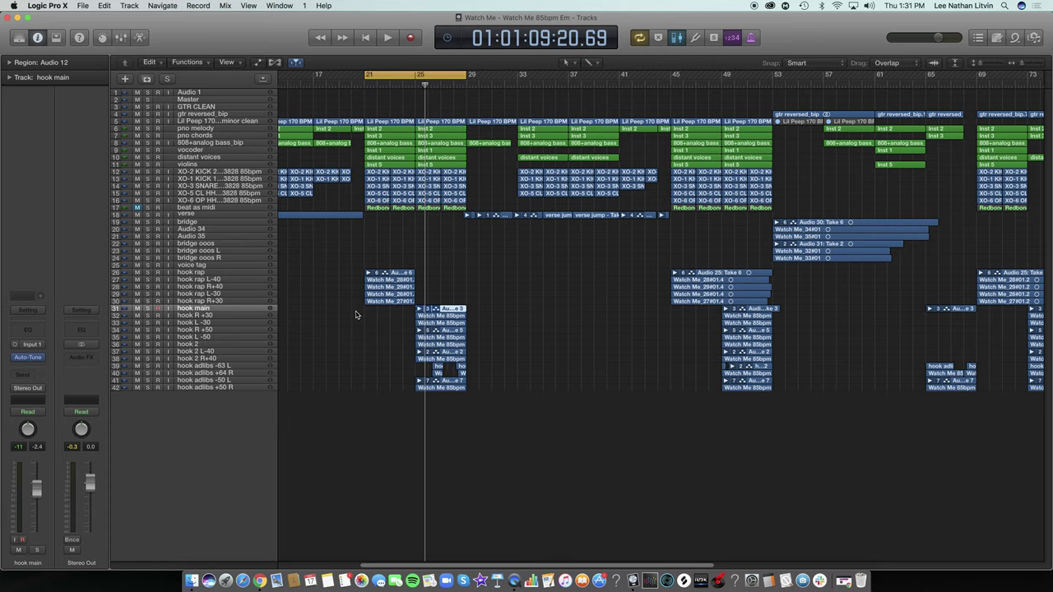
Play the cycled hook section, lowering the two kick tracks in the mixer, with XO-2 KICK at -8.8 dB
left_click(504, 435)
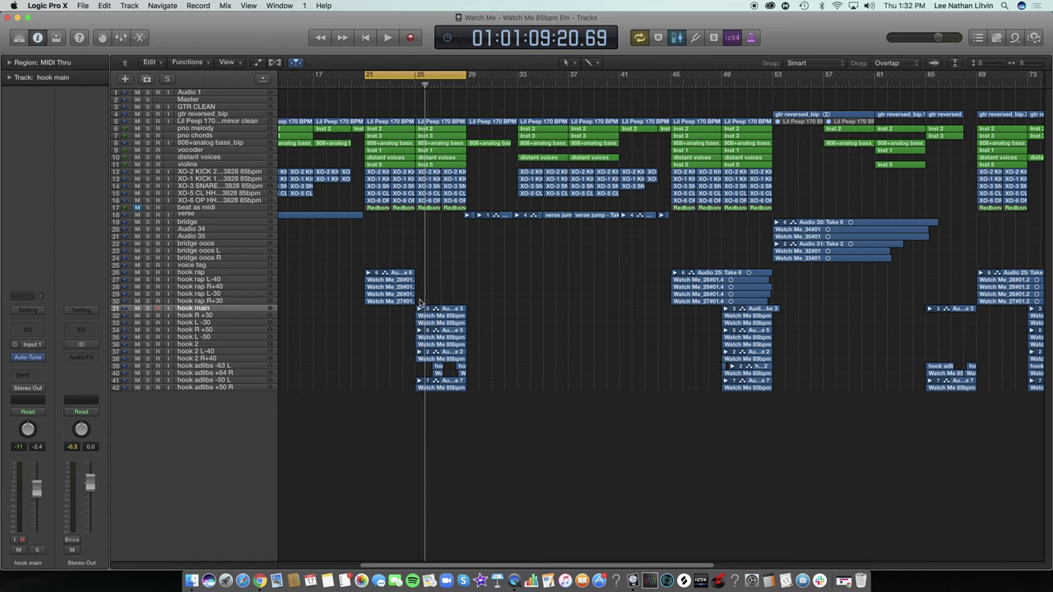
key("space")
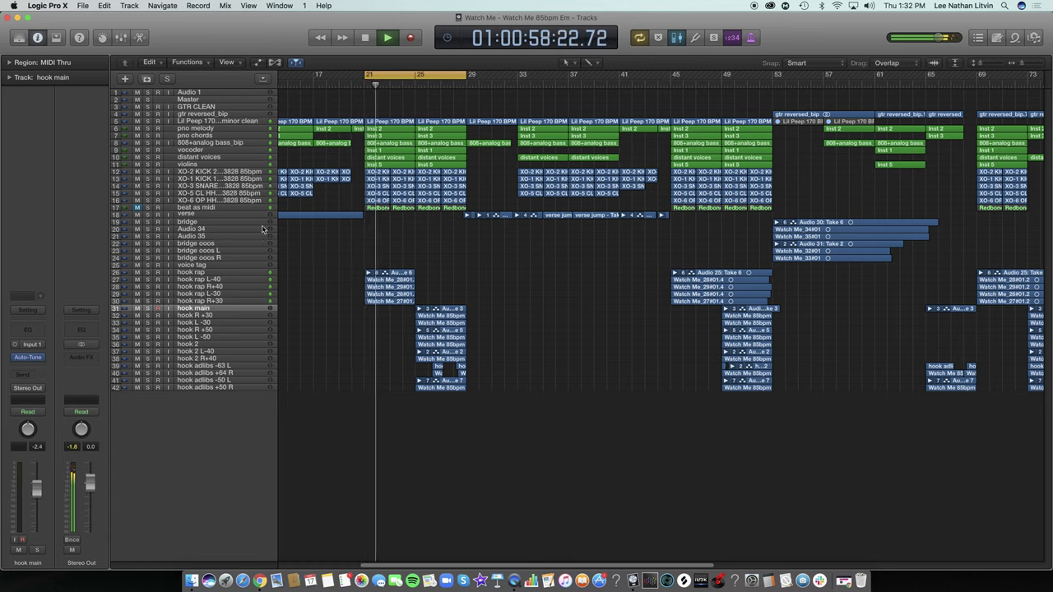
left_click(229, 172)
left_click(230, 179, "shift")
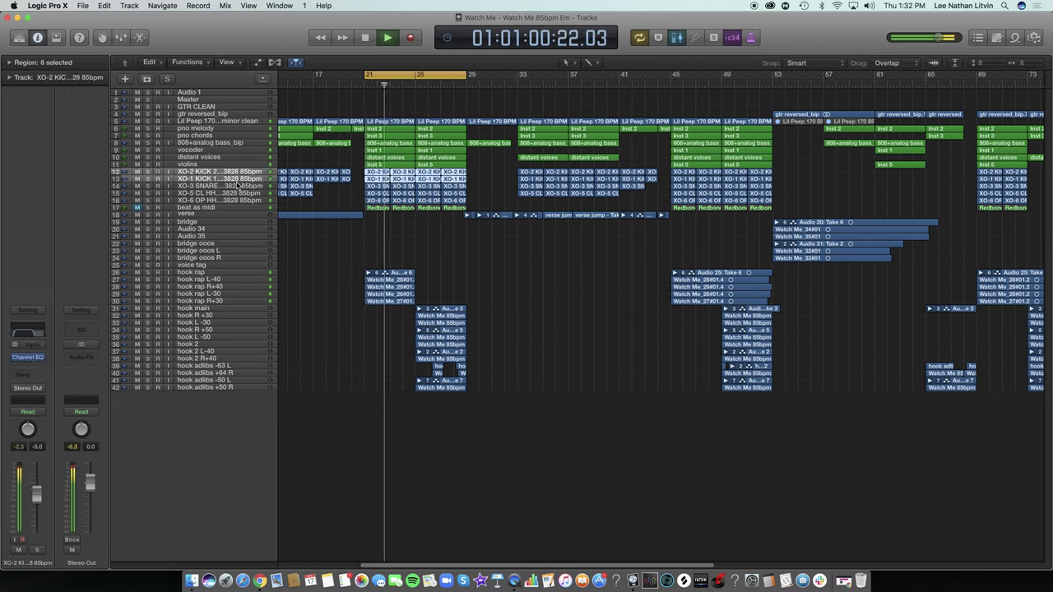
key("x")
scroll(550, 559, "left", 4)
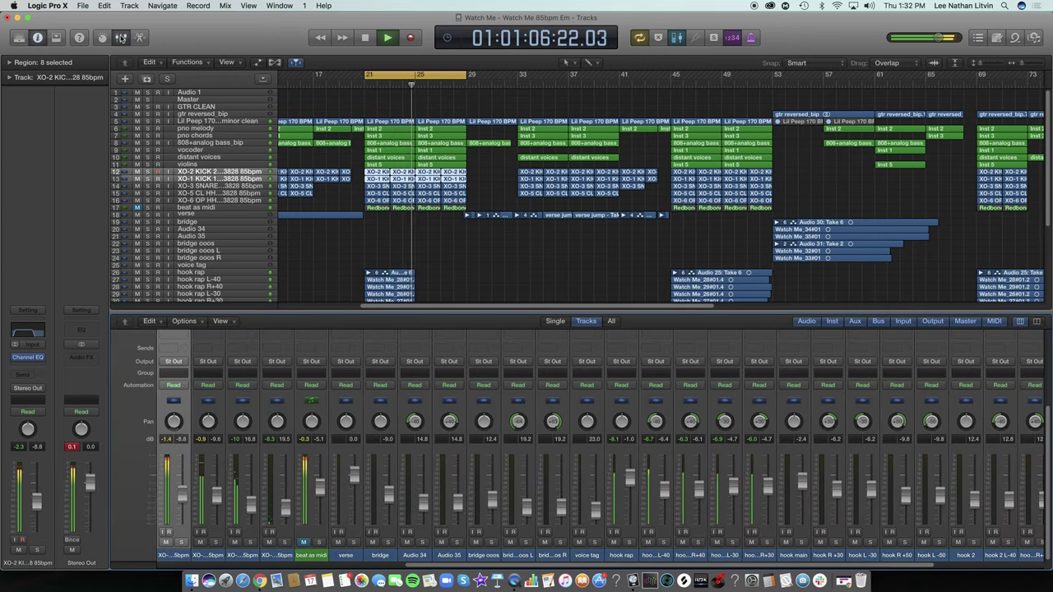
key("x")
left_click(513, 534)
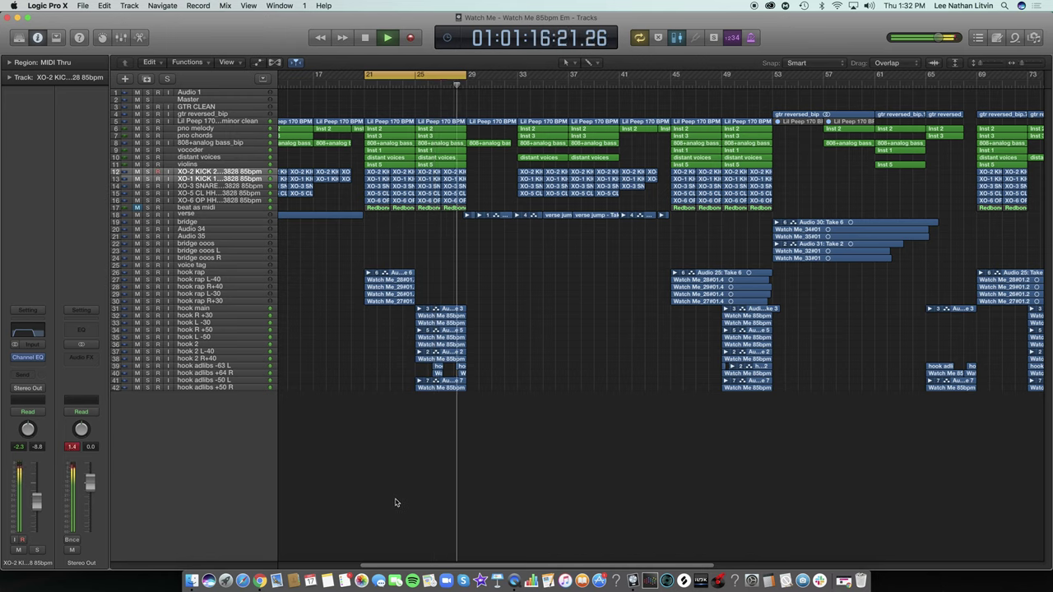
key("space")
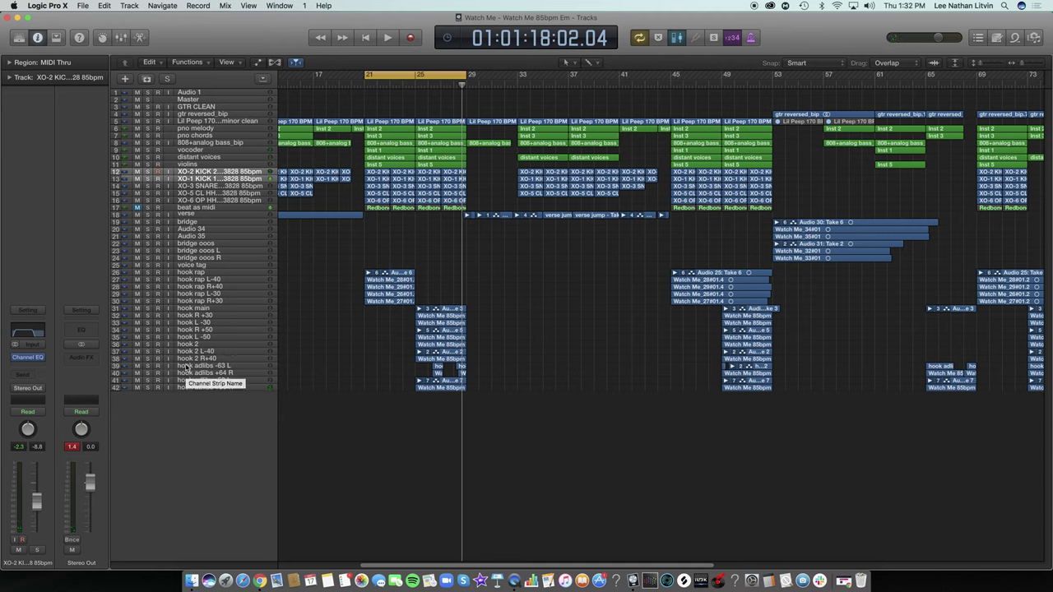
Select all the hook vocal tracks from hook adlibs +50 R up to hook rap
left_click(218, 387)
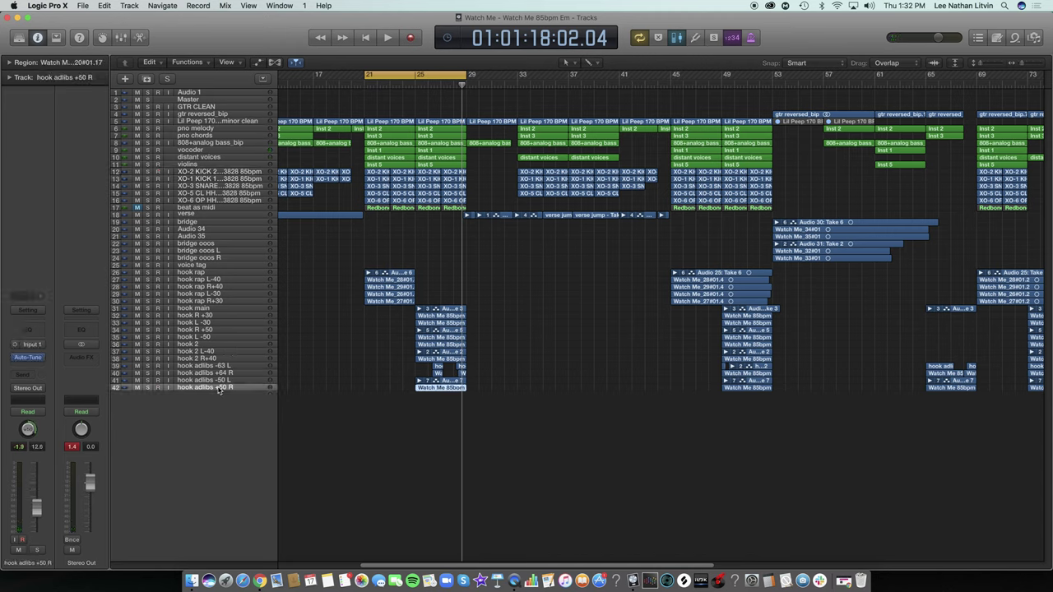
key("shift+Up")
key("shift+Up")
key("shift+Up")
key("shift+Up")
key("shift+Up")
key("shift+Up")
key("shift+Up")
key("shift+Up")
key("shift+Up")
key("shift+Up")
key("shift+Up")
key("shift+Up")
key("shift+Up")
key("shift+Up")
key("shift+Up")
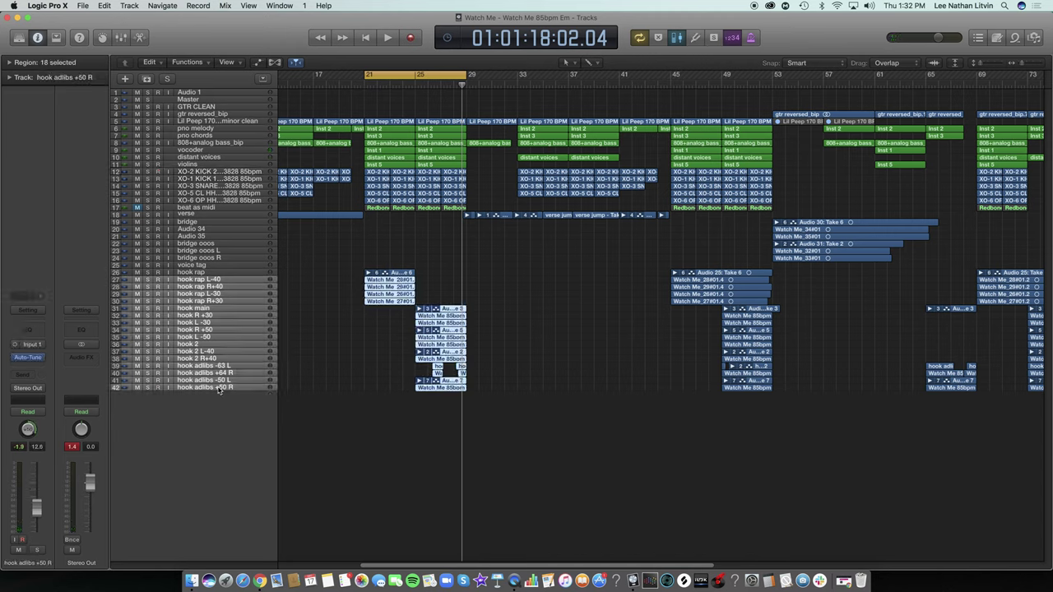
key("shift+Up")
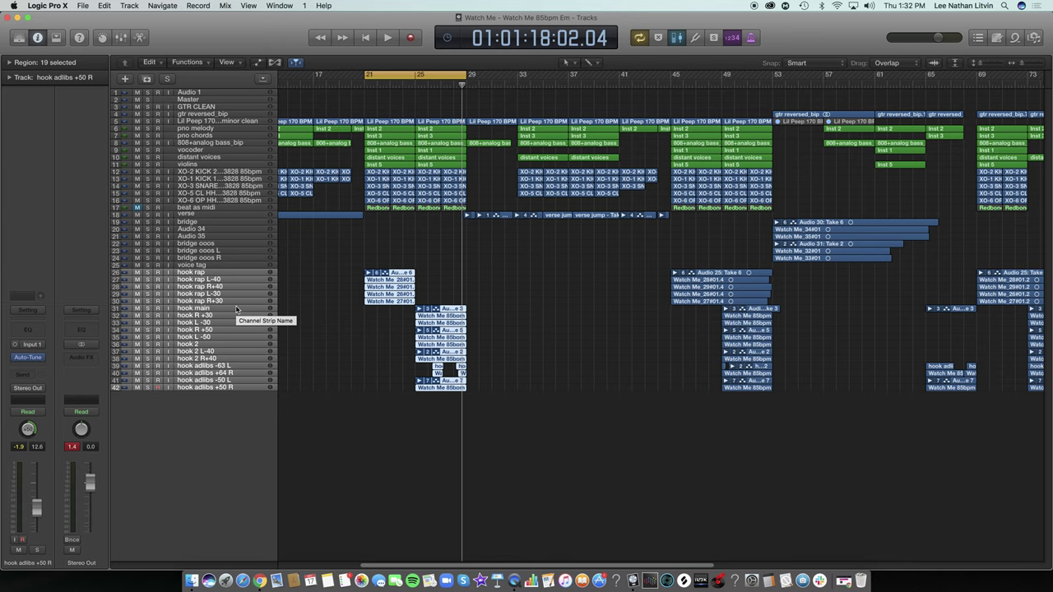
left_click(320, 356)
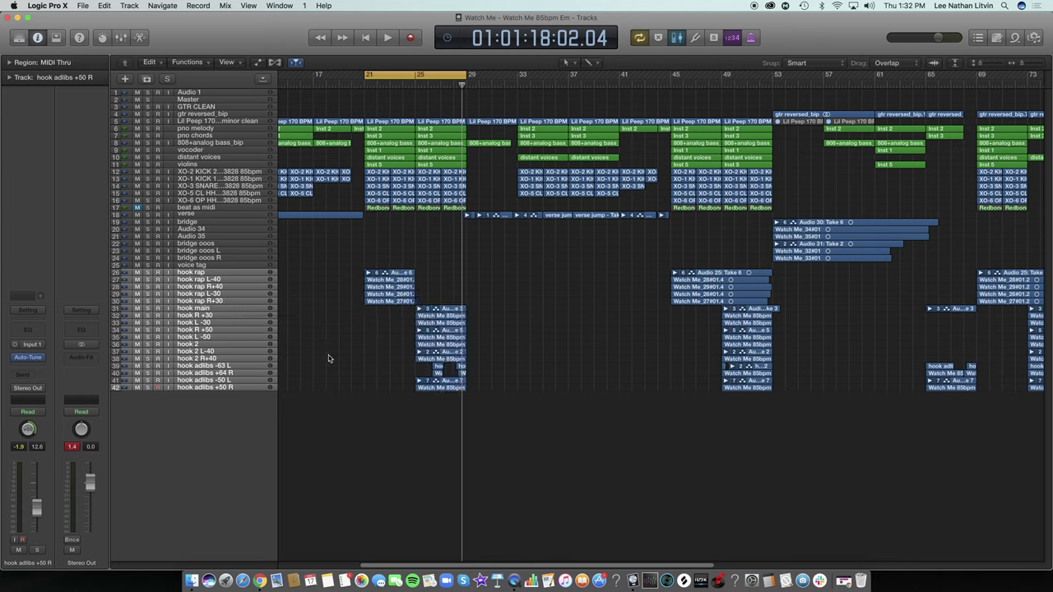
Flatten the bar 25 take folders on hook main, hook R +50 and hook 2 L-40, deleting their unused takes
left_click(428, 312)
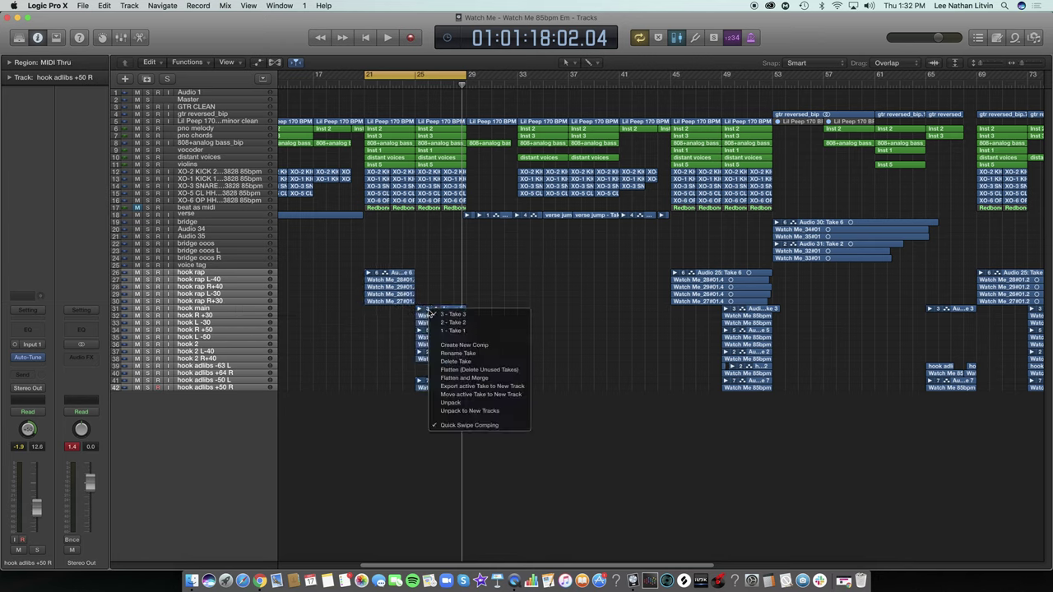
left_click(484, 378)
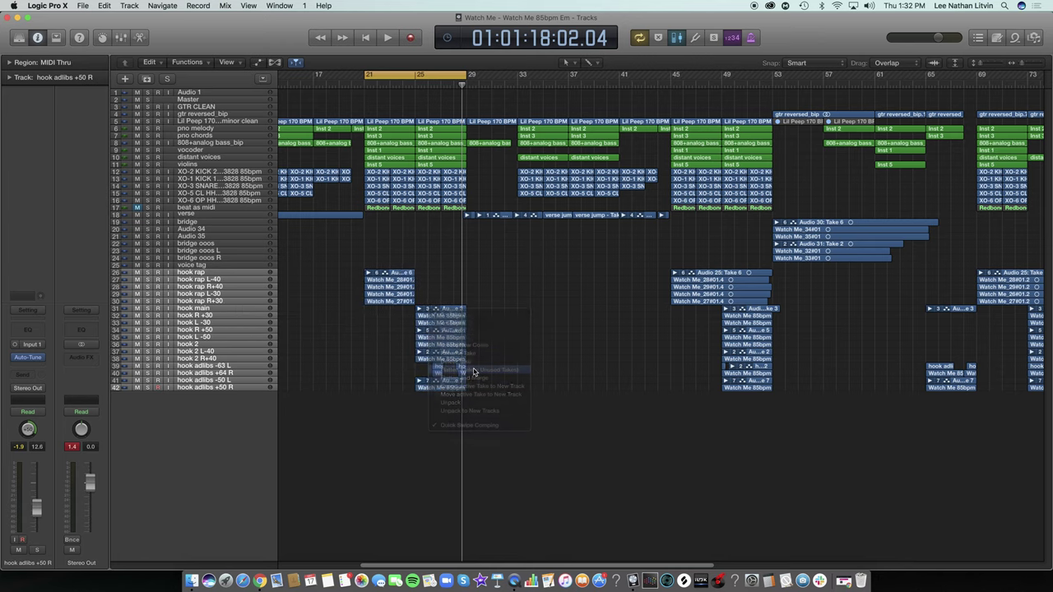
left_click(219, 310)
left_click(433, 330)
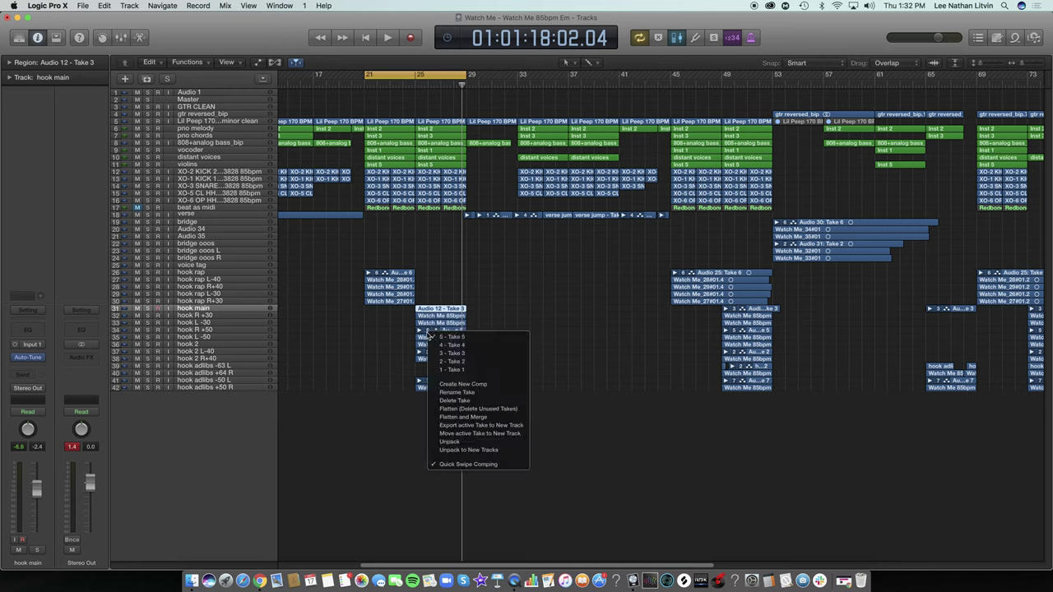
left_click(473, 408)
left_click(427, 353)
left_click(458, 403)
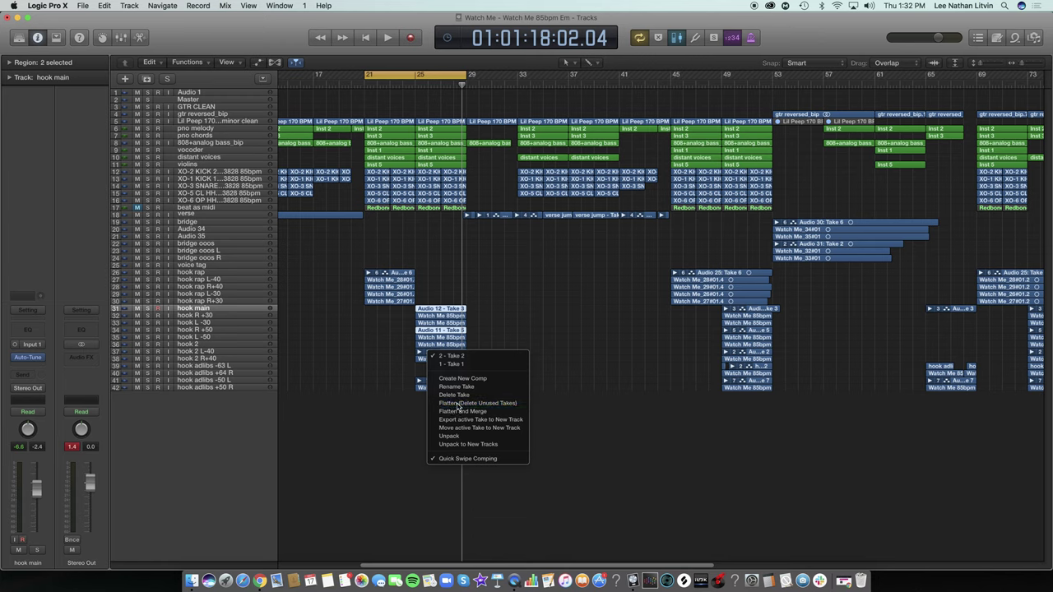
Flatten the take folders on hook adlibs -50 L at bar 25 and hook rap at bar 21, deleting unused takes
left_click(417, 381)
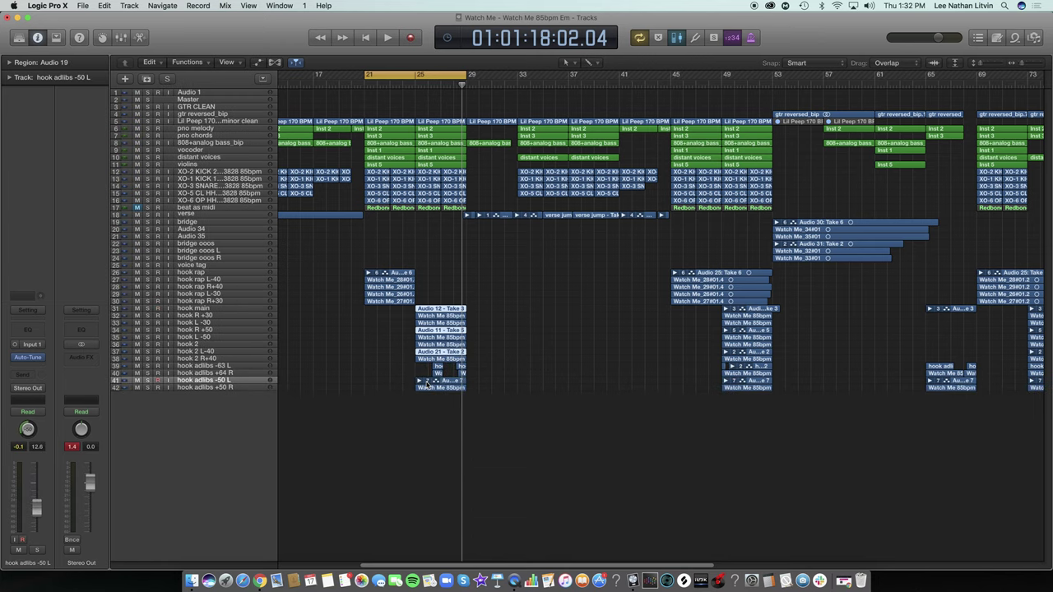
left_click(426, 384)
left_click(474, 486)
left_click(380, 273)
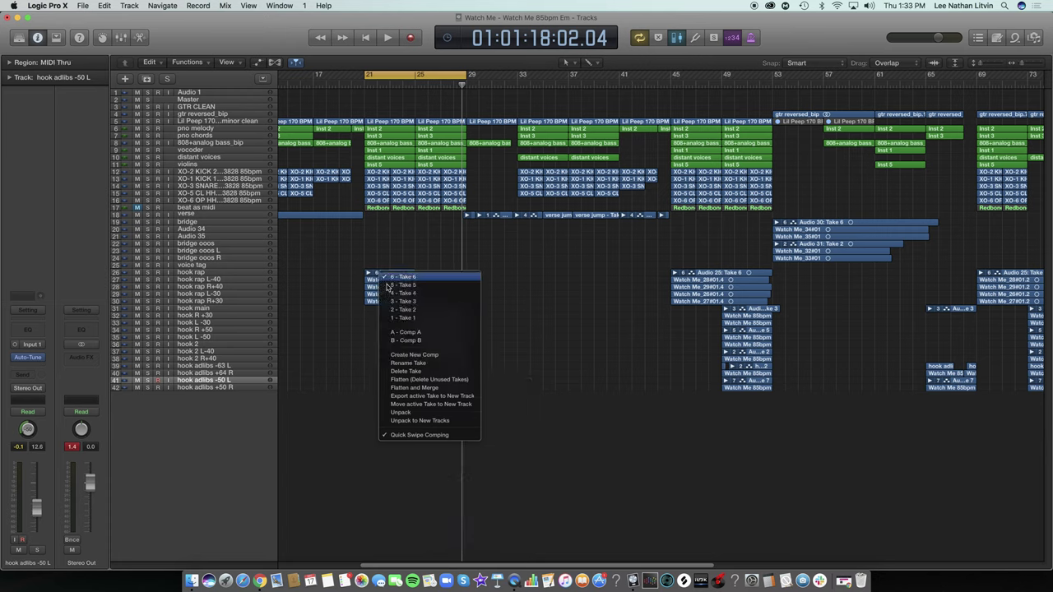
left_click(429, 380)
left_click(368, 372)
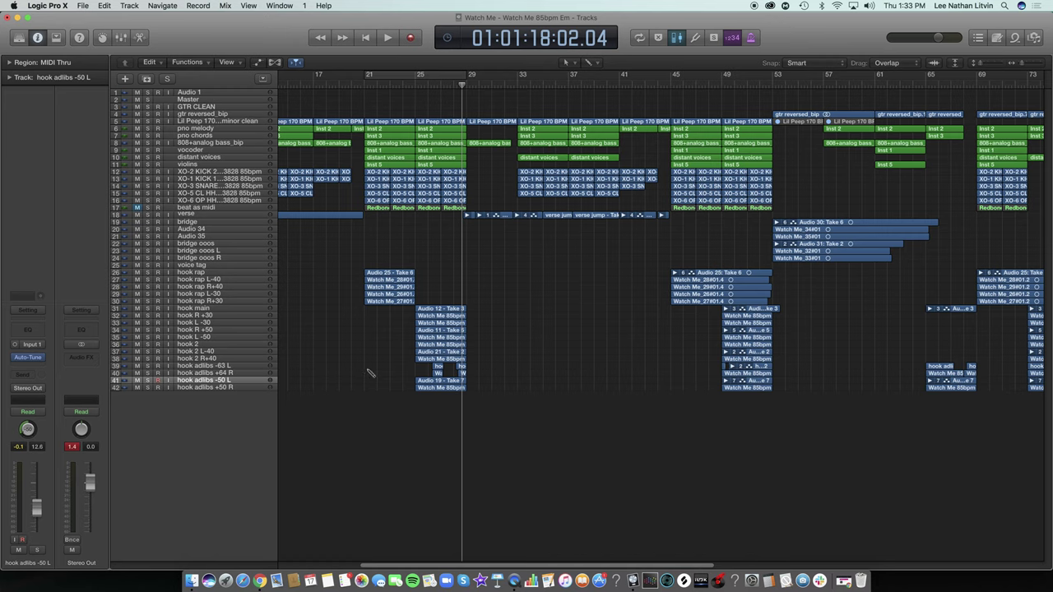
Turn the cycle from bar 21 to 29 back on and play it with hook rap and its four panned doubles soloed
left_click(214, 273)
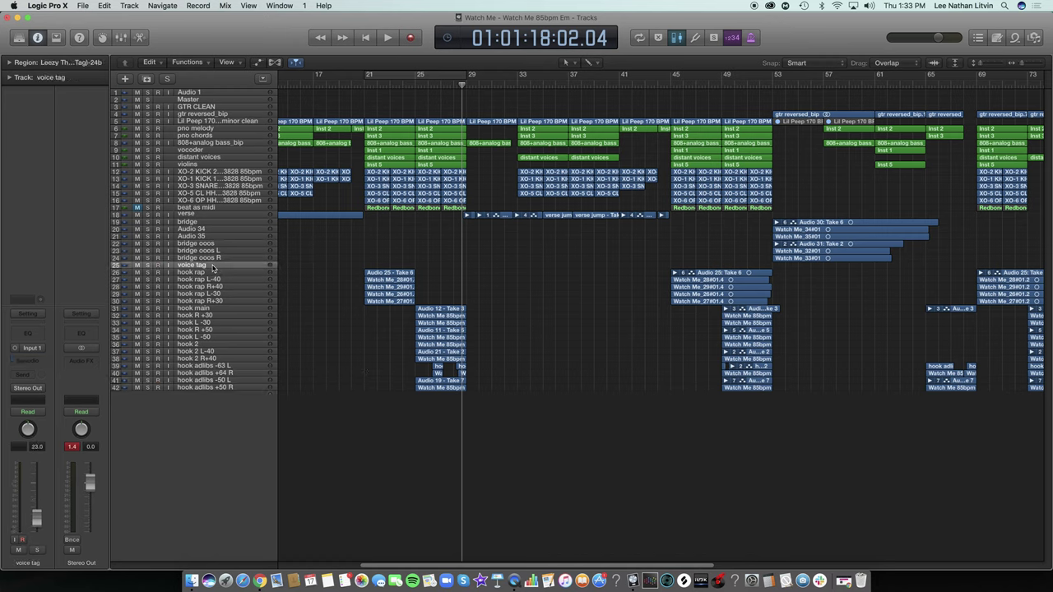
left_click(383, 76)
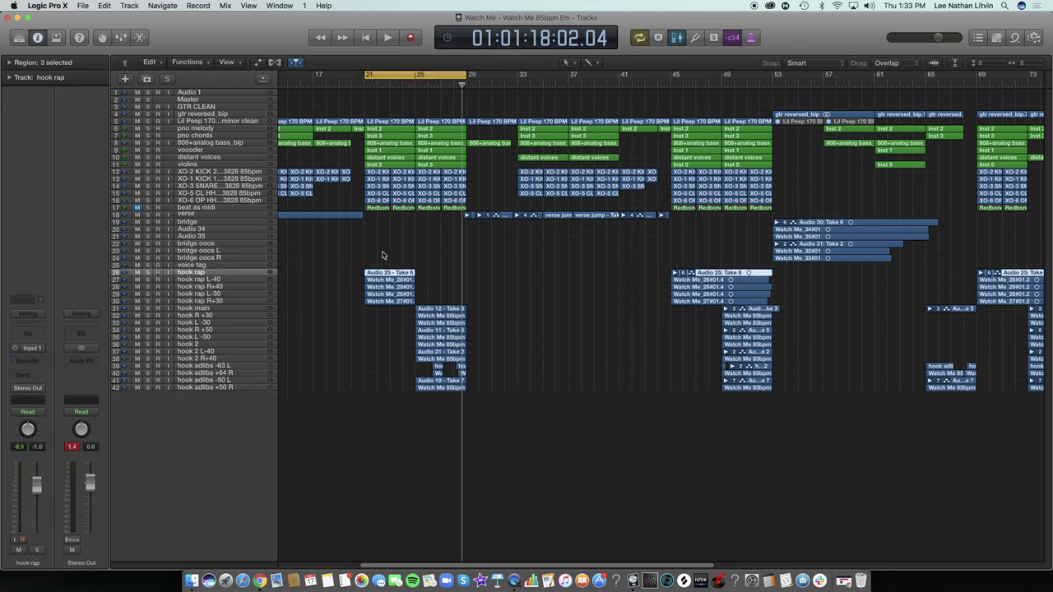
key("s")
key("Down")
key("s")
key("Down")
key("s")
key("Down")
key("s")
key("Down")
key("s")
key("space")
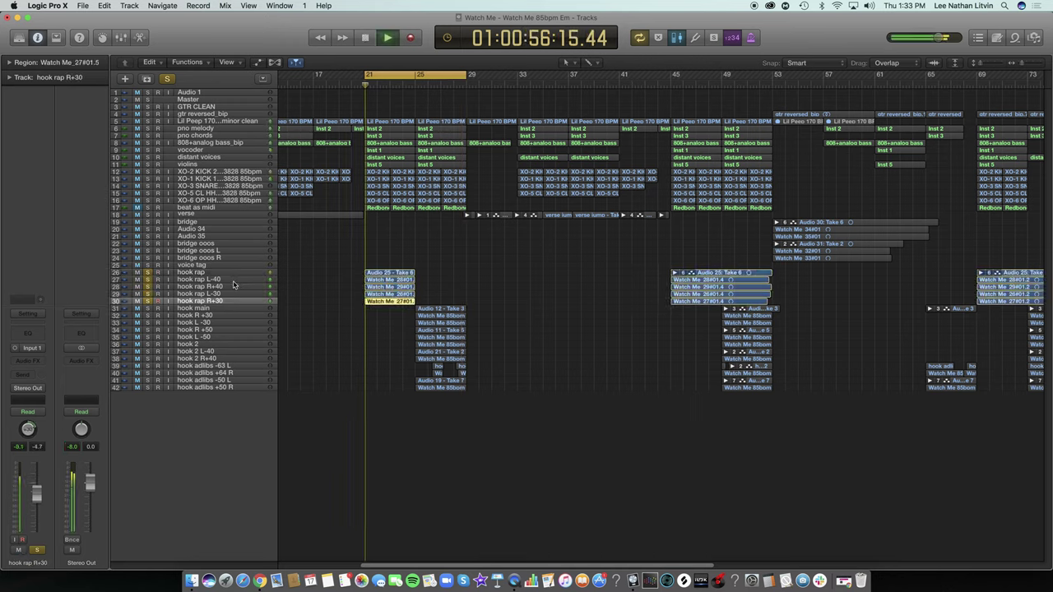
Stop playback, unsolo the four hook rap doubles so only hook rap stays soloed, and open a Channel EQ on it
left_click(226, 272)
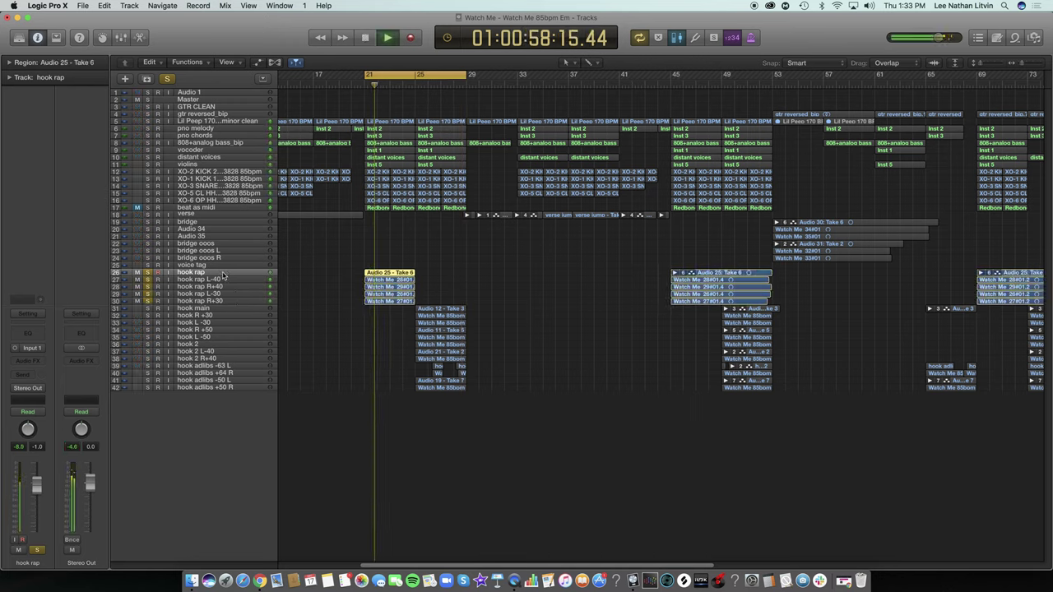
key("space")
left_click_drag(147, 301, 149, 280)
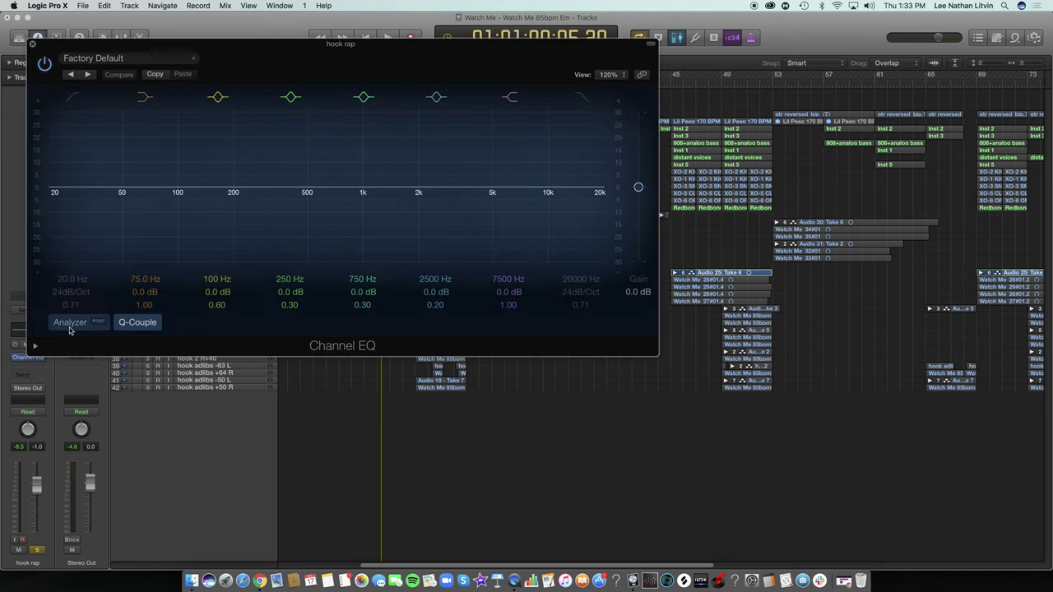
Turn on the EQ analyzer during playback and set a low cut at 132 Hz with a 48 dB/Oct slope
left_click(70, 326)
key("space")
left_click(71, 97)
left_click_drag(74, 119, 195, 160)
left_click_drag(173, 200, 136, 235)
key("space")
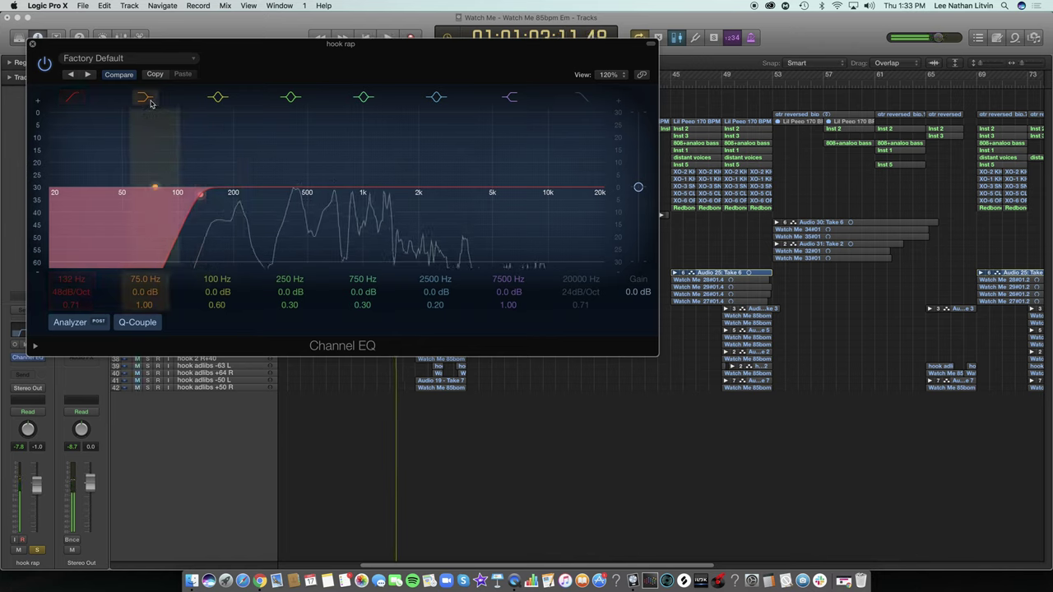
Boost the third EQ band by 13 dB with a narrow Q of 6.20 and move it to 225 Hz
left_click_drag(185, 166, 219, 141)
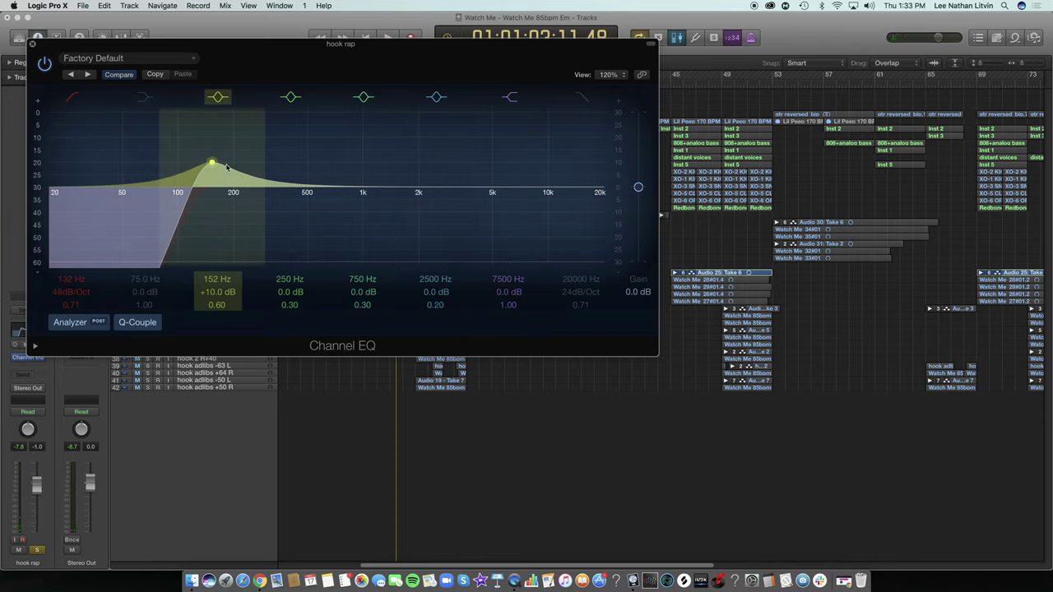
left_click_drag(160, 150, 187, 144)
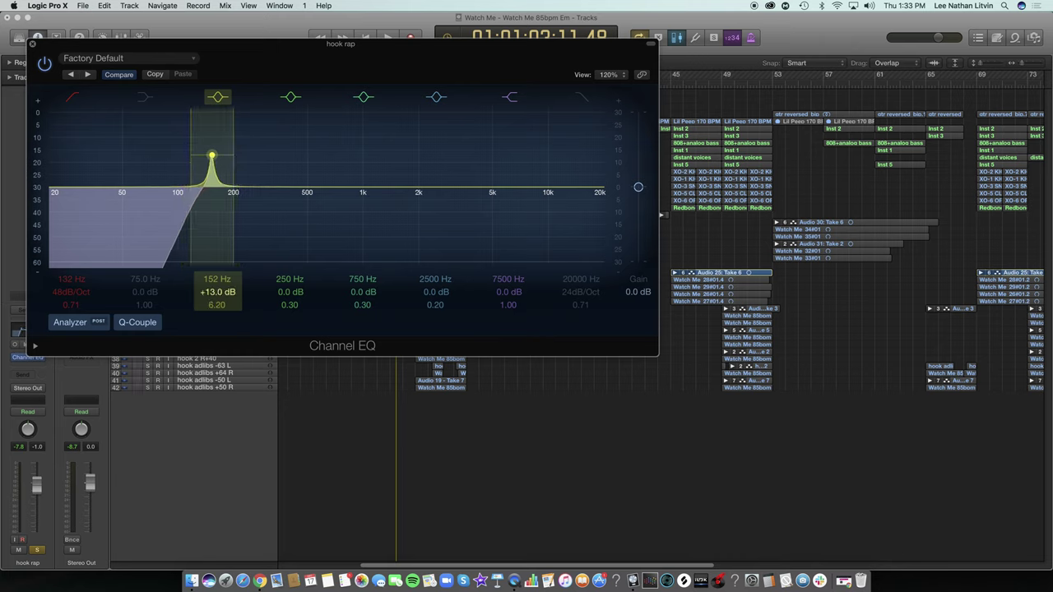
left_click_drag(211, 155, 241, 154)
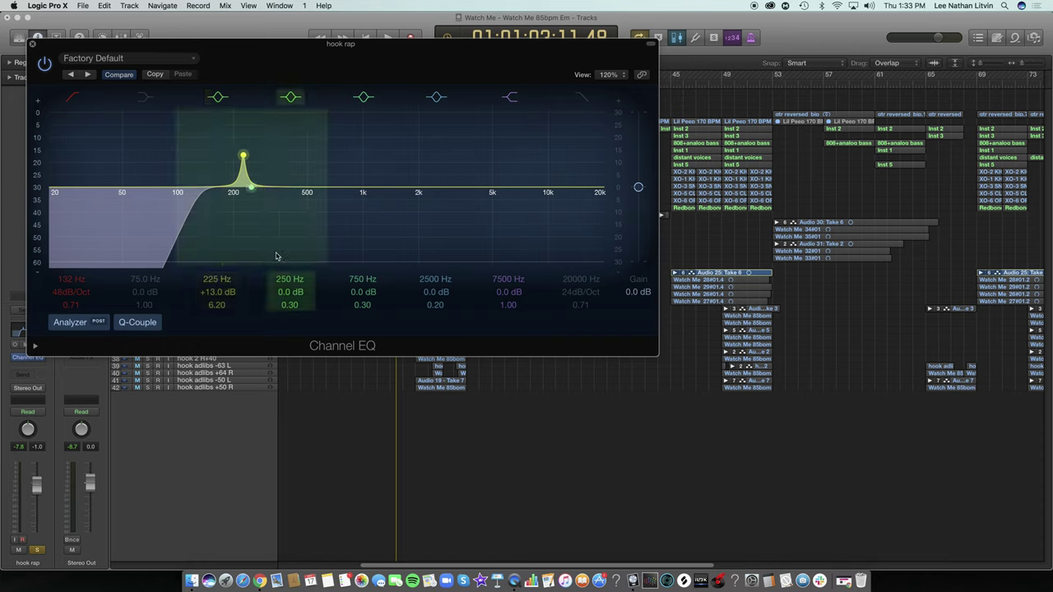
Sweep the boosted third band to 405 Hz during playback, then make it a -5.5 dB cut with a Q of 7.80
key("space")
left_click_drag(243, 154, 266, 155)
left_click_drag(217, 281, 217, 255)
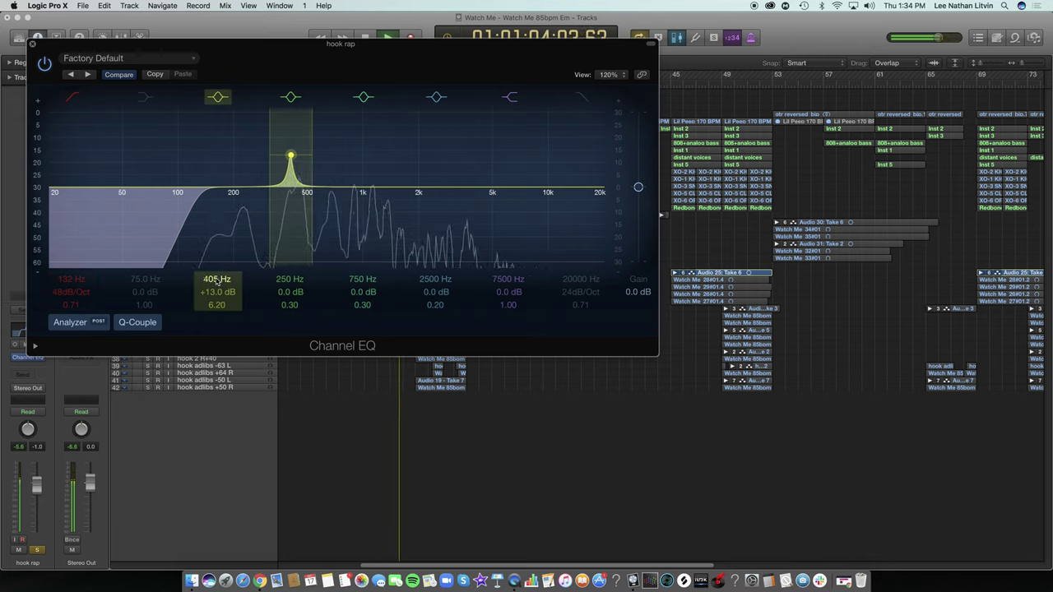
mouse_move(217, 305)
left_mouse_down()
mouse_move(217, 287)
mouse_move(217, 316)
left_mouse_up()
Shorten the cycle range to end at bar 25, moving the EQ window out of the way, and resume playback
left_click_drag(375, 43, 362, 225)
left_click_drag(462, 78, 416, 78)
left_click_drag(354, 238, 360, 78)
key("space")
Boost the fourth EQ band by 13.5 dB with a Q of 7.80 and sweep it to 760 Hz
left_click_drag(284, 308, 284, 290)
double_click(280, 326)
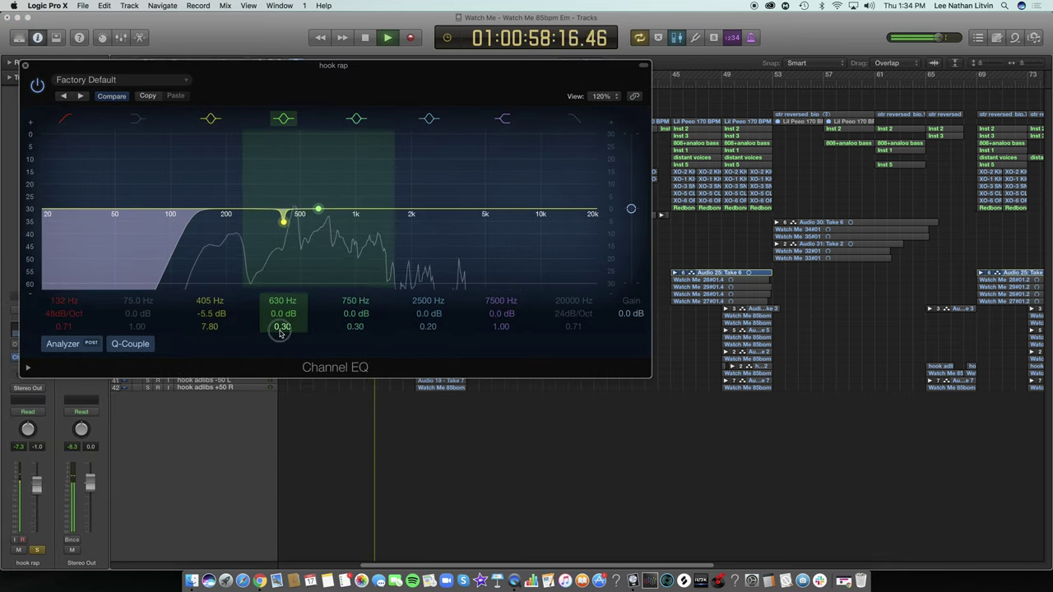
type("8")
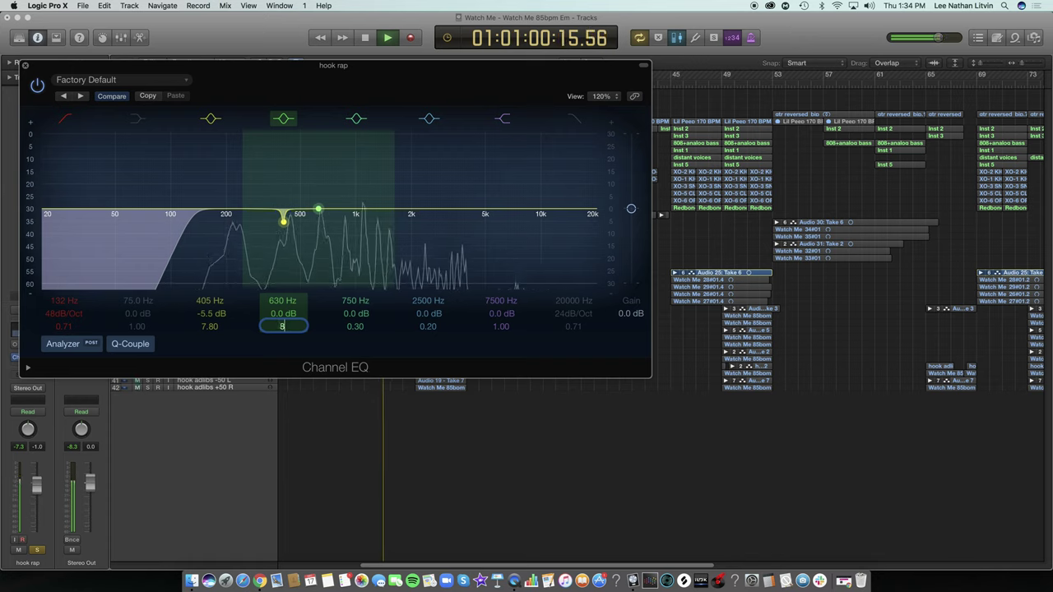
key("Return")
mouse_move(284, 313)
left_mouse_down()
mouse_move(284, 288)
mouse_move(280, 302)
left_mouse_up()
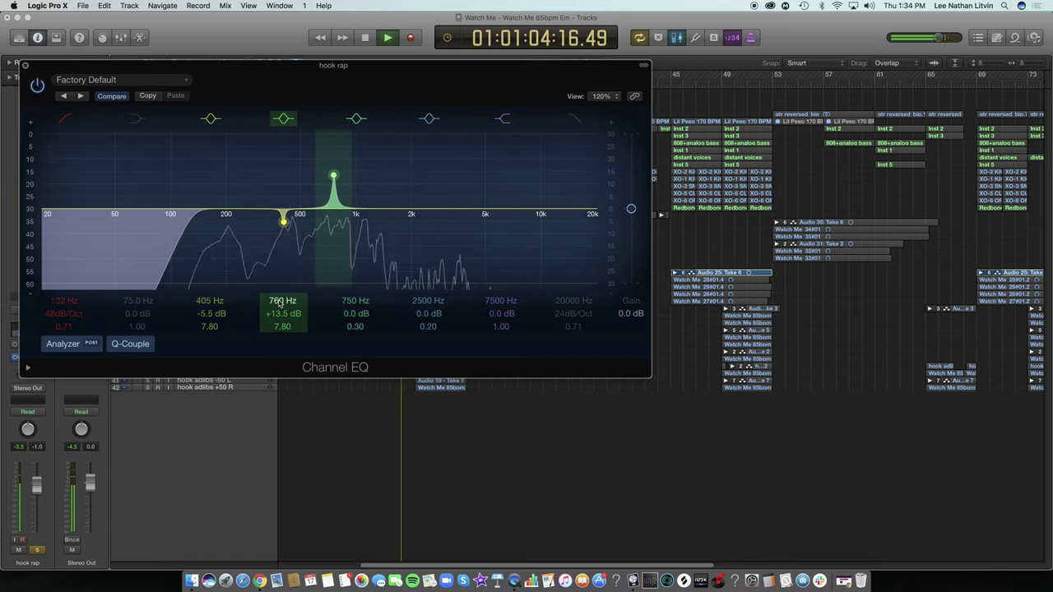
Set the fourth EQ band to 900 Hz with a Q of 3.60 and cut it by 7.5 dB while listening
left_click_drag(279, 304, 282, 340)
key("space")
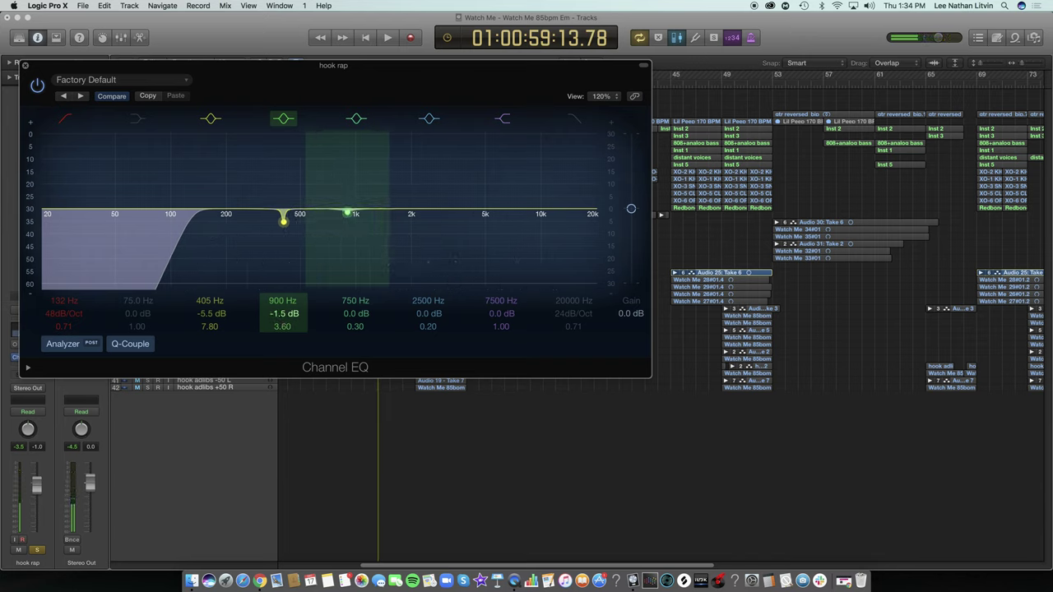
key("space")
left_click_drag(281, 316, 281, 320)
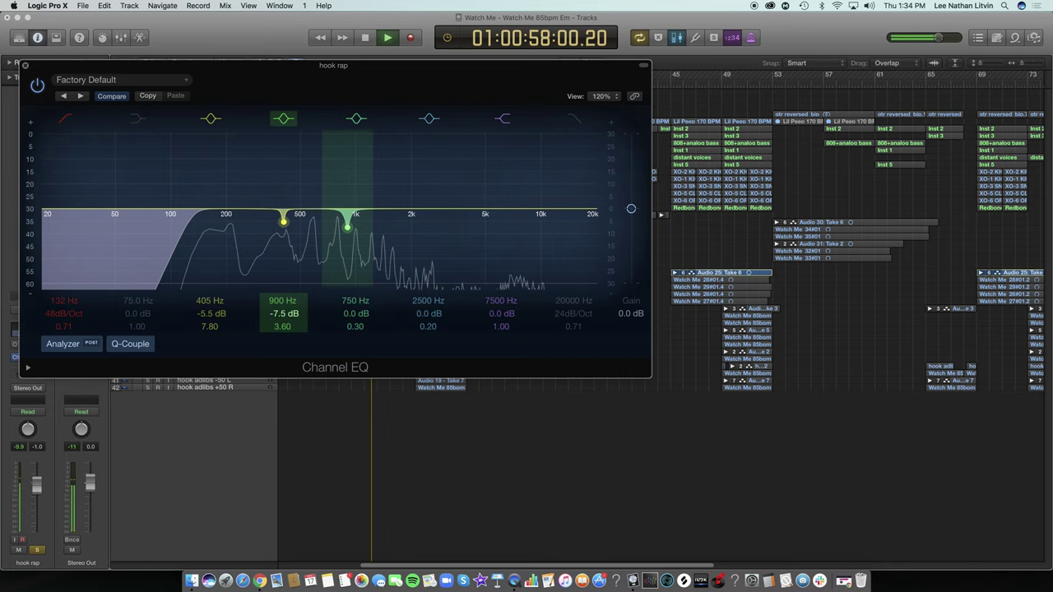
Set the fifth EQ band to 1880 Hz with a Q of 8.60 and boost it by 13.5 dB during playback
left_click_drag(351, 305, 352, 284)
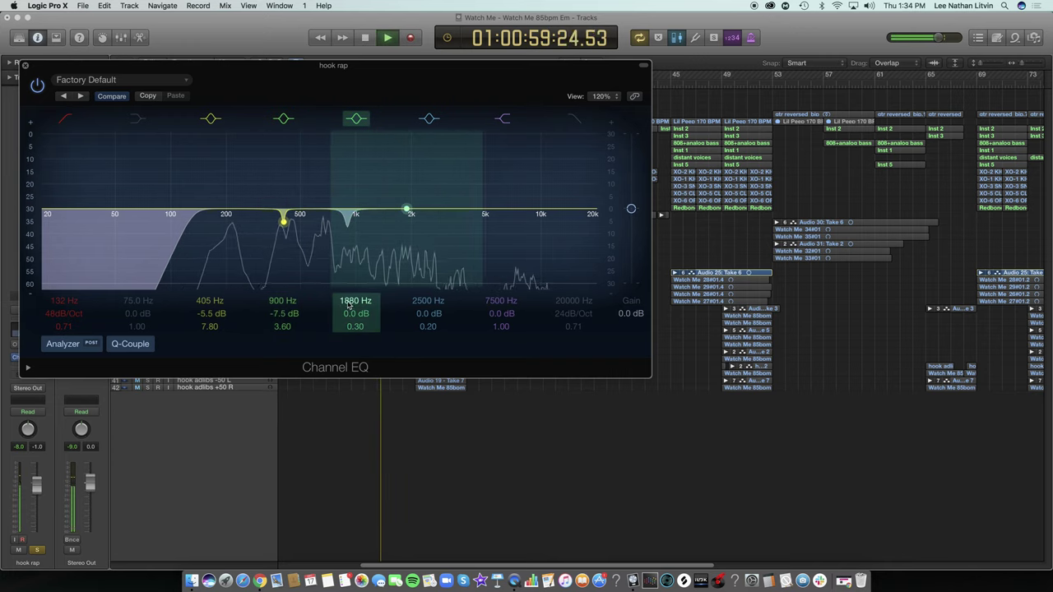
left_click_drag(354, 327, 355, 279)
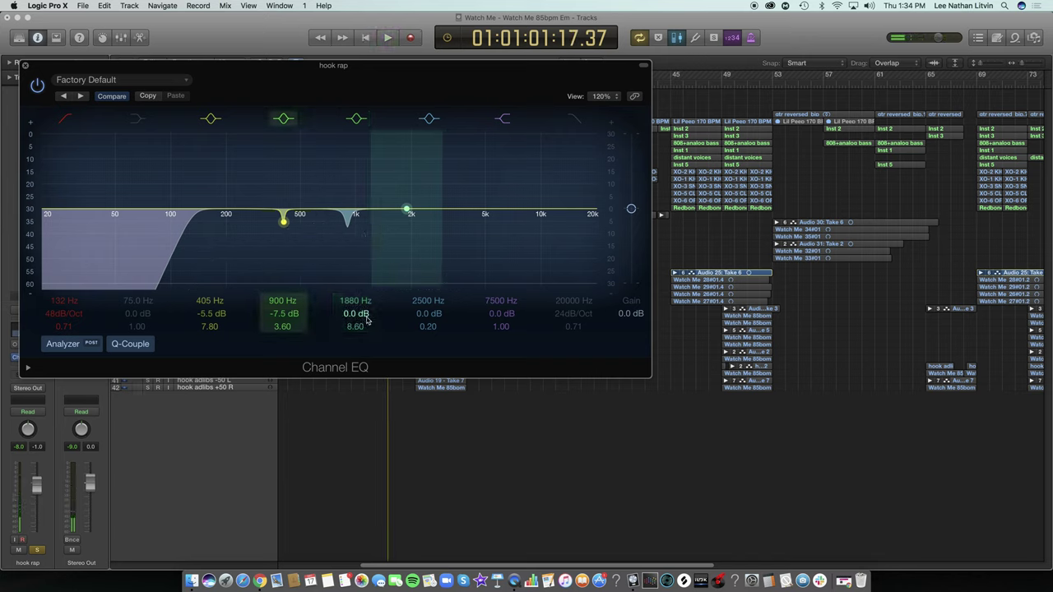
key("space")
left_click_drag(357, 314, 357, 257)
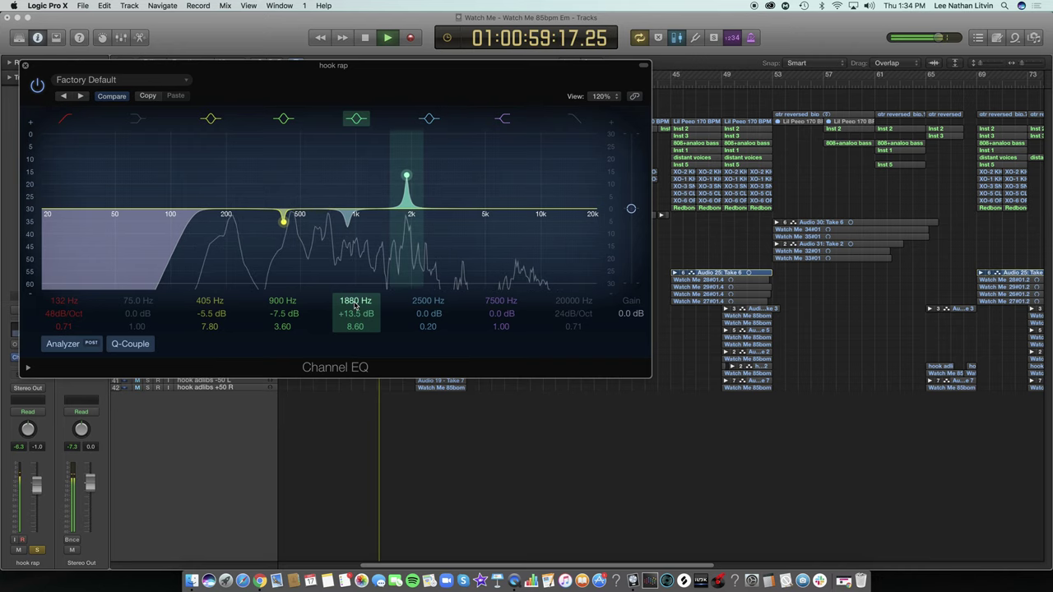
Set the fifth EQ band to 2000 Hz with a Q of 10.0, cut it by 2.5 dB and stop playback
left_click_drag(355, 305, 355, 353)
key("space")
Set the sixth EQ band to 5000 Hz with a Q of 1.00, auditioning a 13.5 dB boost before settling on +2.0 dB
left_click_drag(409, 304, 409, 276)
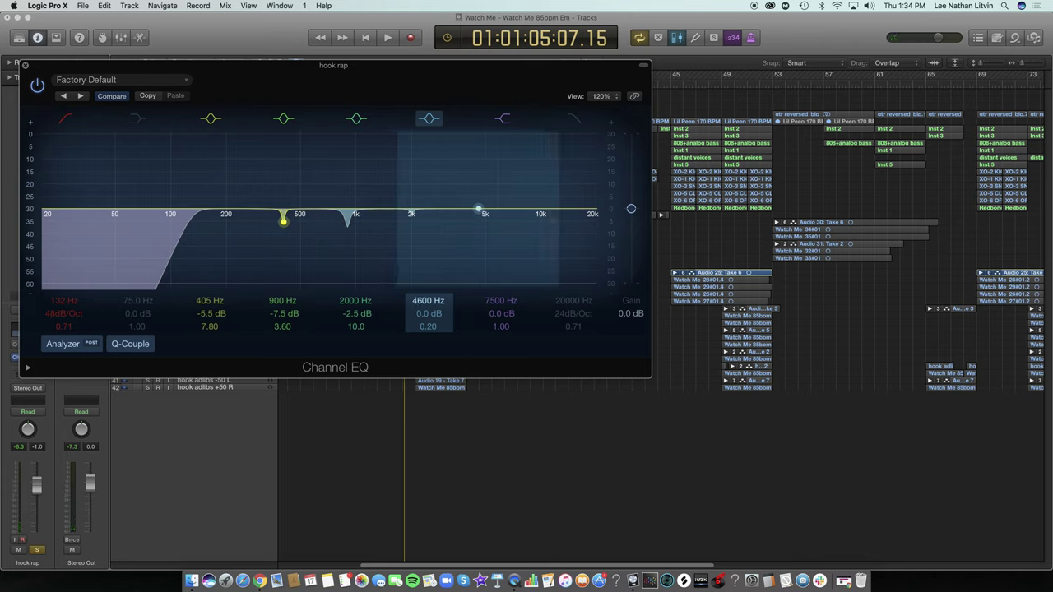
mouse_move(422, 315)
left_mouse_down()
mouse_move(428, 280)
mouse_move(427, 301)
left_mouse_up()
key("space")
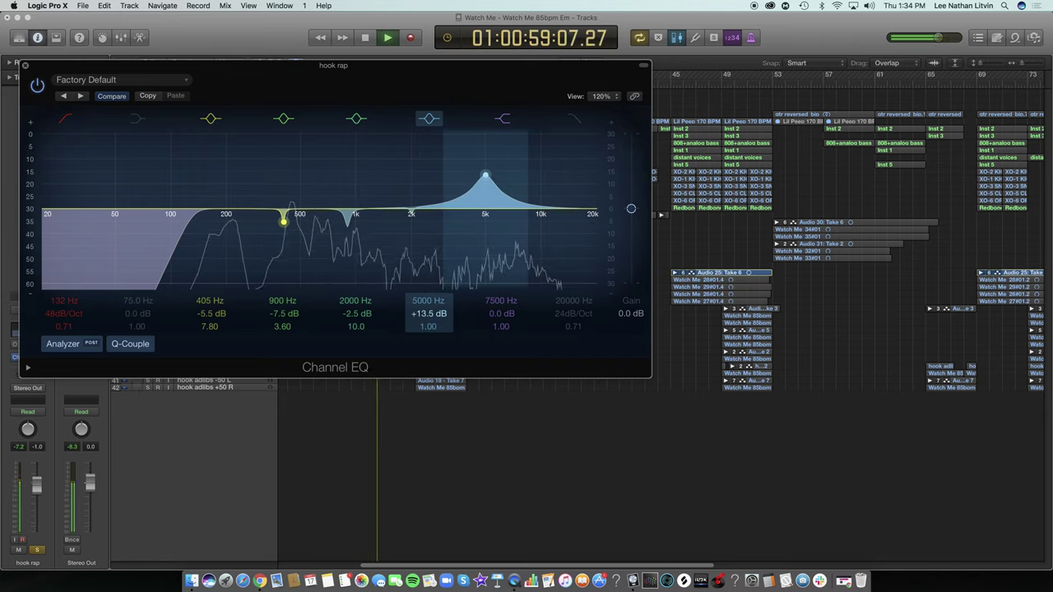
key("space")
key("space")
left_click_drag(427, 319, 427, 353)
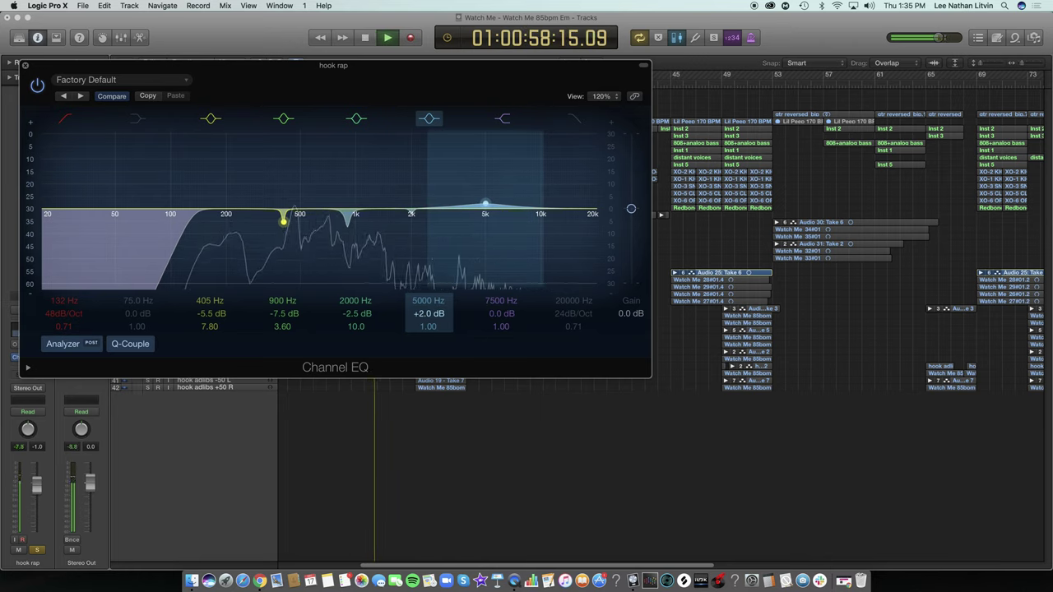
Set the high shelf EQ band to 10000 Hz at +1.0 dB, stop playback and close the Channel EQ window
left_click_drag(501, 313, 500, 310)
left_click_drag(517, 207, 541, 207)
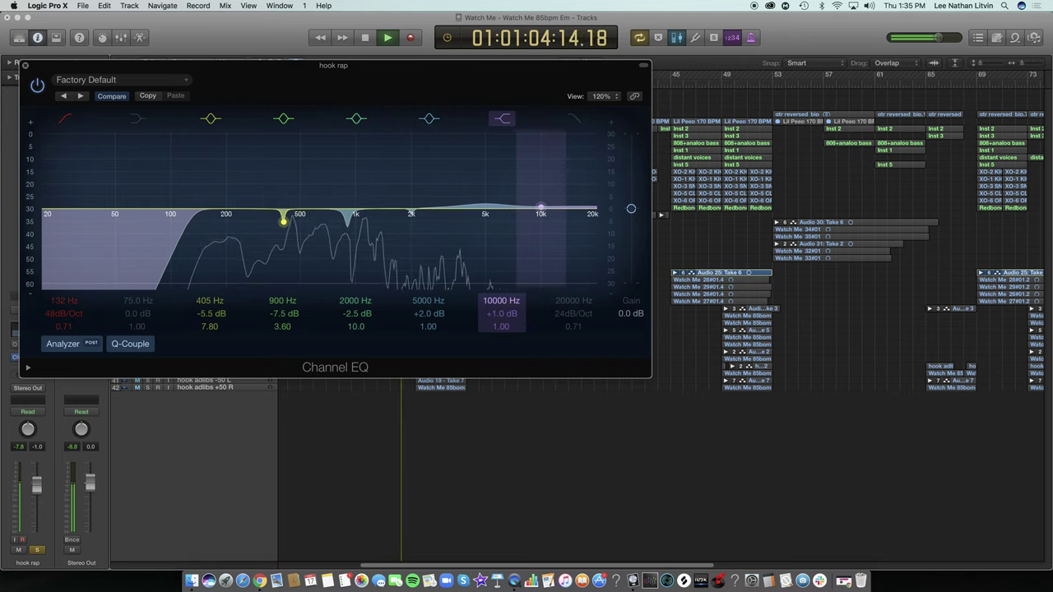
left_click(38, 85)
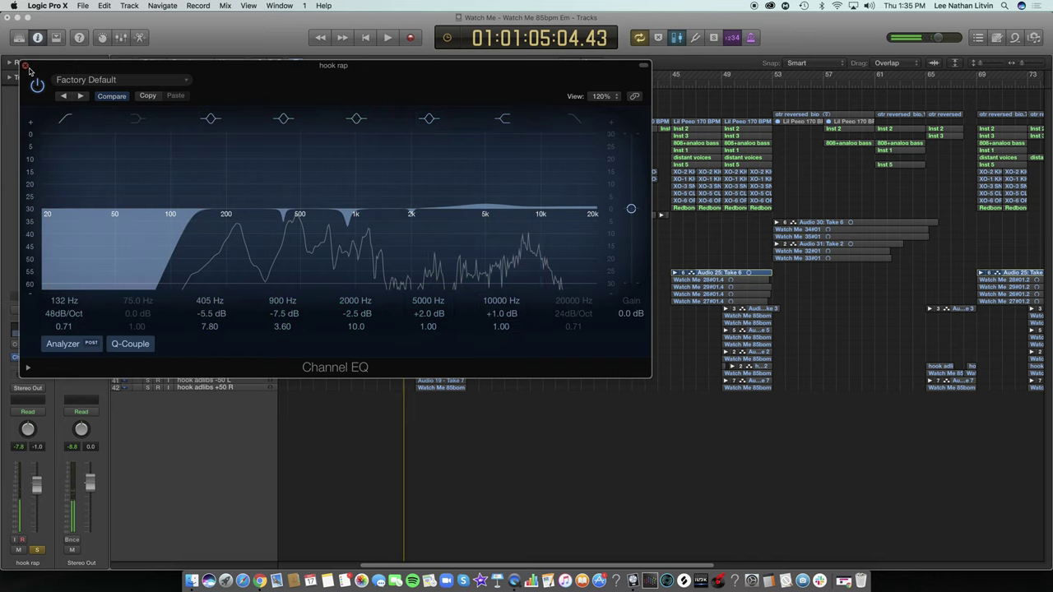
left_click(25, 65)
Insert a mono Compressor after the Channel EQ on the hook rap track
left_click(38, 370)
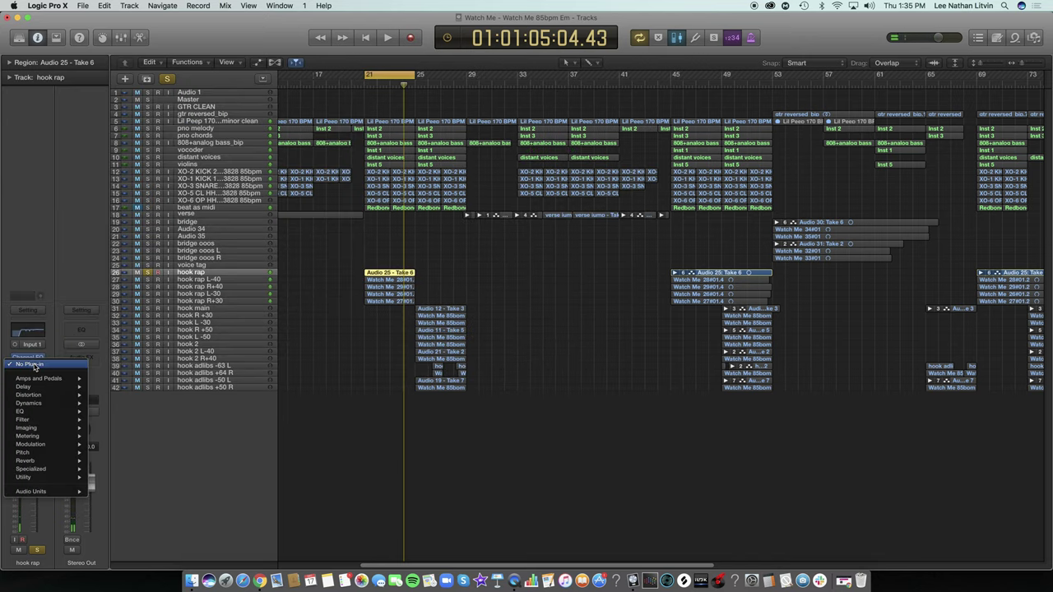
mouse_move(41, 403)
mouse_move(143, 411)
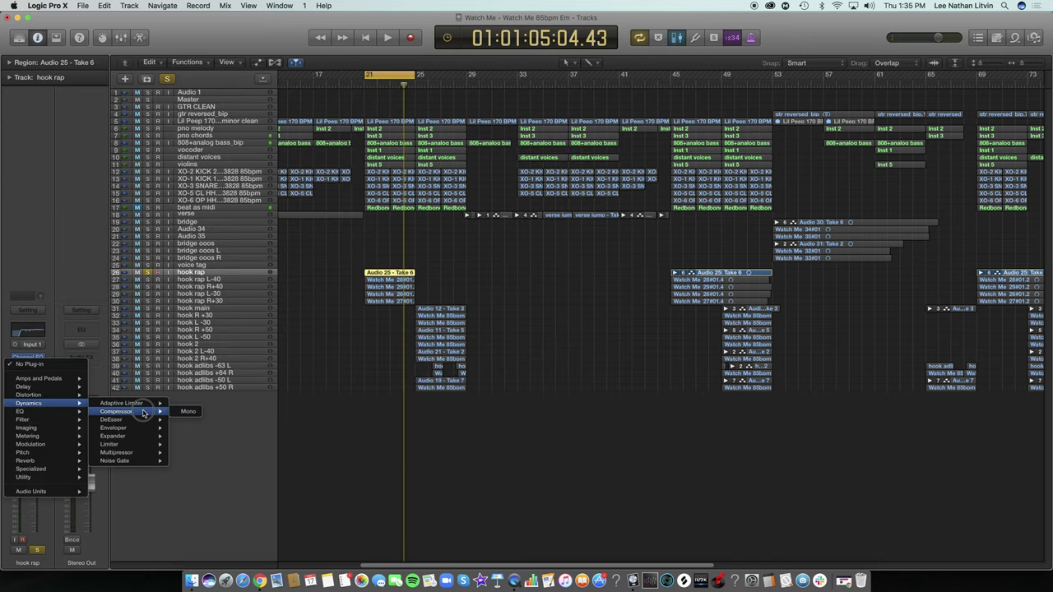
left_click(199, 411)
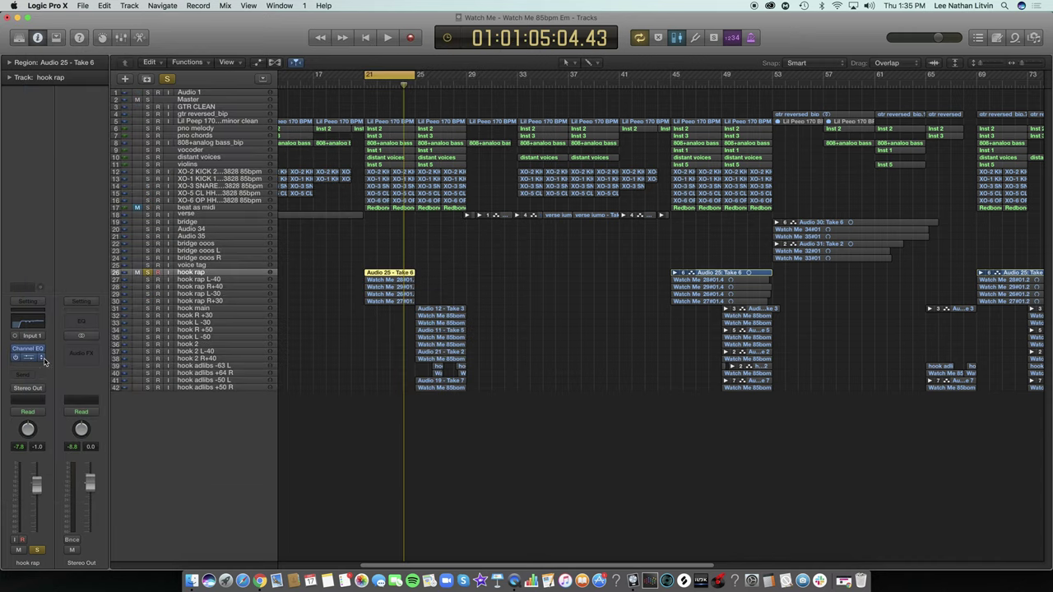
Replace the hook rap track's Compressor with FabFilter Pro-C 2 and move its window clear of the channel strip
left_click(45, 362)
mouse_move(51, 502)
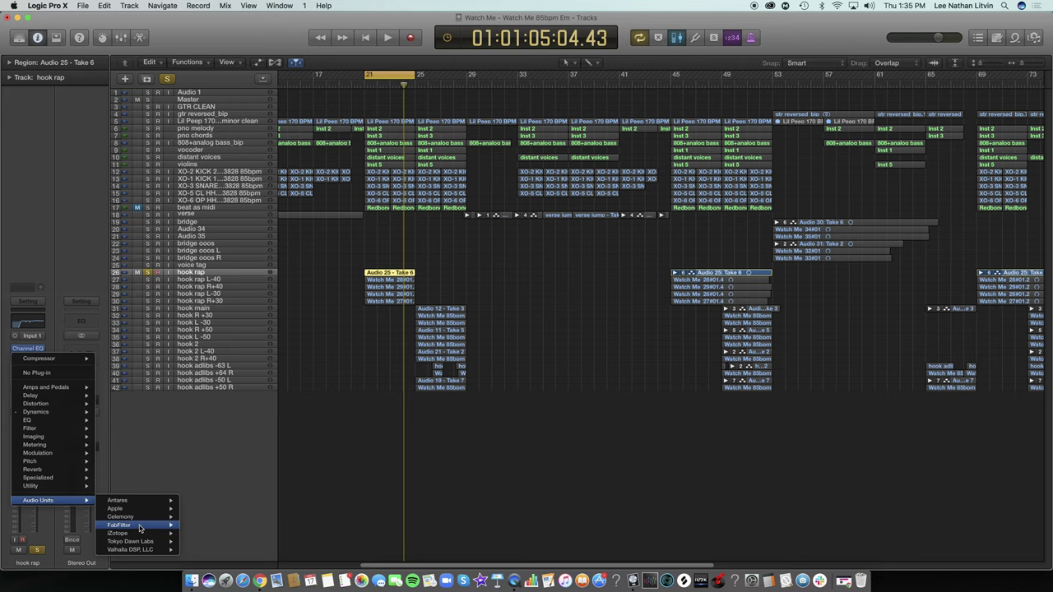
mouse_move(140, 527)
left_click(222, 473)
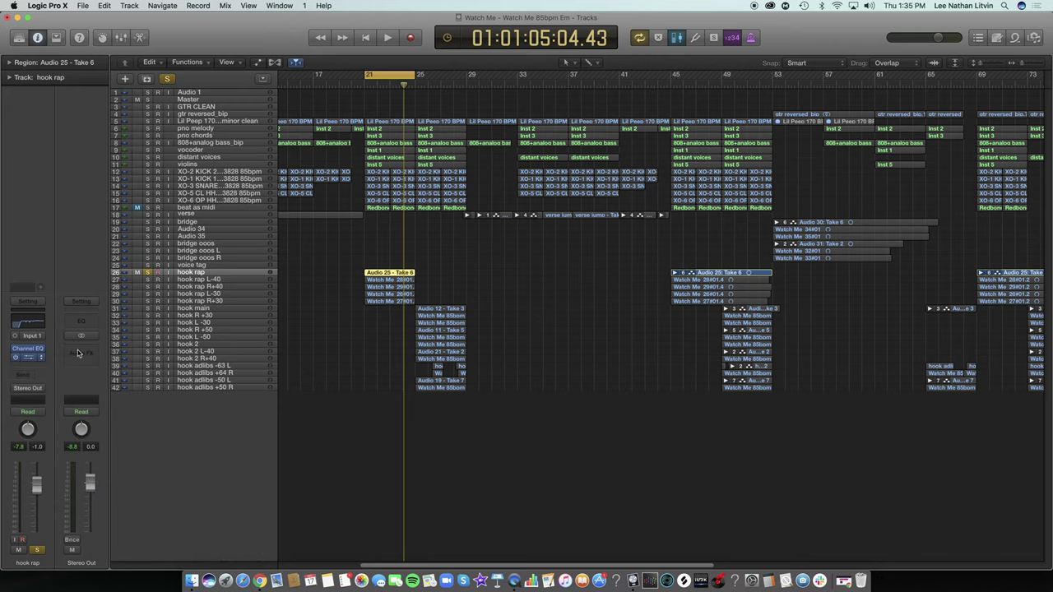
left_click_drag(153, 41, 366, 80)
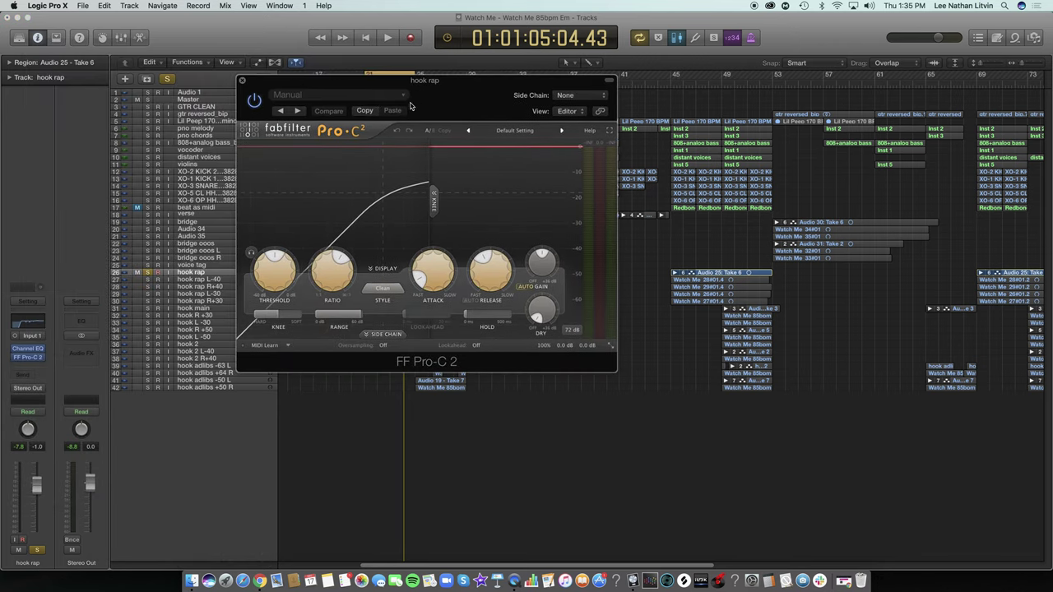
Load the Leezy Vocal Chain preset in Pro-C 2 and check its threshold, ratio, attack and release values
left_click(366, 96)
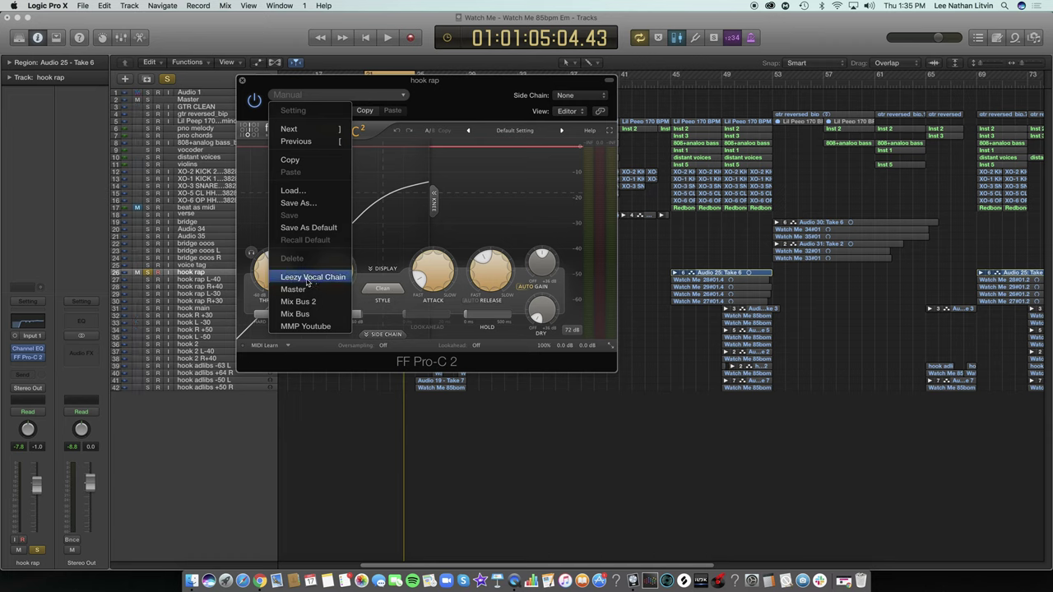
left_click(309, 277)
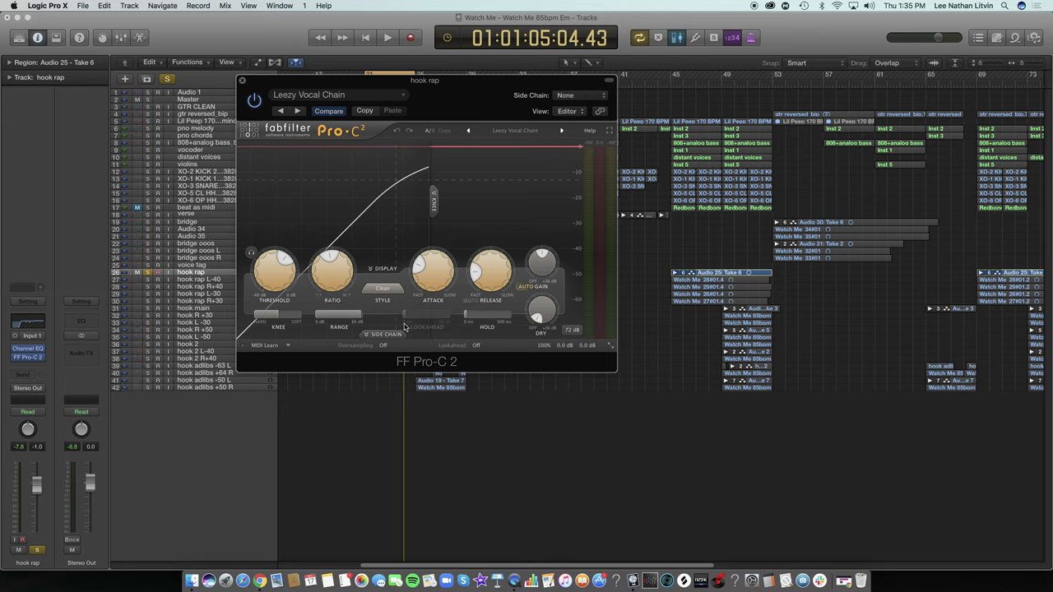
mouse_move(274, 268)
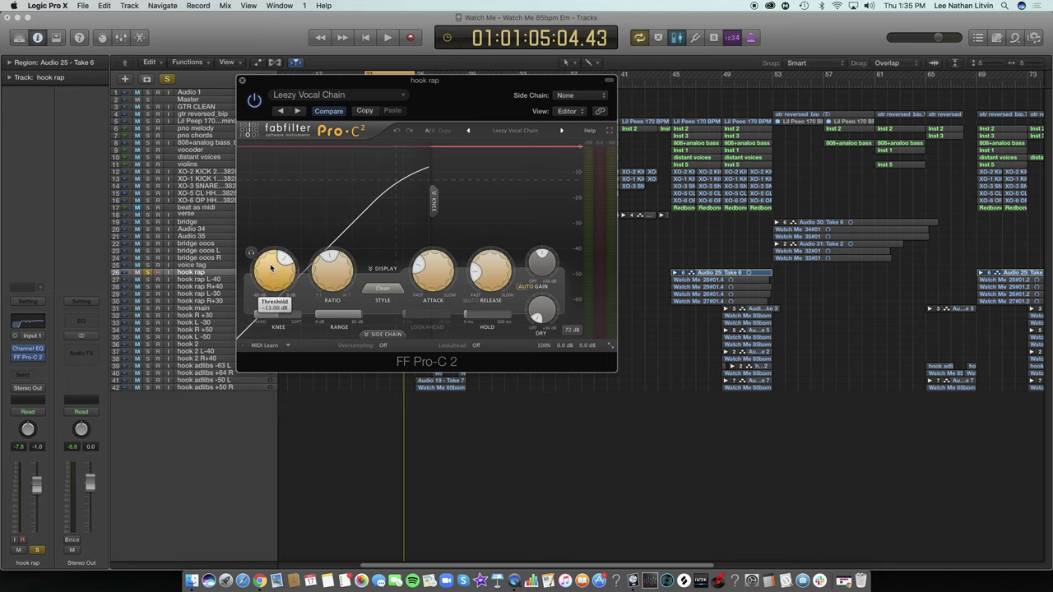
mouse_move(331, 269)
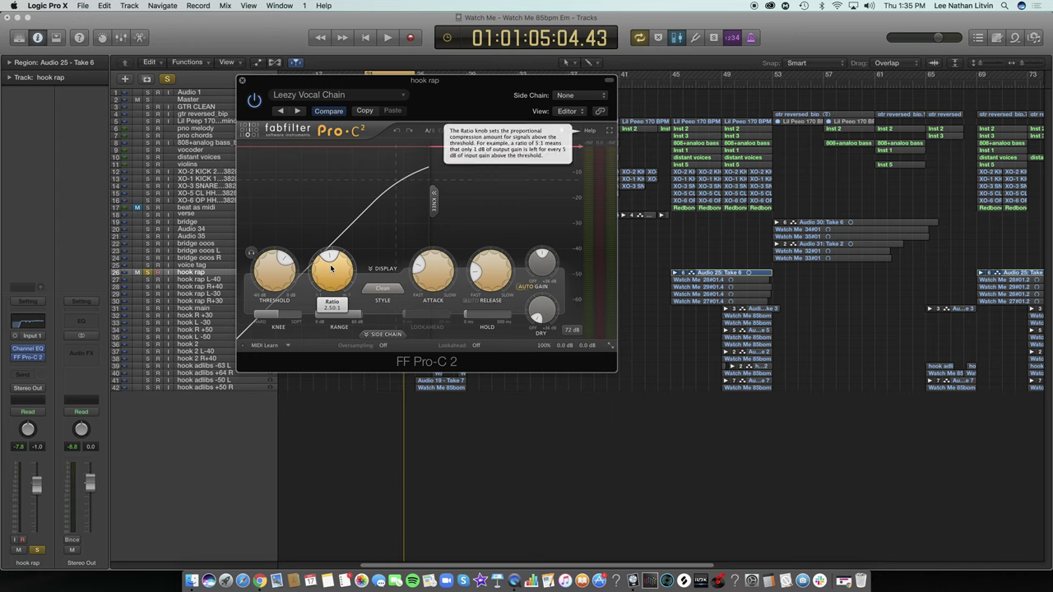
mouse_move(431, 272)
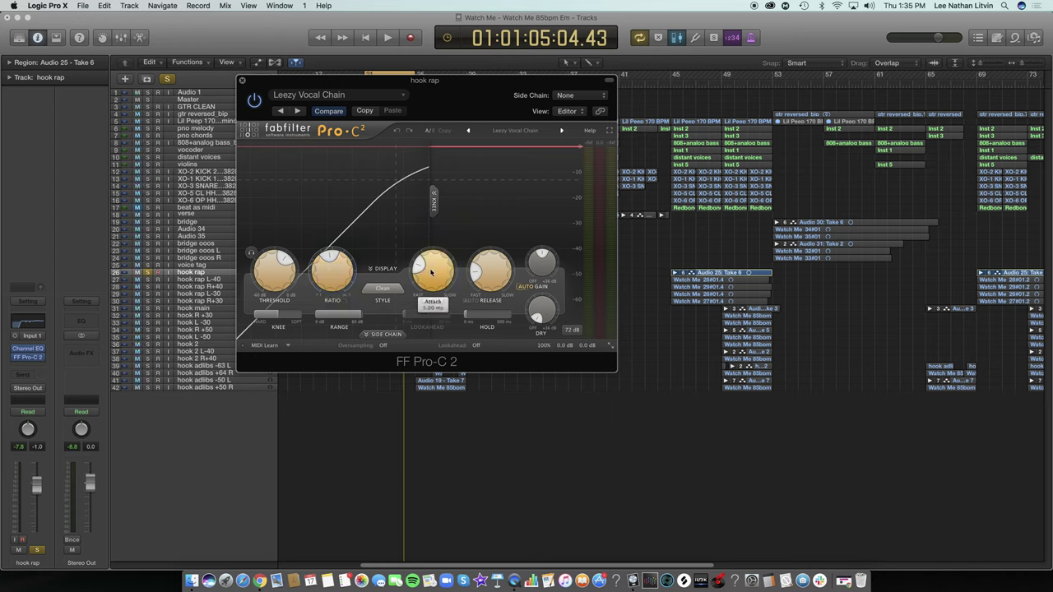
mouse_move(503, 268)
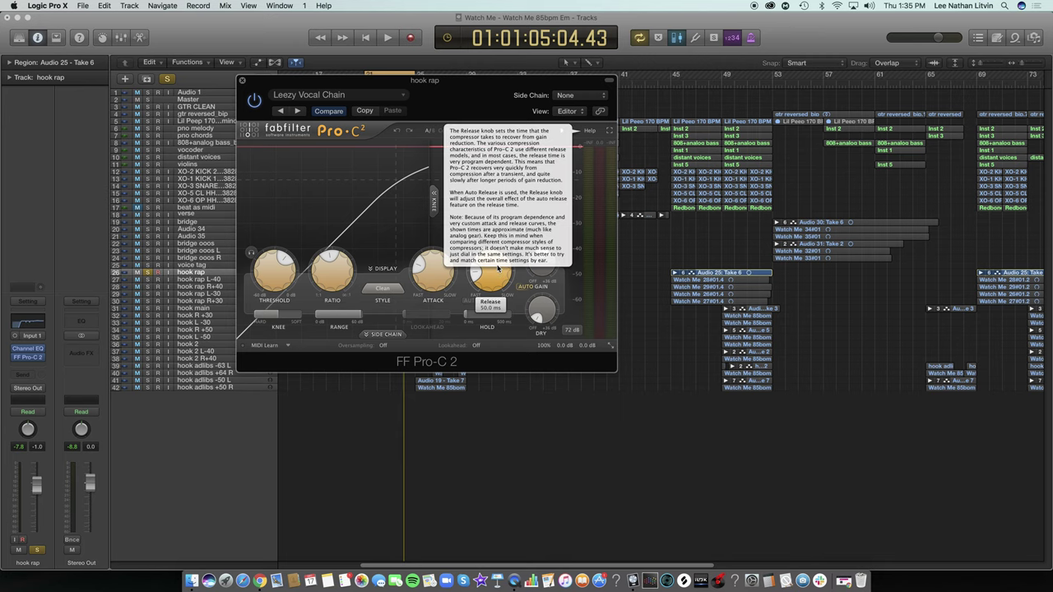
Play the hook rap with Pro-C 2 bypassed and re-enabled to compare the compression, then stop and close the compressor window
key("space")
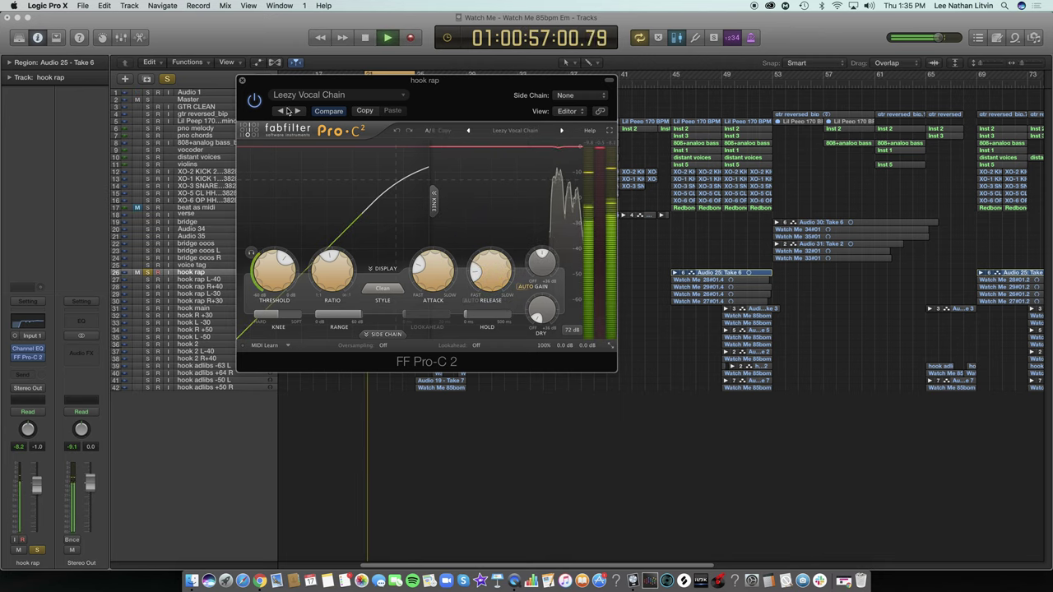
left_click(255, 98)
key("space")
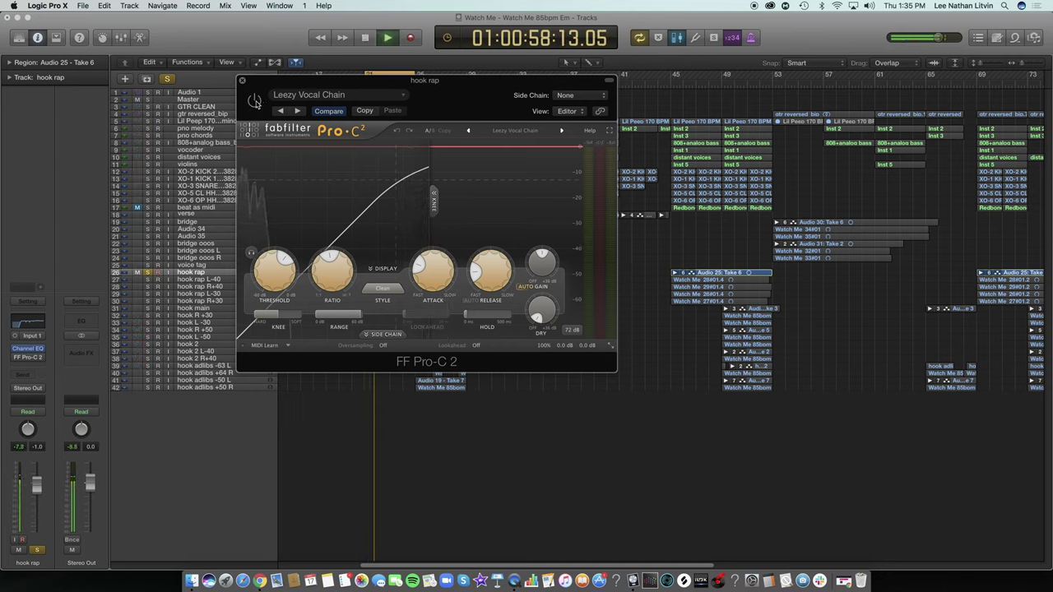
left_click(255, 100)
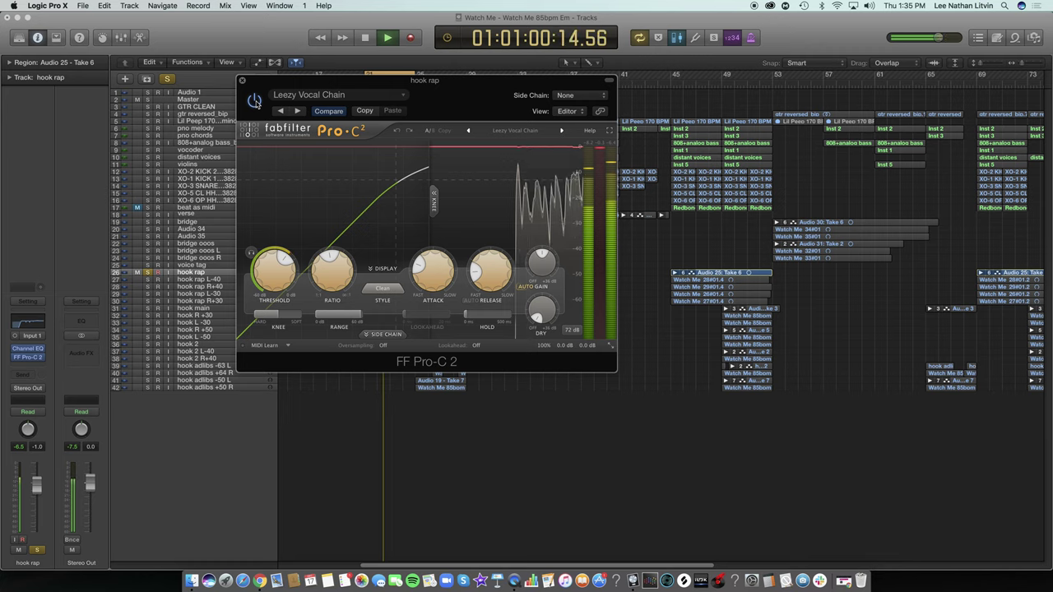
key("space")
left_click(242, 80)
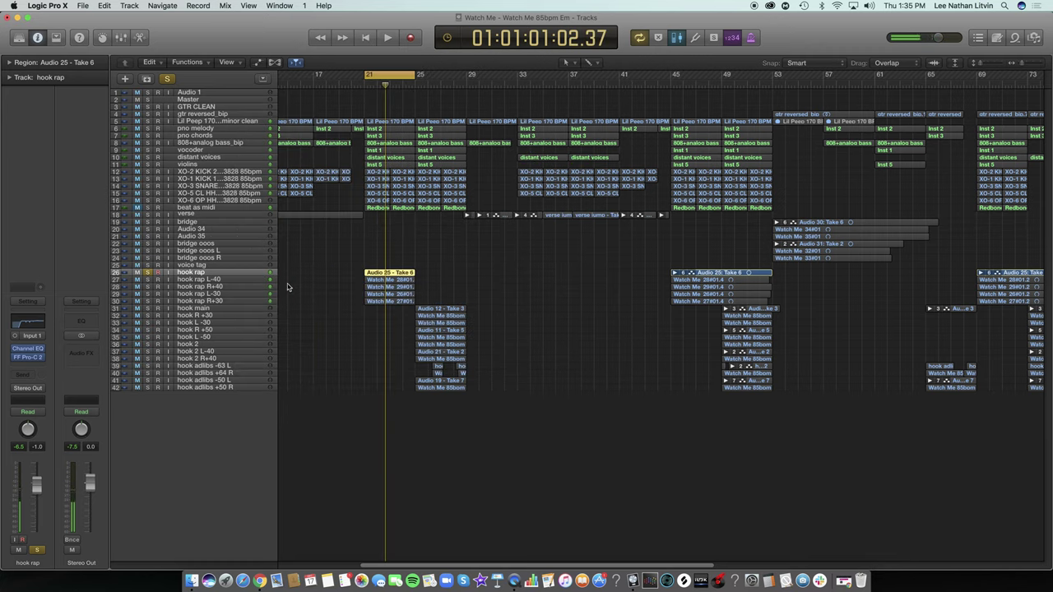
Insert FabFilter Pro-DS after Pro-C 2 on the hook rap track and move its window clear of the channel strip
left_click(36, 366)
left_click(75, 331)
left_click(43, 368)
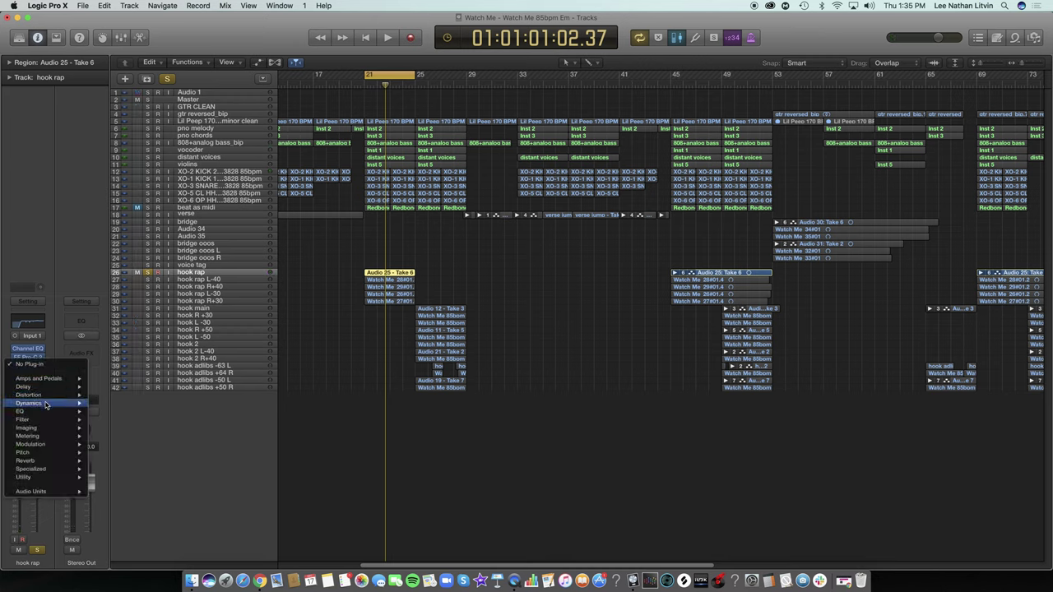
mouse_move(82, 492)
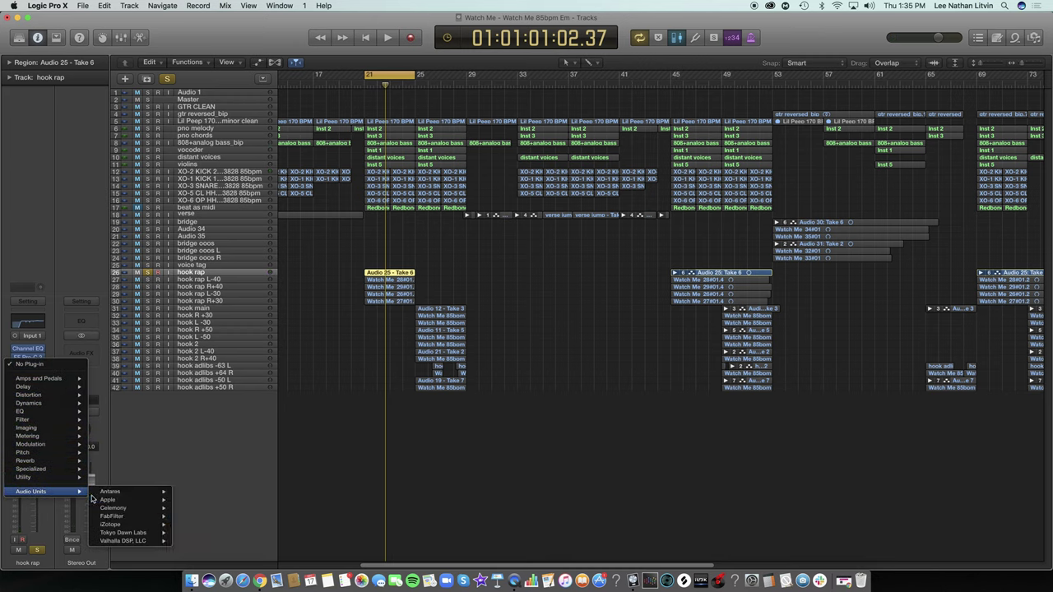
mouse_move(124, 515)
mouse_move(226, 481)
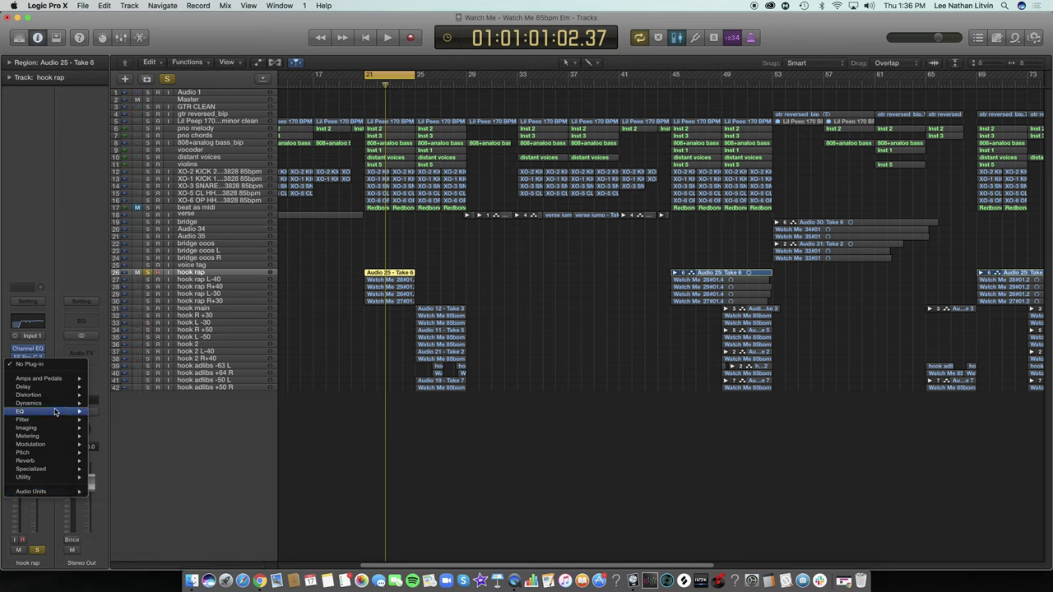
mouse_move(53, 404)
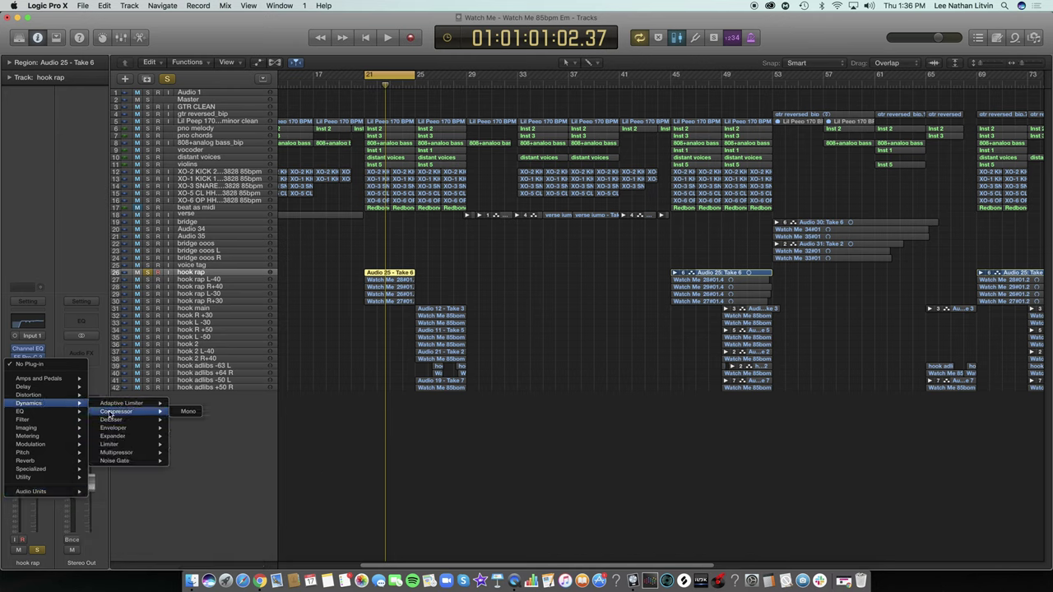
mouse_move(46, 491)
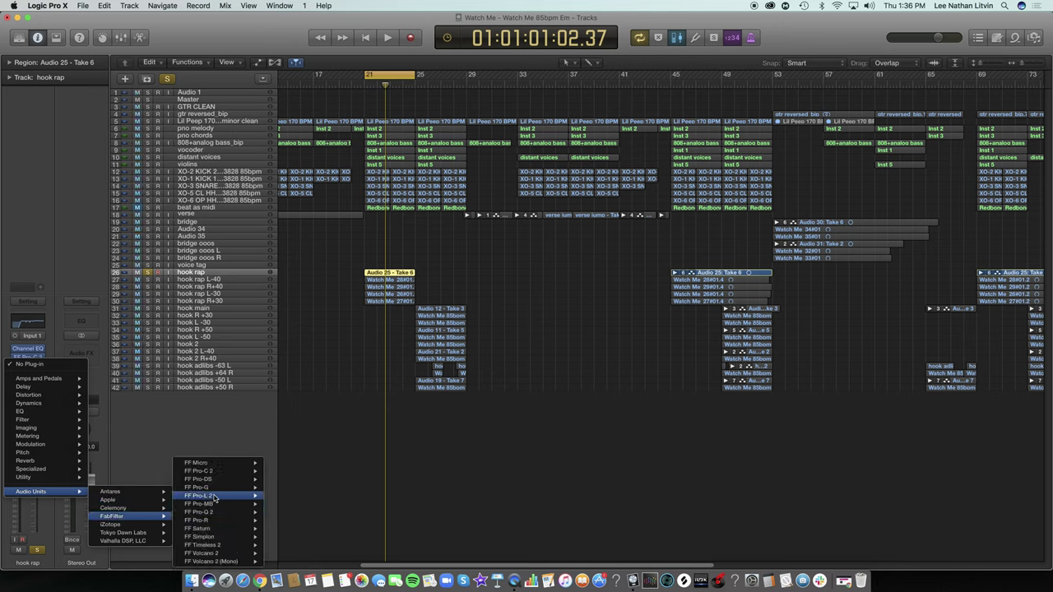
left_click(220, 482)
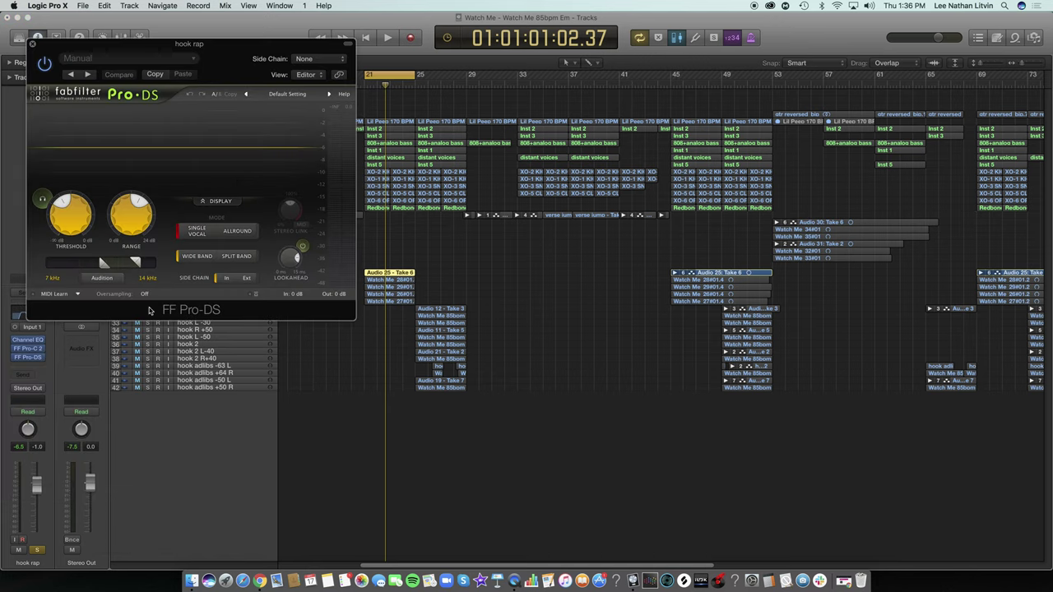
left_click_drag(227, 71, 415, 187)
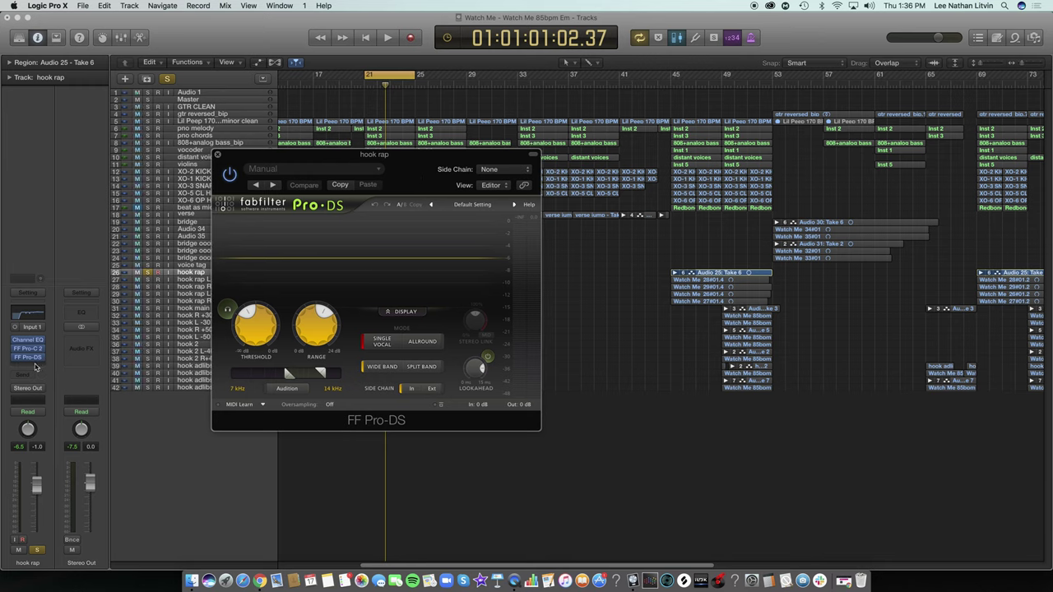
Insert Logic's DeEsser after Pro-DS on the hook rap track, leave it bypassed and close its window
left_click(35, 366)
mouse_move(44, 403)
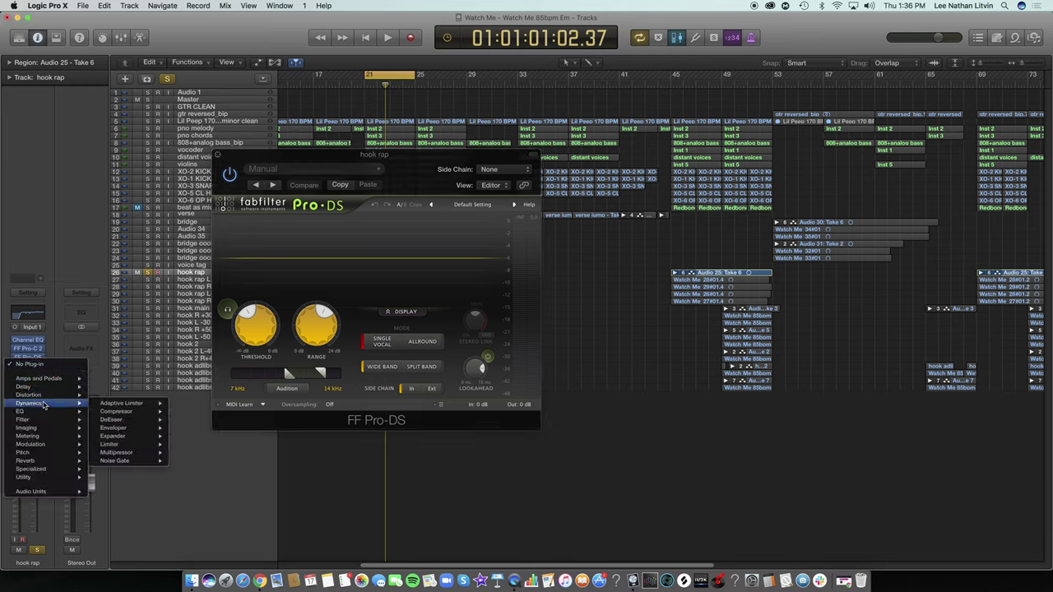
left_click(136, 421)
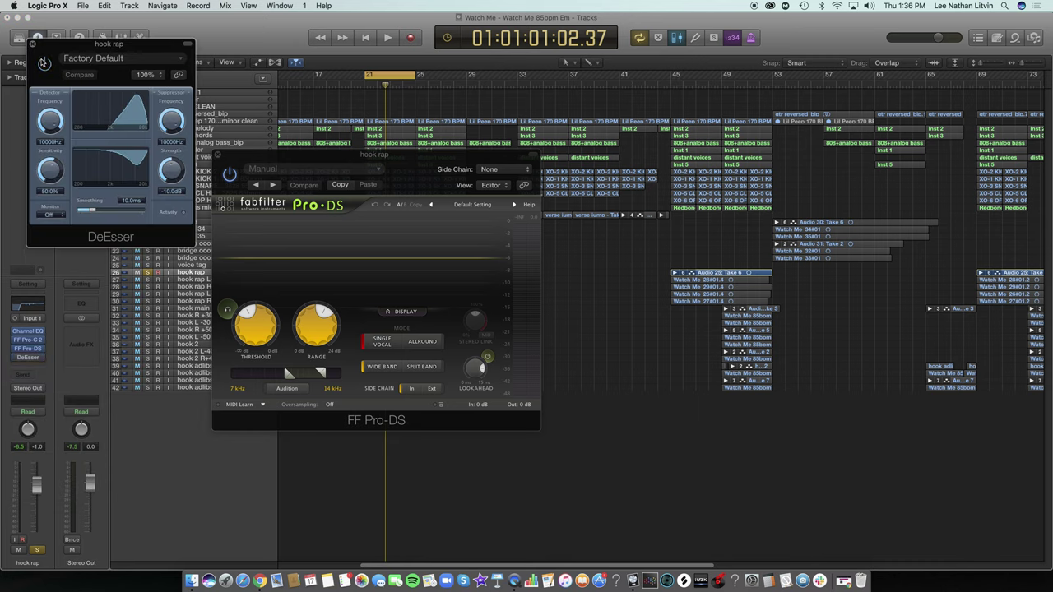
left_click(32, 44)
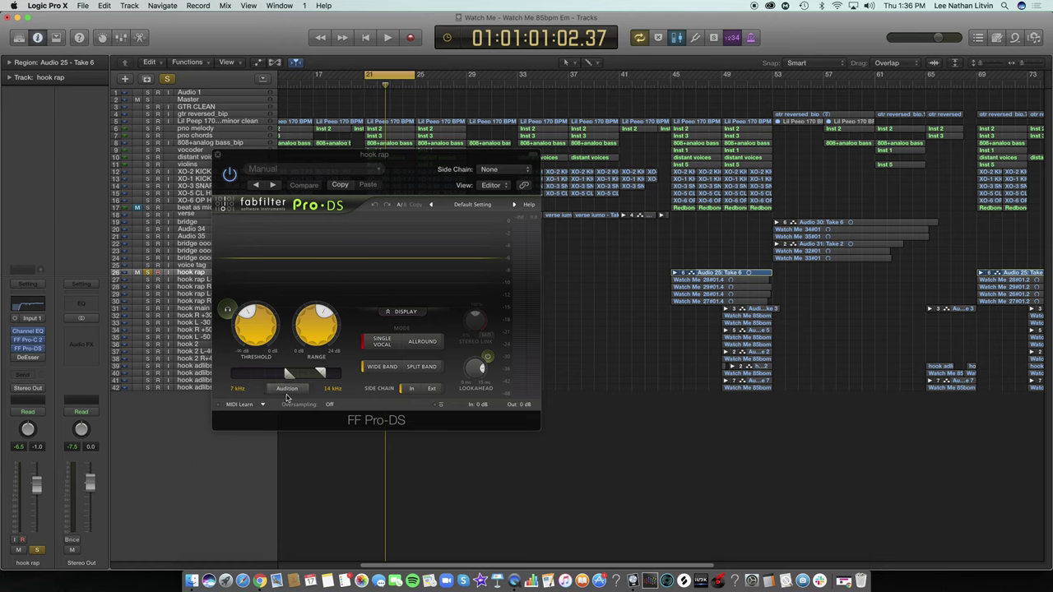
Audition the Pro-DS detection during playback, shift its frequency range to 8.639–17.27 kHz, and replay the vocal with Audition off
left_click(333, 170)
left_click(351, 448)
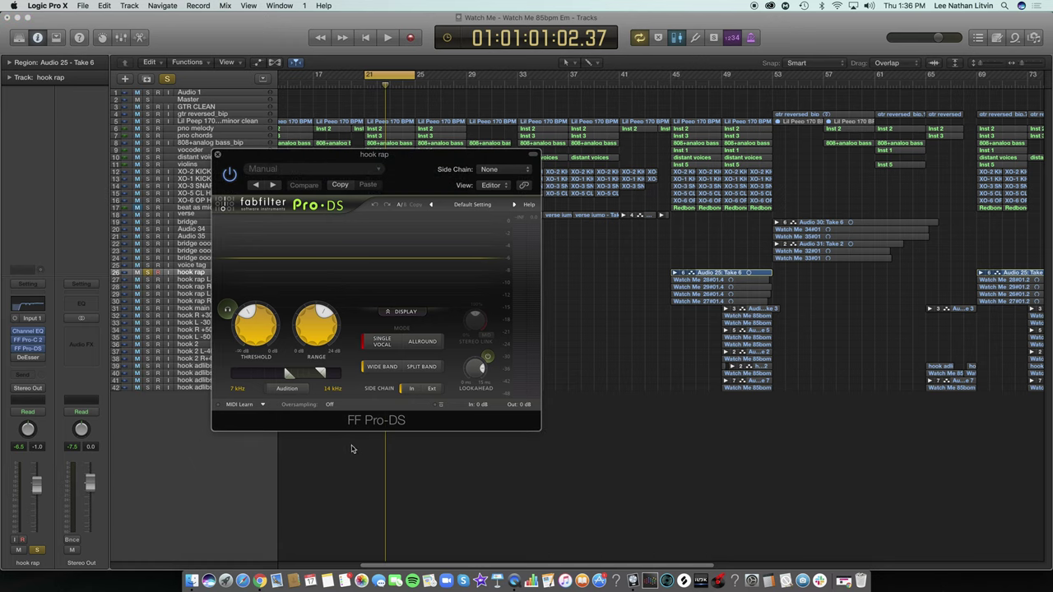
key("space")
left_click(287, 389)
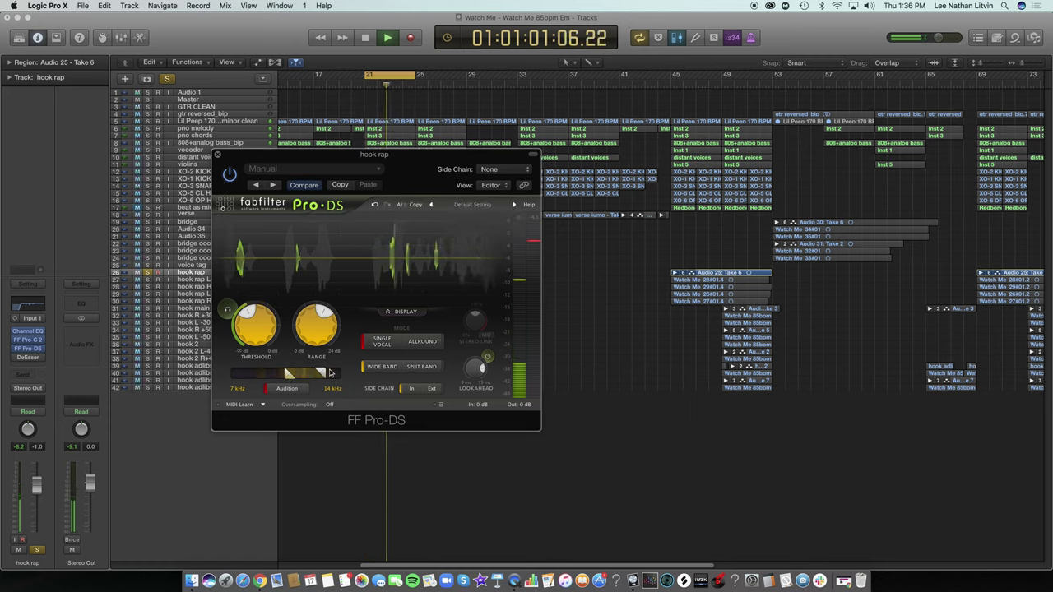
mouse_move(321, 374)
left_mouse_down()
mouse_move(293, 375)
mouse_move(331, 373)
left_mouse_up()
key("space")
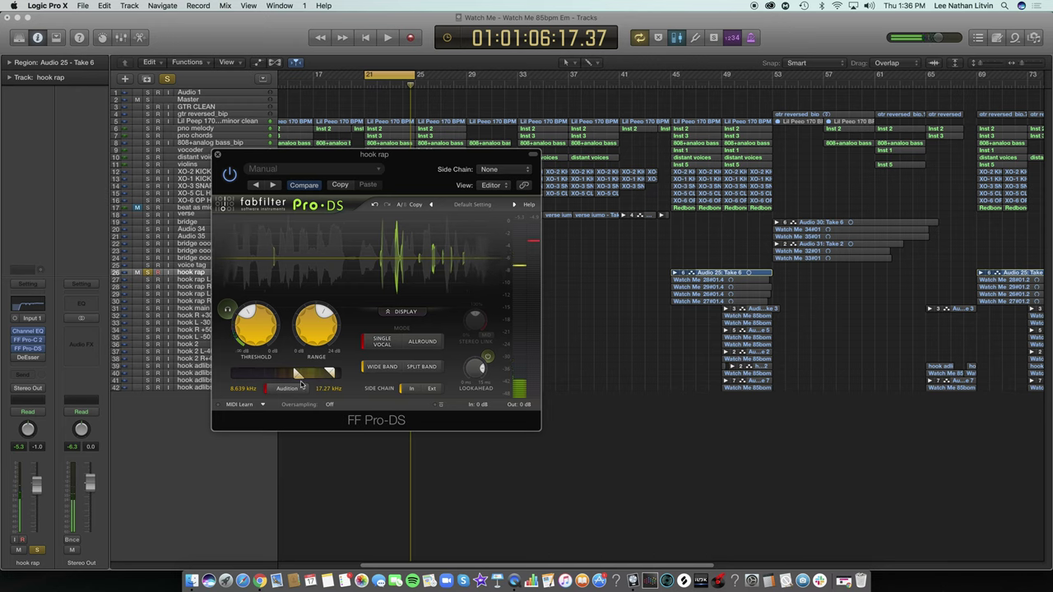
key("space")
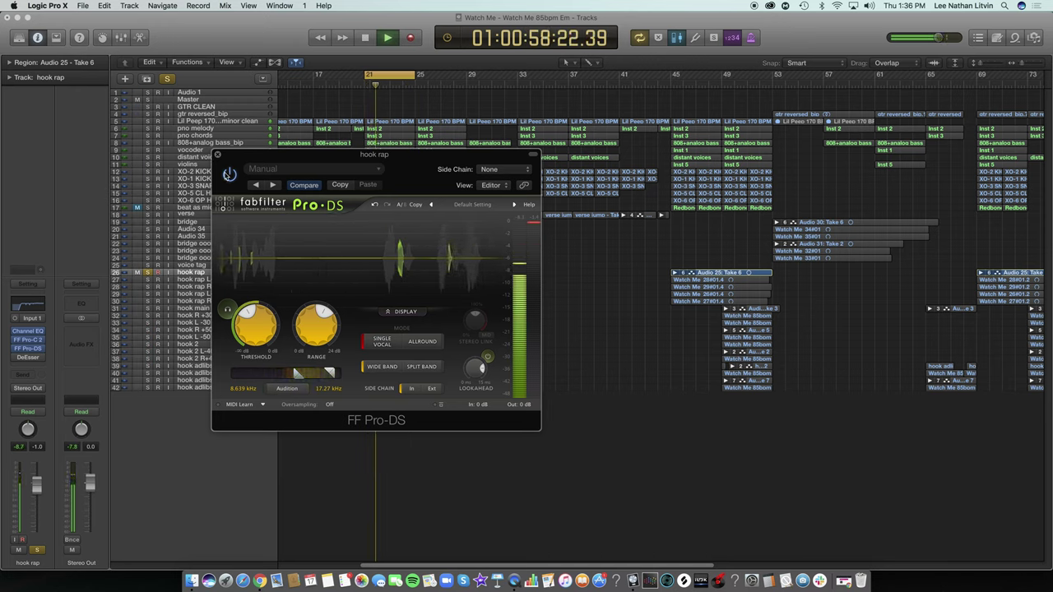
Bypass Pro-DS on the hook rap, close its window, and place Logic's DeEsser window over the arrangement with its Factory Default setting kept
left_click(228, 173)
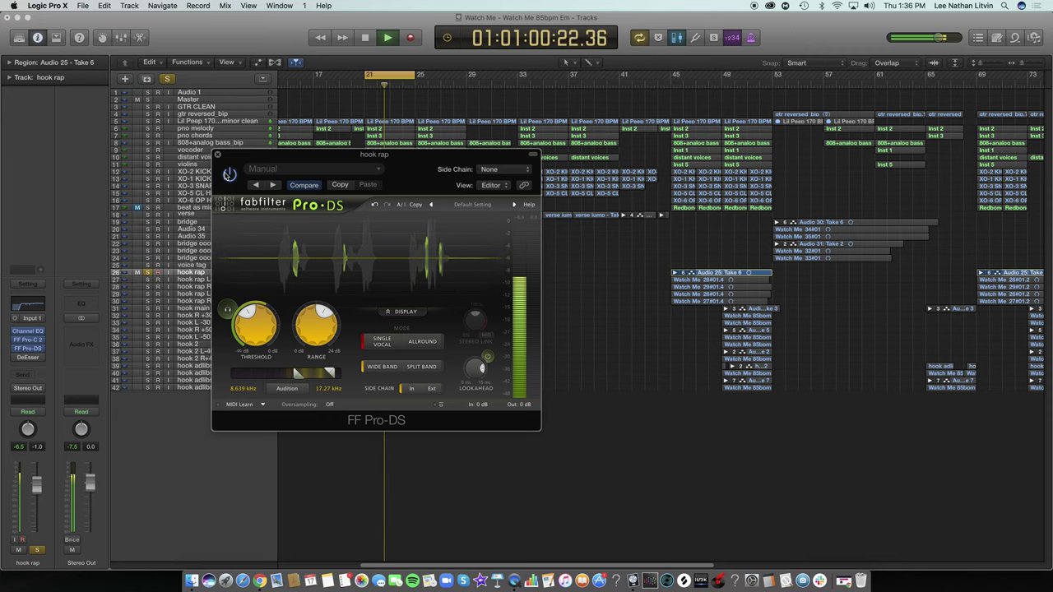
left_click(217, 155)
key("space")
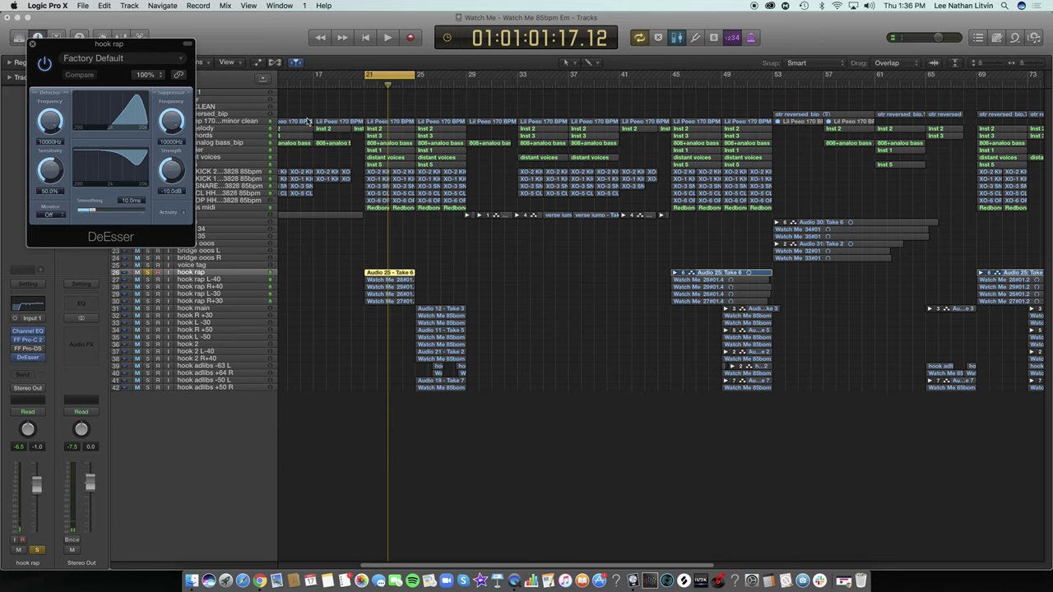
left_click_drag(144, 55, 339, 172)
left_click(288, 180)
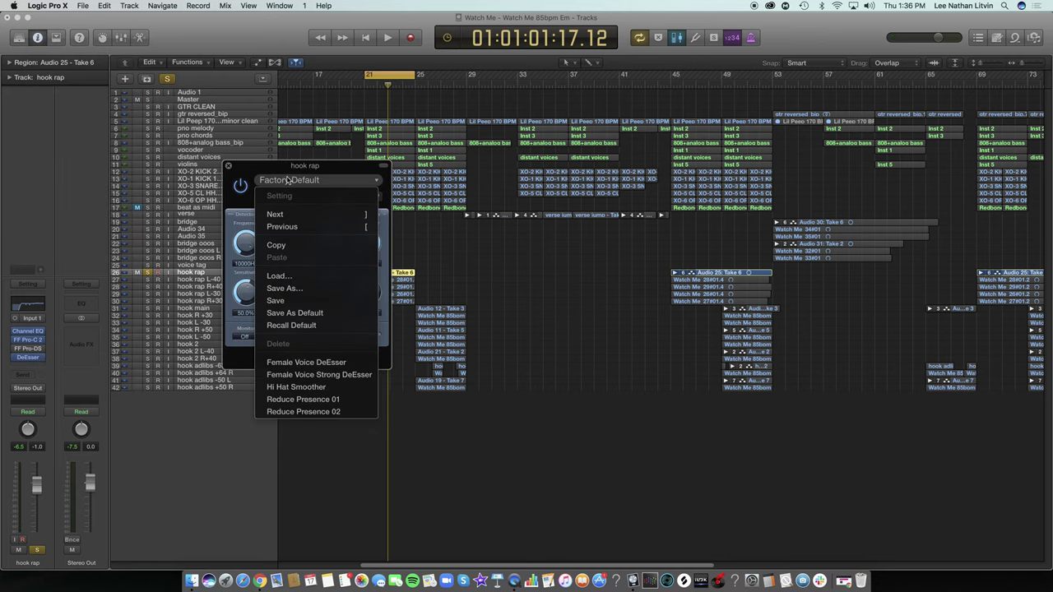
left_click(265, 173)
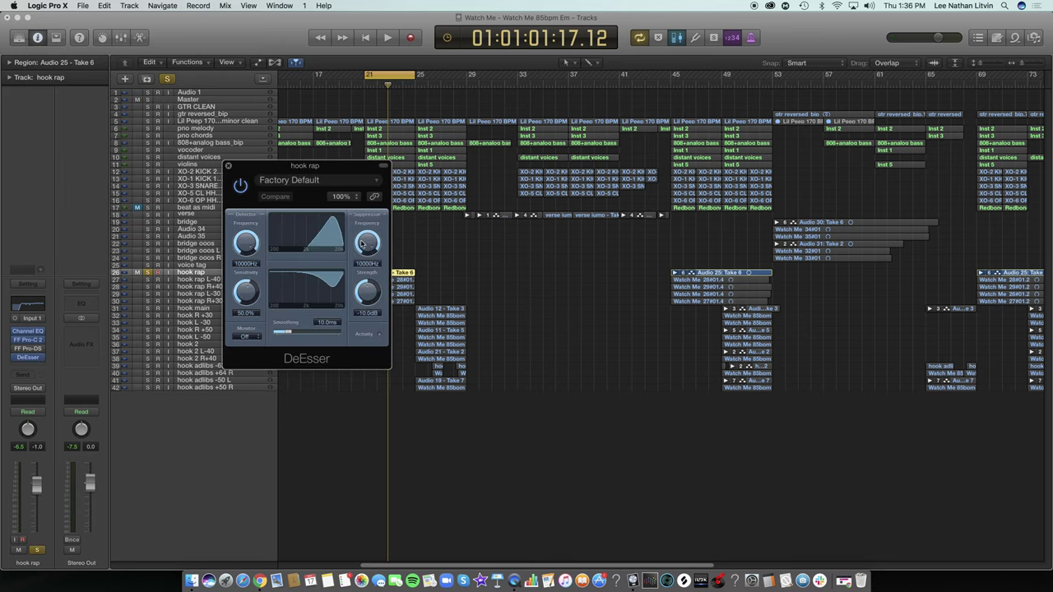
During playback, set the DeEsser's suppressor frequency to 7400 Hz, smoothing to 16.5 ms, sensitivity to 6.0% and strength to -16.0 dB
key("space")
mouse_move(363, 245)
left_mouse_down()
mouse_move(362, 258)
mouse_move(366, 244)
left_mouse_up()
left_click_drag(288, 332, 302, 332)
left_click_drag(240, 295, 254, 354)
left_click_drag(367, 295, 368, 281)
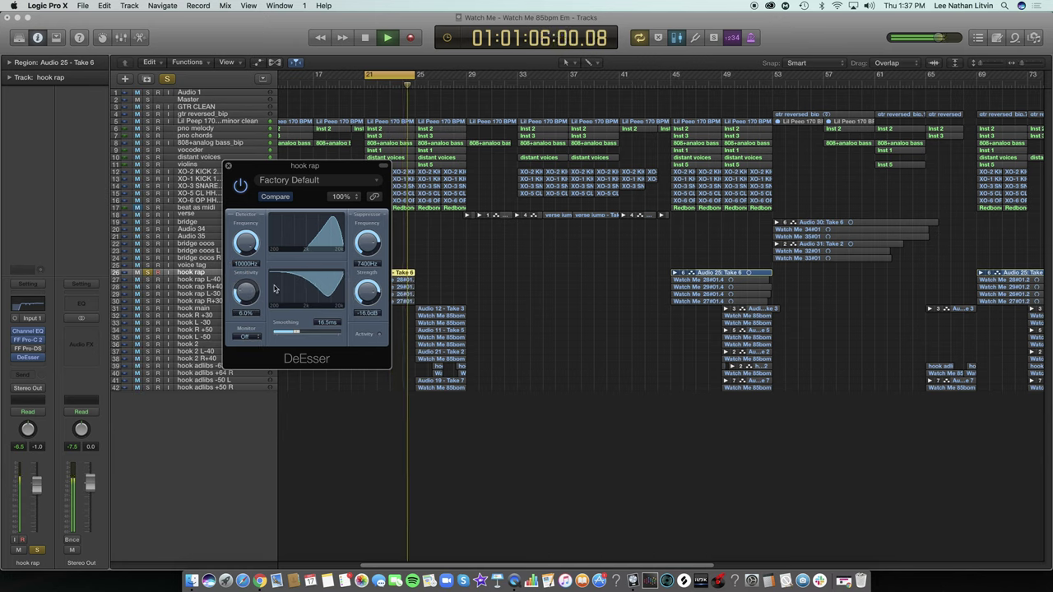
Raise the DeEsser's sensitivity to 24.0% and smoothing to 25.5 ms, and lower the suppressor frequency to 4900 Hz
left_click_drag(242, 292, 241, 283)
left_click_drag(298, 333, 308, 333)
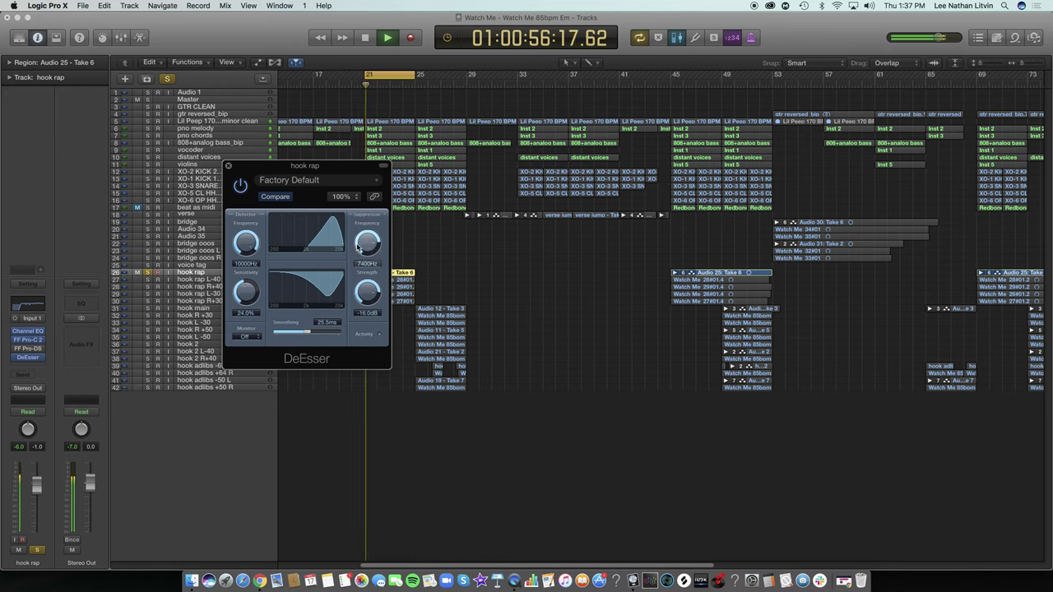
mouse_move(359, 248)
left_mouse_down()
mouse_move(367, 262)
mouse_move(358, 252)
left_mouse_up()
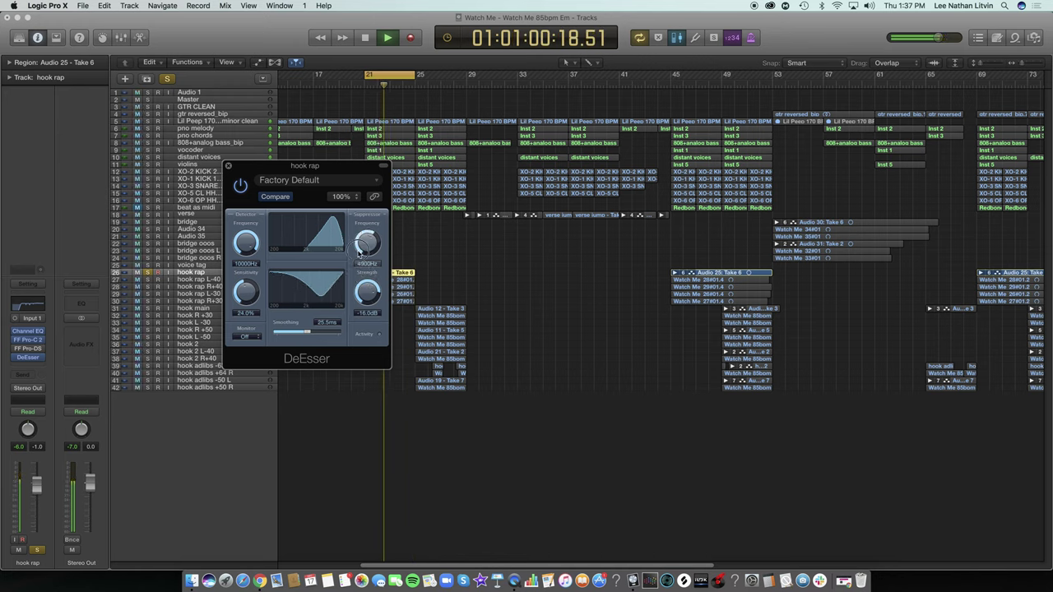
Ease the DeEsser to -6.5 dB strength, 16.0 ms smoothing and about 13% sensitivity, lower its detector frequency, and fine-tune the suppressor frequency
left_click_drag(245, 290, 247, 303)
left_click_drag(381, 295, 381, 283)
left_click_drag(320, 334, 309, 334)
mouse_move(245, 246)
left_mouse_down()
mouse_move(243, 262)
mouse_move(235, 258)
left_mouse_up()
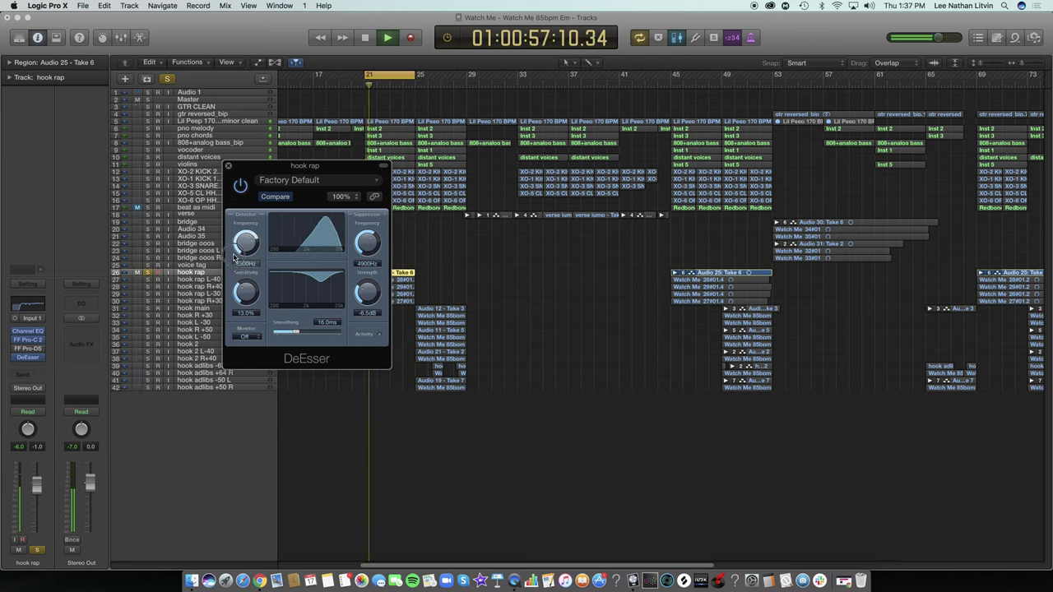
left_click_drag(245, 294, 245, 291)
left_click_drag(376, 243, 376, 240)
Close the DeEsser window, re-enable Pro-DS and remove the DeEsser from the hook rap track
left_click(228, 167)
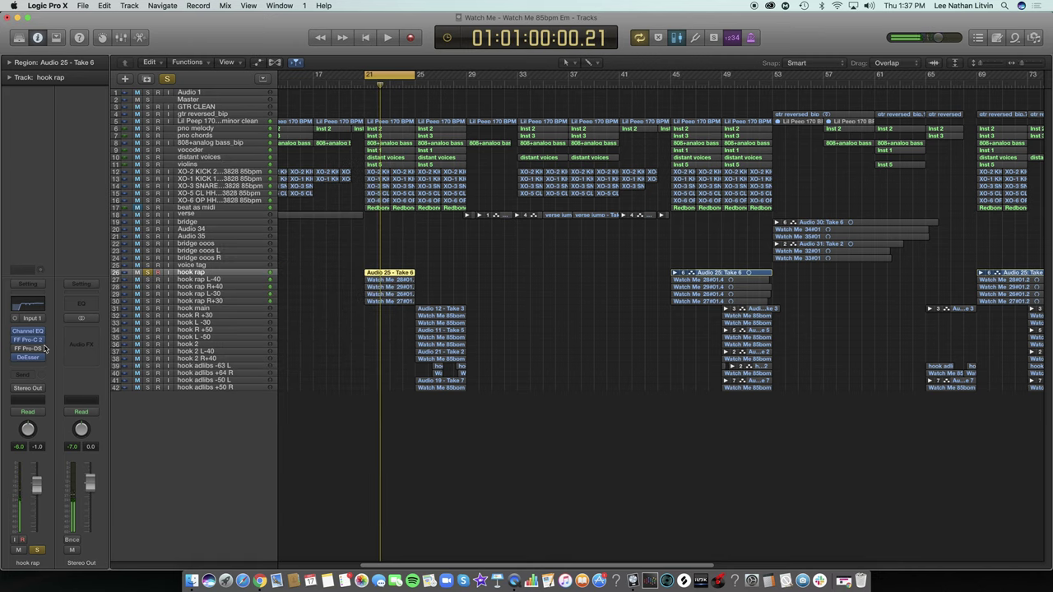
left_click(37, 360)
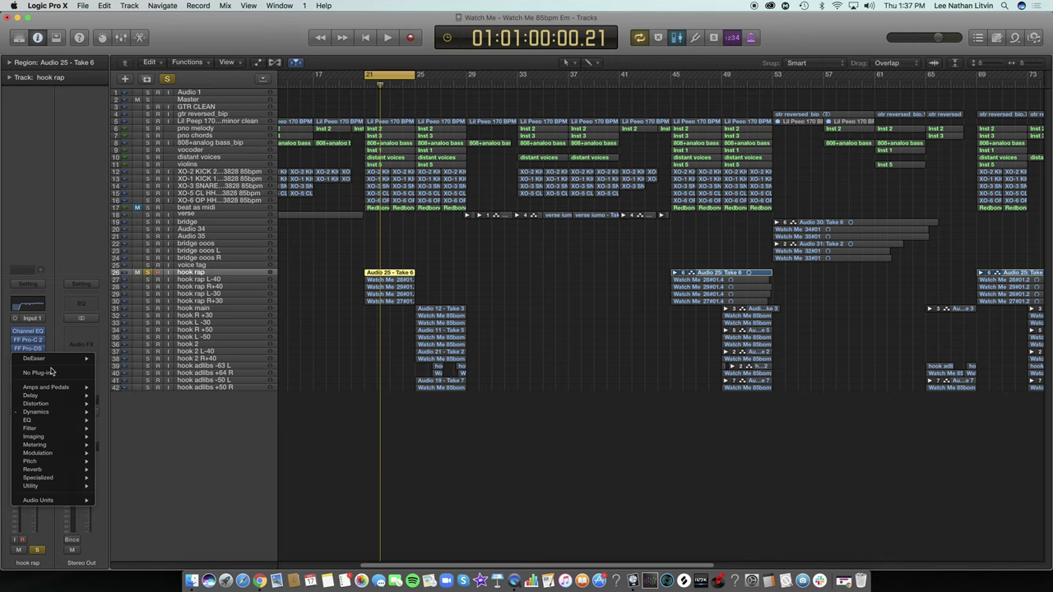
left_click(42, 372)
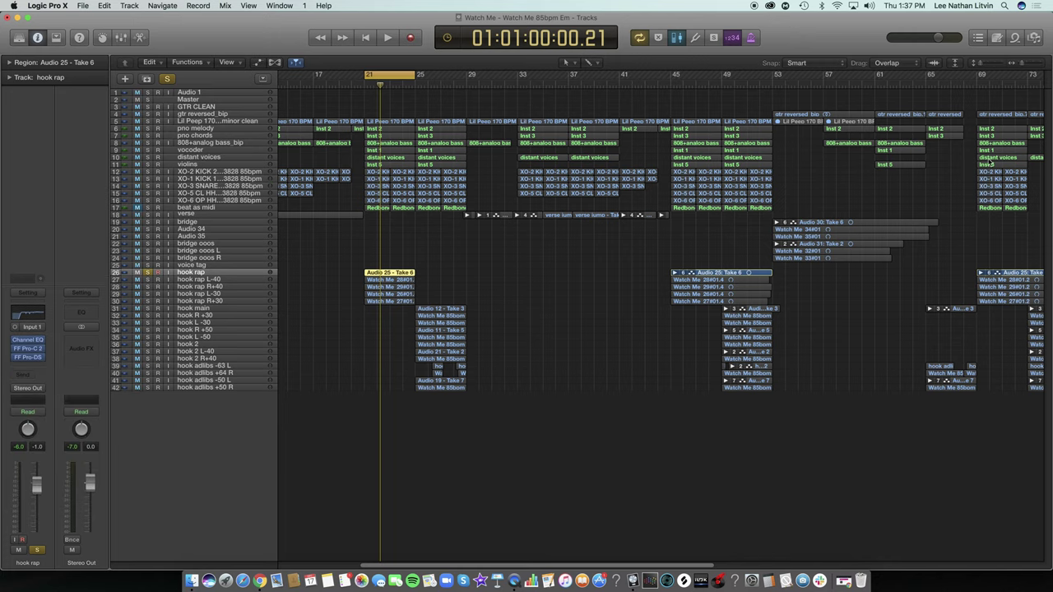
Enlarge the track rows and check the pan setting of the hook rap L-40 track
left_click(983, 66)
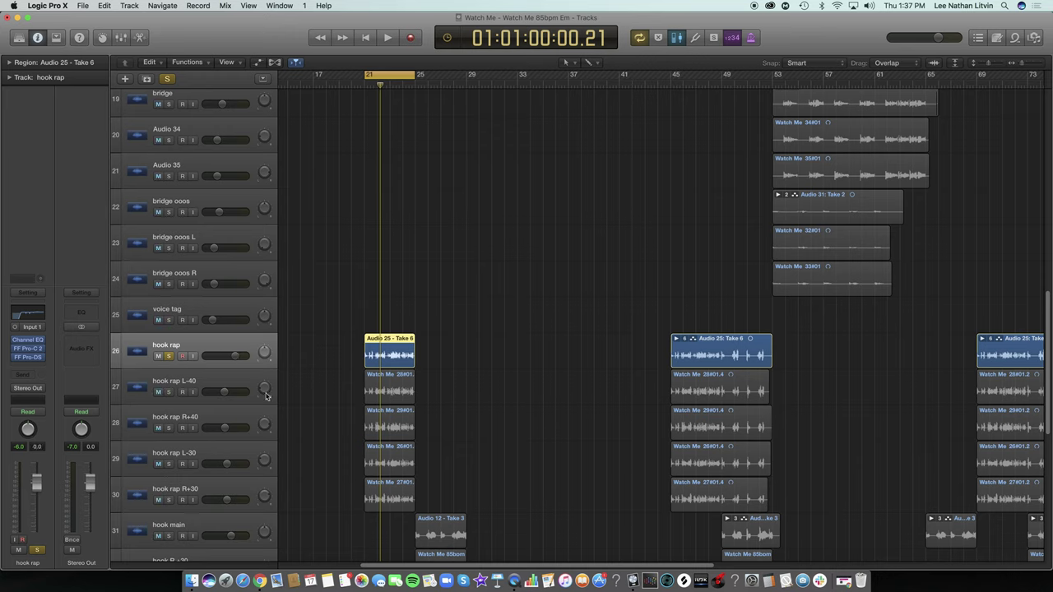
left_click_drag(265, 391, 265, 385)
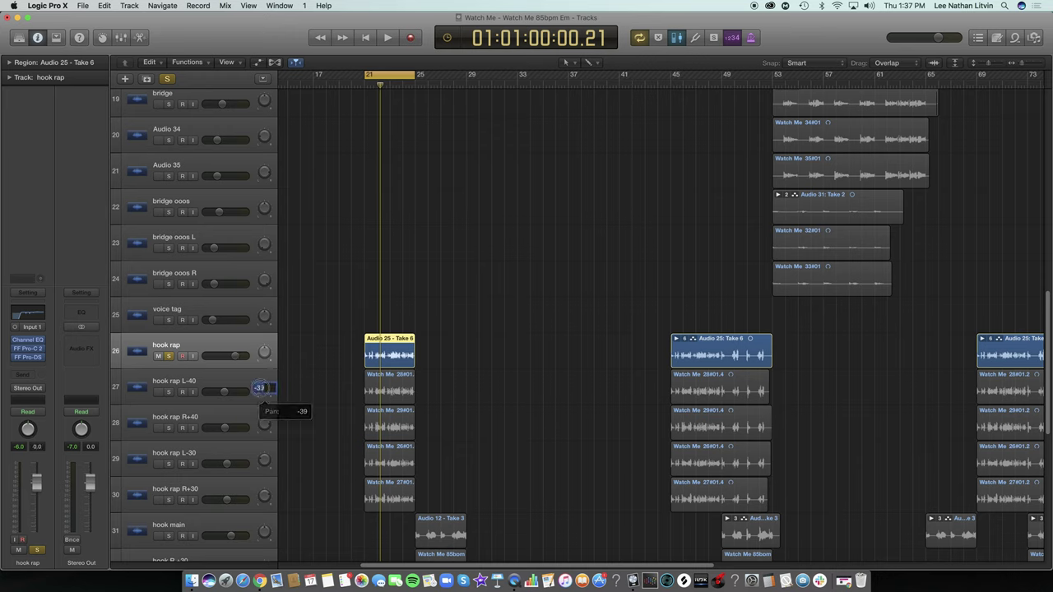
double_click(260, 387)
key("Return")
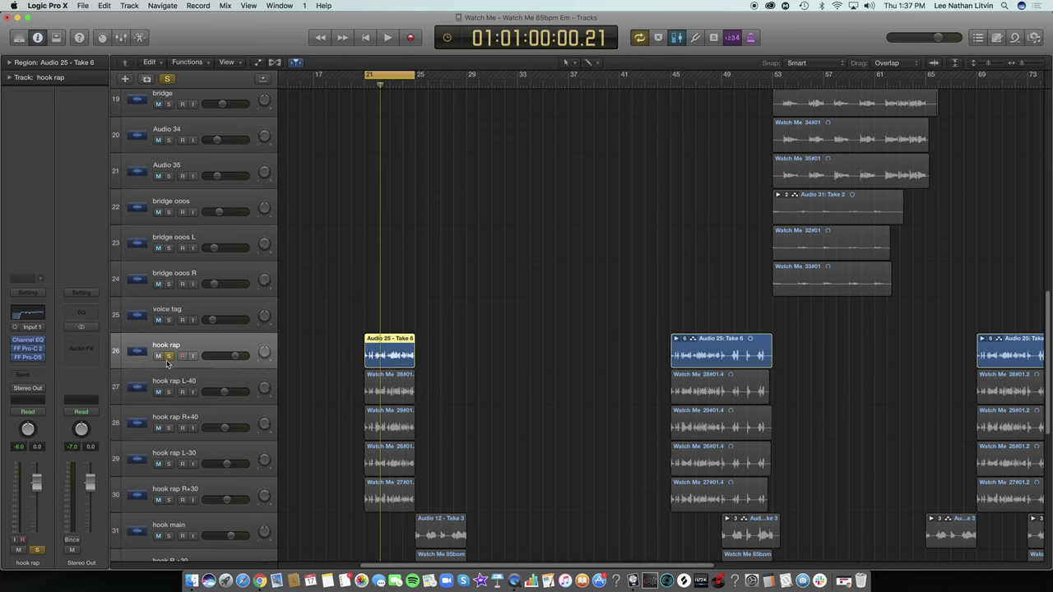
Bounce the hook rap region at bar 21 in place to a new track as Hook Rap _bip with normalizing off, and delete the muted original region
right_click(398, 352)
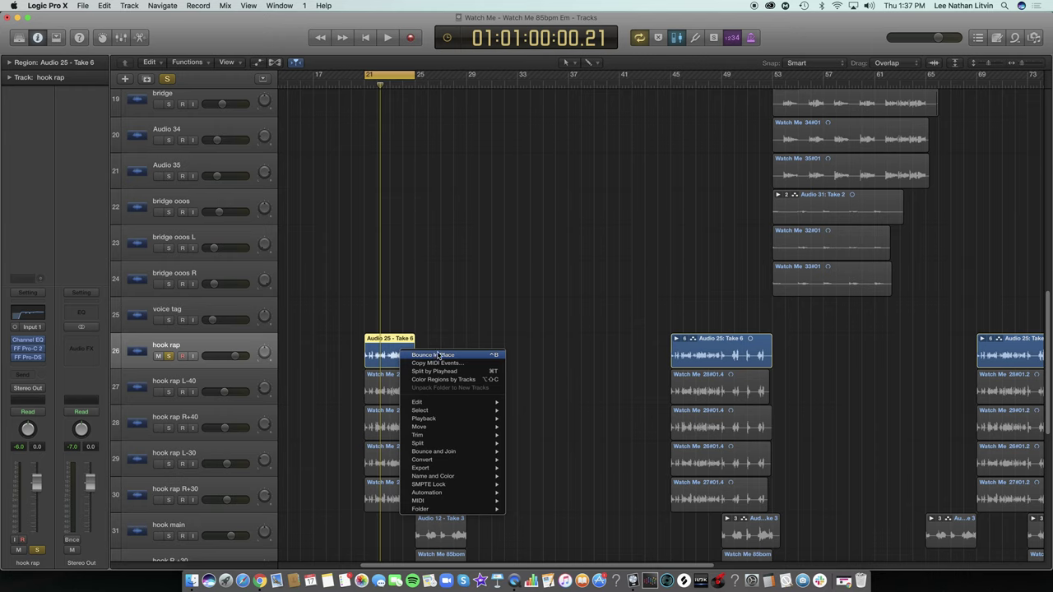
left_click(437, 355)
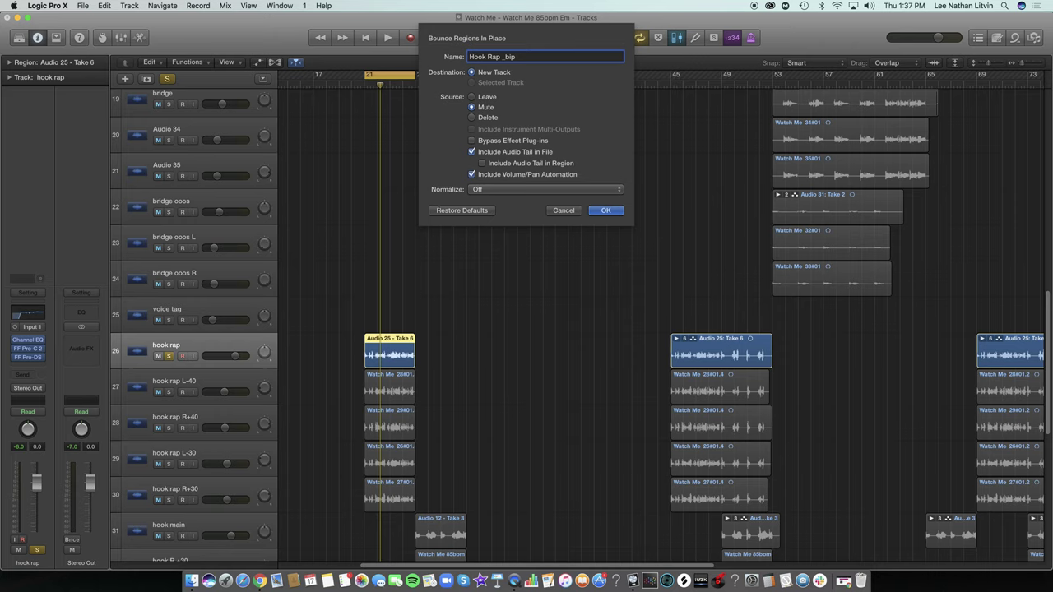
left_click(508, 192)
left_click(475, 191)
left_click(605, 210)
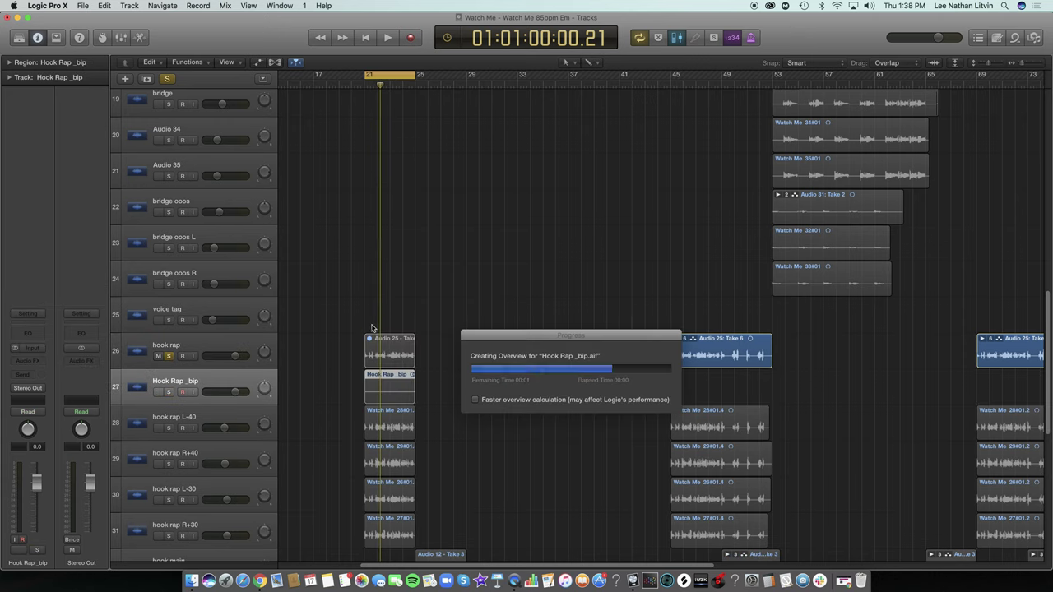
left_click(401, 356)
key("Delete")
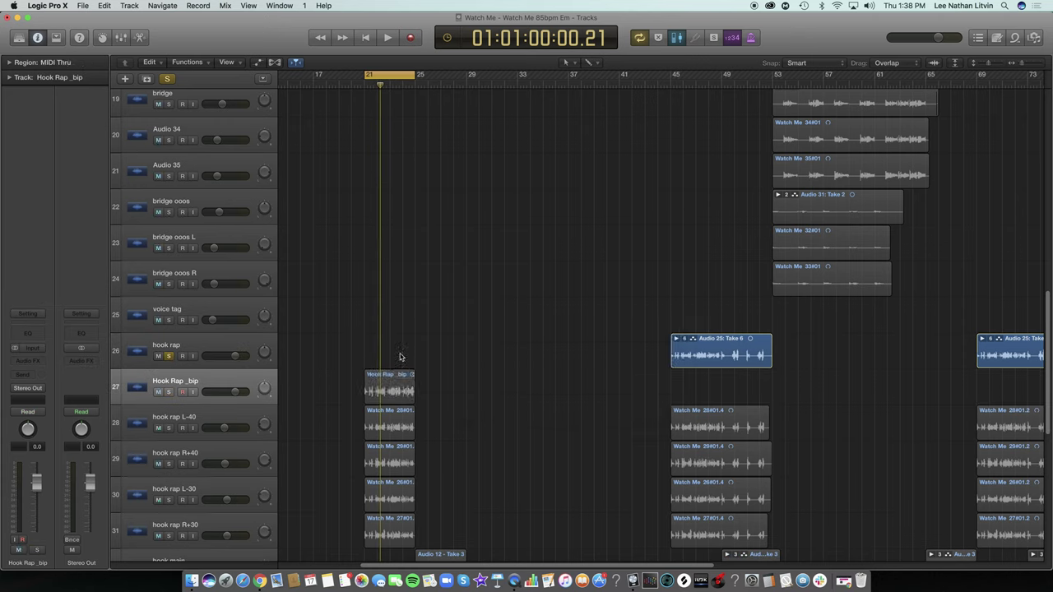
Unsolo the hook rap track, solo Hook Rap _bip instead, and play the bounced vocal briefly
left_click(167, 356)
left_click(212, 381)
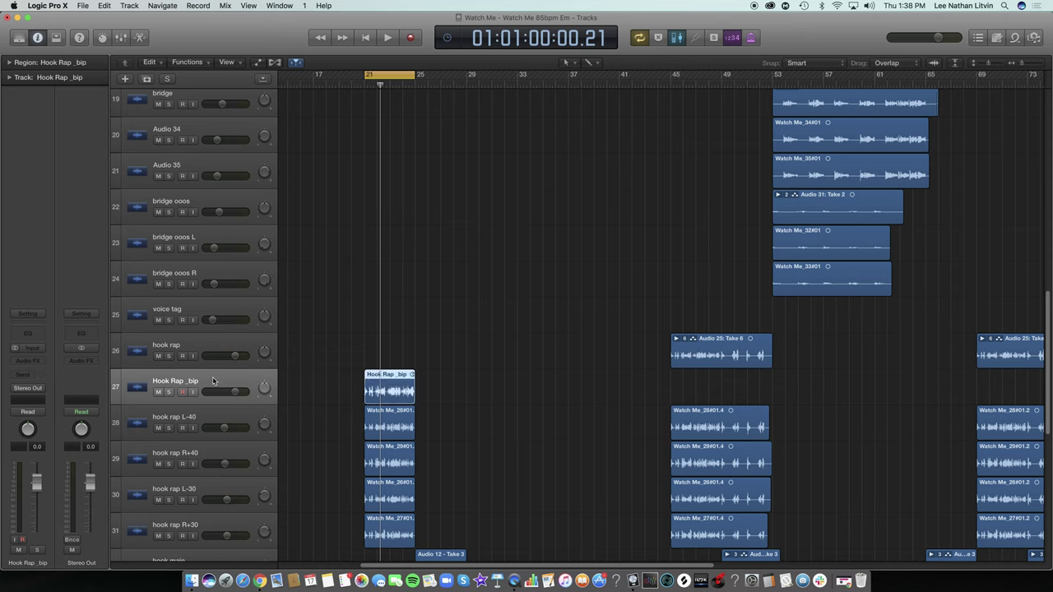
left_click(168, 392)
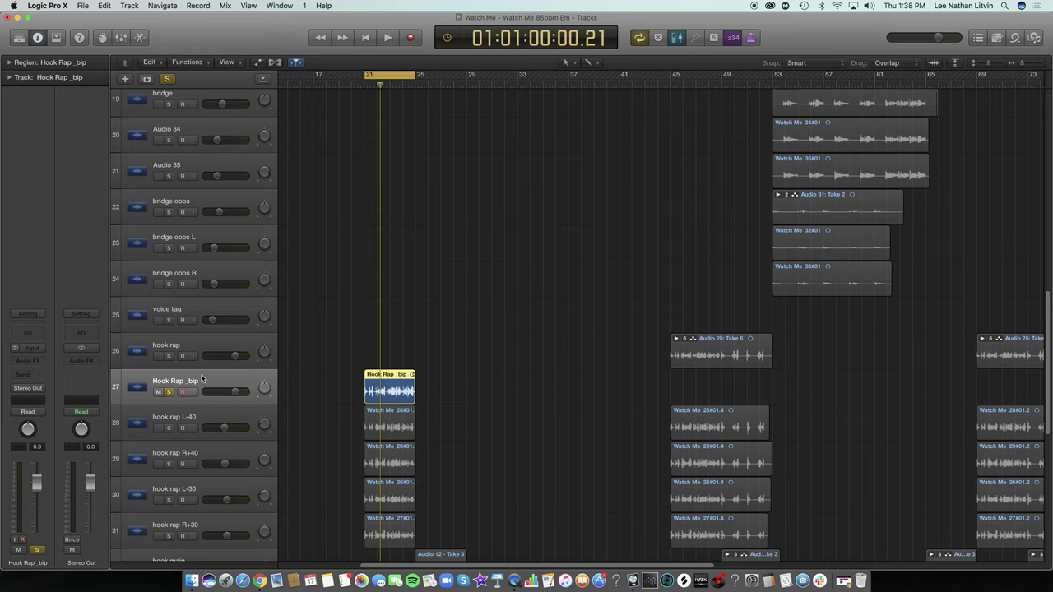
key("space")
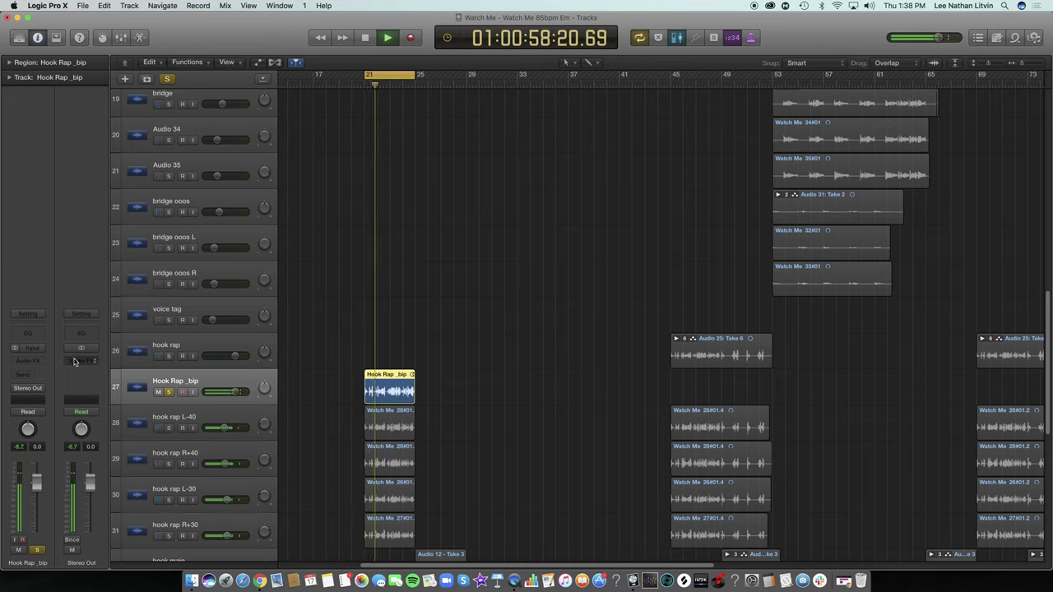
key("space")
Add a Bus 1 send to Hook Rap _bip and load the DrakexLeezy Vocal Stack user channel strip setting on its aux
left_click(28, 314)
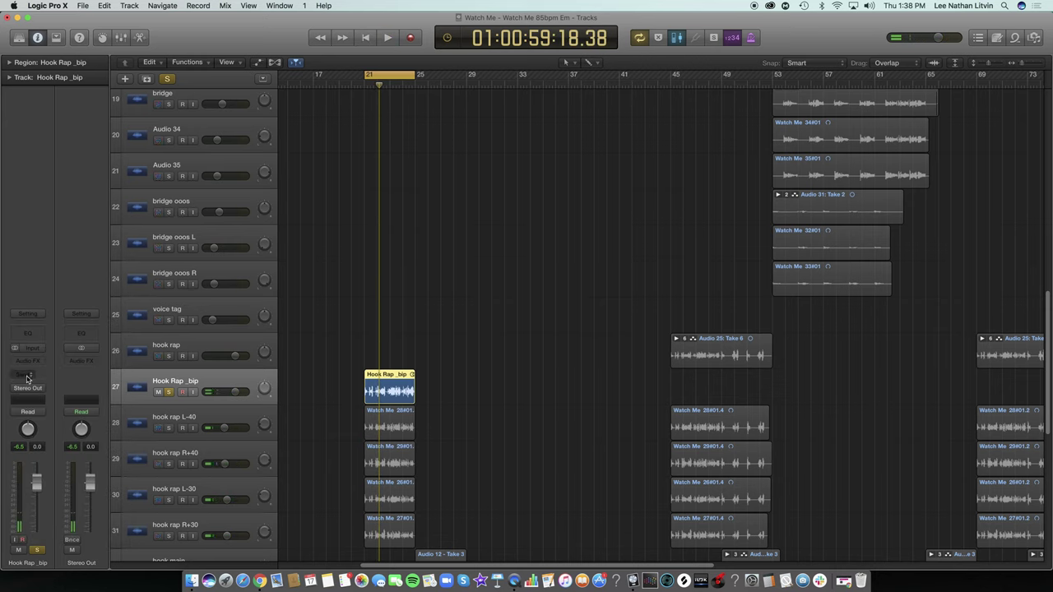
left_click(27, 377)
mouse_move(45, 420)
left_click(92, 424)
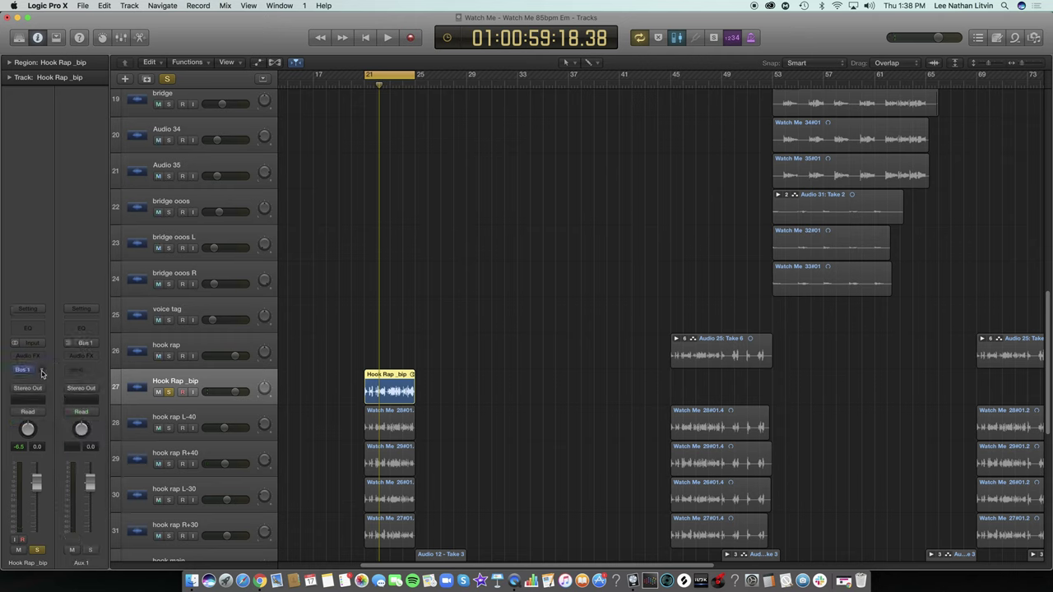
left_click(81, 309)
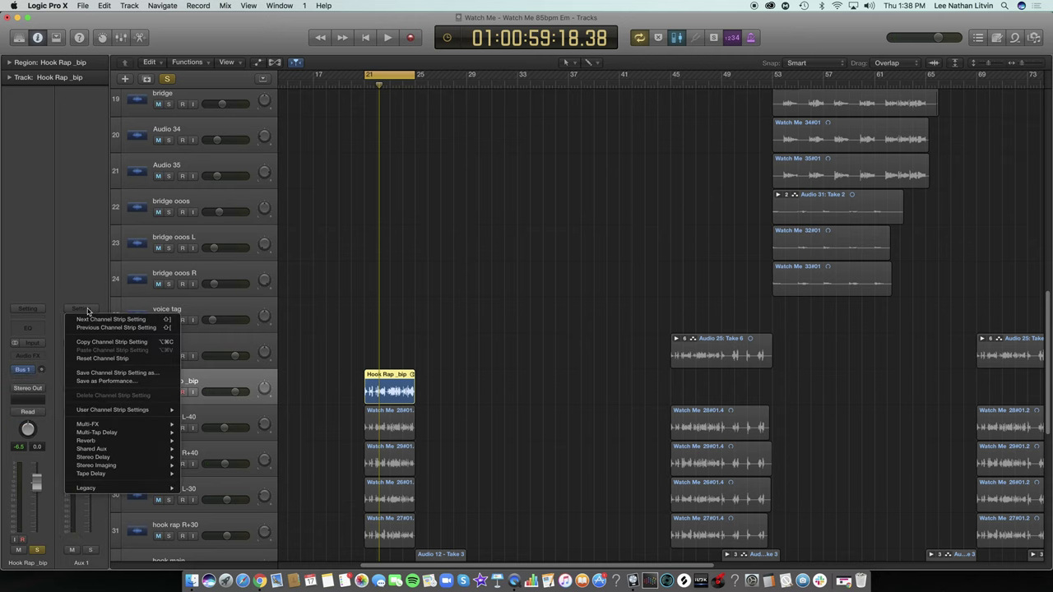
mouse_move(134, 410)
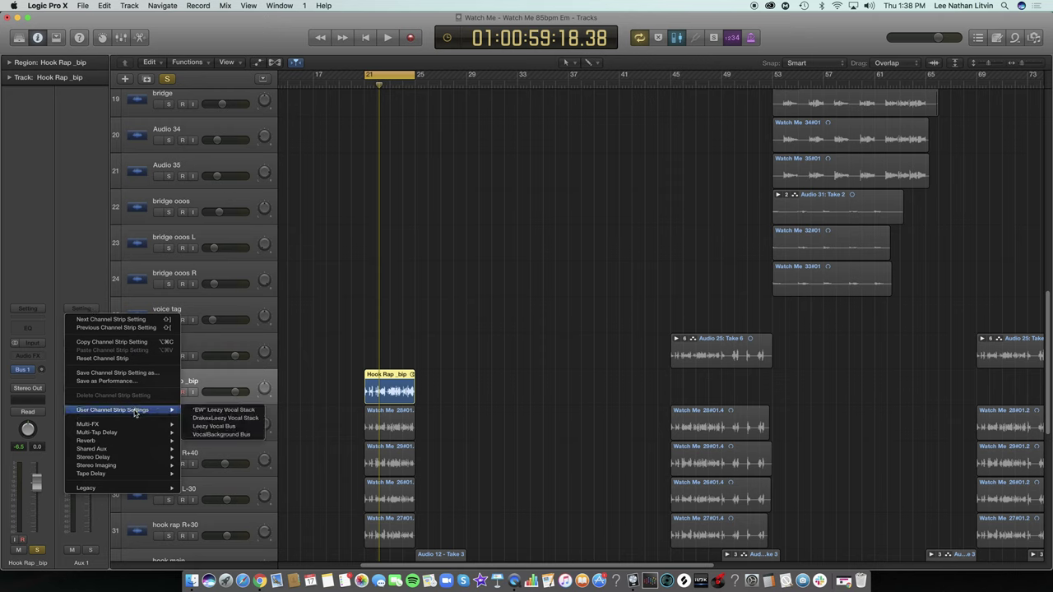
left_click(195, 420)
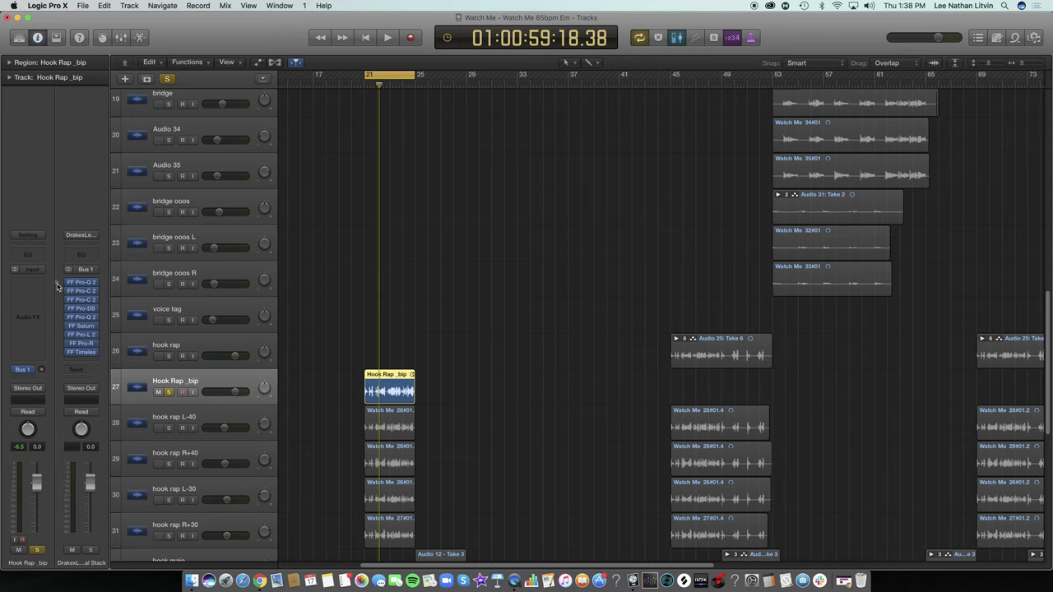
While playing the bounced vocal, raise its Bus 1 send to about -13.4 dB and bypass Pro-R and Timeless on the aux
key("y")
left_click(25, 43)
key("space")
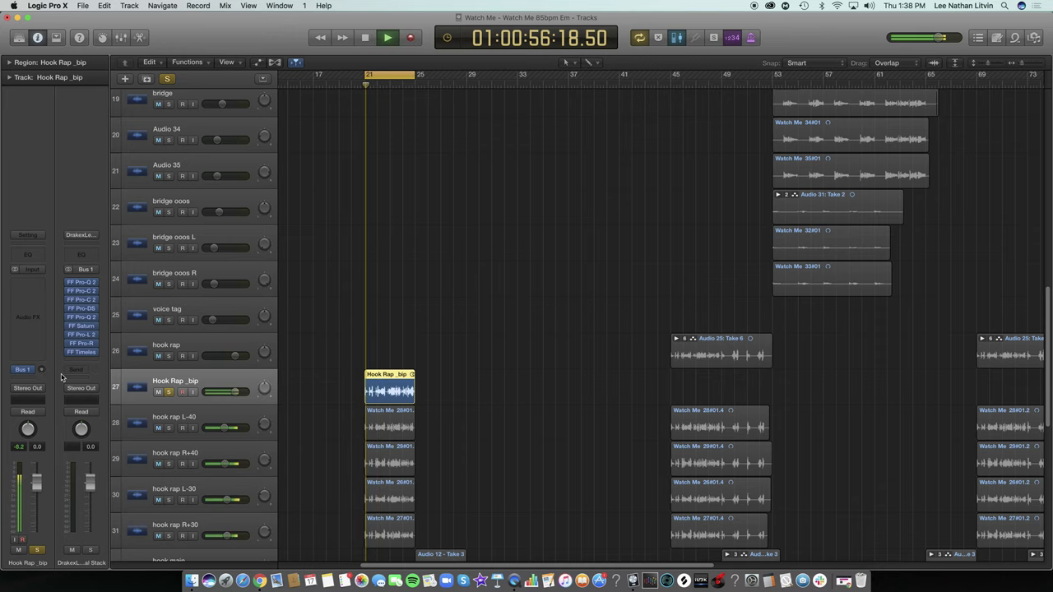
key("space")
key("space")
left_click_drag(43, 373, 43, 374)
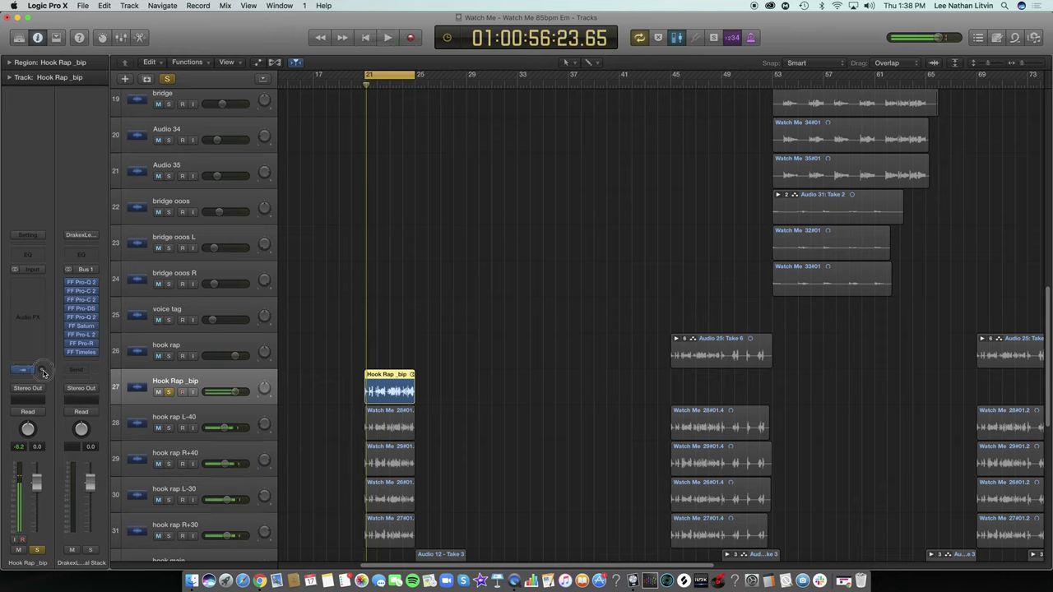
key("space")
left_click_drag(42, 372, 45, 349)
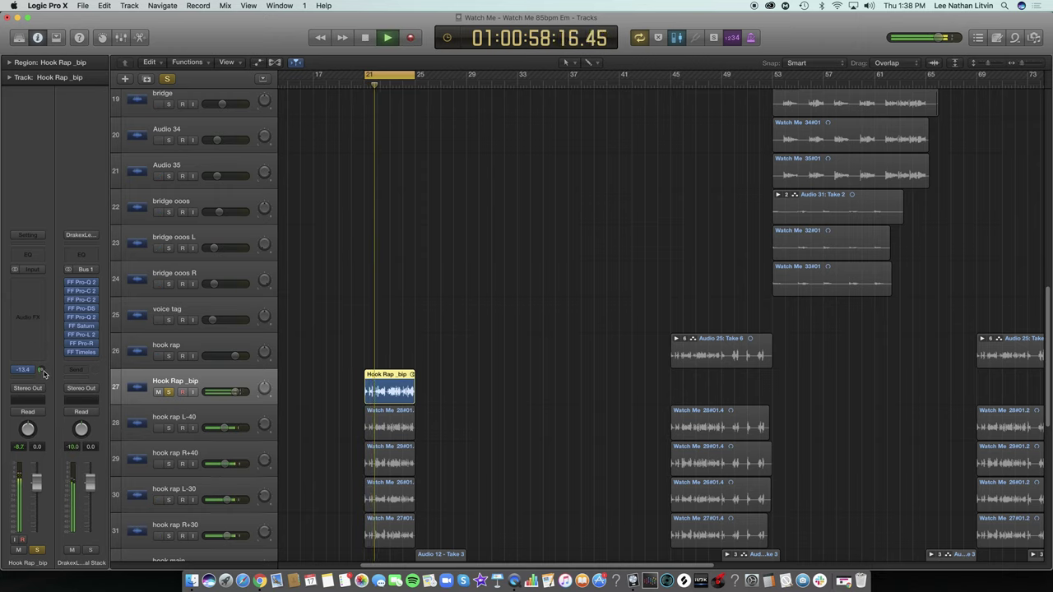
key("space")
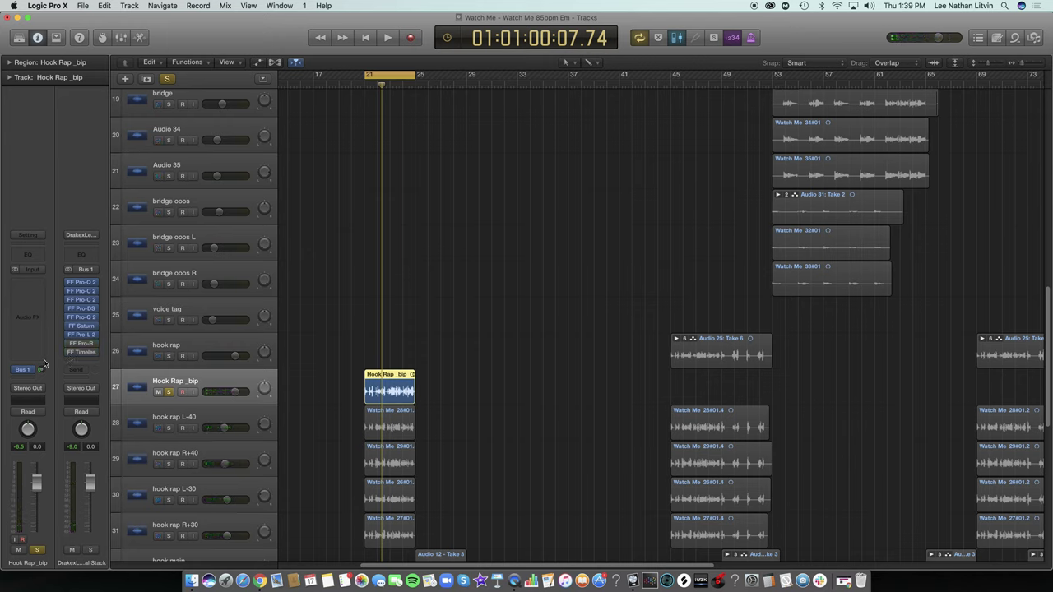
Replay the bounced vocal, push its Bus 1 send up, and bring it back down to about -10.6 dB
key("space")
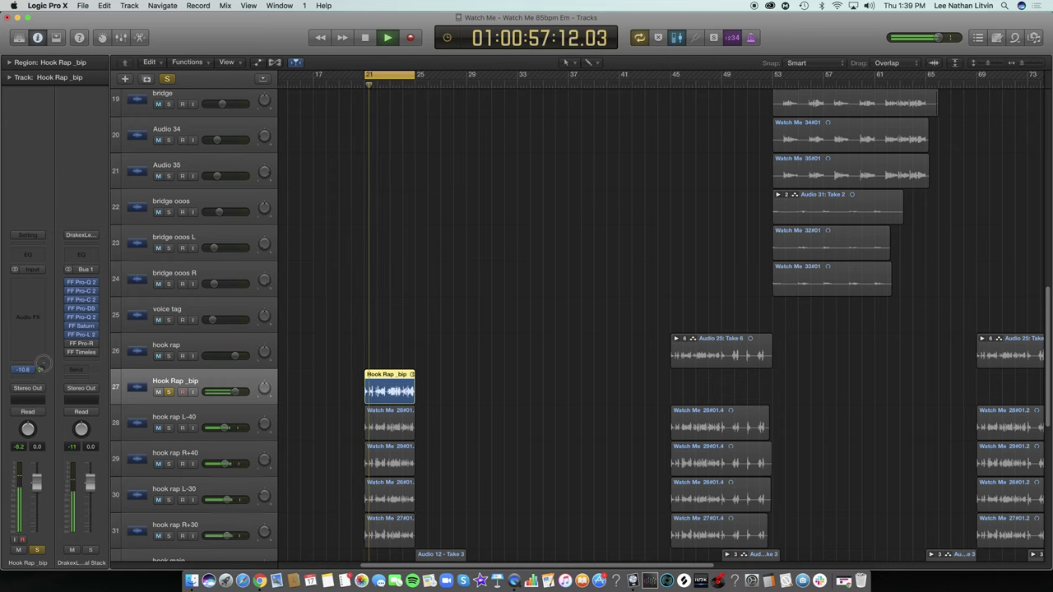
left_click_drag(43, 361, 42, 330)
key("space")
key("space")
left_click_drag(43, 370, 44, 405)
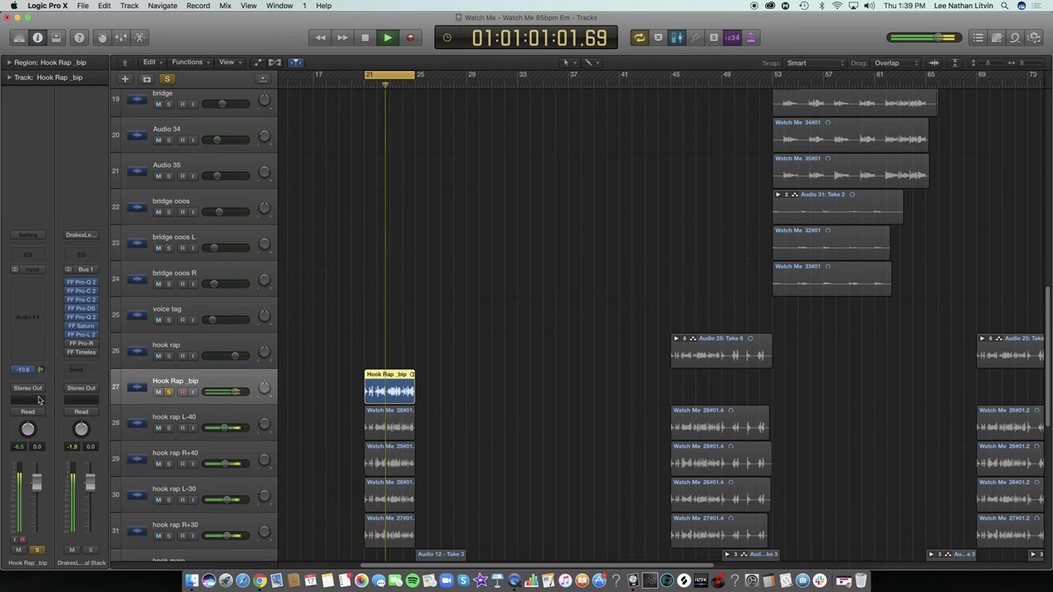
Compare the vocal with the Bus 1 send bypassed and re-enabled, and set the send level to about -12.0 dB
key("space")
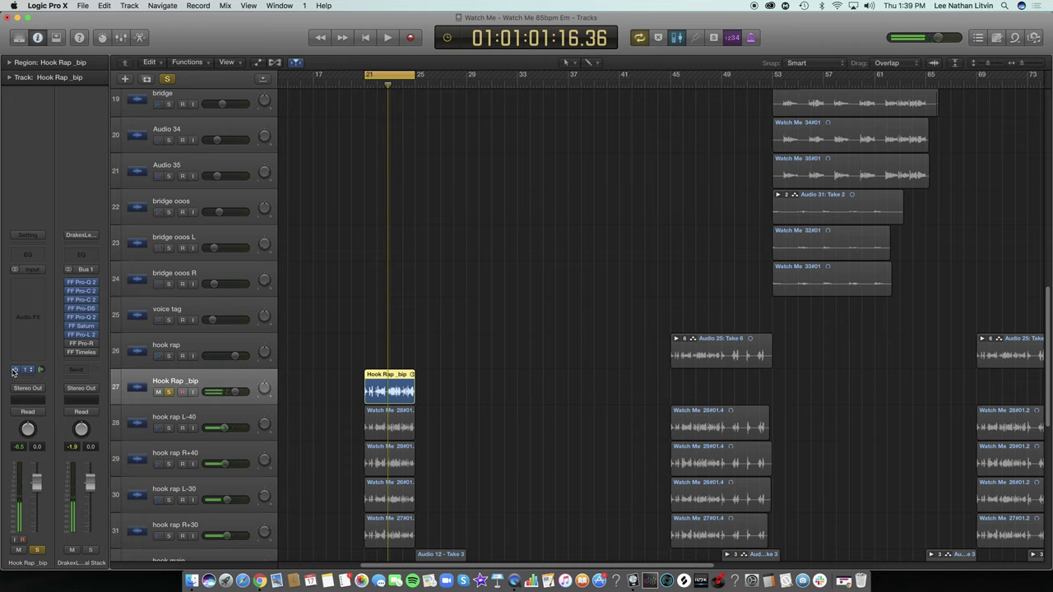
key("space")
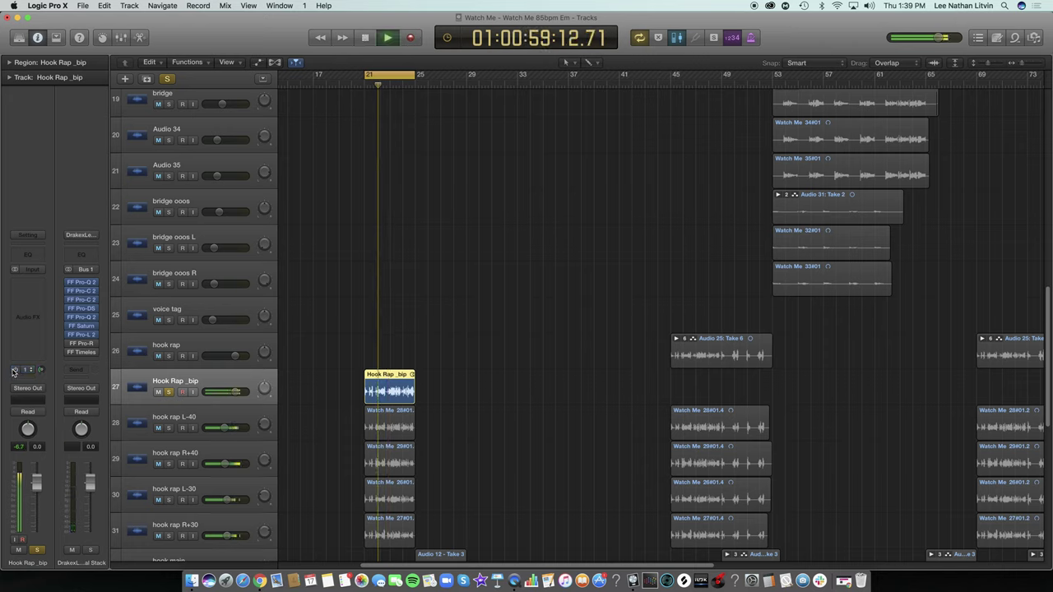
left_click(13, 372)
left_click_drag(42, 370, 42, 375)
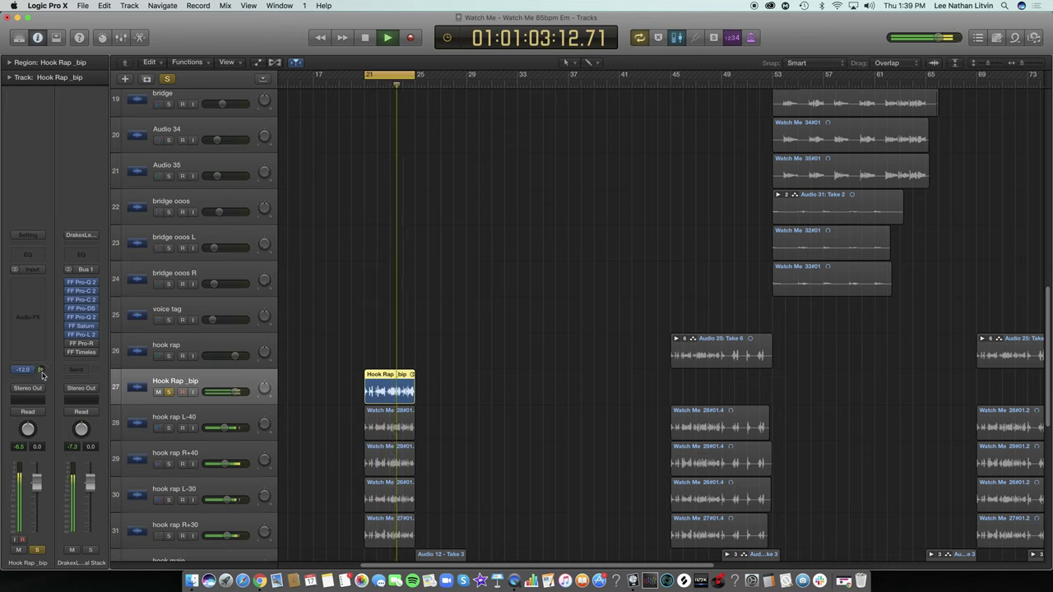
Re-enable Pro-R and Timeless on the aux and adjust the Pro-R mix to about 9% during playback
key("space")
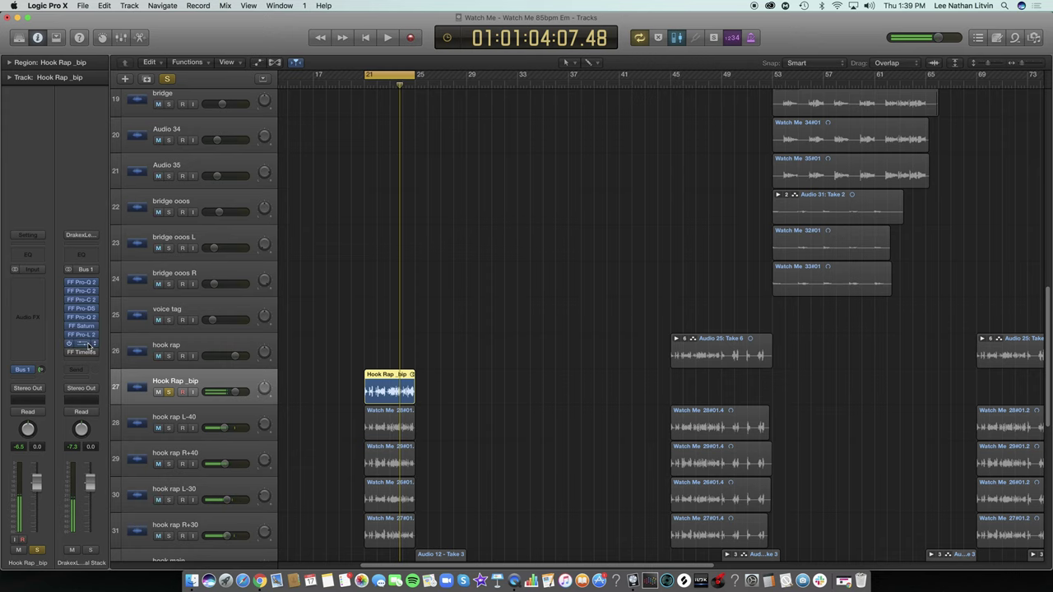
left_click(87, 346)
key("space")
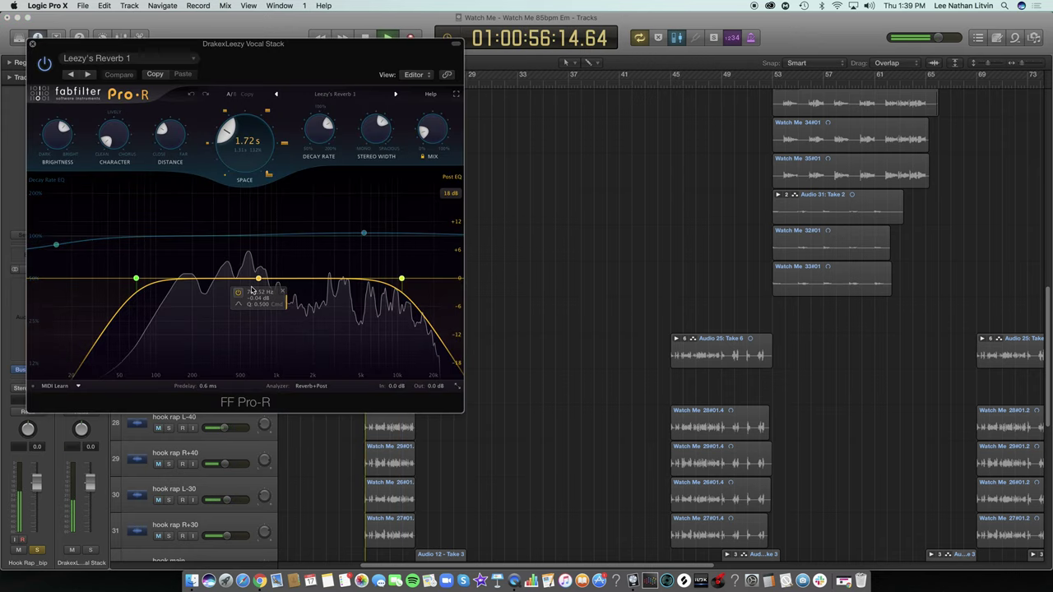
left_click_drag(422, 137, 424, 139)
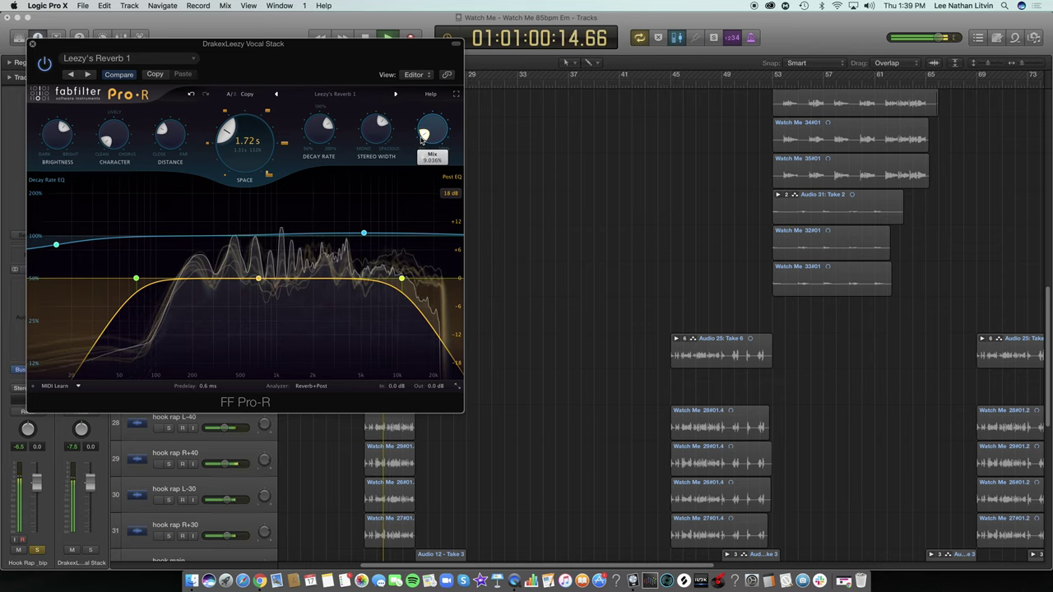
key("super+w")
key("space")
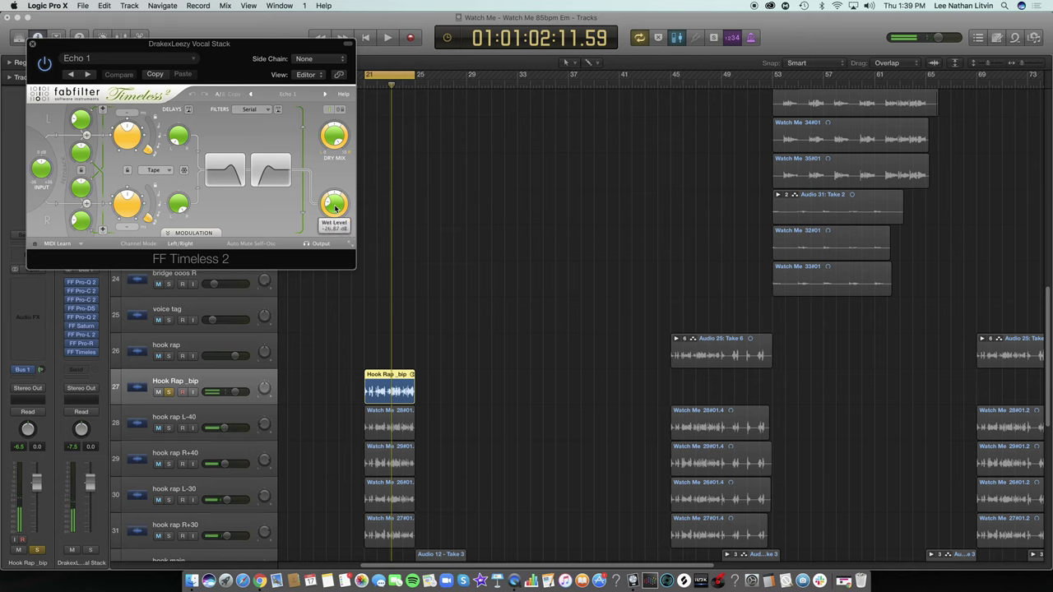
Try the Timeless 2 wet level at about -25.6 dB and load the Echo preset from the Allround Basic Long group
key("space")
left_click_drag(327, 203, 328, 206)
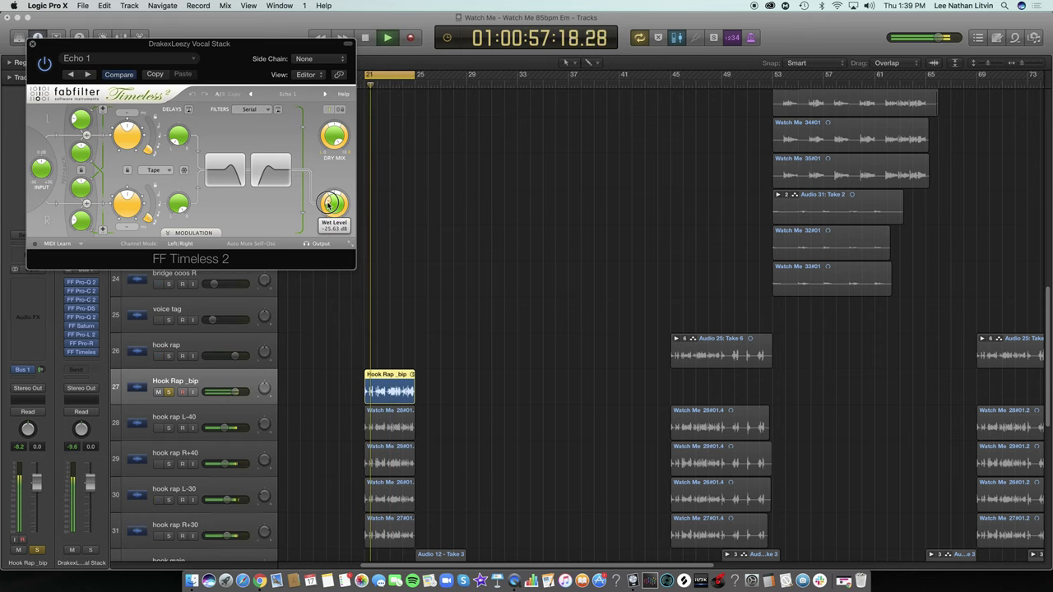
left_click(280, 96)
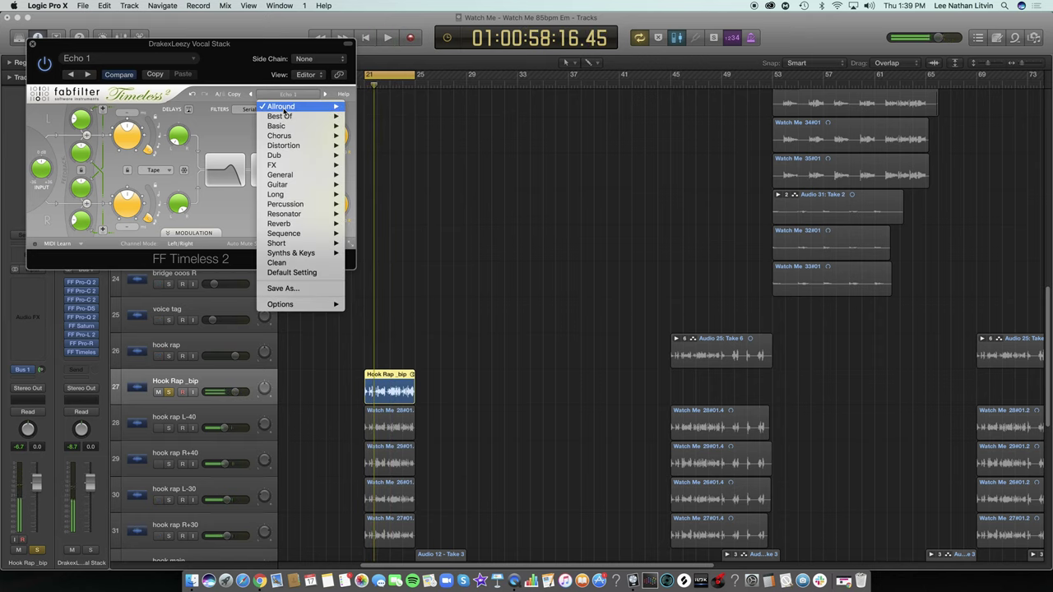
mouse_move(284, 109)
mouse_move(376, 107)
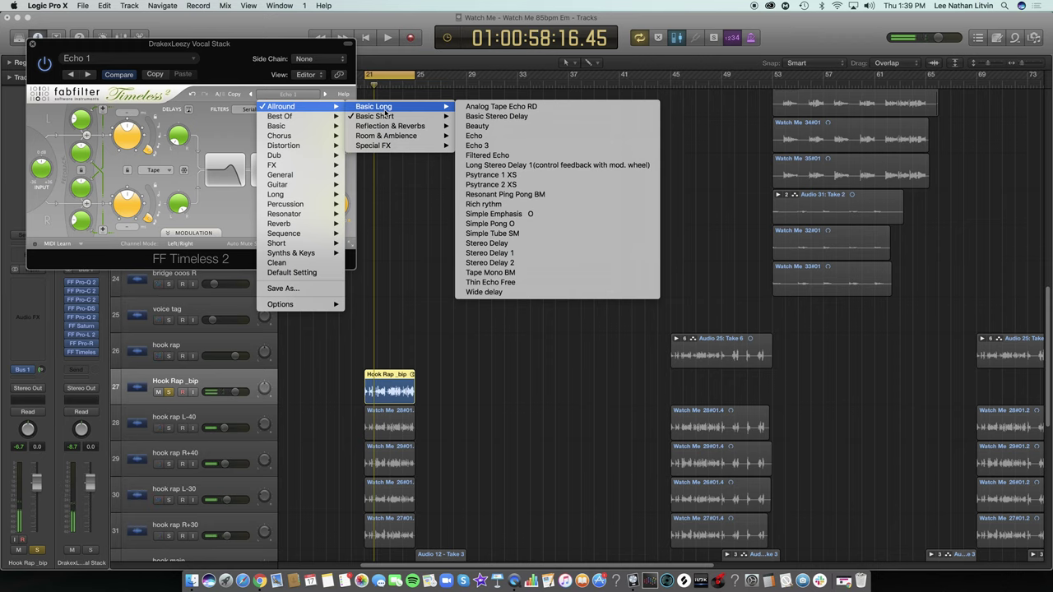
left_click(491, 137)
Lower the Timeless 2 wet level to about -30.3 dB while playing the vocal, and close the plug-in
key("space")
mouse_move(330, 205)
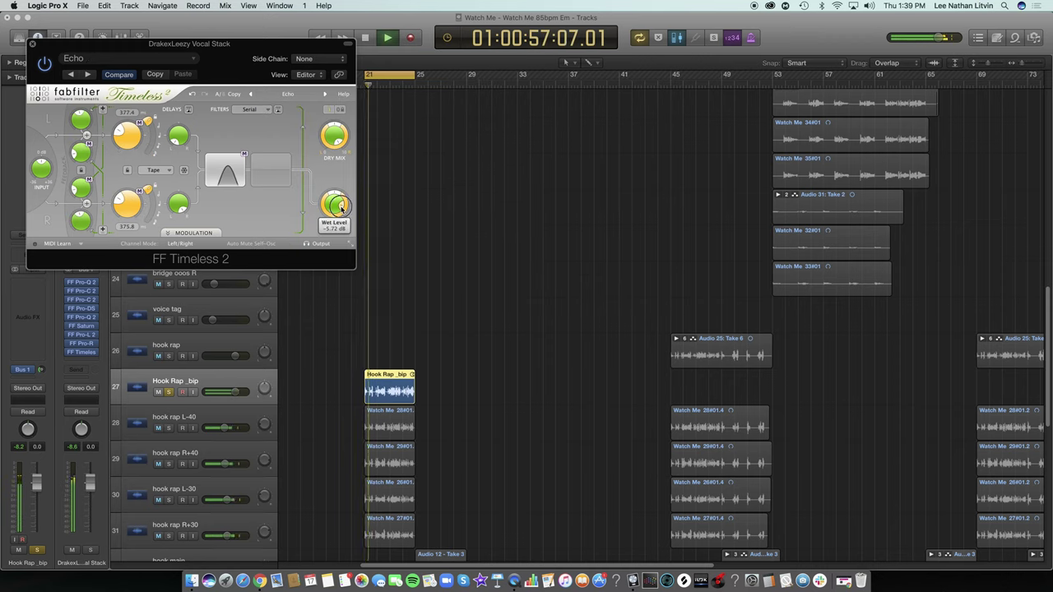
left_click_drag(328, 204, 329, 206)
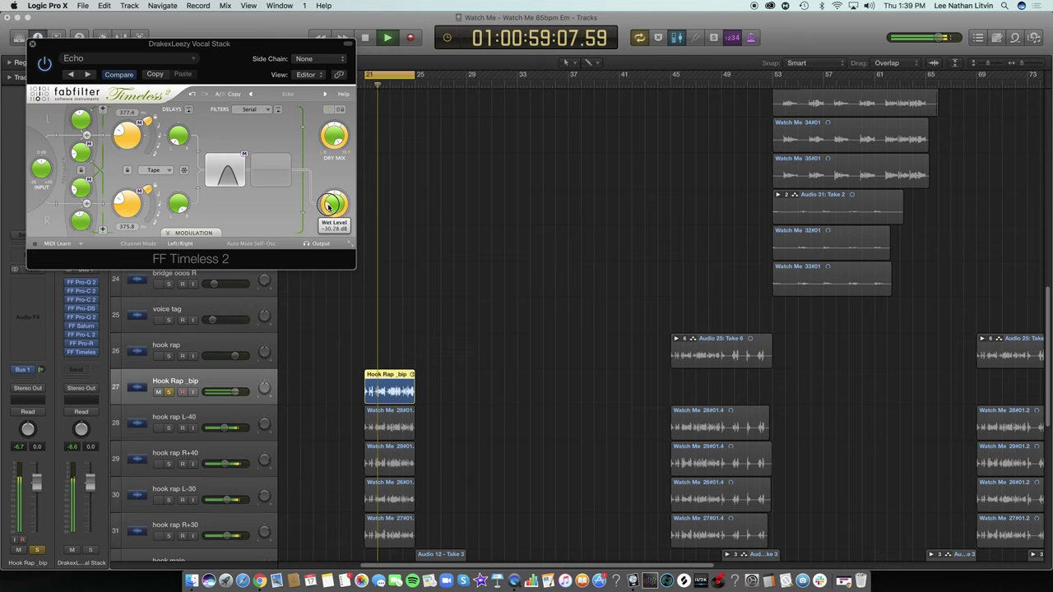
key("space")
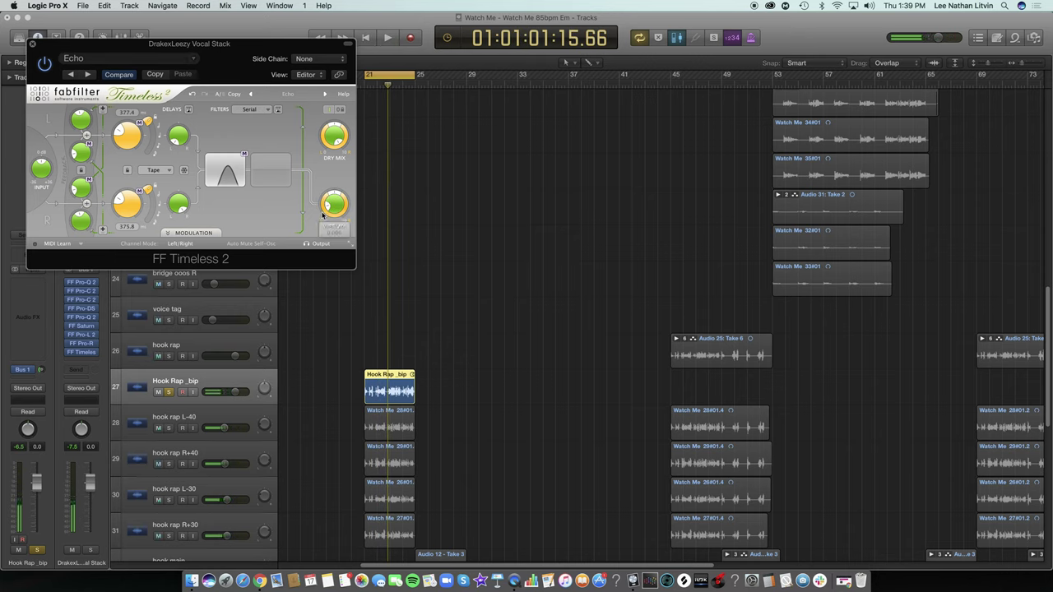
left_click(32, 44)
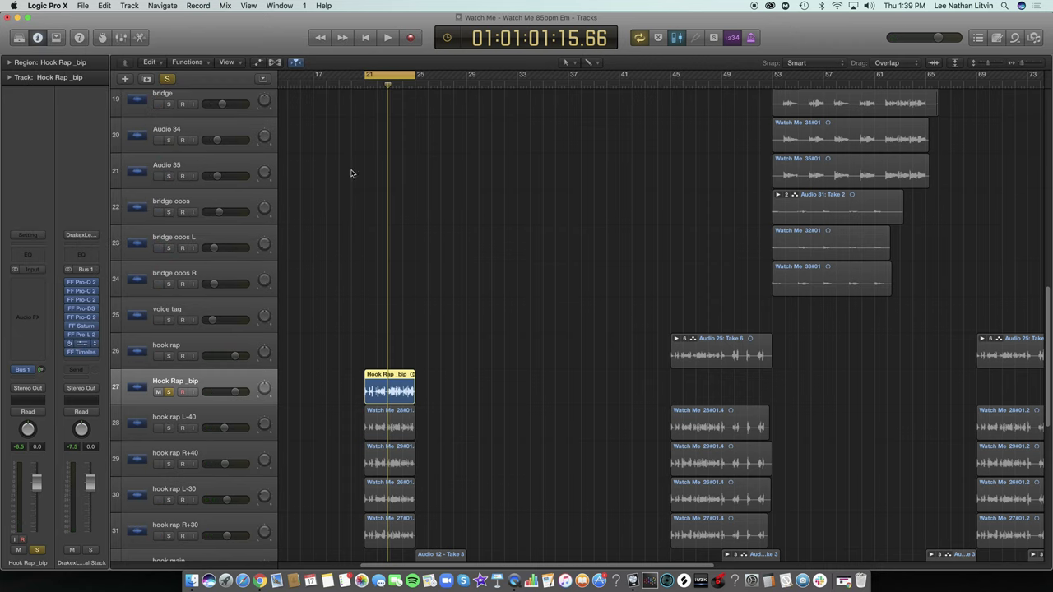
Reopen Pro-R on the aux and fine-tune its reverb mix during playback
mouse_move(428, 137)
key("space")
mouse_move(426, 140)
left_mouse_down()
mouse_move(444, 139)
mouse_move(426, 142)
left_mouse_up()
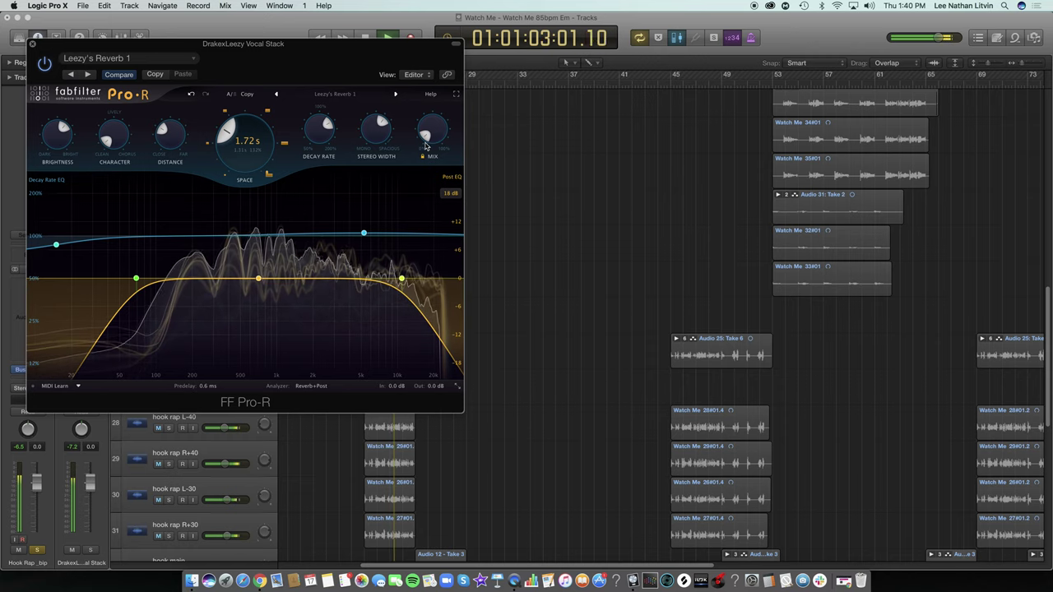
left_click(33, 44)
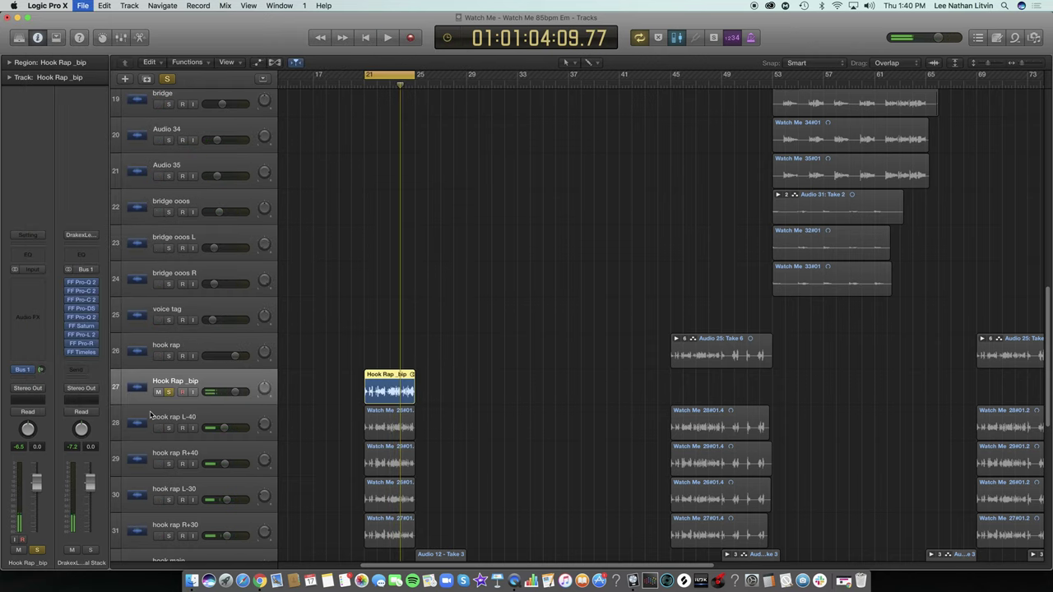
Open the low-cut band of the aux's first Pro-Q 2 and place a new Channel EQ for Hook Rap _bip beside it
left_click(80, 283)
left_click_drag(190, 50, 331, 78)
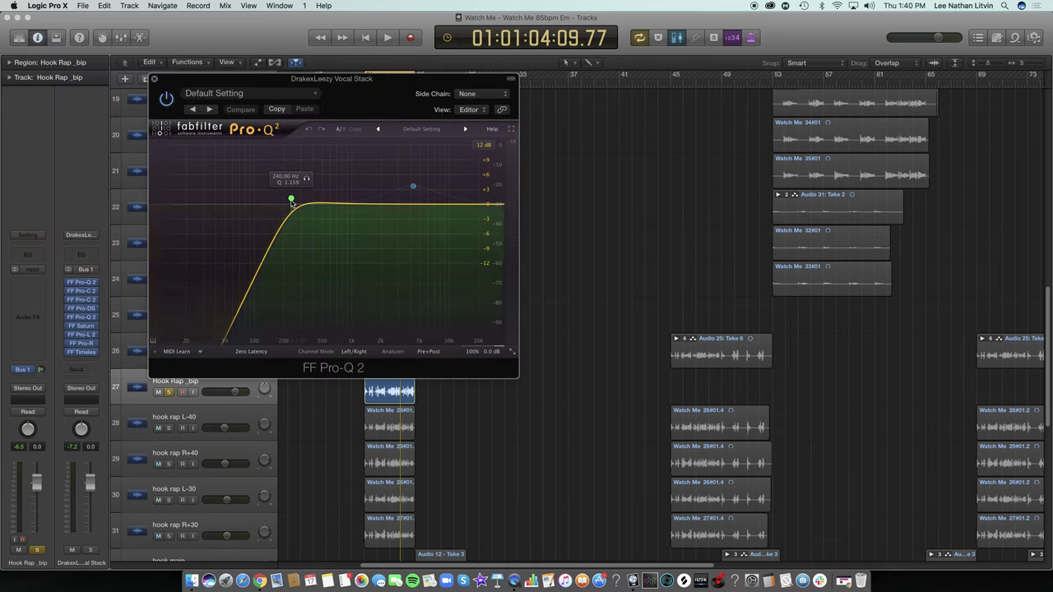
left_click(291, 200)
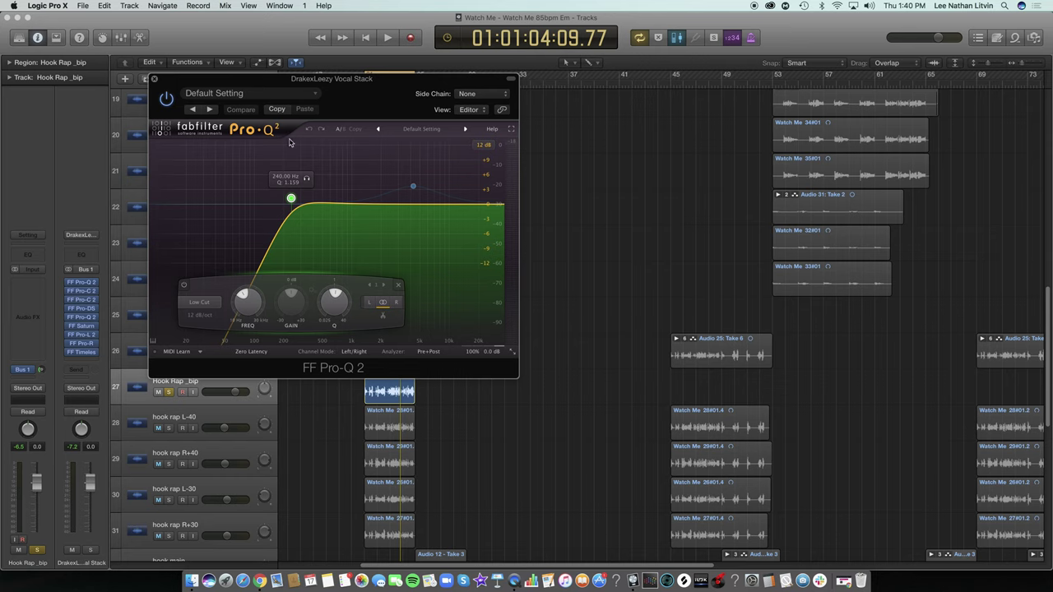
left_click(28, 260)
left_click_drag(284, 62, 728, 169)
left_click_drag(387, 79, 308, 118)
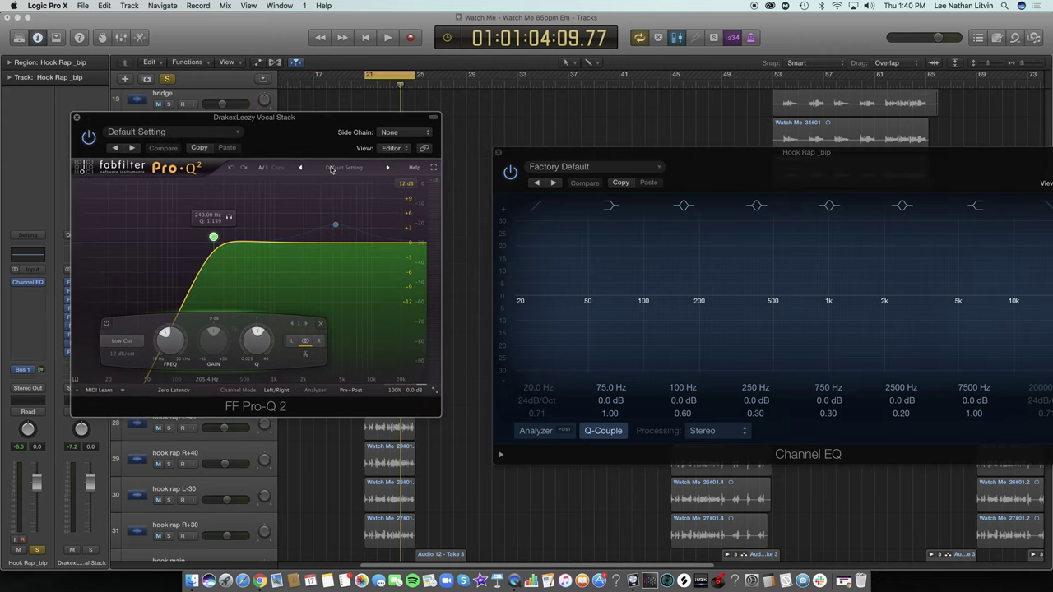
left_click_drag(760, 164, 744, 117)
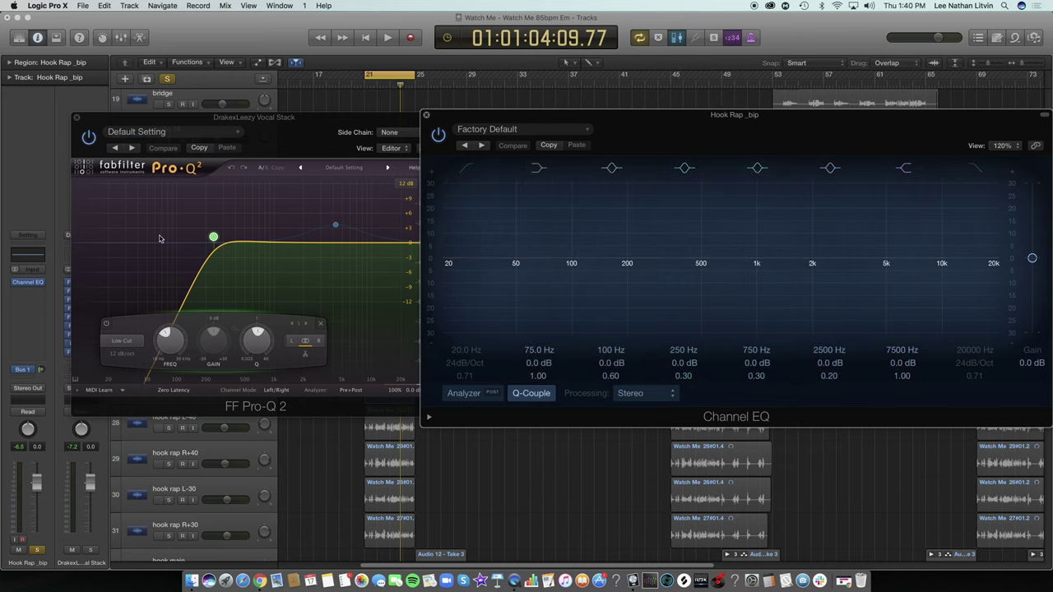
Bypass the aux's Pro-Q 2 and audition a Channel EQ low cut on Hook Rap _bip at about 235 Hz and 48 dB/Oct
left_click(438, 136)
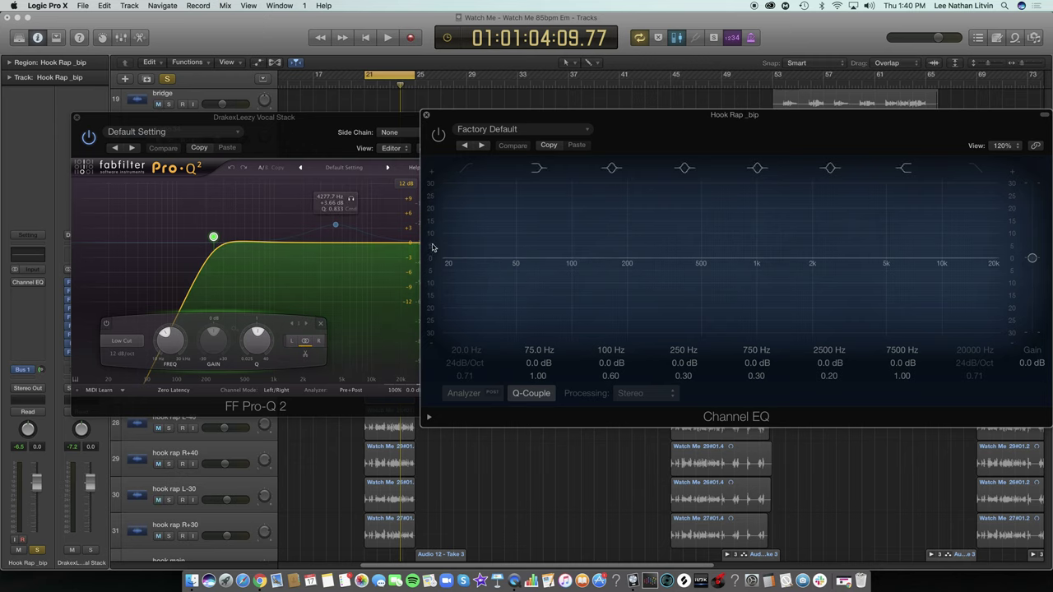
left_click(89, 138)
left_click_drag(656, 141, 462, 137)
left_click(208, 135)
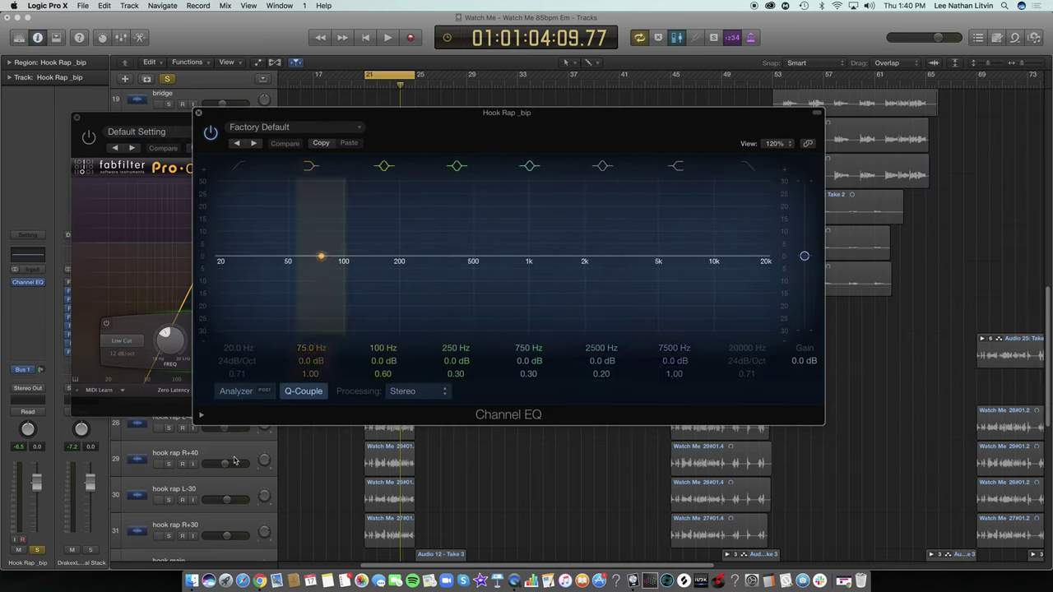
left_click(239, 166)
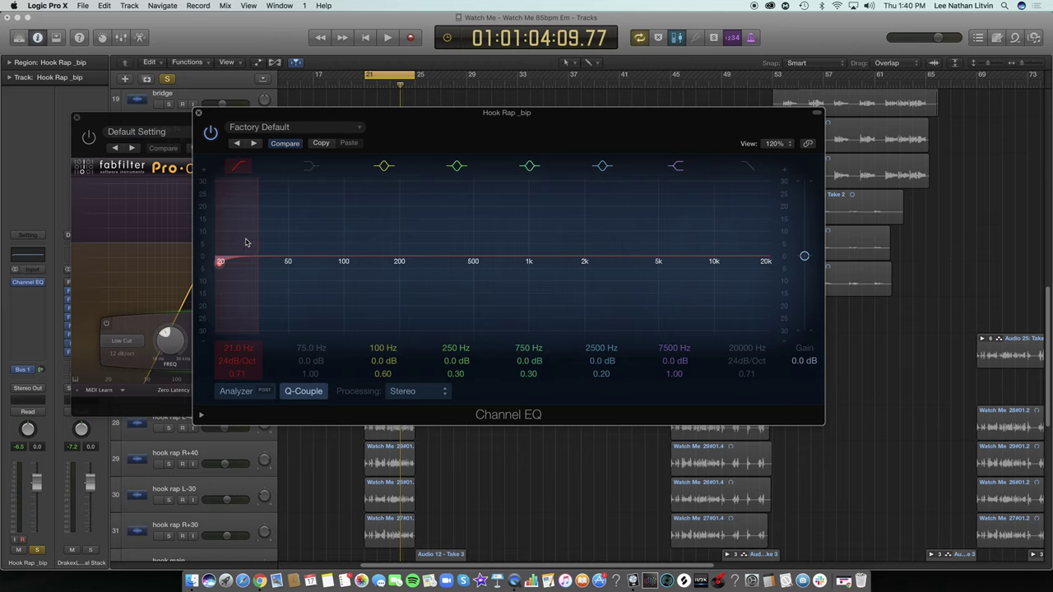
key("space")
left_click_drag(221, 266, 429, 269)
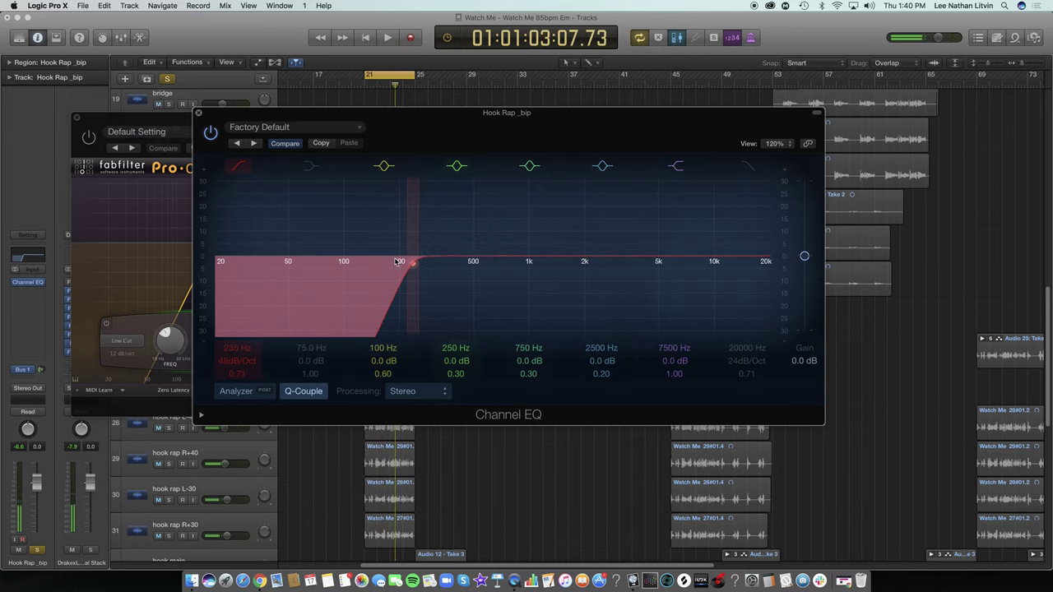
Bypass the Channel EQ and remove it from Hook Rap _bip
left_click(211, 132)
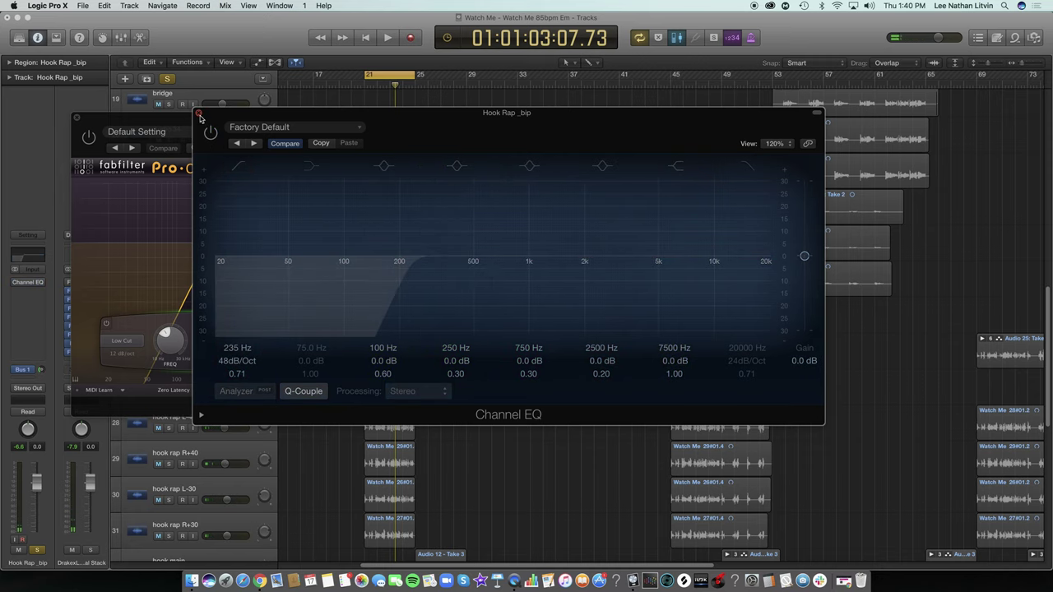
left_click(198, 113)
left_click(45, 284)
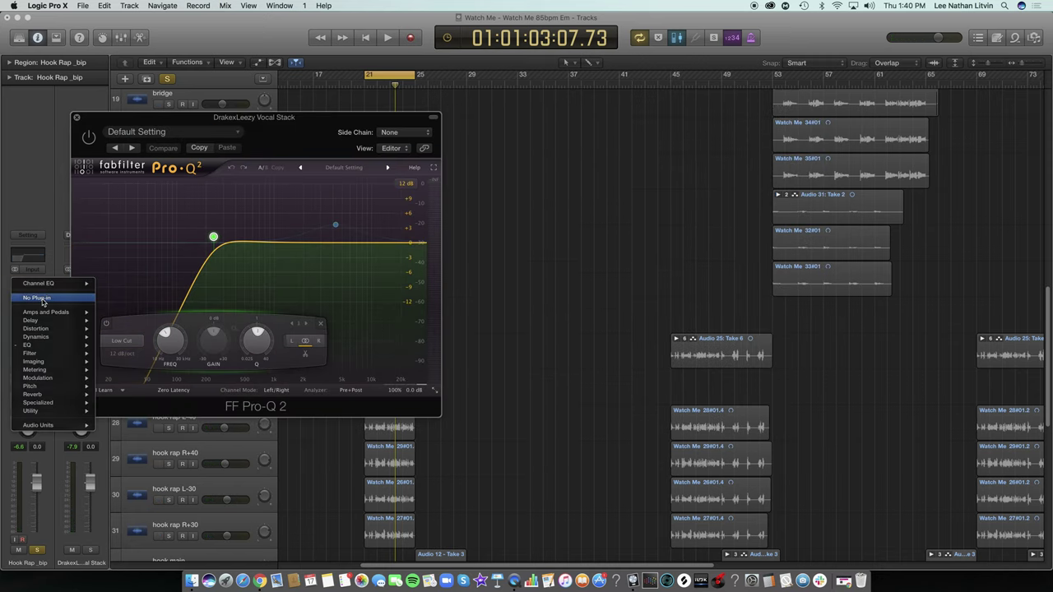
left_click(45, 297)
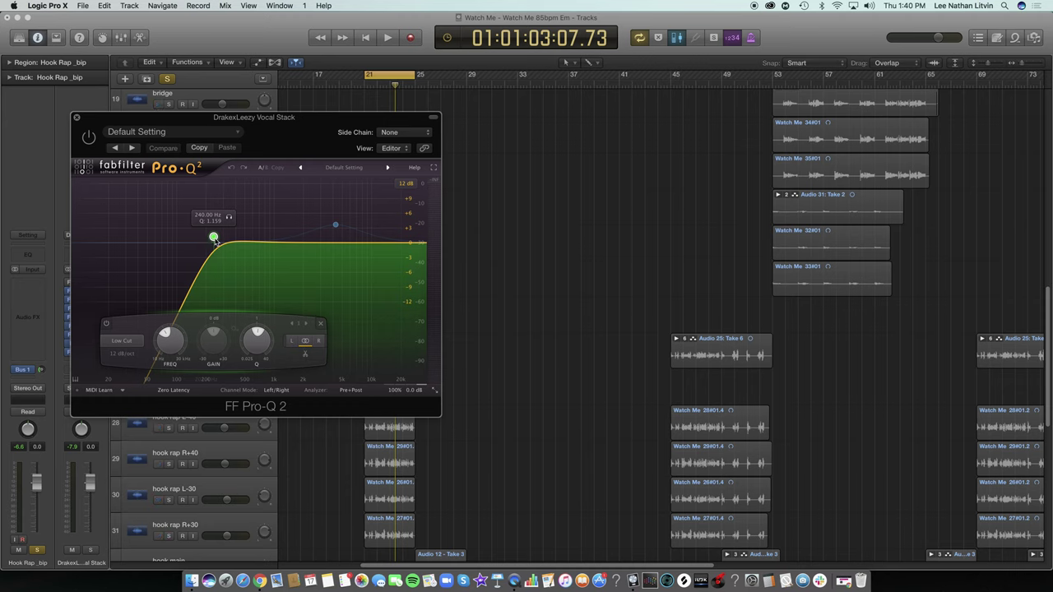
Re-enable Pro-Q 2, audition it directly on Hook Rap _bip during playback, and move it back to the aux's first slot
left_click_drag(297, 143, 499, 134)
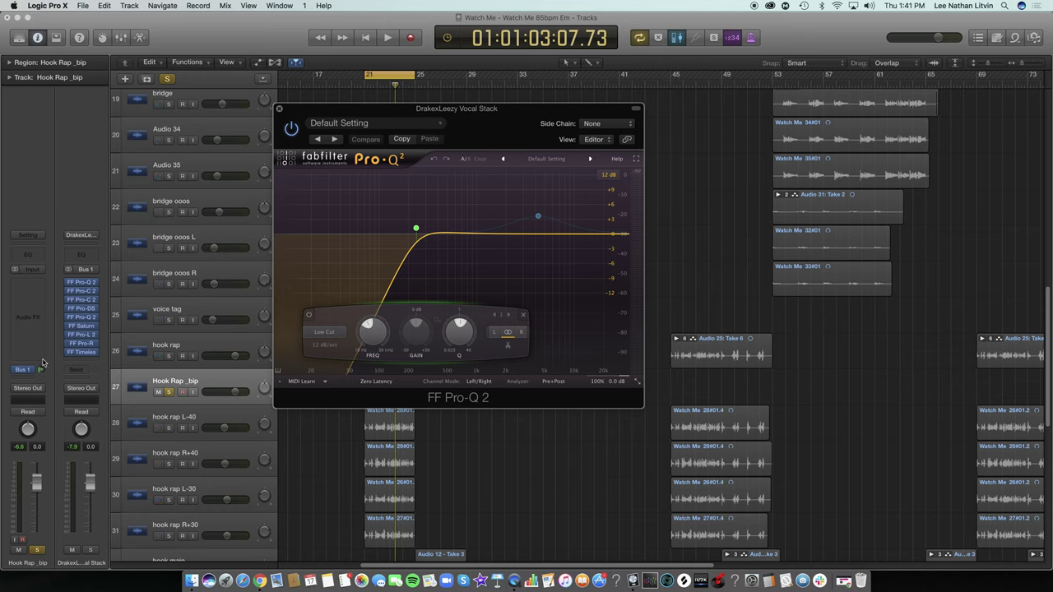
key("space")
left_click_drag(81, 282, 33, 283)
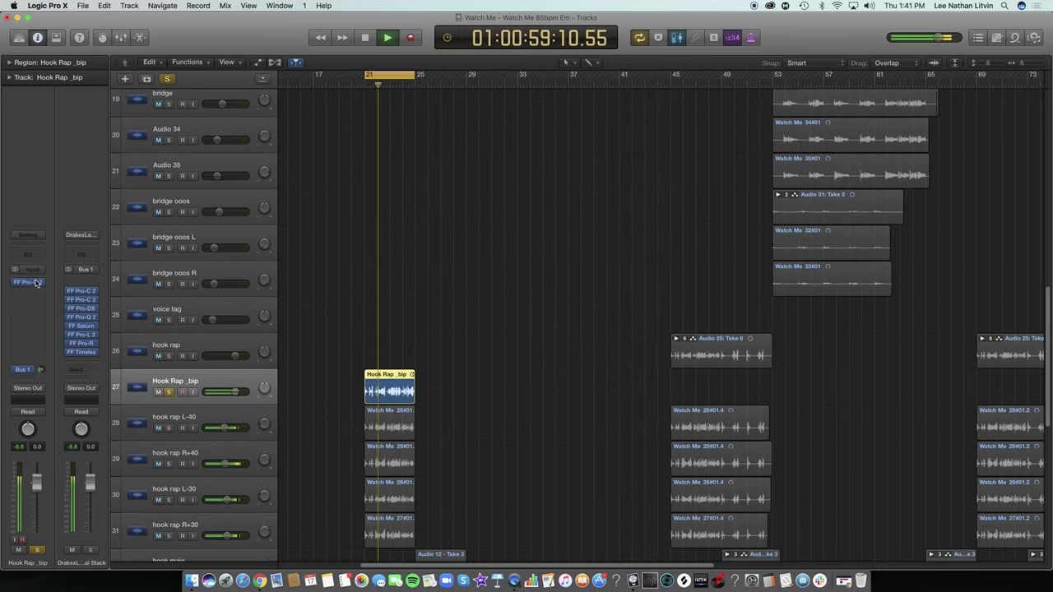
key("space")
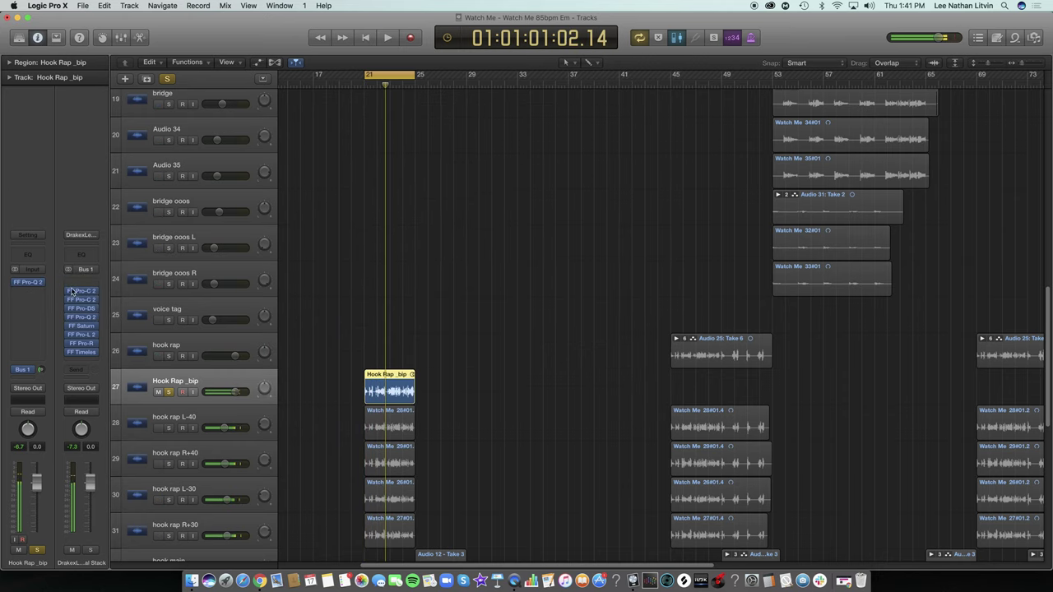
left_click_drag(27, 285, 109, 282)
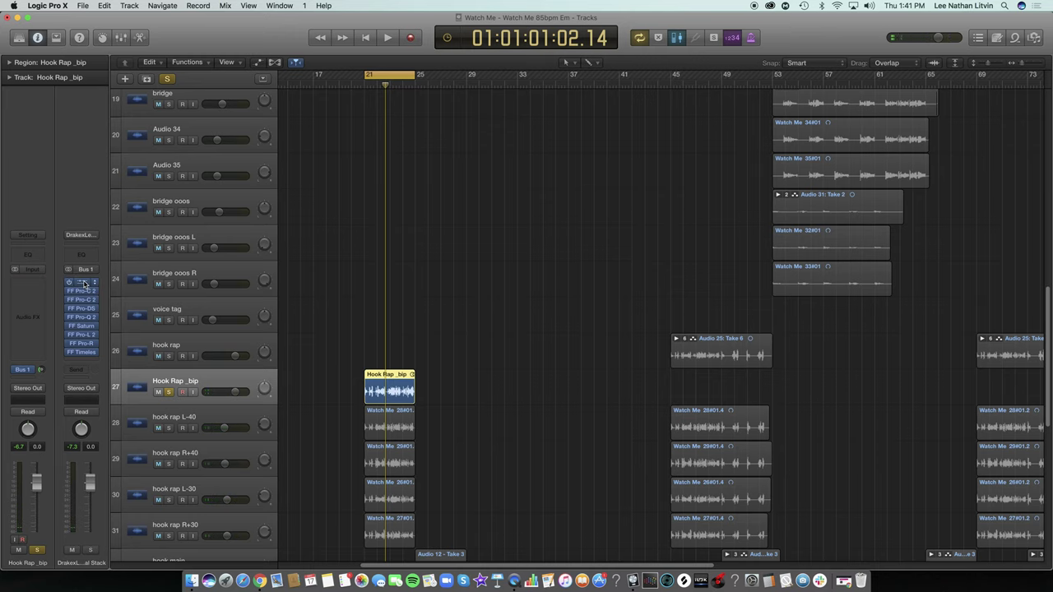
Open the aux's first Pro-Q 2 and bypass every plug-in after it, from the first Pro-C 2 through Timeless
left_click(83, 283)
left_click_drag(112, 52, 327, 64)
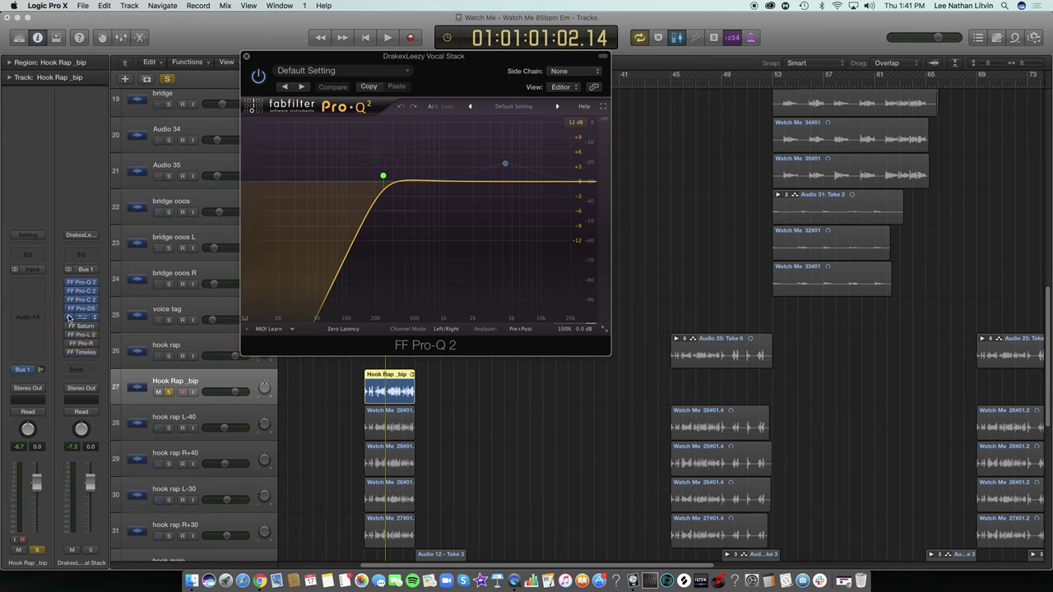
mouse_move(81, 284)
mouse_move(385, 179)
mouse_move(498, 144)
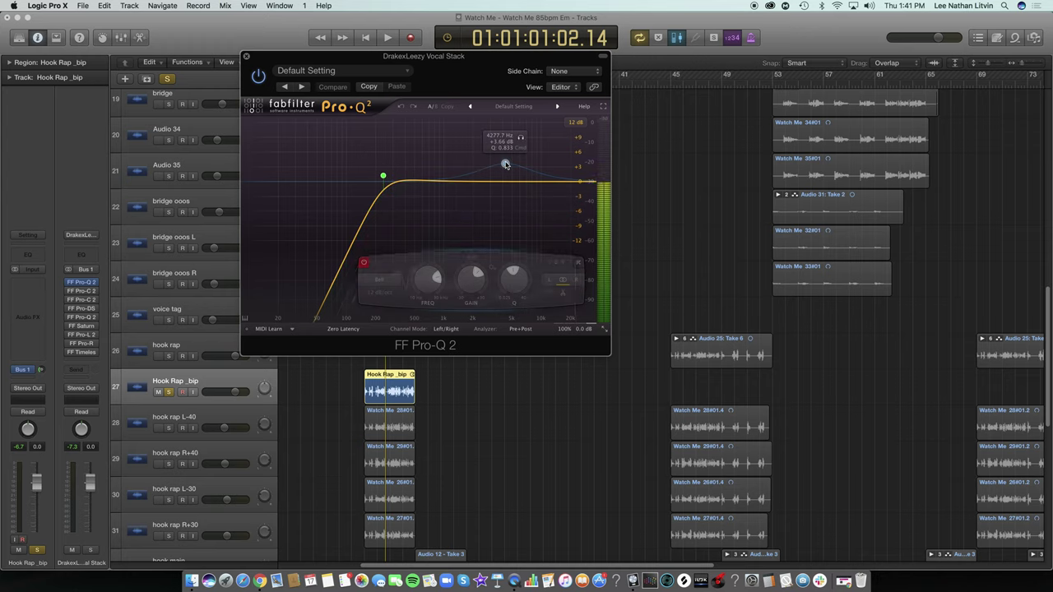
During playback, move the disabled high bell in Pro-Q 2 to about 4960 Hz and +3.7 dB, and close the plug-in
key("space")
left_click_drag(505, 162, 512, 163)
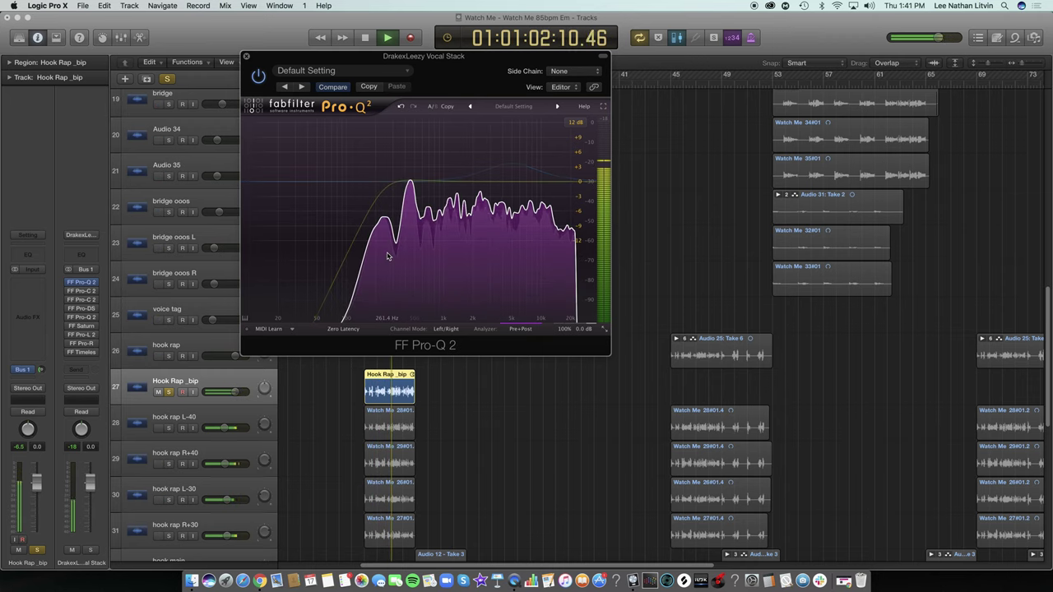
mouse_move(511, 163)
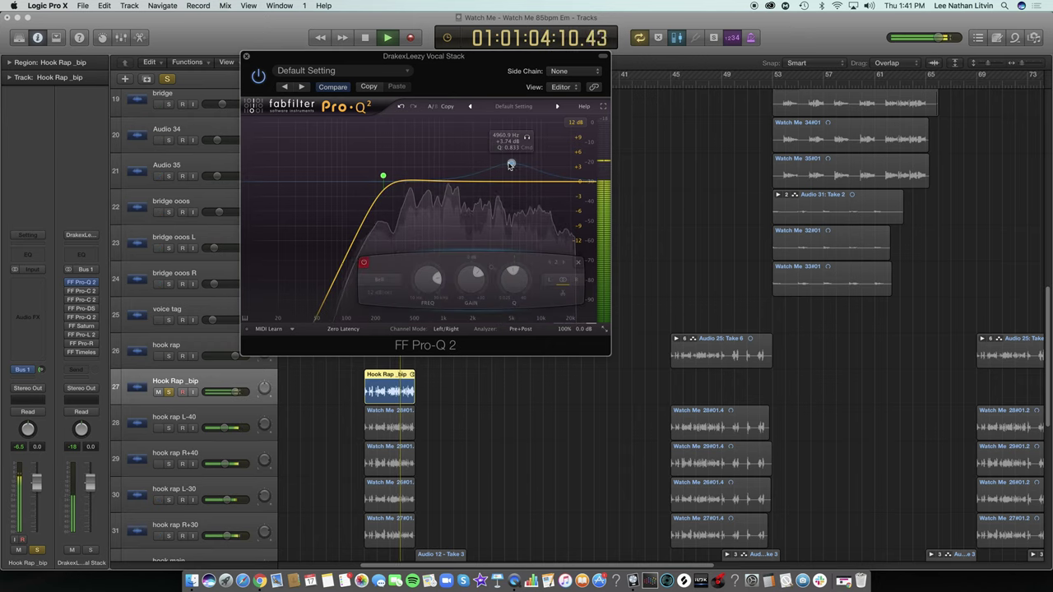
key("space")
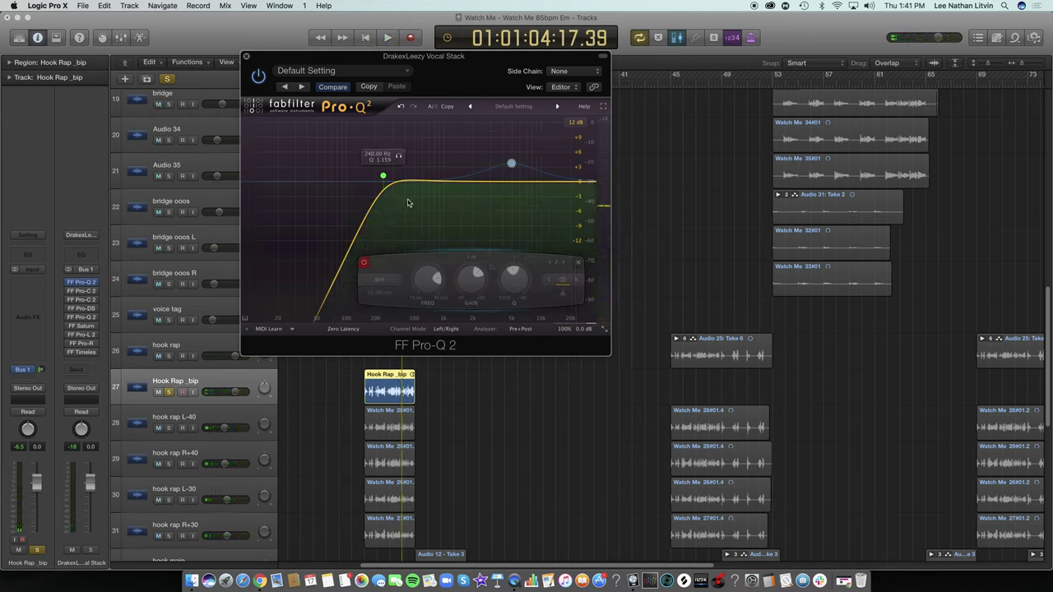
left_click(245, 56)
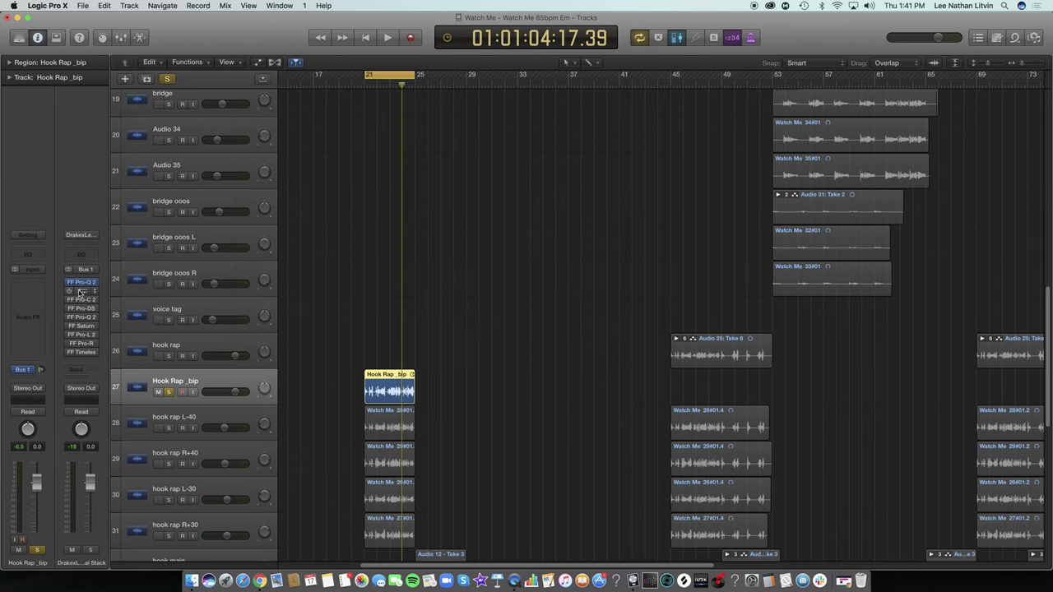
Open the aux's first Pro-C 2 compressor, re-enable it during playback, and close it
left_click(80, 292)
left_click_drag(230, 72, 510, 119)
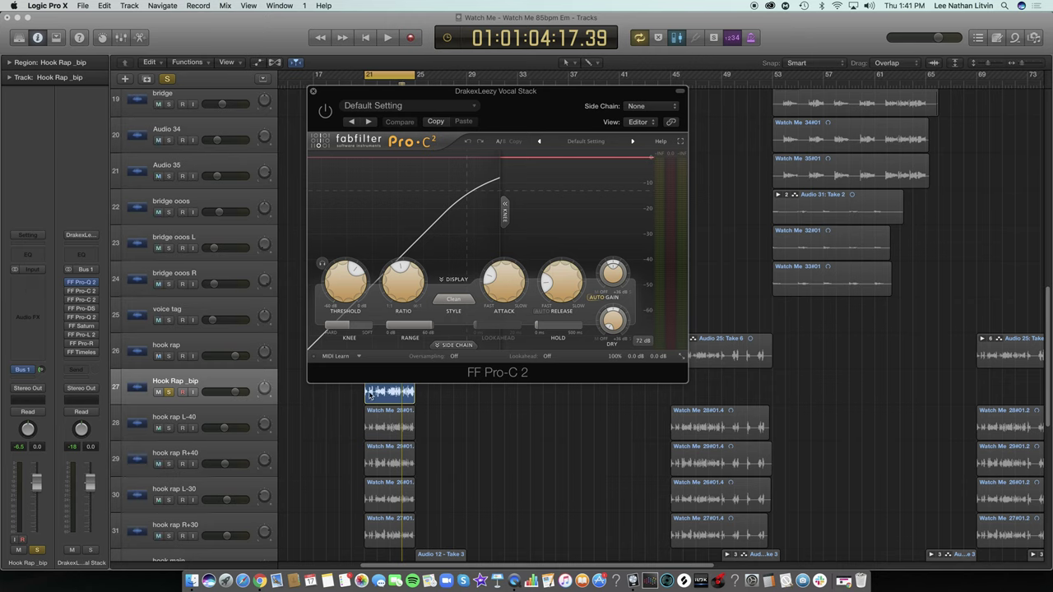
key("space")
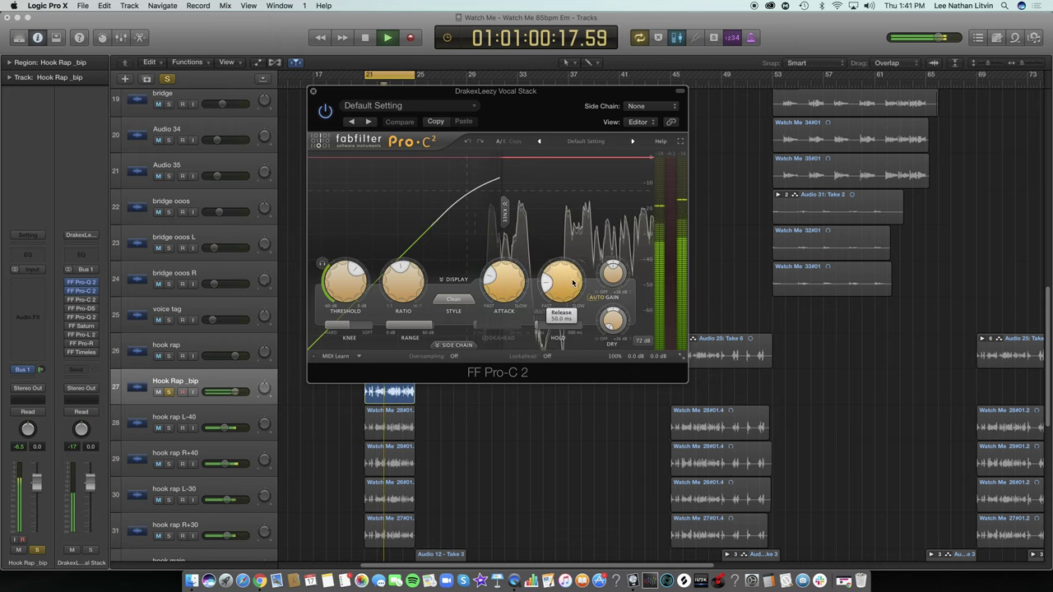
key("super+w")
key("space")
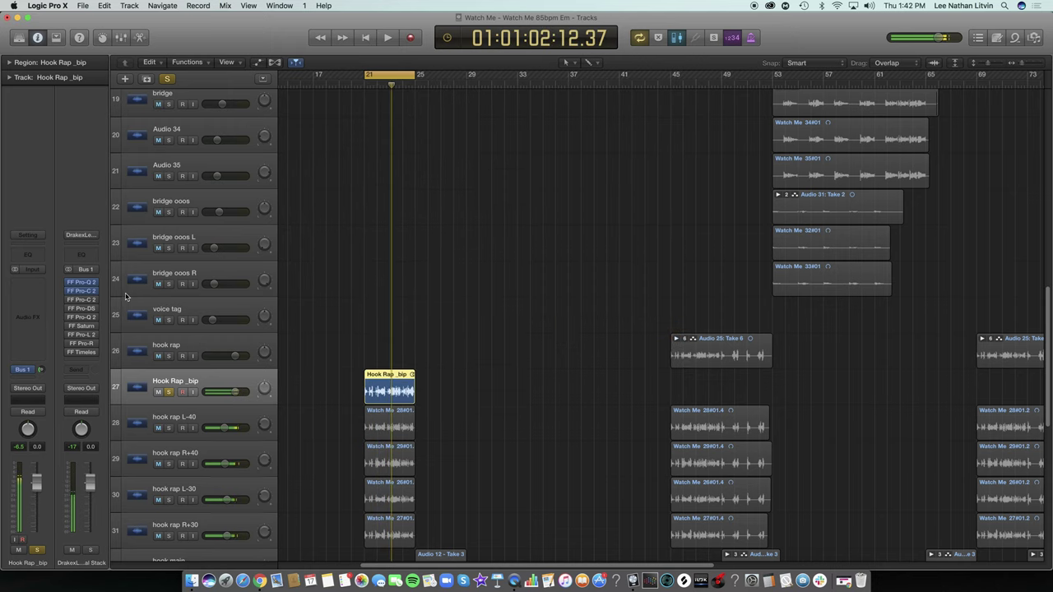
Open the aux's second Pro-C 2 with the Upfront preset and compare its settings with the first Pro-C 2
left_click(80, 302)
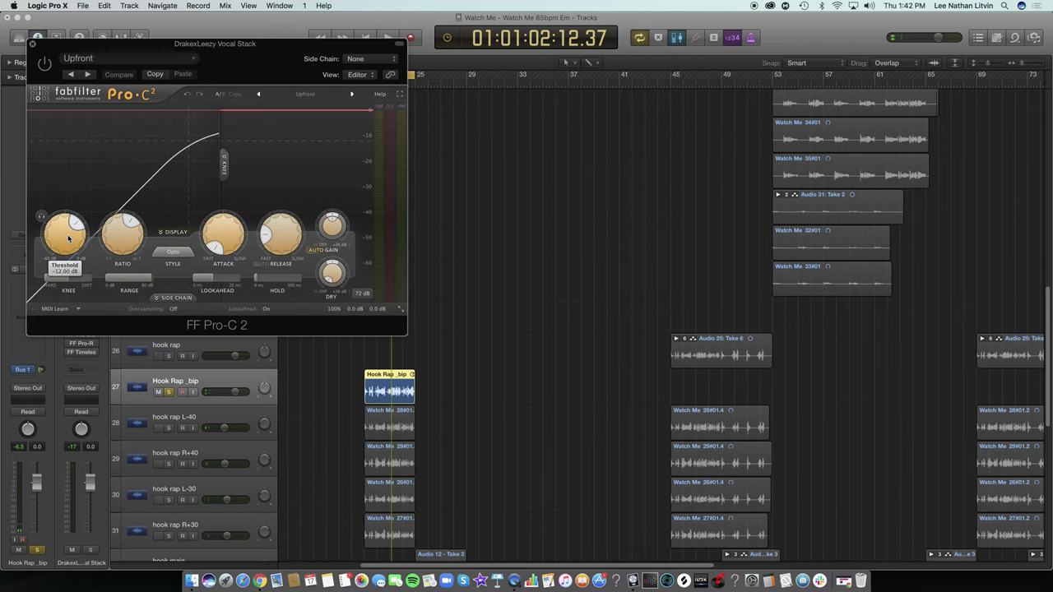
left_click_drag(117, 49, 379, 99)
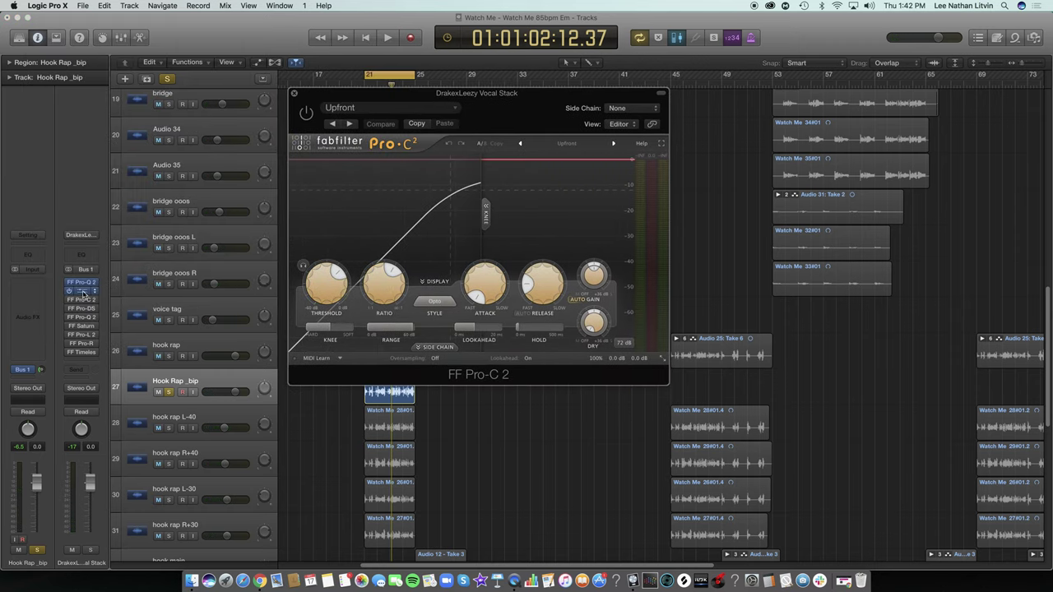
left_click(80, 292)
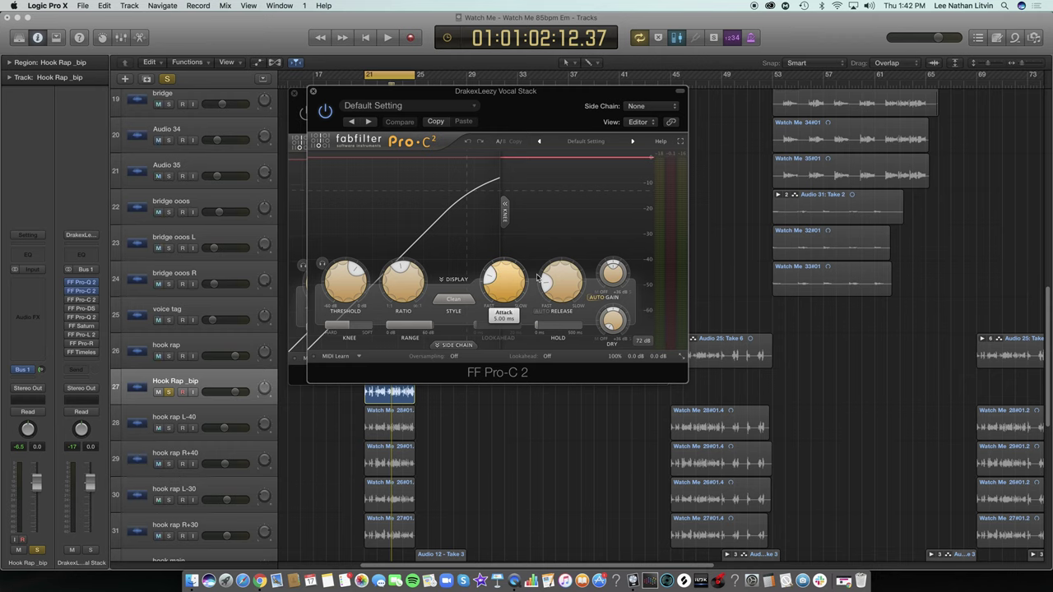
left_click(312, 90)
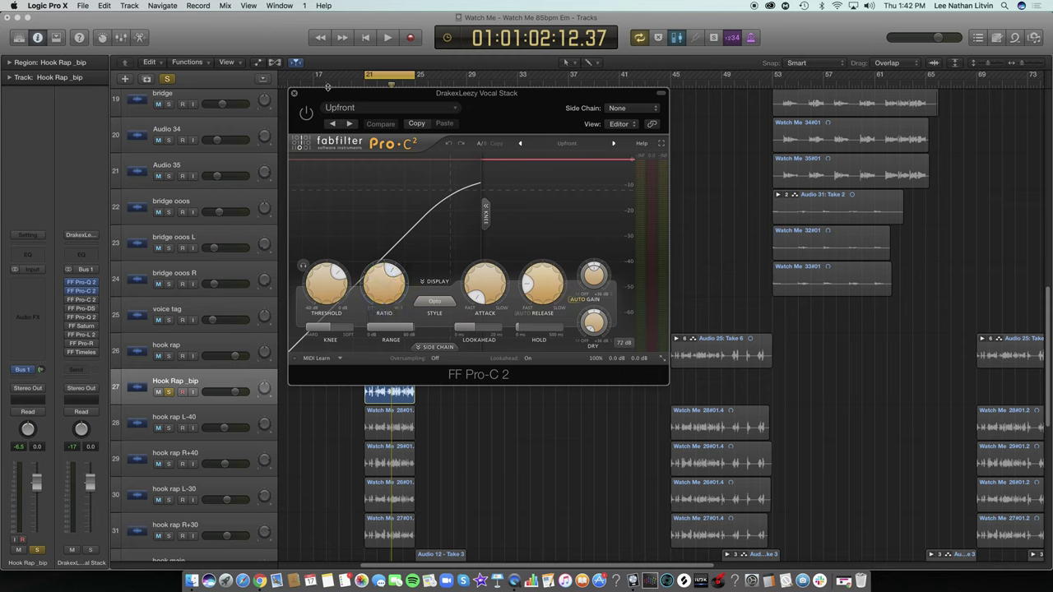
Re-enable the Upfront Pro-C 2 and close it, and audition the aux with Pro-DS re-enabled as well
key("space")
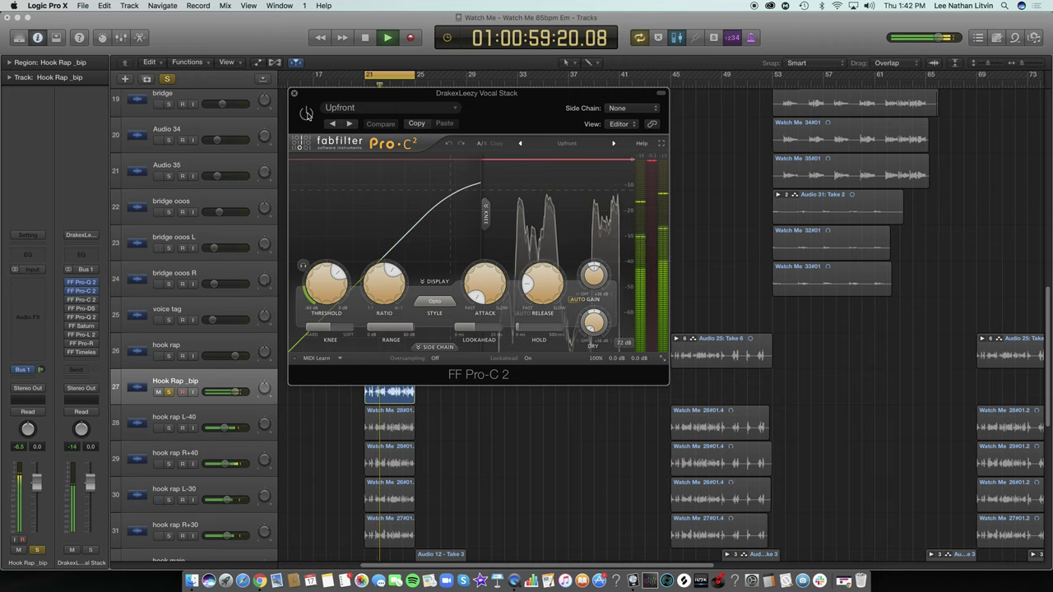
left_click(293, 93)
key("space")
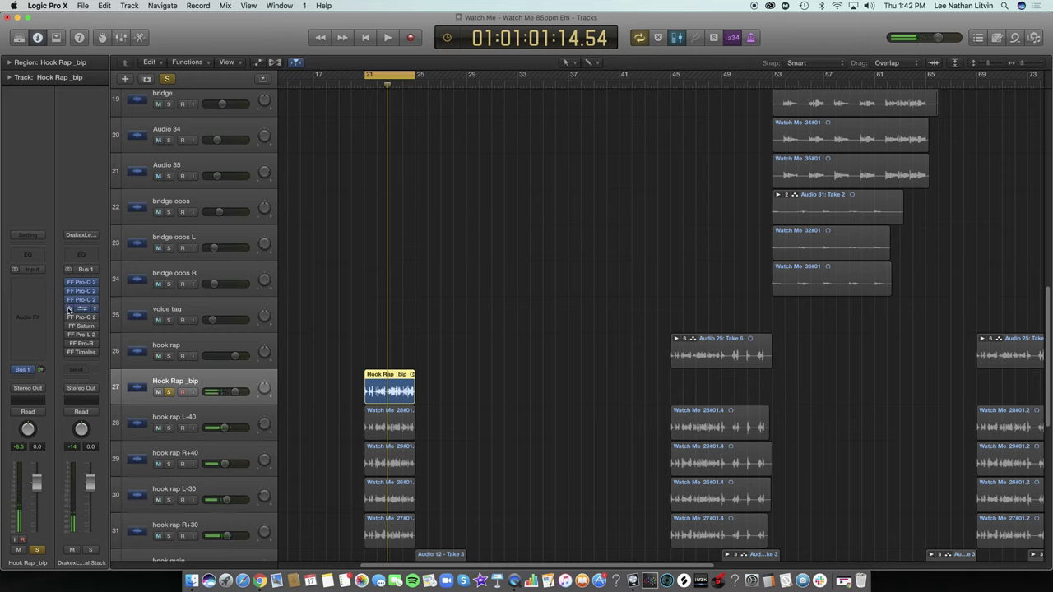
key("space")
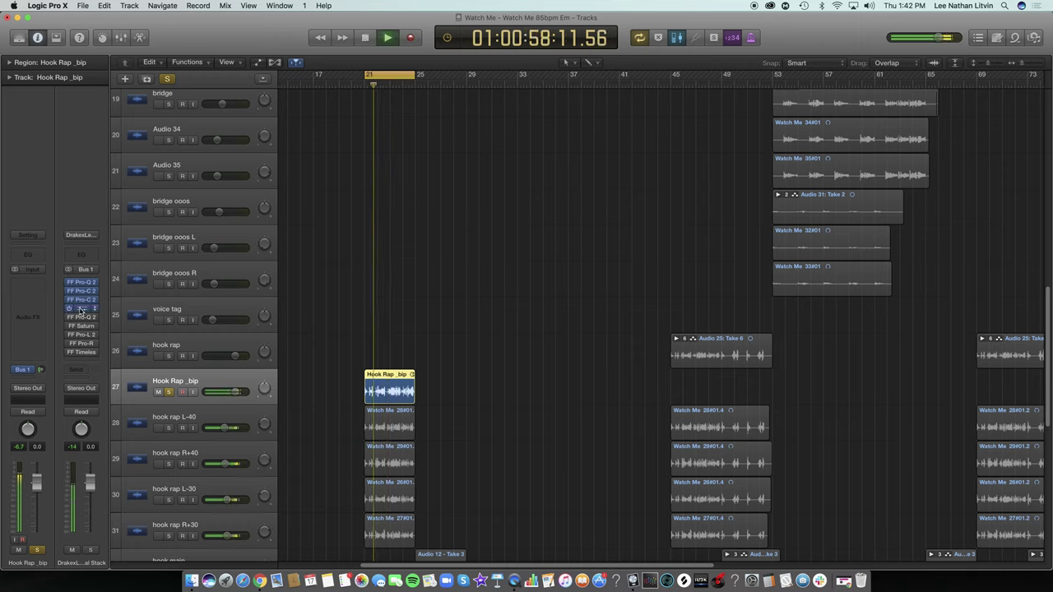
key("space")
In the aux's second Pro-Q 2, move the 2500 Hz bell to about 3190 Hz and +3.4 dB during playback, and compare it bypassed and enabled
left_click(80, 320)
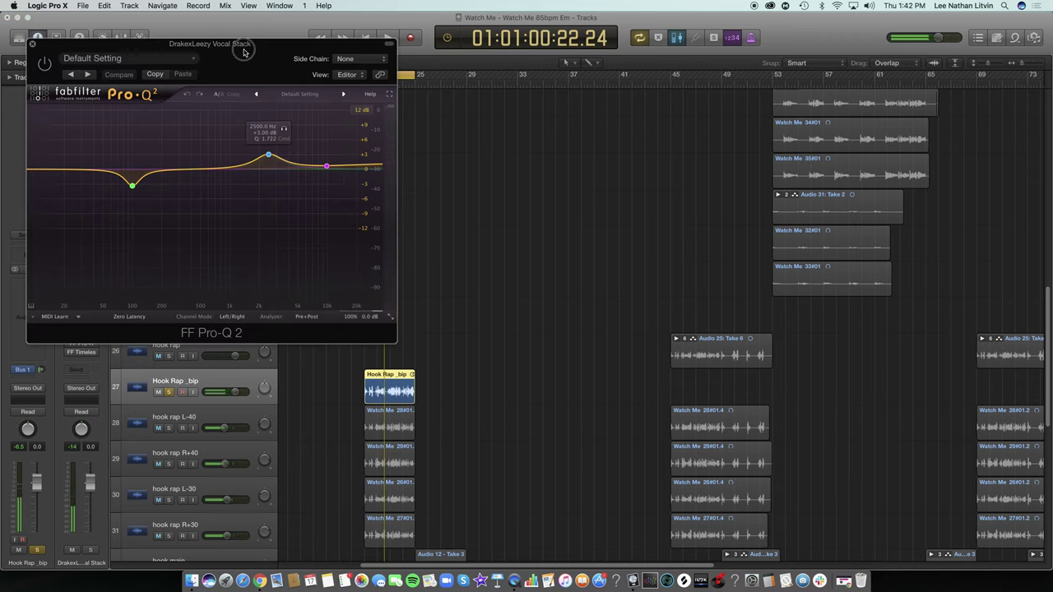
left_click_drag(243, 52, 437, 84)
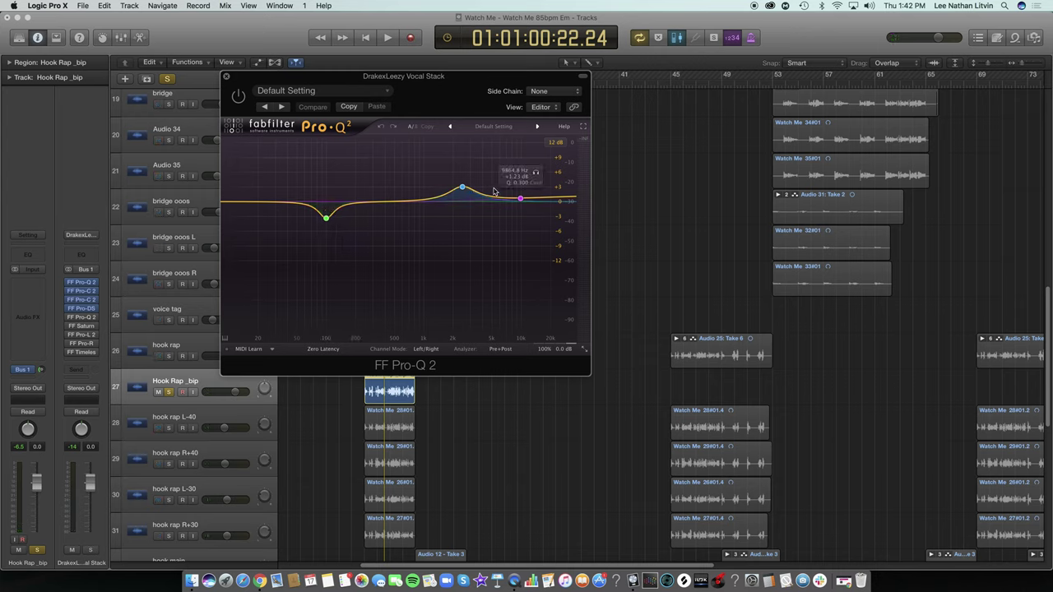
key("space")
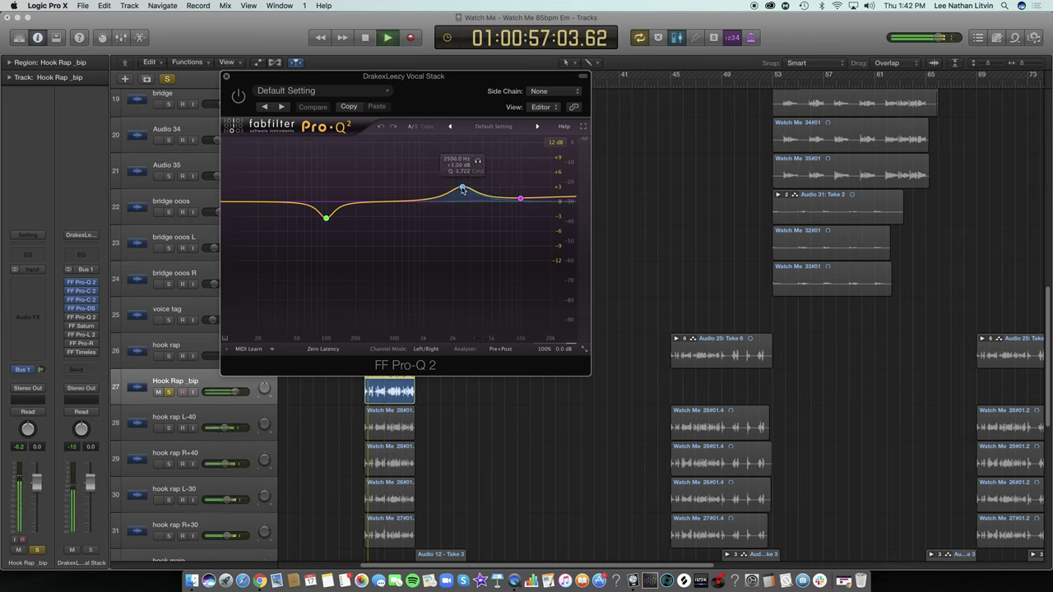
left_click(462, 189)
mouse_move(462, 189)
left_mouse_down()
mouse_move(479, 171)
mouse_move(491, 176)
mouse_move(462, 170)
mouse_move(470, 158)
mouse_move(431, 156)
mouse_move(475, 148)
mouse_move(482, 183)
mouse_move(463, 182)
mouse_move(474, 186)
left_mouse_up()
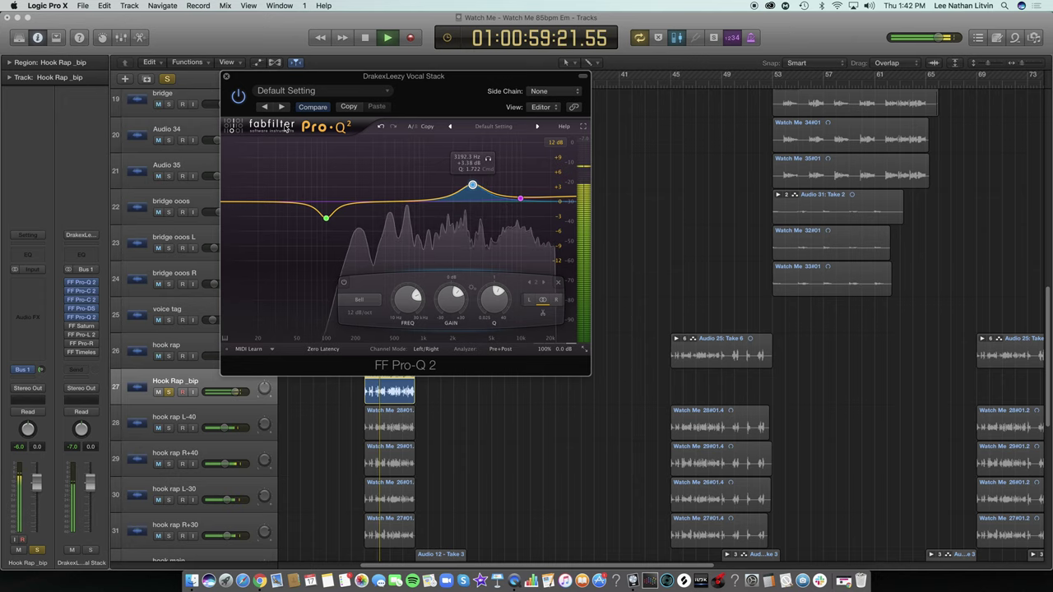
left_click(236, 101)
left_click(236, 98)
key("space")
left_click(226, 76)
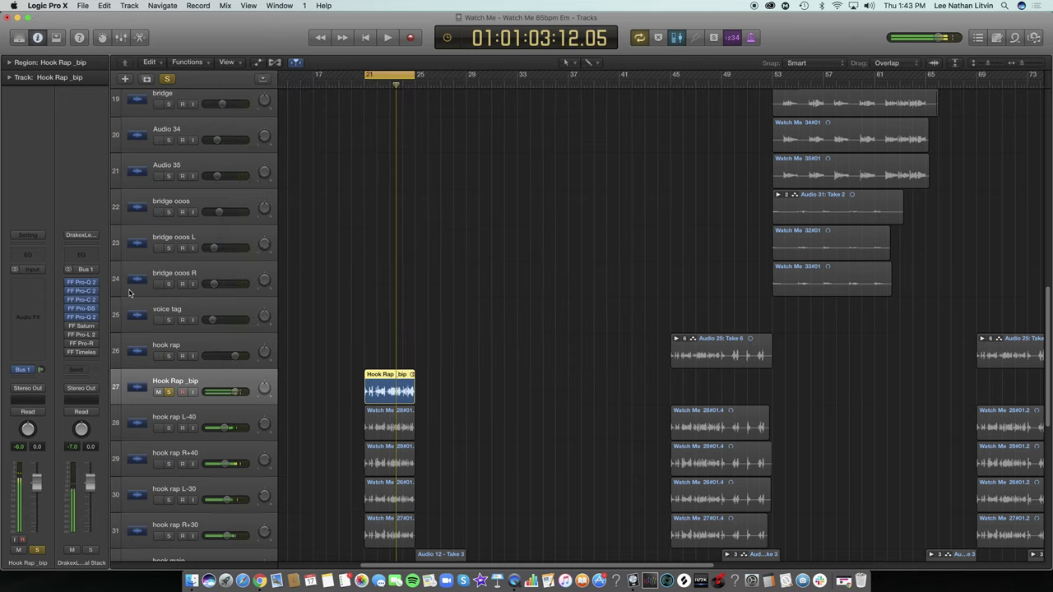
Open Saturn on the vocal aux and move its window clear of the channel strips
left_click(80, 326)
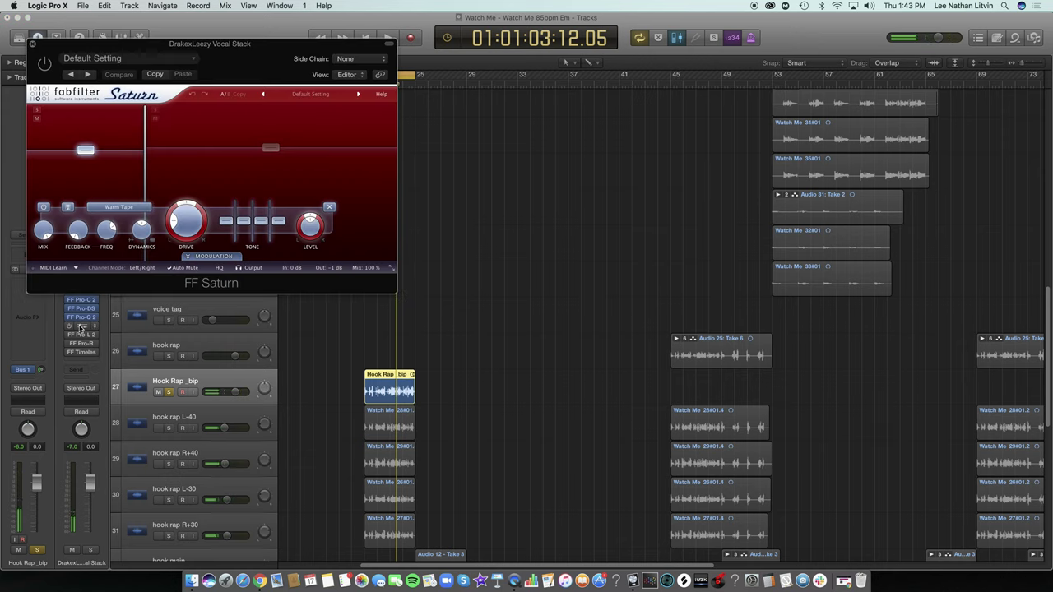
left_click_drag(261, 80, 484, 109)
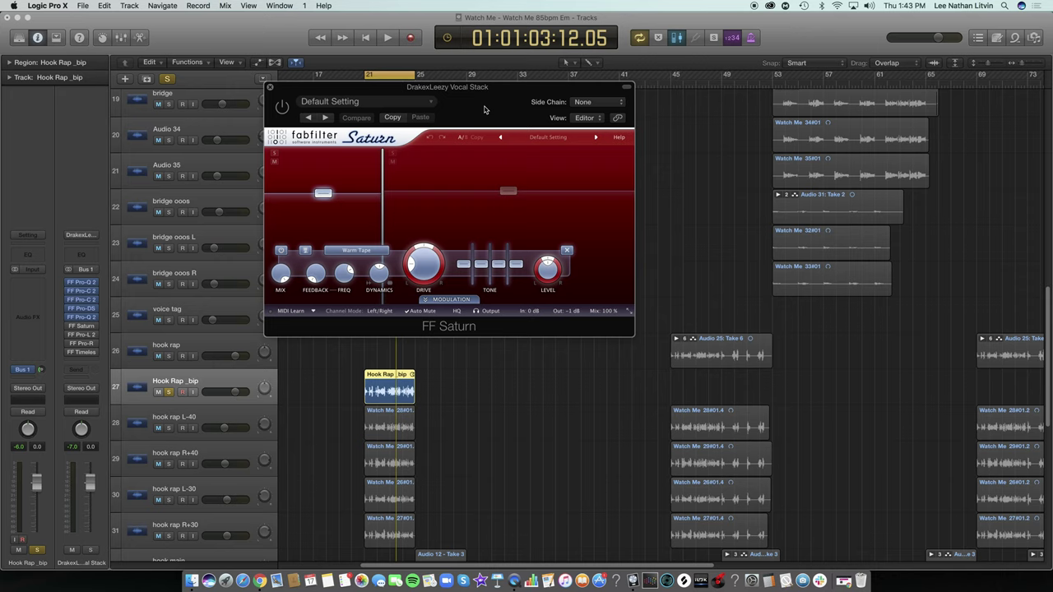
Insert an Exciter on Hook Rap _bip and move its window beside the channel strips
left_click(40, 283)
mouse_move(37, 362)
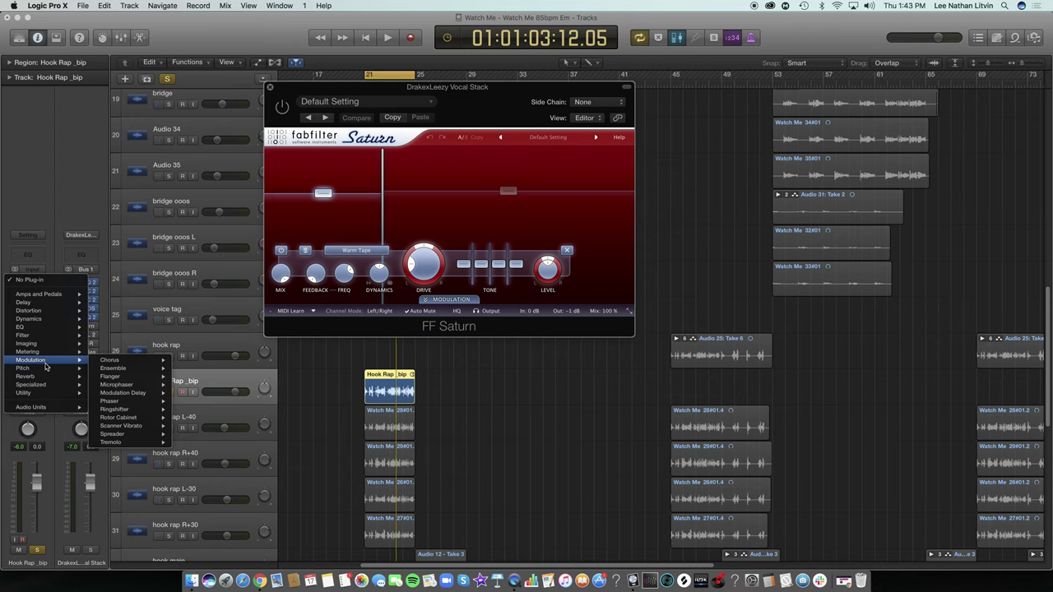
mouse_move(47, 384)
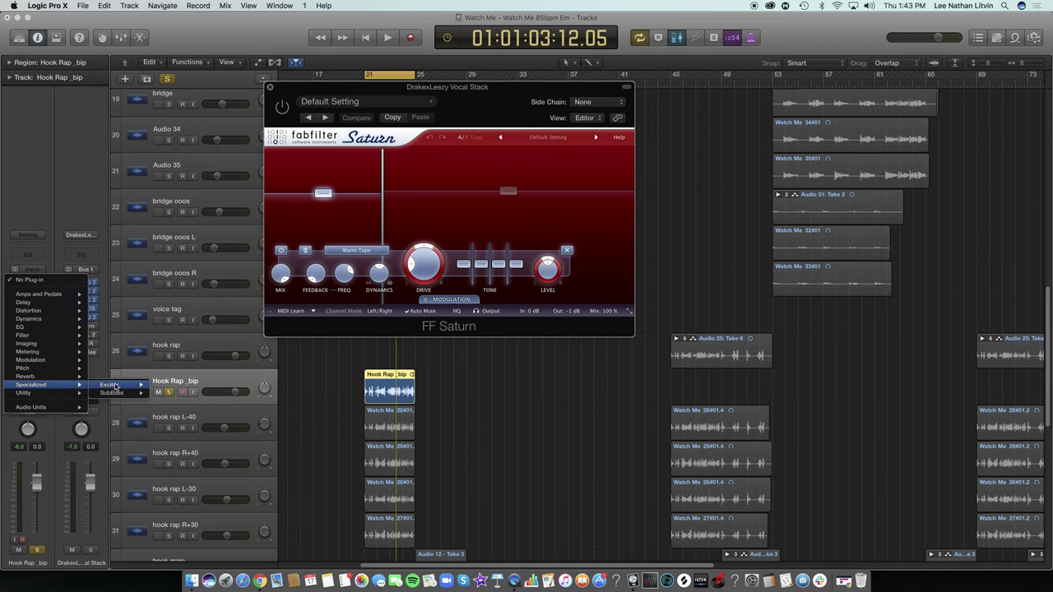
left_click(170, 385)
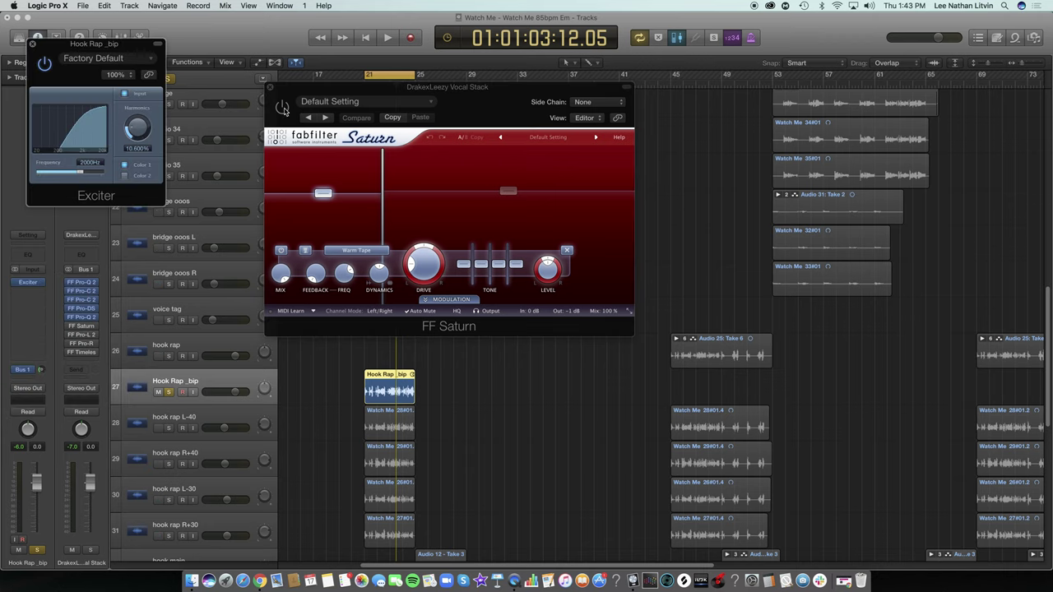
left_click_drag(59, 51, 197, 204)
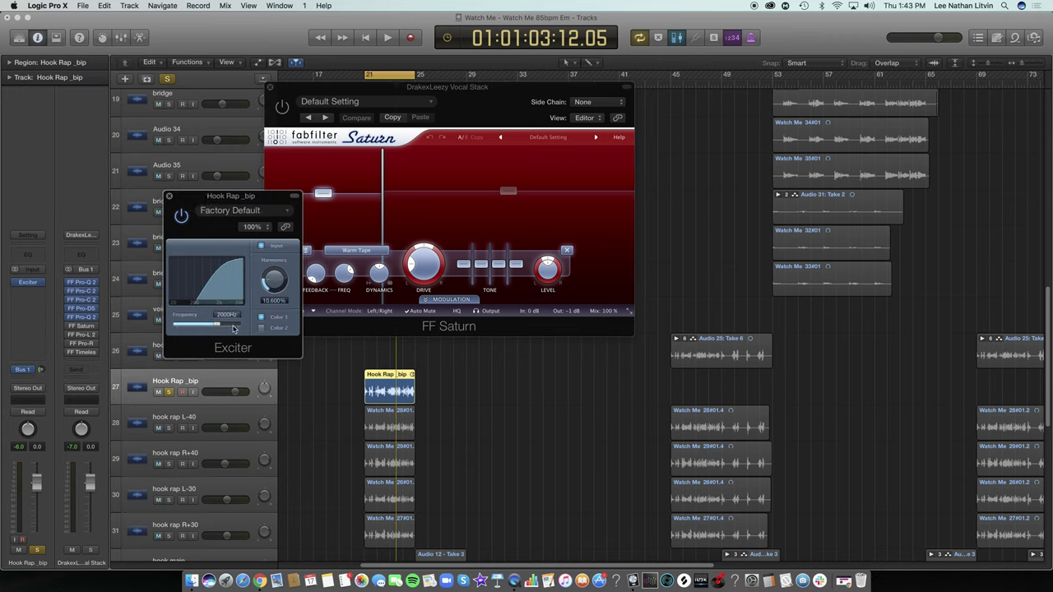
During playback, set the Exciter's frequency to 3500 Hz and its harmonics to about 7.2%
key("space")
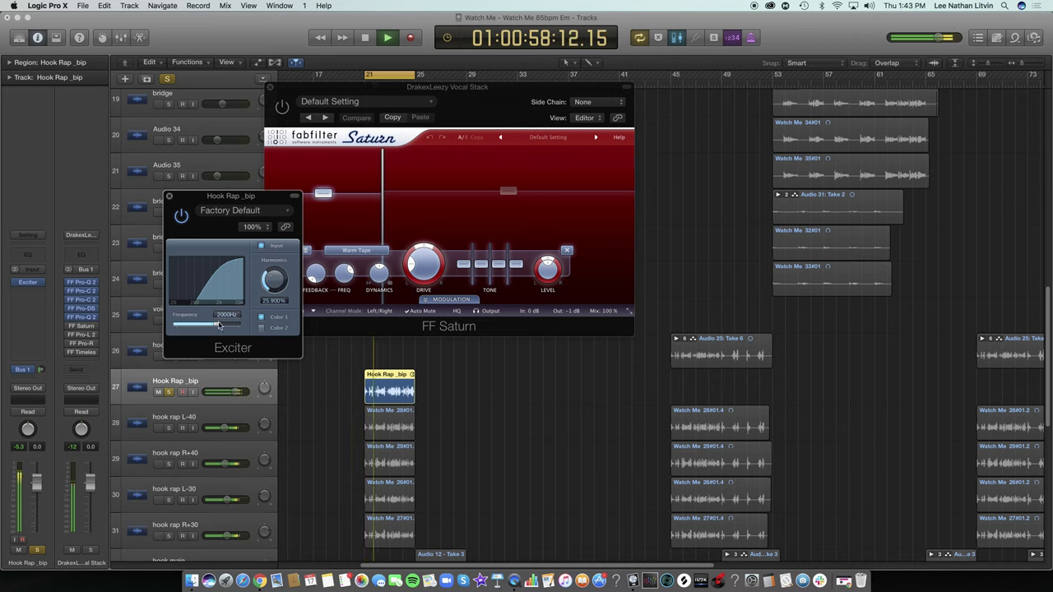
left_click_drag(219, 325, 224, 324)
left_click_drag(274, 281, 274, 299)
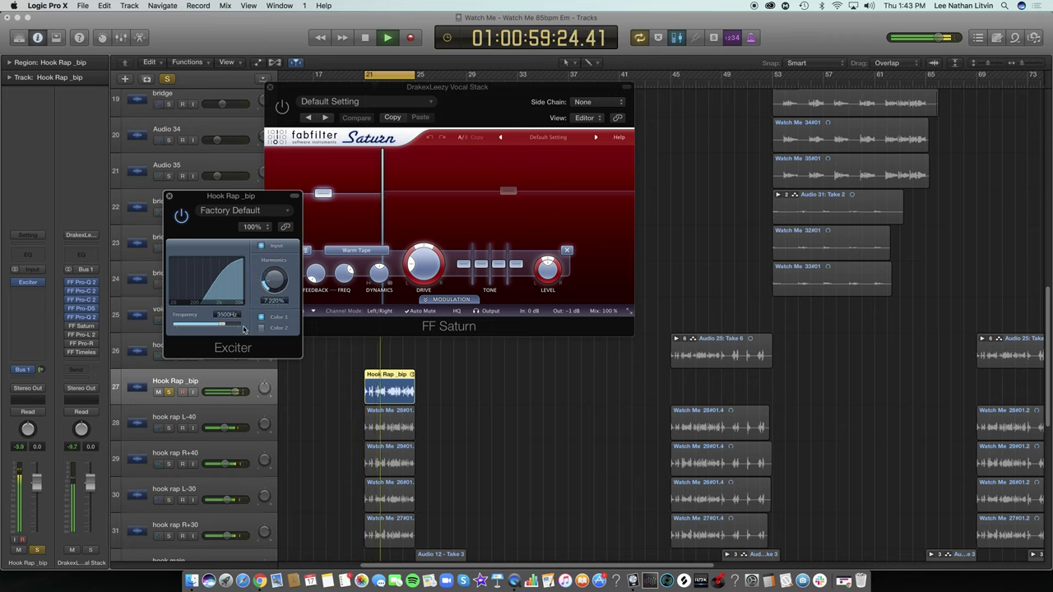
Switch the Exciter to Color 2 and audition it with the frequency at about 15900 Hz and harmonics at 52%
left_click_drag(223, 325, 225, 325)
left_click_drag(274, 283, 268, 273)
key("space")
key("space")
left_click(262, 329)
left_click_drag(226, 325, 236, 326)
key("space")
left_click_drag(275, 277, 275, 285)
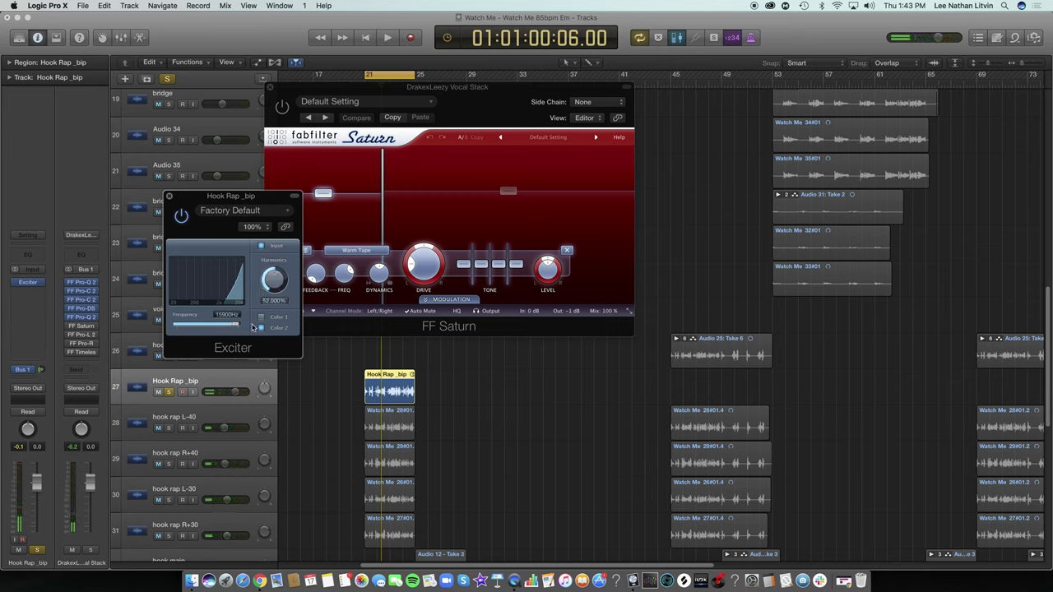
Remove the Exciter from Hook Rap _bip and re-enable Saturn on the aux
left_click(169, 196)
left_click(43, 285)
left_click(45, 303)
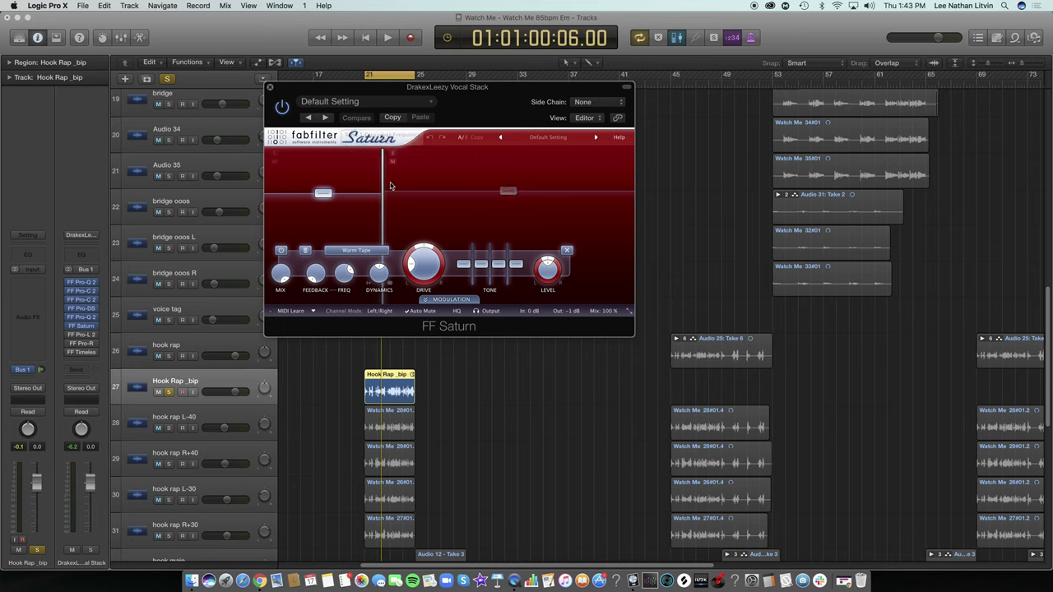
In Saturn, set the first crossover to about 193 Hz and add a second crossover at about 2.2 kHz to create a third band
key("space")
left_click_drag(383, 175, 385, 175)
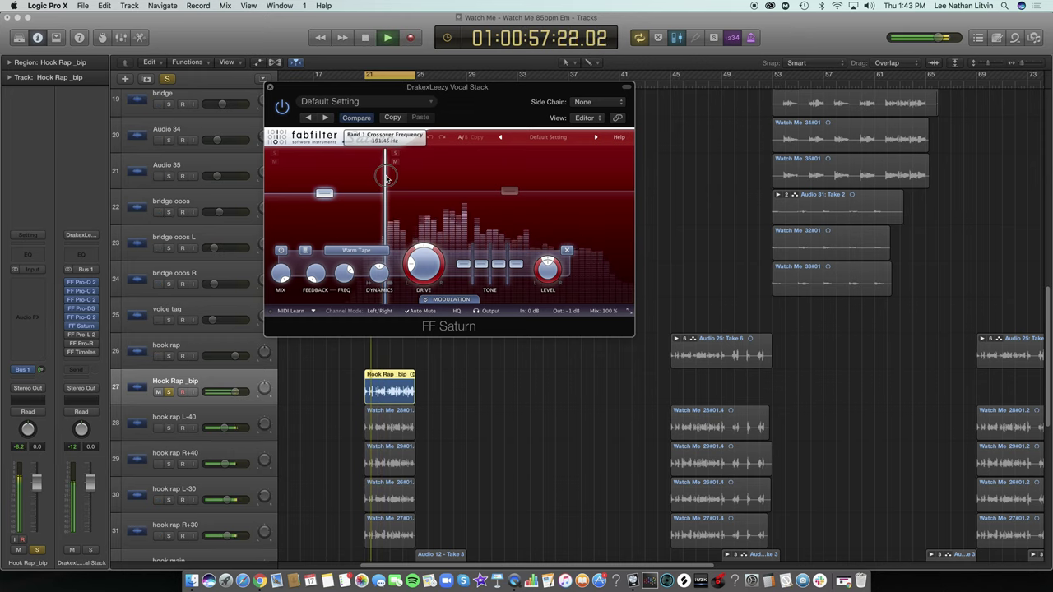
key("space")
left_click(484, 156)
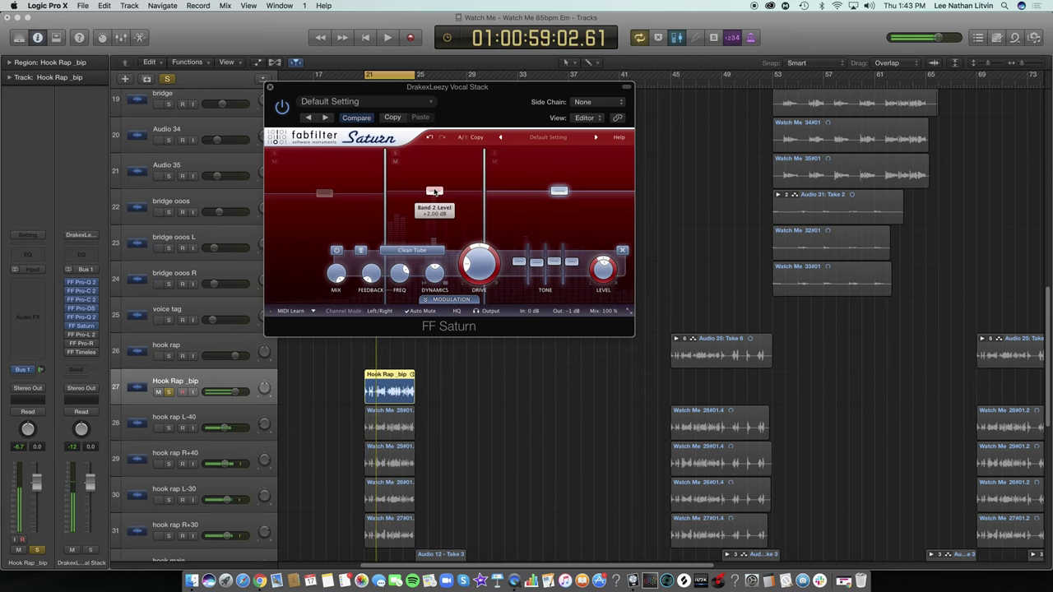
left_click_drag(485, 176, 517, 176)
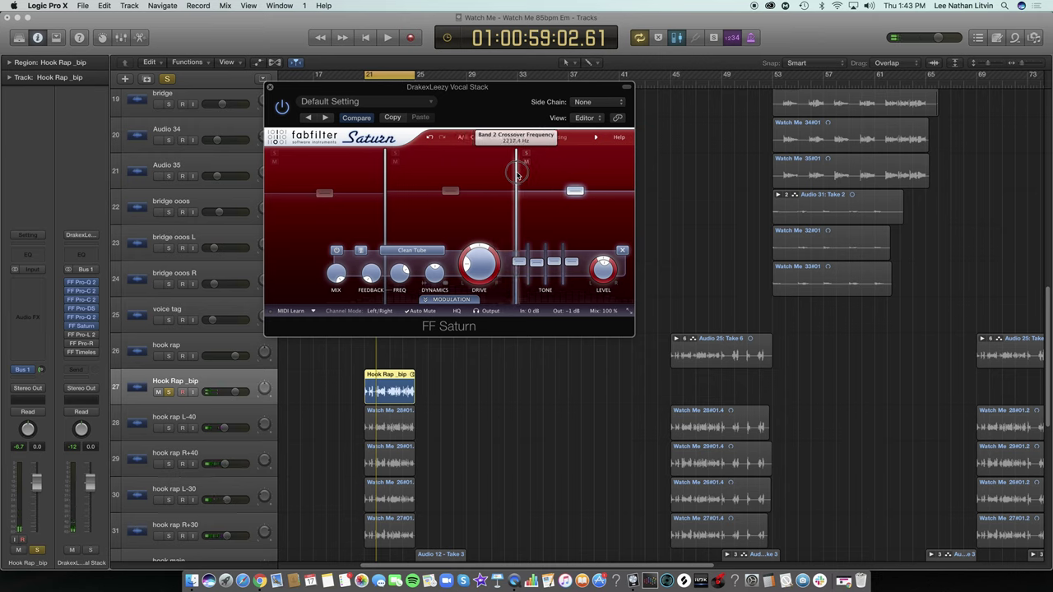
Shape the tone of Saturn's band 2 during playback, raising presence, lowering mid, and bringing treble to about +0.1 dB
left_click(450, 192)
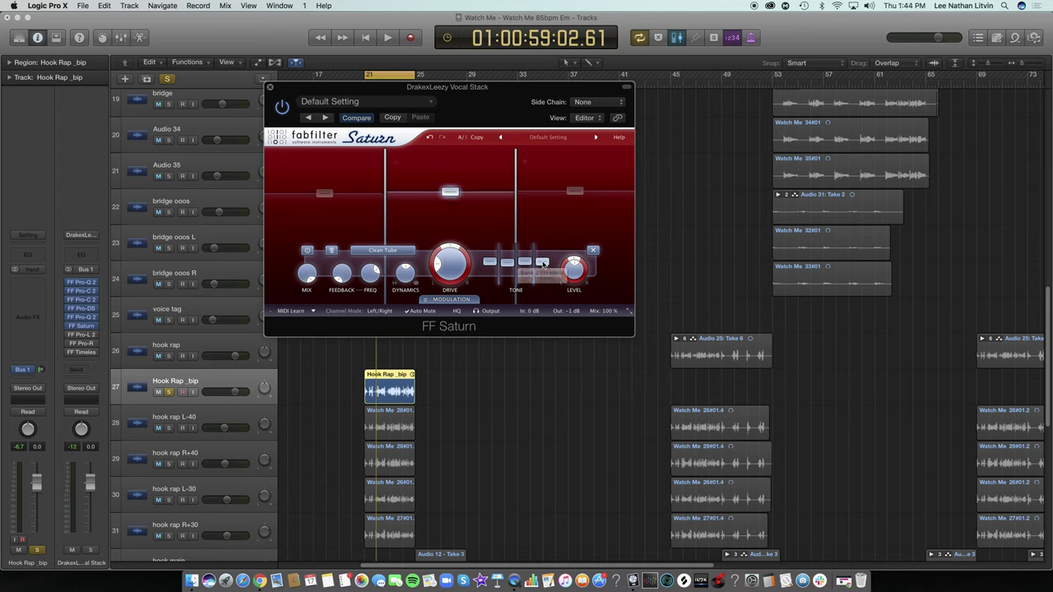
key("space")
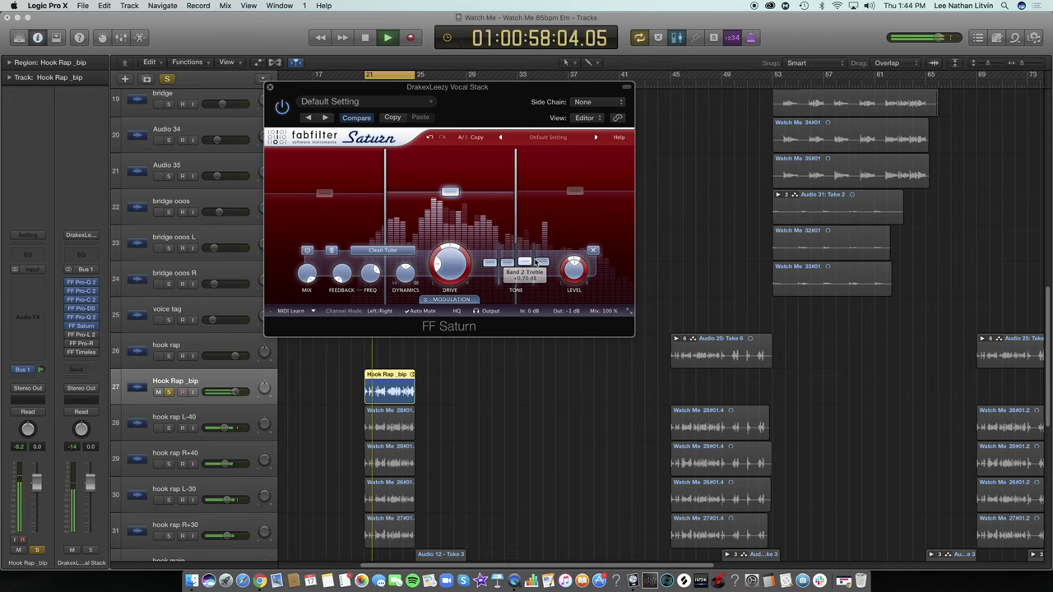
mouse_move(524, 262)
left_mouse_down()
mouse_move(547, 251)
mouse_move(508, 252)
mouse_move(514, 266)
left_mouse_up()
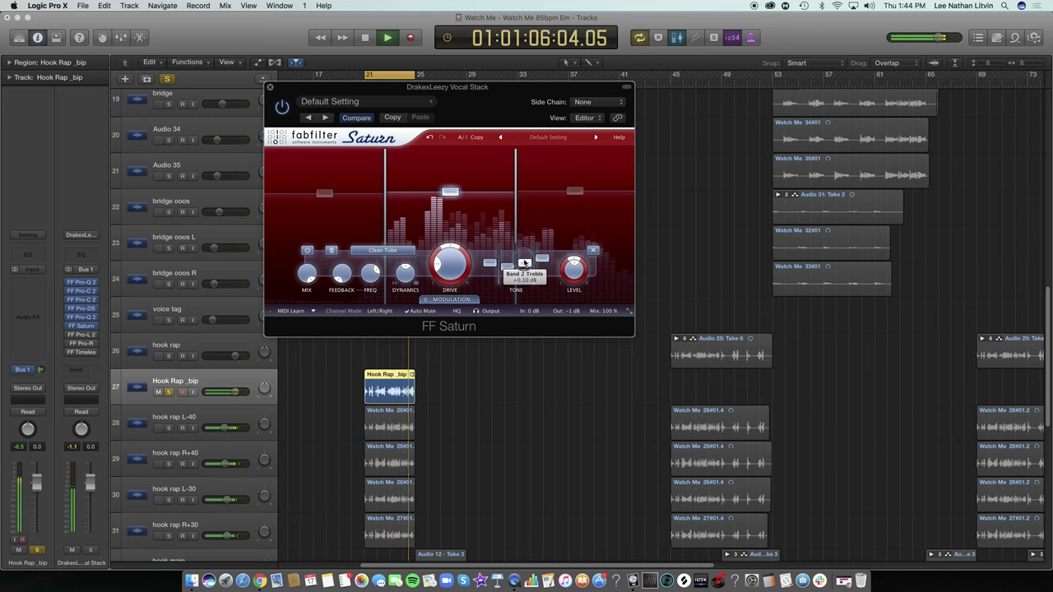
key("space")
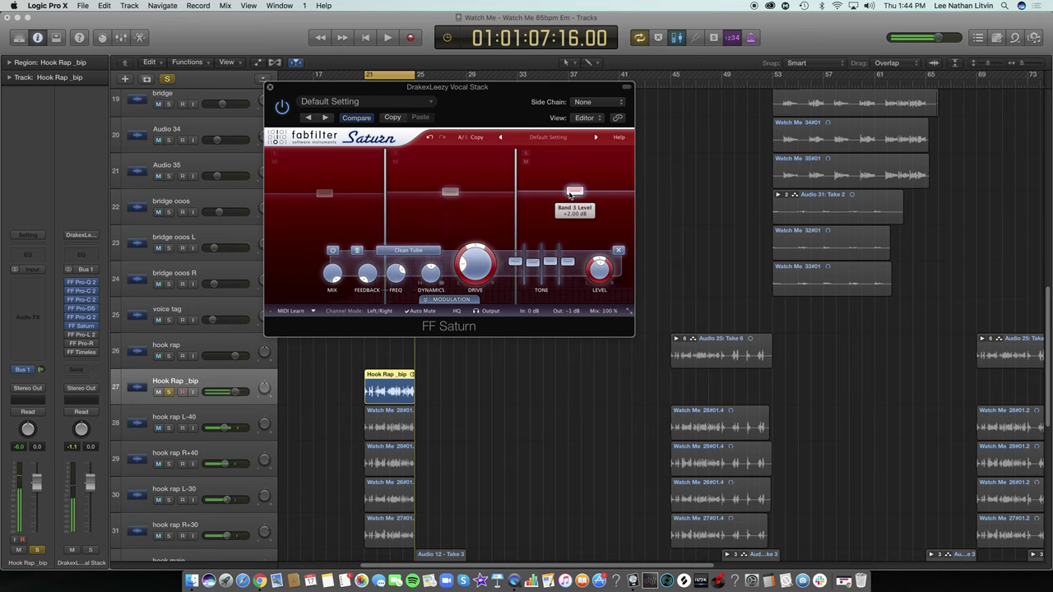
Shape the tone of Saturn's band 3 during playback, raising presence, treble and mid slightly and lowering bass to about -0.56 dB
key("space")
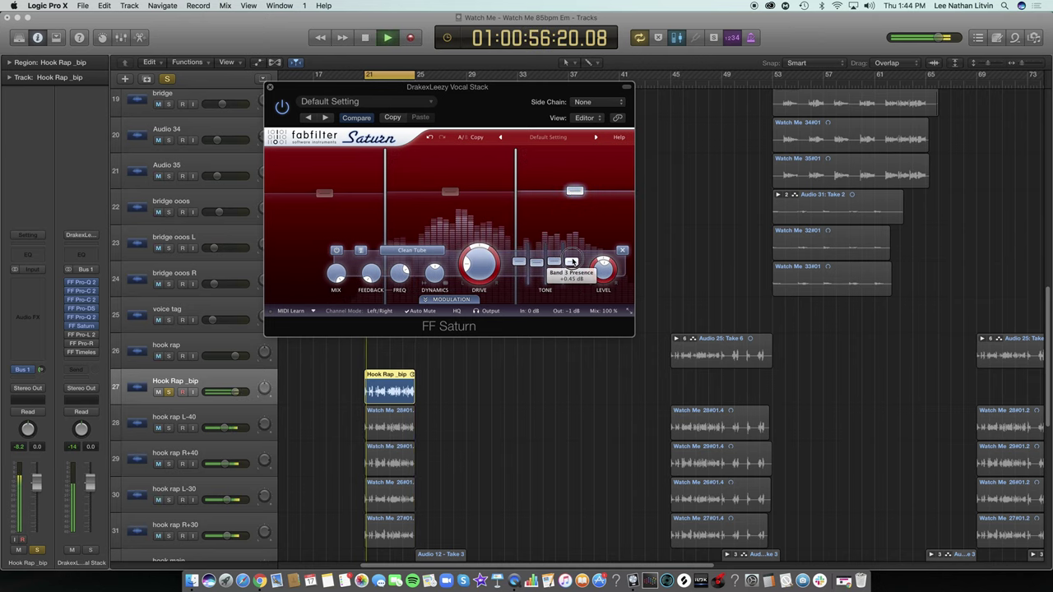
left_click_drag(572, 261, 573, 255)
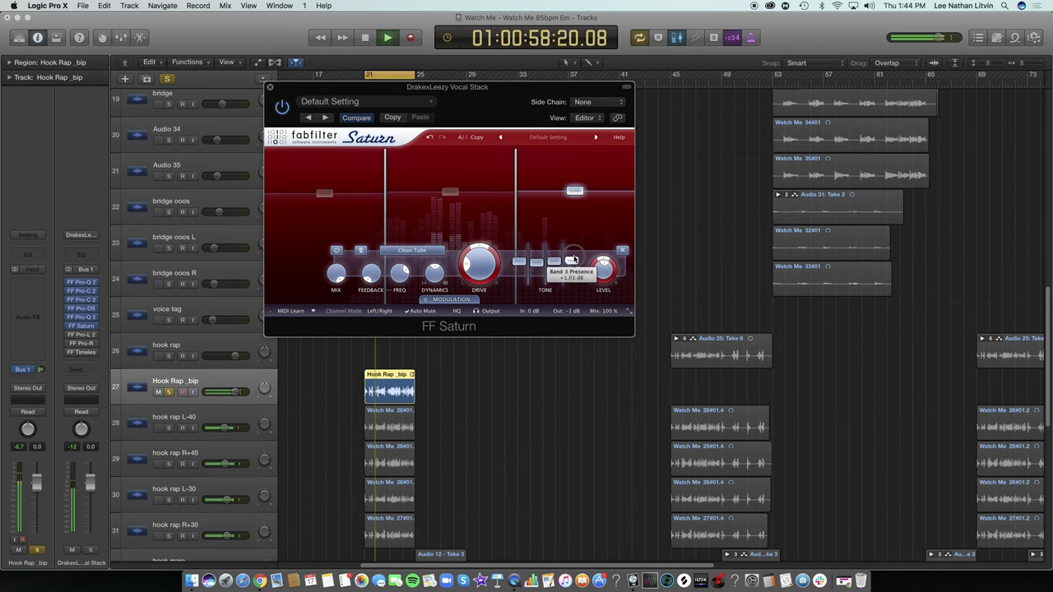
left_click_drag(554, 260, 525, 269)
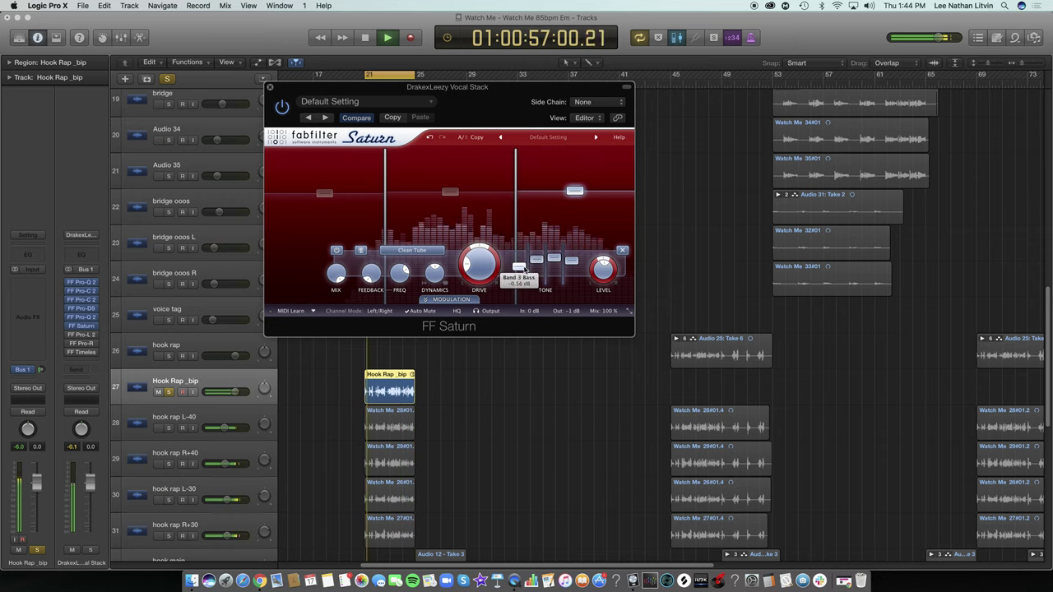
Close Saturn and re-enable the Pro-L 2 limiter on the aux while playing the soloed hook rap
key("space")
left_click(270, 87)
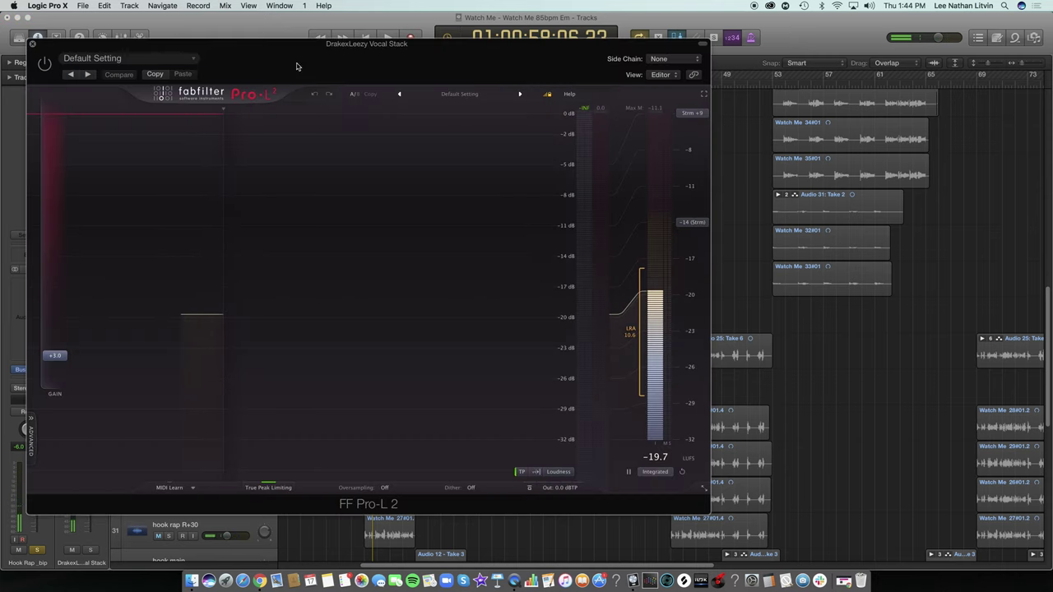
key("space")
left_click_drag(298, 64, 403, 77)
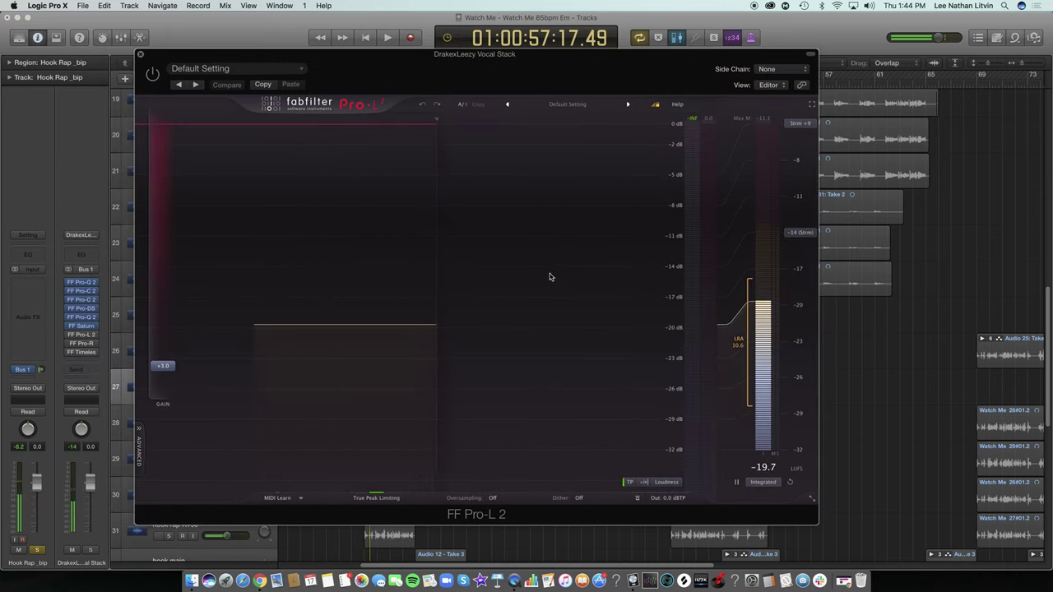
mouse_move(163, 364)
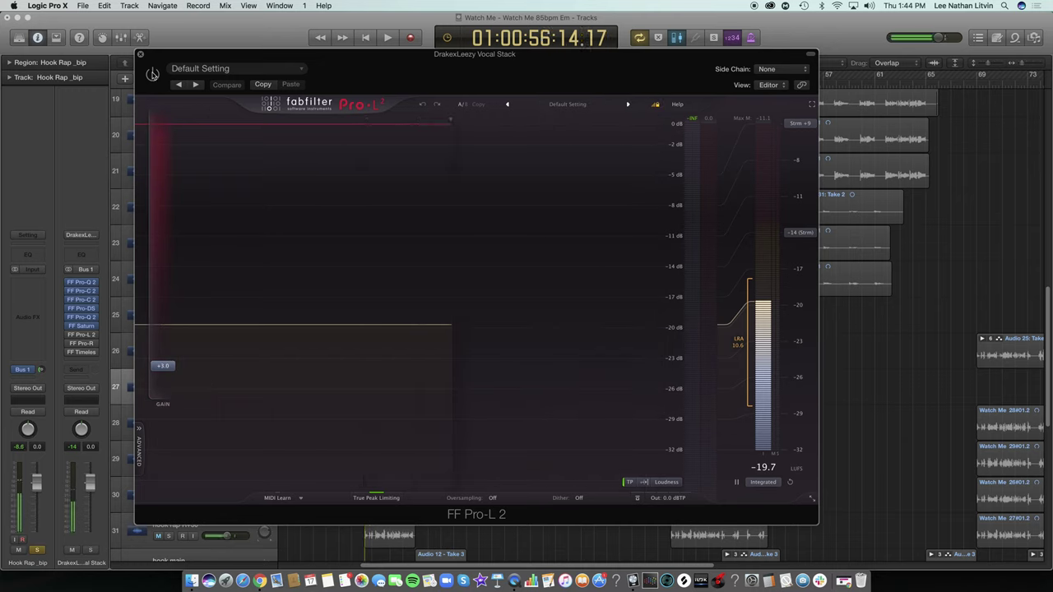
key("space")
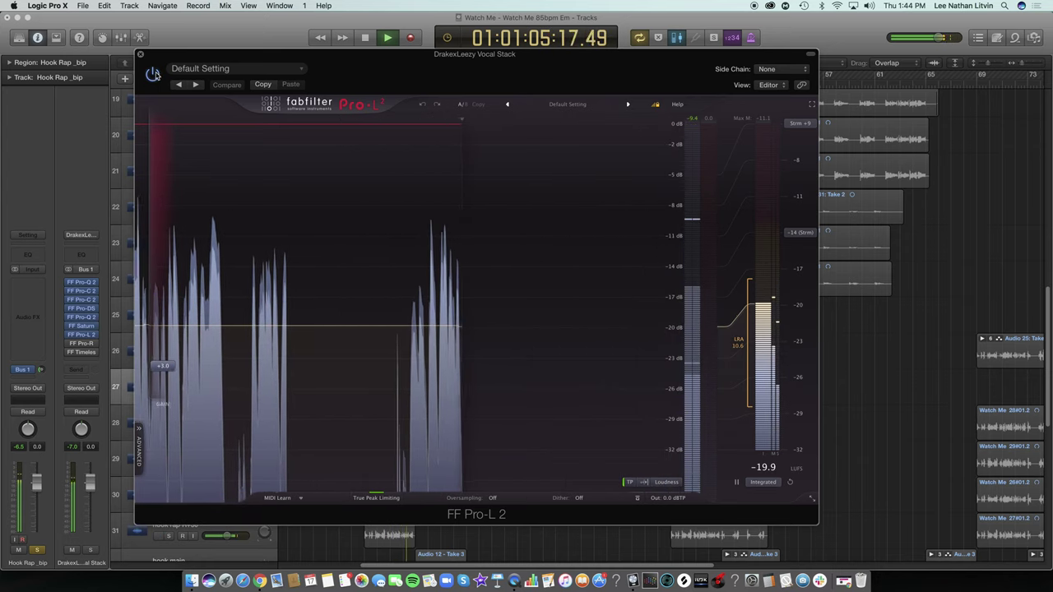
key("super+w")
key("space")
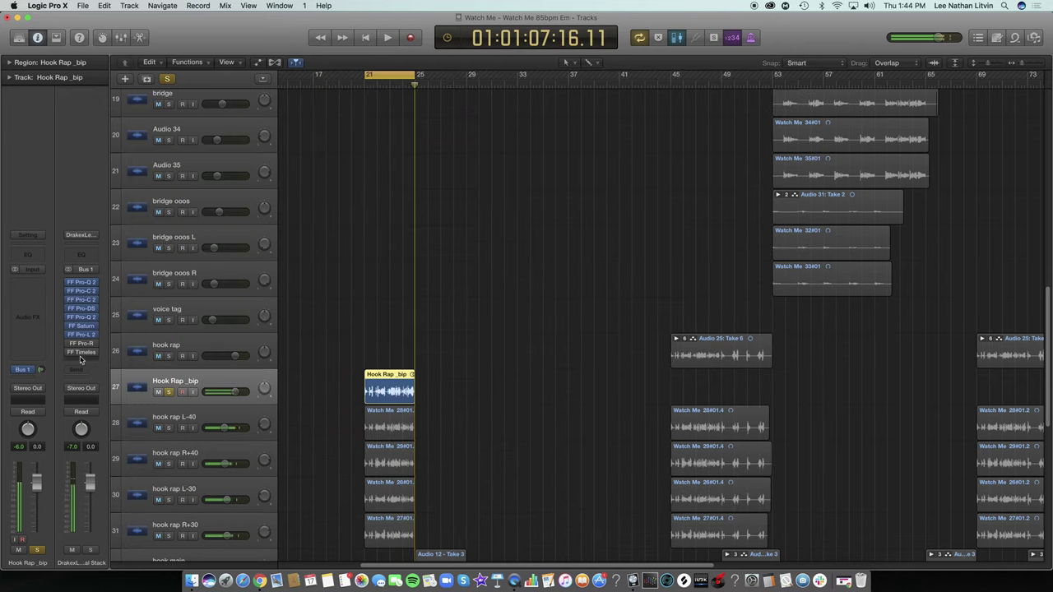
Re-enable the Pro-R reverb and Timeless delay on the aux during playback
key("space")
left_click(67, 360)
left_click(69, 342)
left_click(68, 353)
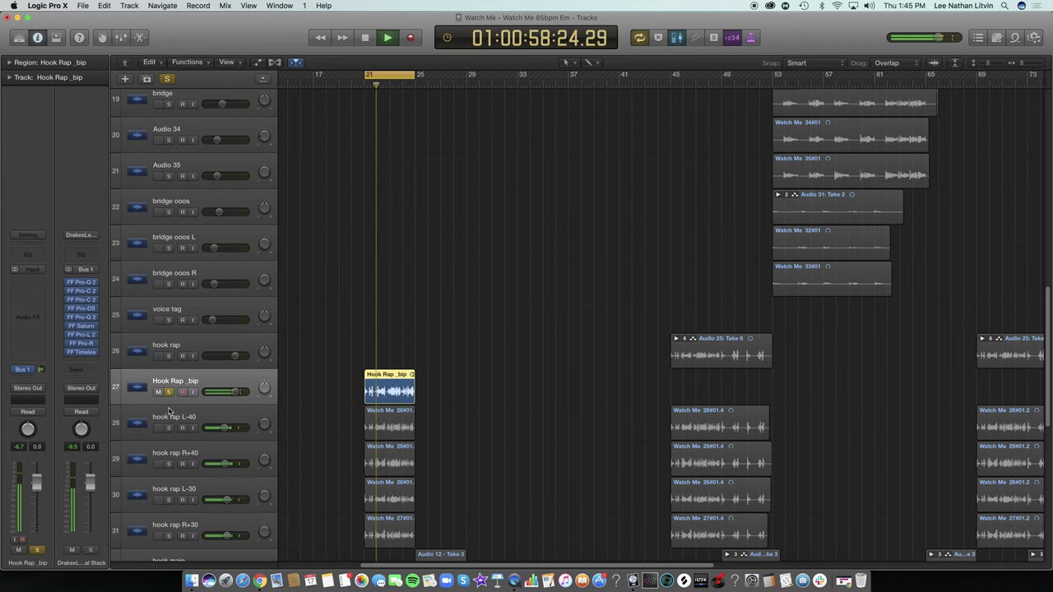
Unsolo Hook Rap _bip and play the hook section within the full mix
scroll(327, 246, "down", 3)
scroll(326, 246, "down", 1)
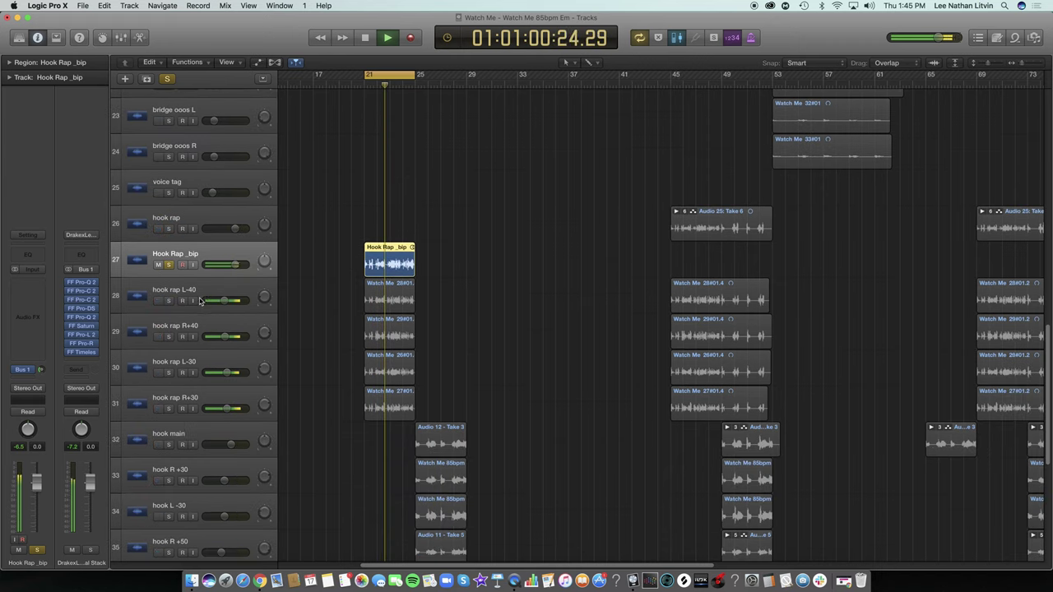
key("space")
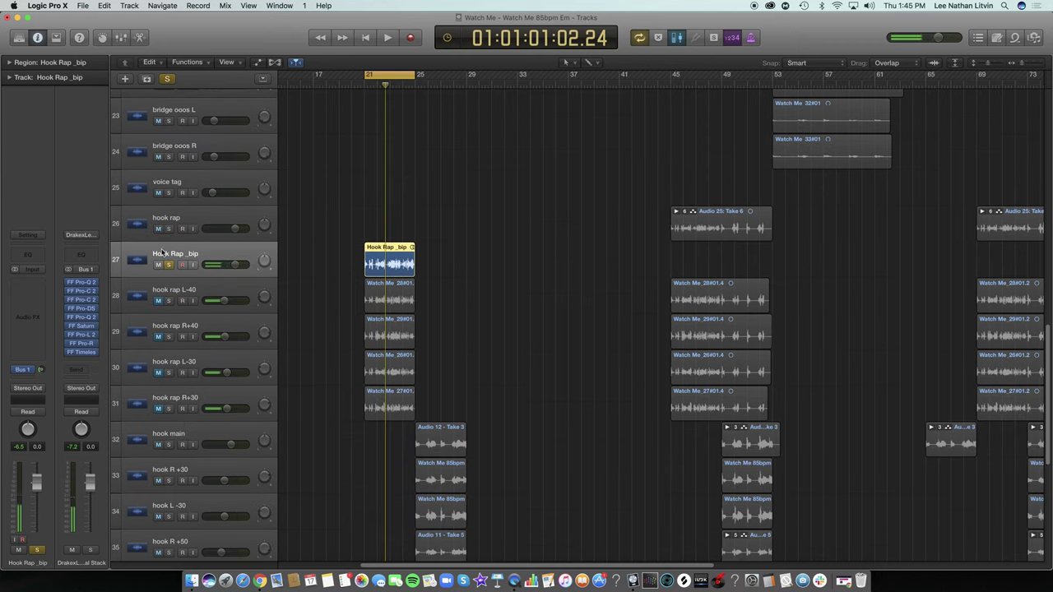
left_click(168, 265)
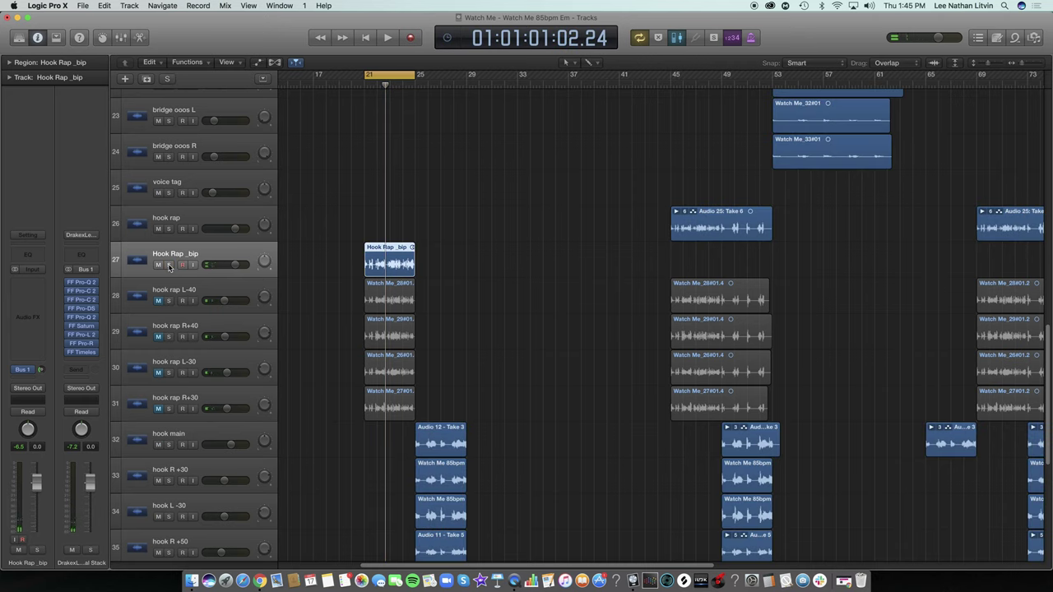
key("space")
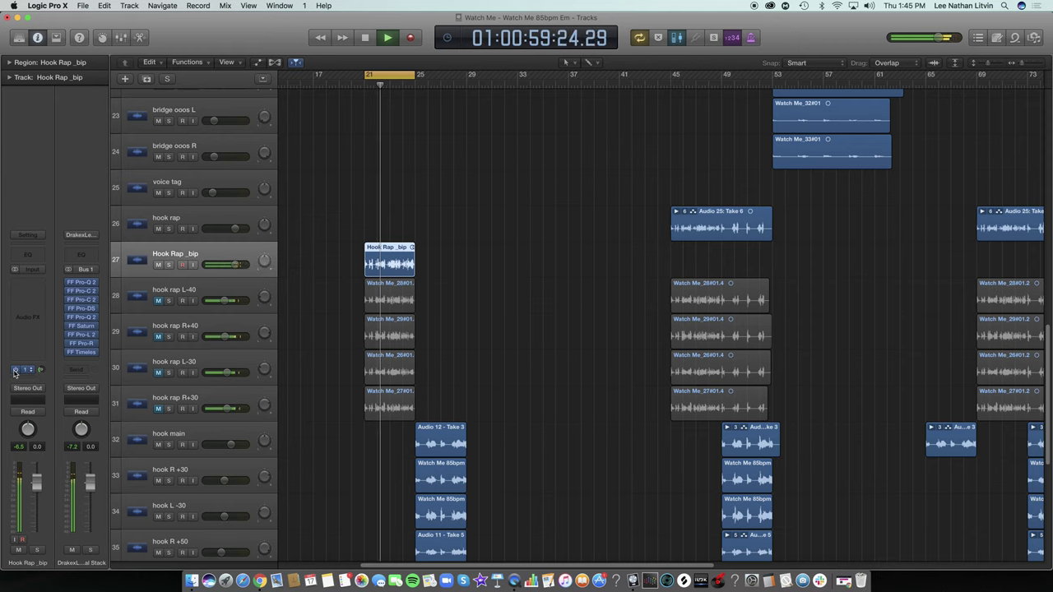
Set the mix of the aux's Pro-R reverb to about 9.9% during playback
left_click(82, 344)
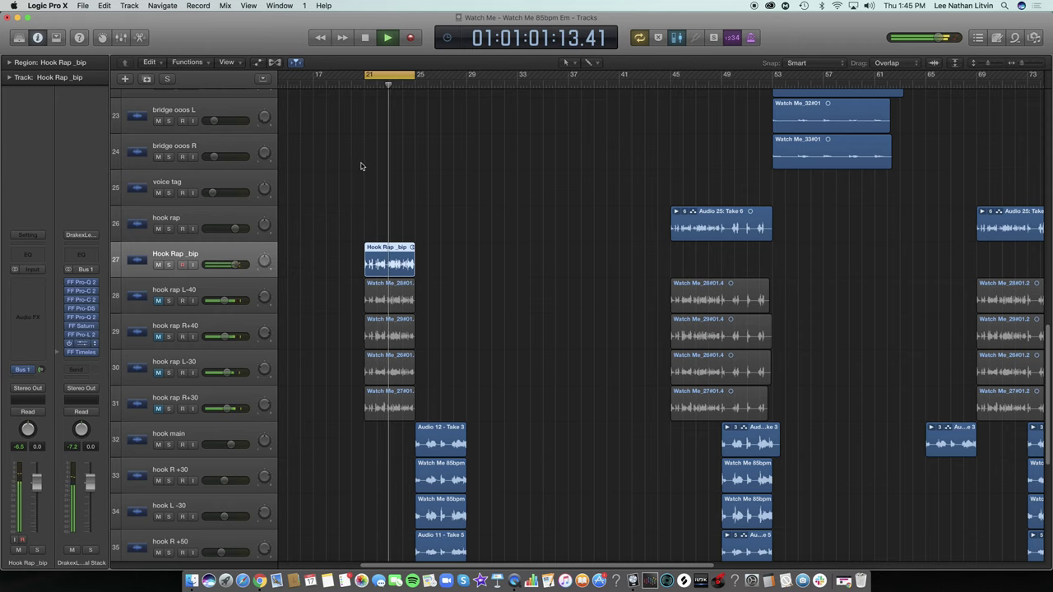
left_click_drag(425, 146, 424, 136)
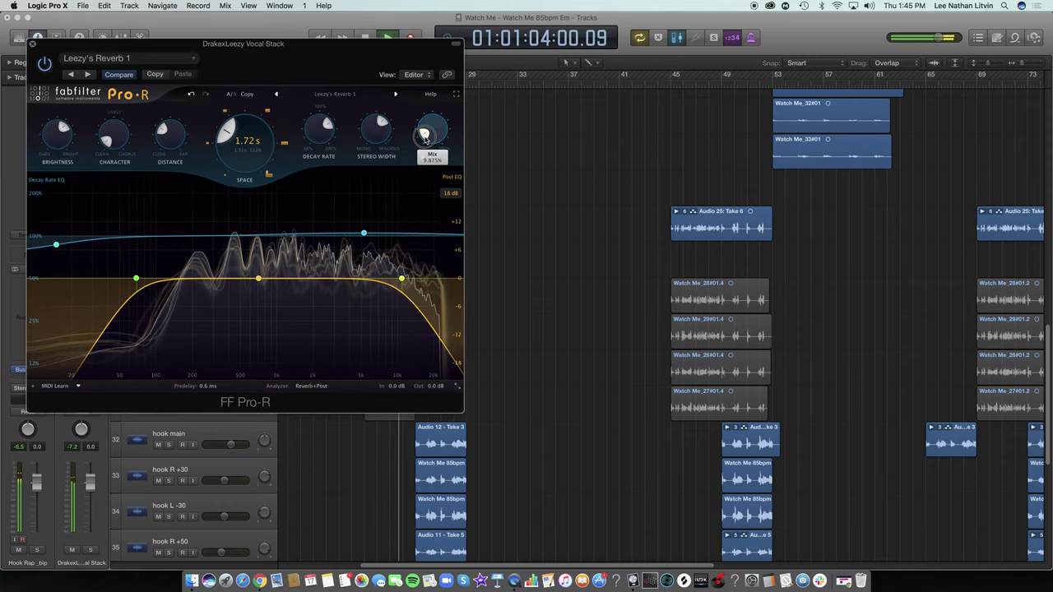
left_click(33, 44)
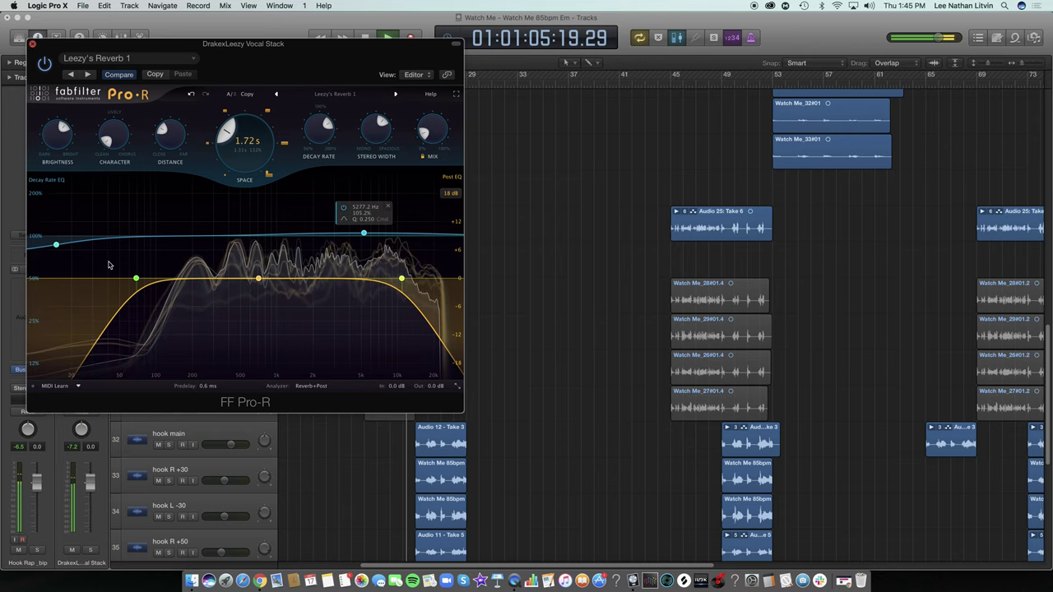
Adjust the wet mix of the aux's Timeless 2 delay and play the hook to hear it
left_click(85, 352)
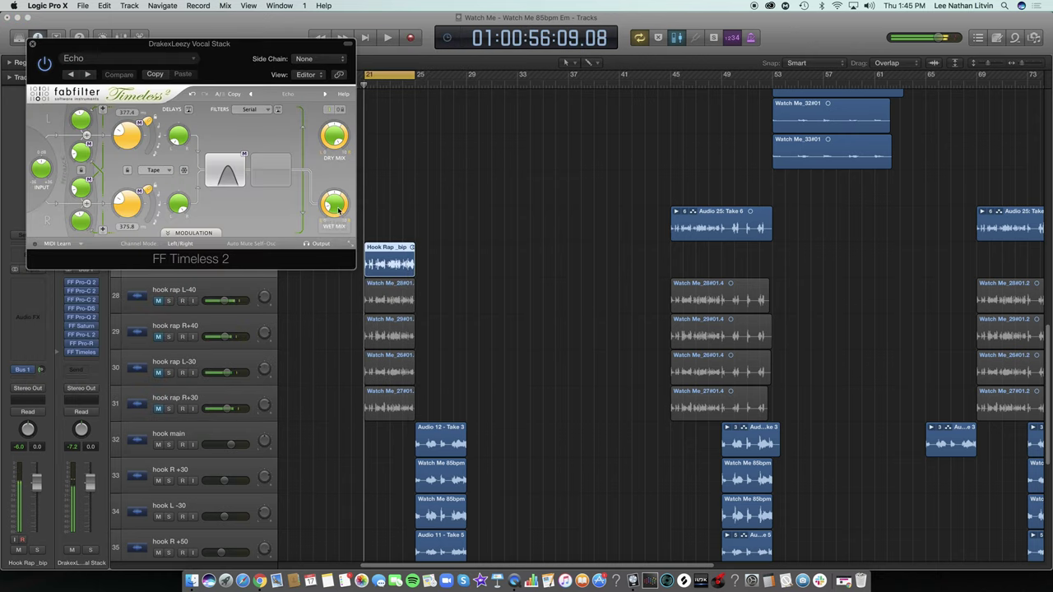
left_click(327, 212)
key("space")
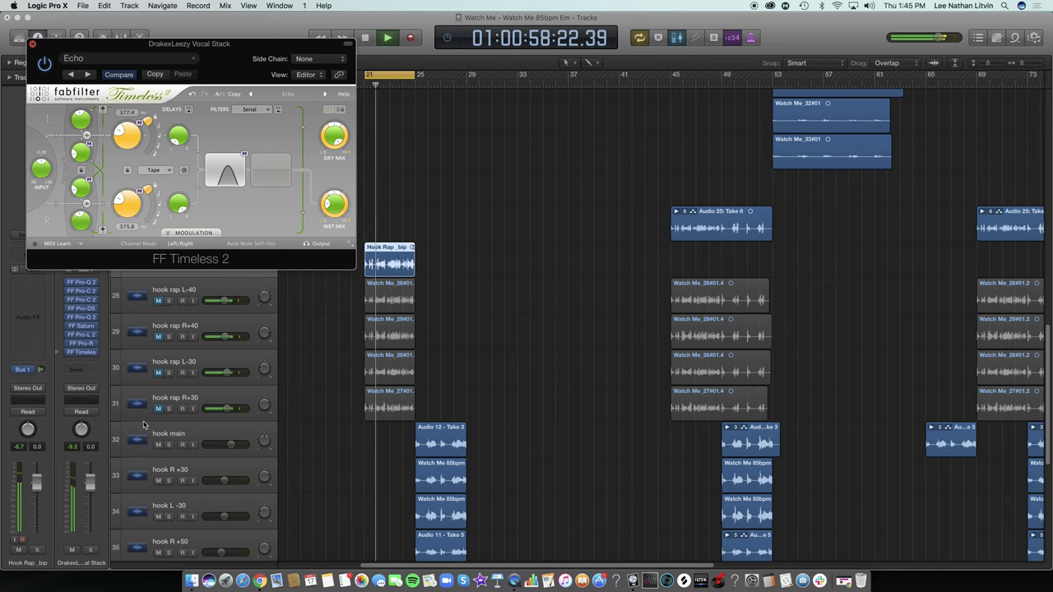
left_click(33, 43)
Reopen the Pro-R reverb, fine-tune its mix amount during playback, and close it
left_click(89, 343)
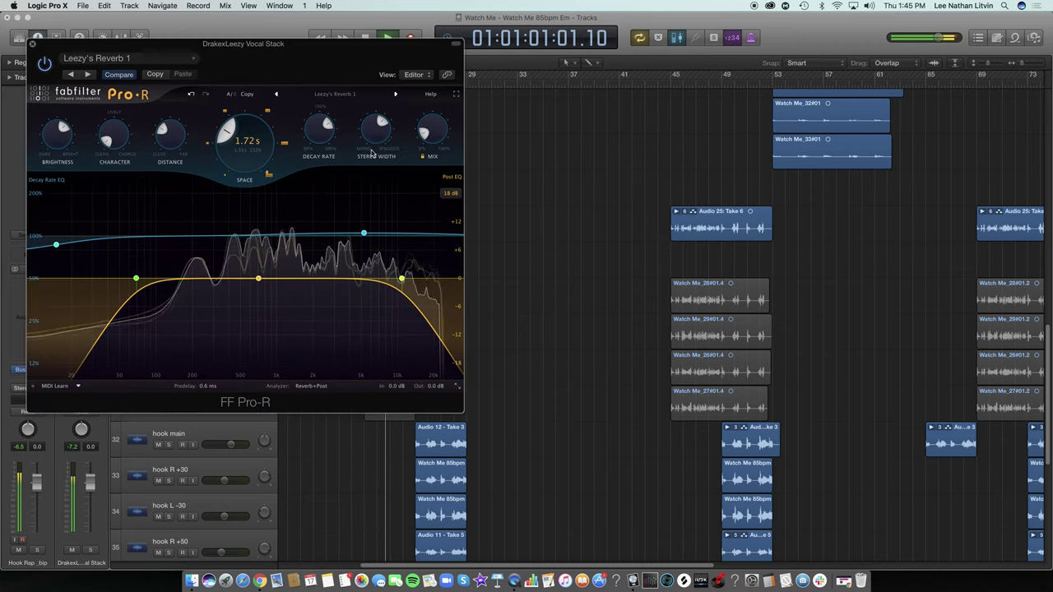
left_click_drag(424, 134, 422, 129)
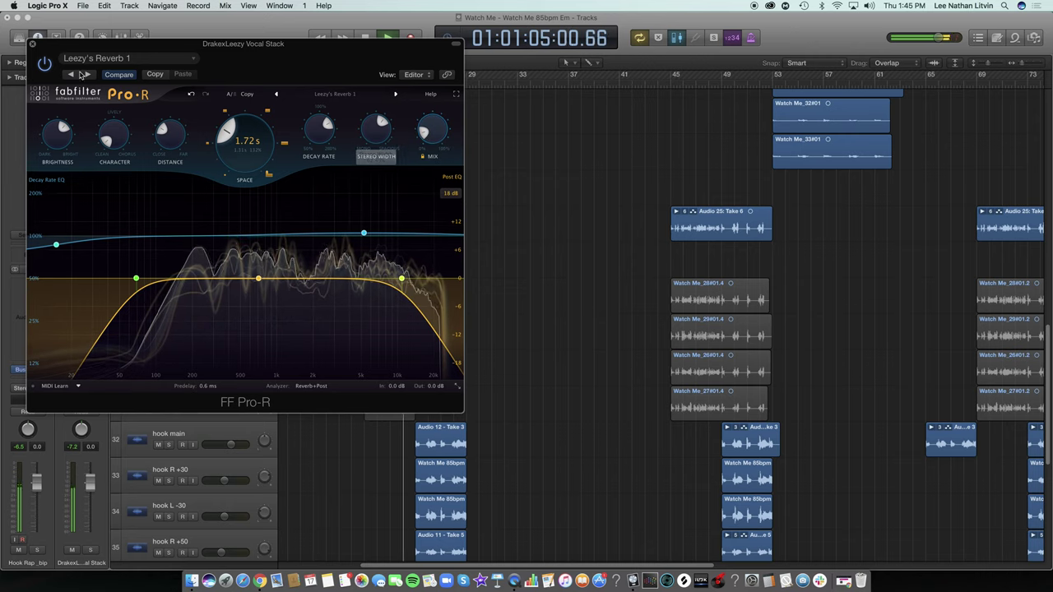
left_click(38, 45)
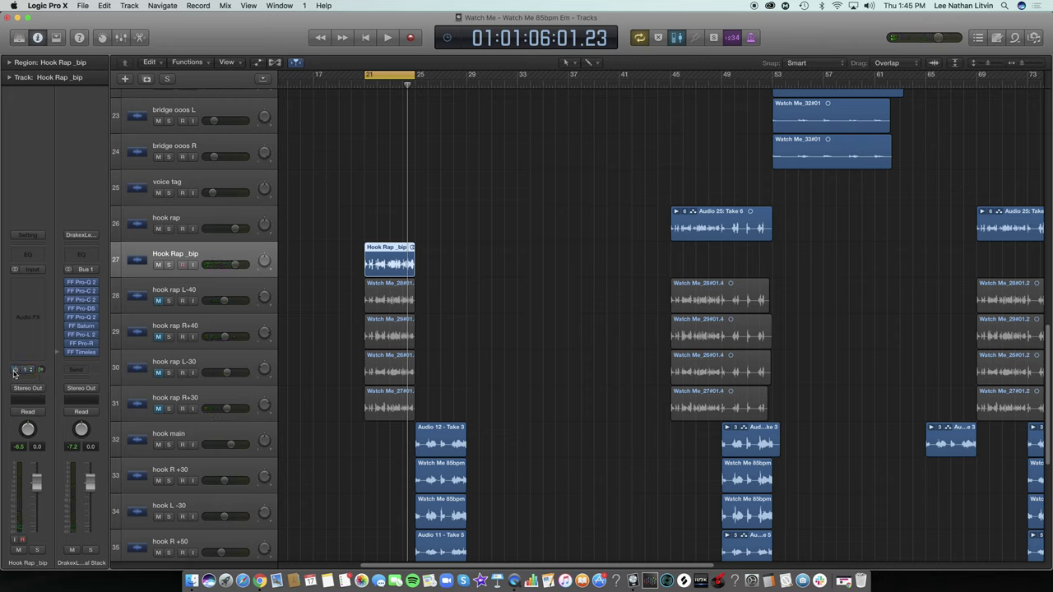
Play the hook rap section in the full mix to judge the Bus 1 parallel effects
key("space")
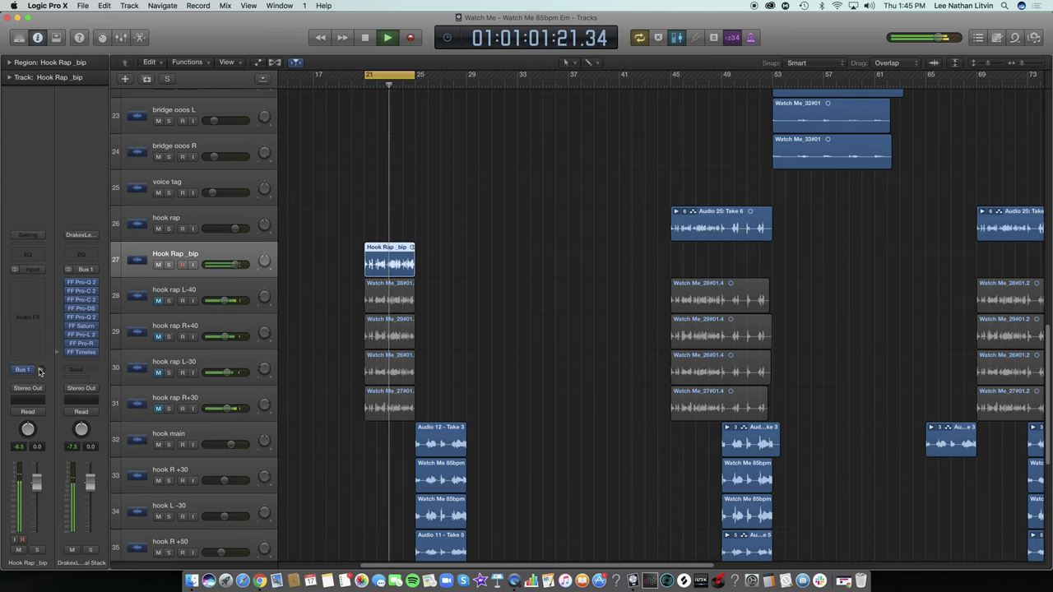
key("space")
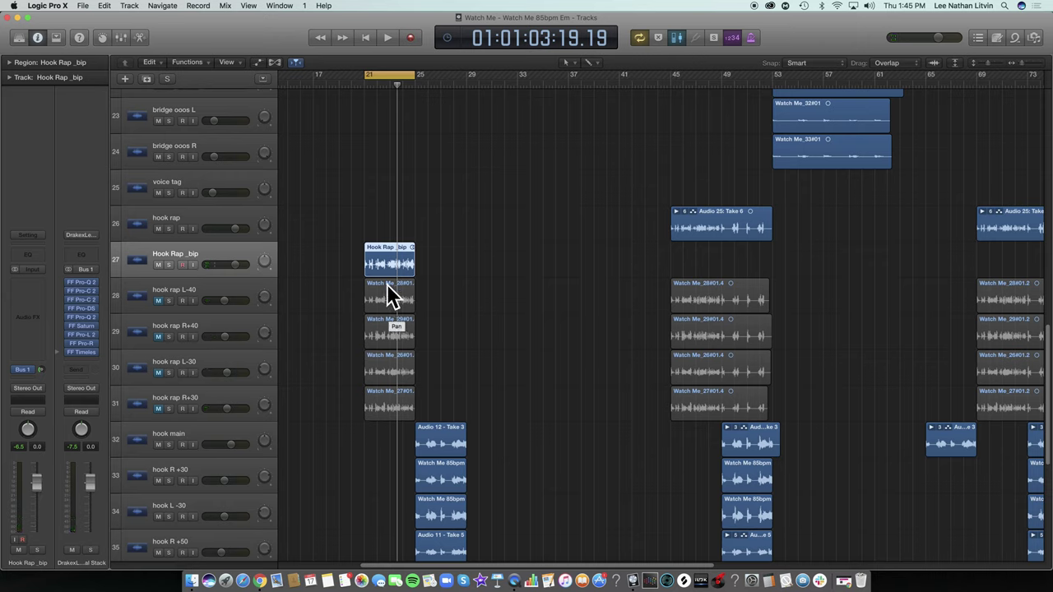
key("space")
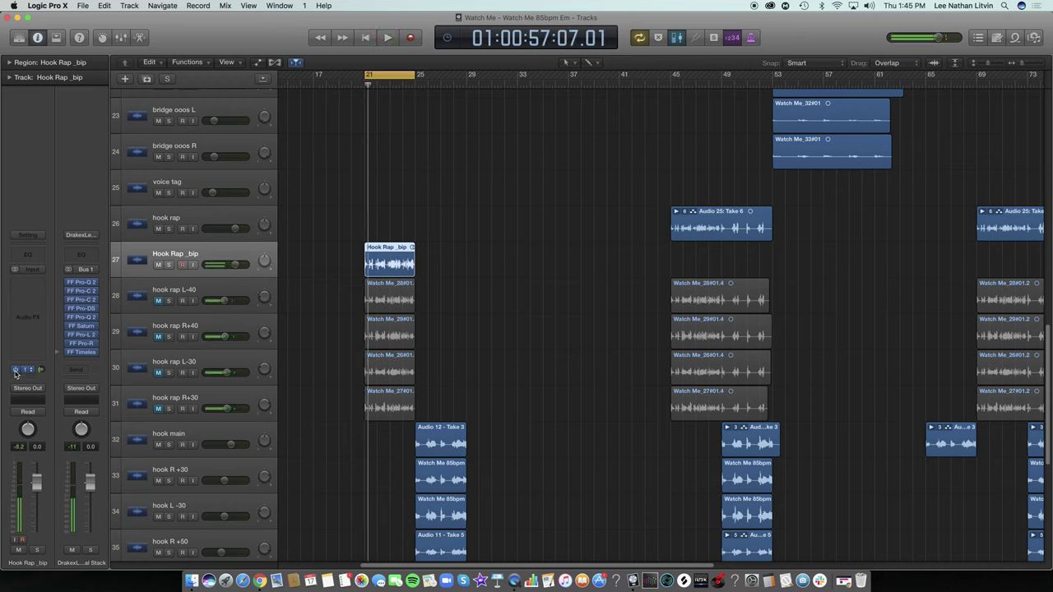
Unmute the four hook rap doubles: L-40, R+40, L-30 and R+30
left_click(198, 288)
left_click(183, 329)
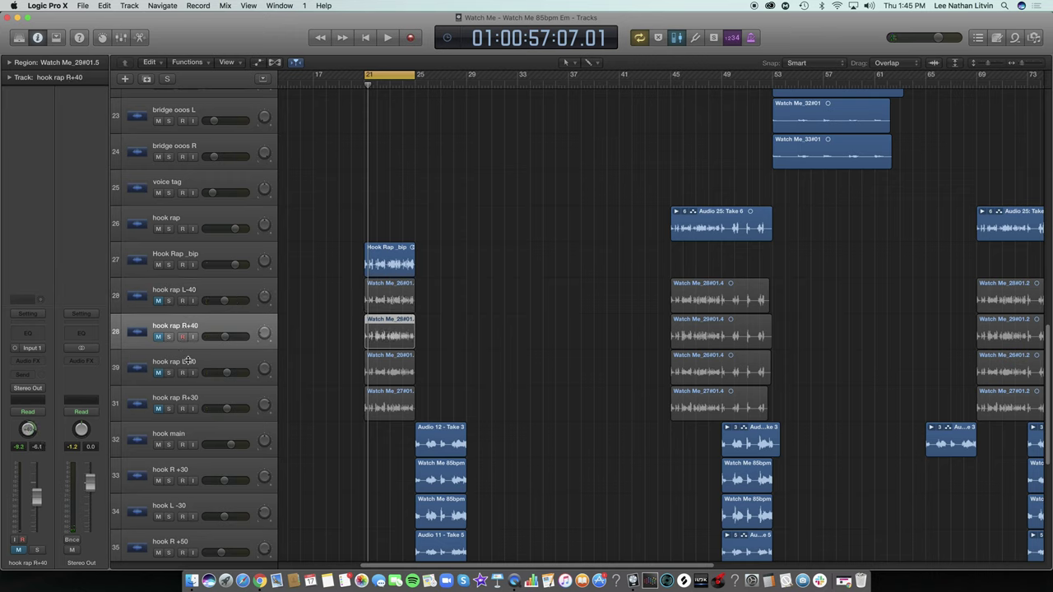
left_click(190, 362)
left_click(189, 396)
left_click_drag(158, 300, 162, 416)
left_click_drag(319, 278, 420, 412)
left_click(458, 391)
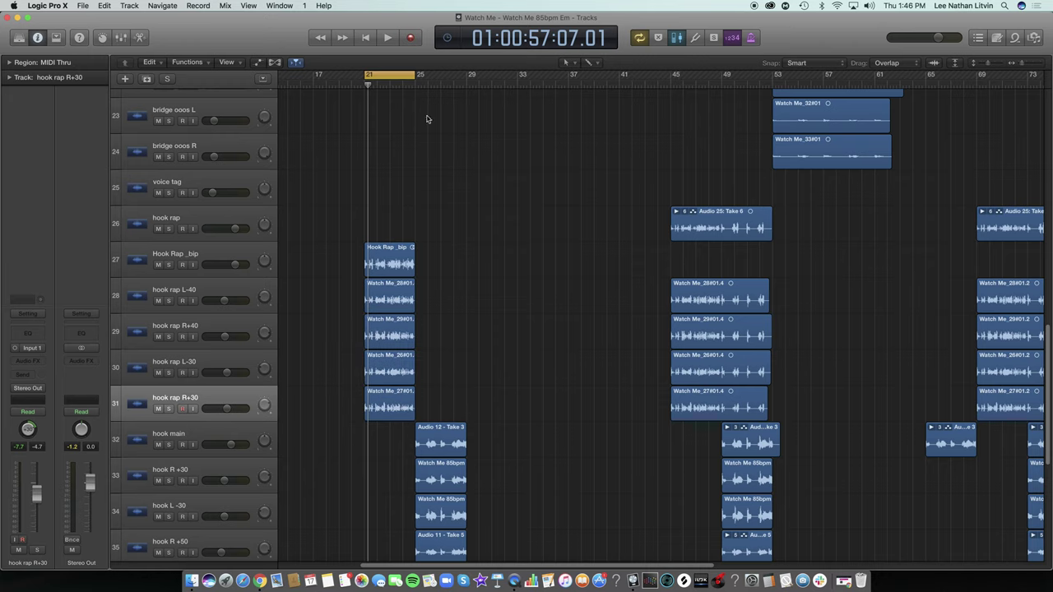
Move the cycle range to bars 25–29 and solo the hook main track
left_click_drag(380, 73, 430, 74)
scroll(438, 253, "down", 5)
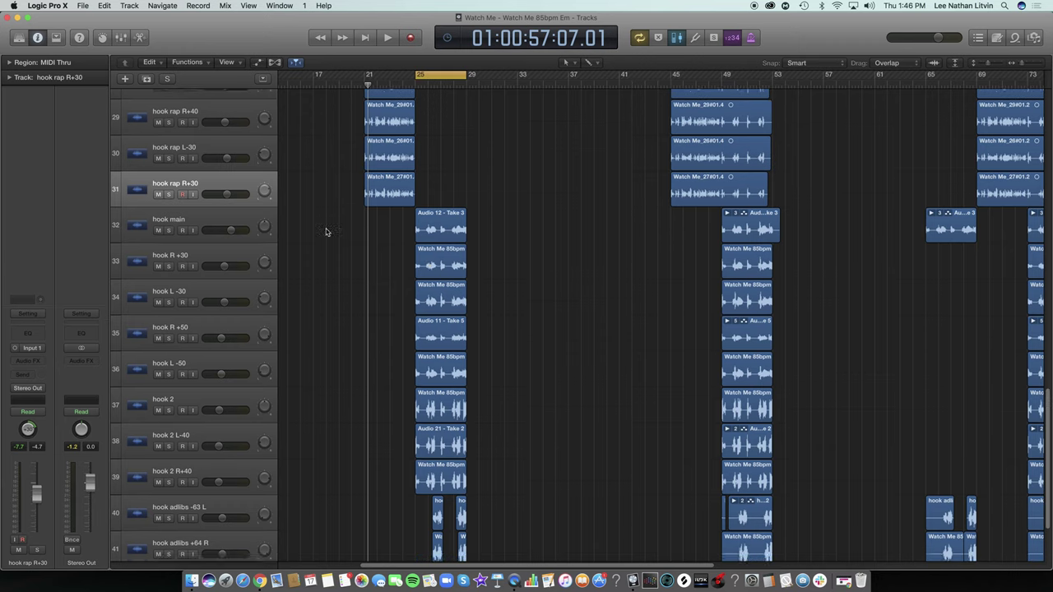
left_click(205, 236)
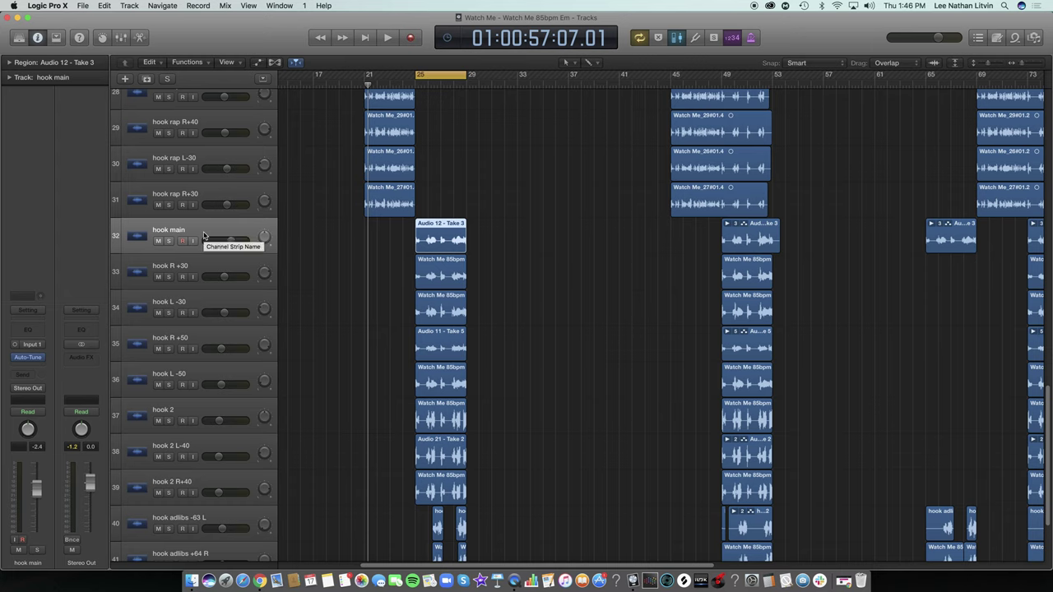
key("s")
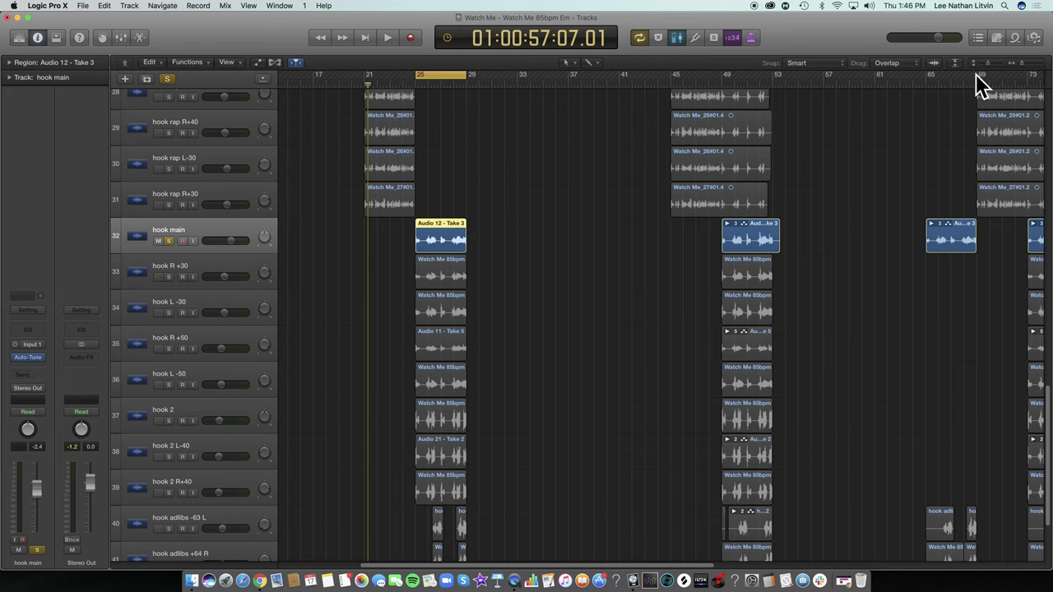
Play hook main and split its bar 25 region just after the first short phrase
left_click_drag(989, 65, 1038, 66)
key("space")
key("space")
key("space")
key("space")
key("super+t")
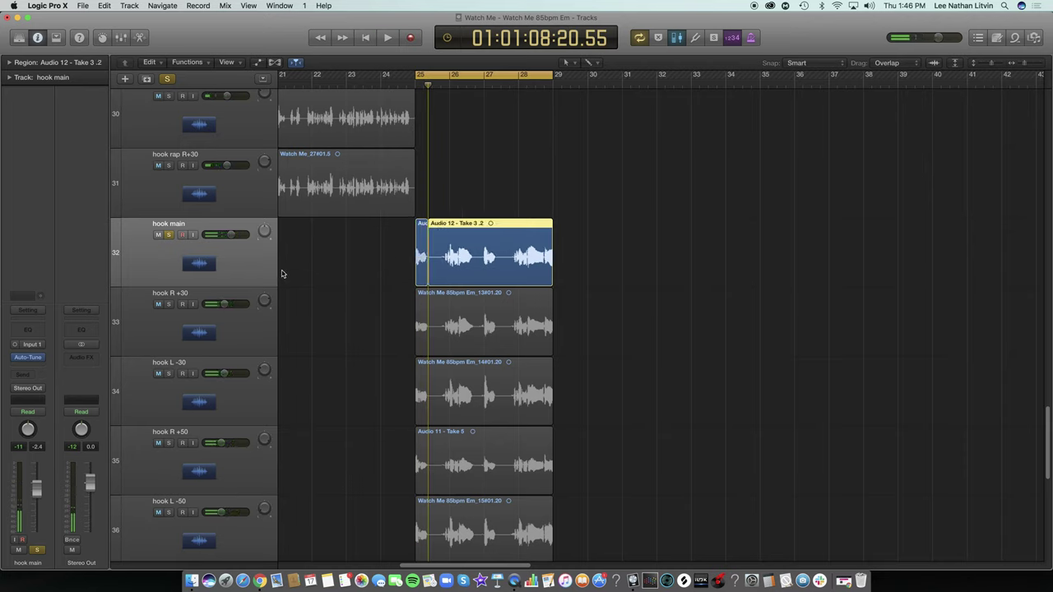
With cycling off, split hook main again just before bar 26 and delete the quiet piece between the cuts
key("c")
key("space")
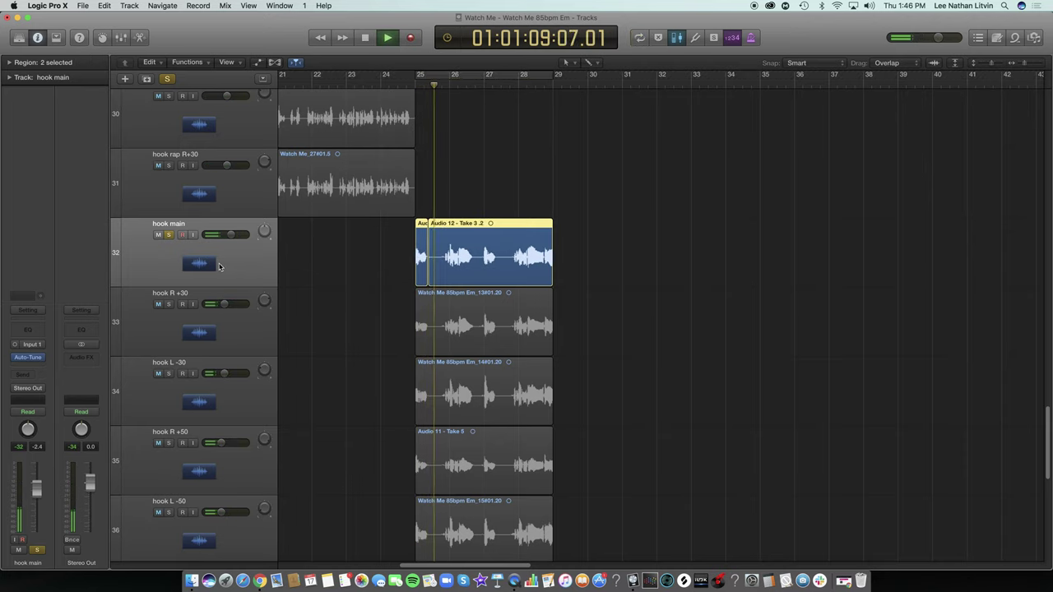
key("space")
key("super+t")
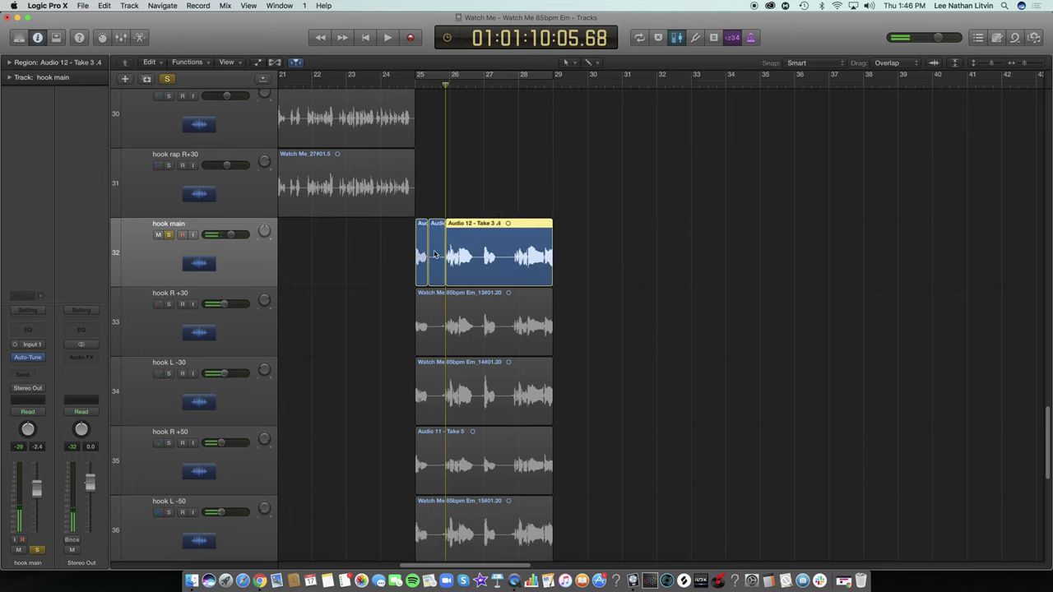
left_click(440, 257)
key("Delete")
Audition the edited hook main regions around bars 25 and 26 to check the cut
key("space")
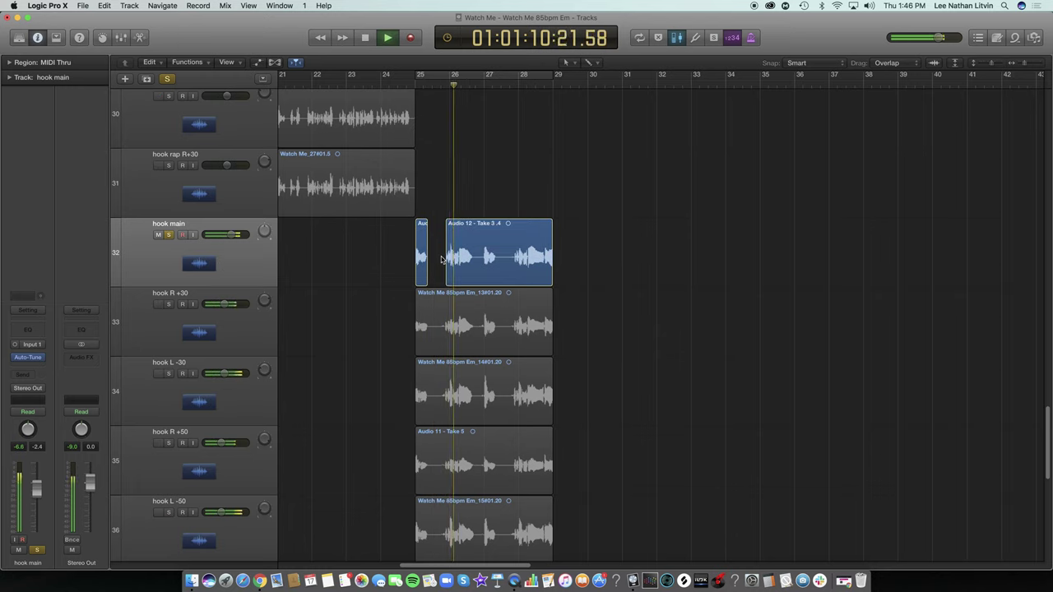
key("space")
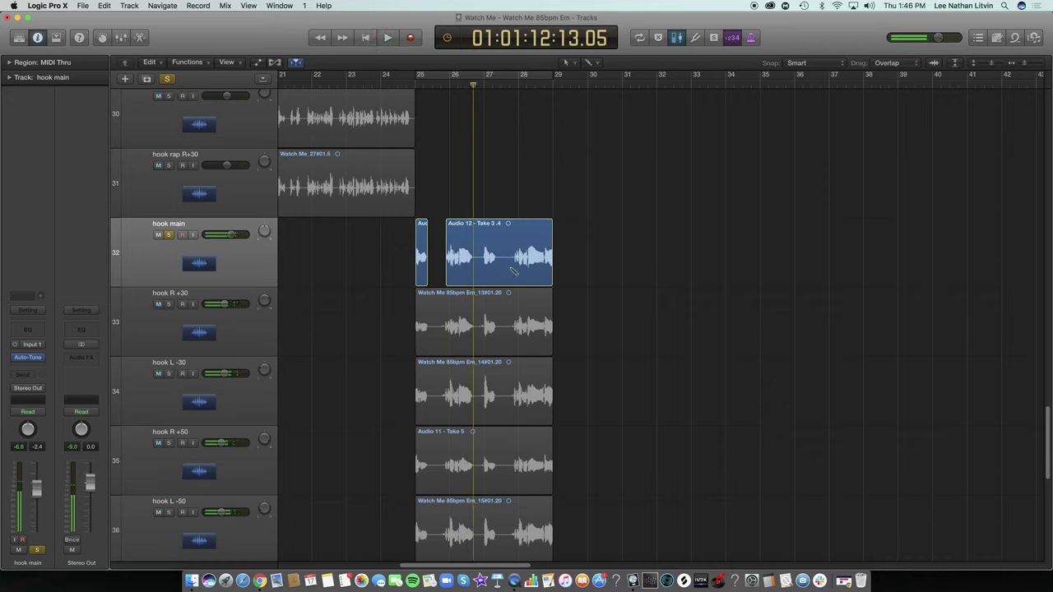
left_click(509, 272)
left_click(451, 84)
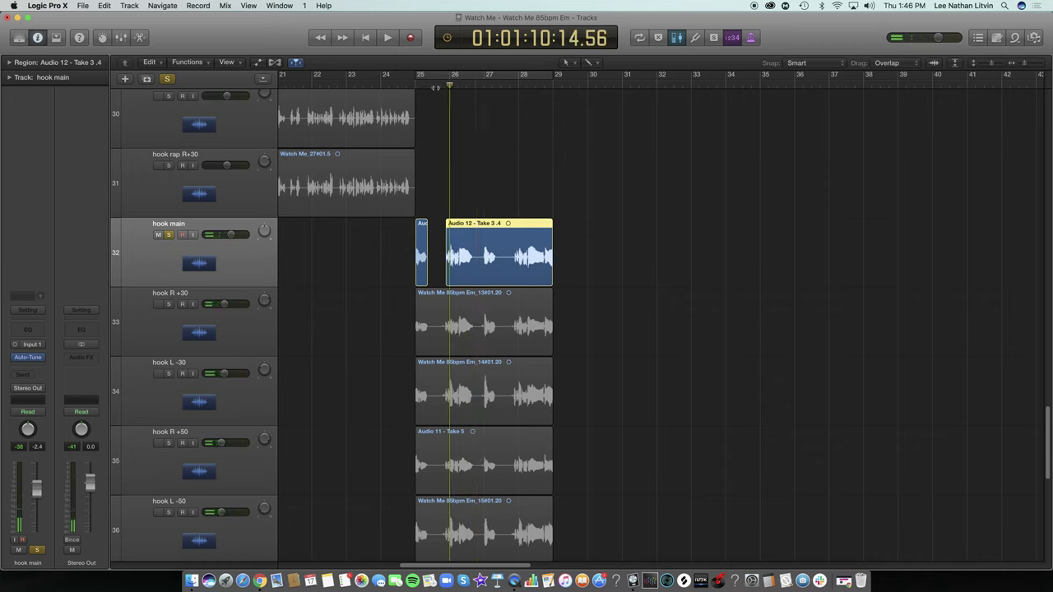
left_click(413, 84)
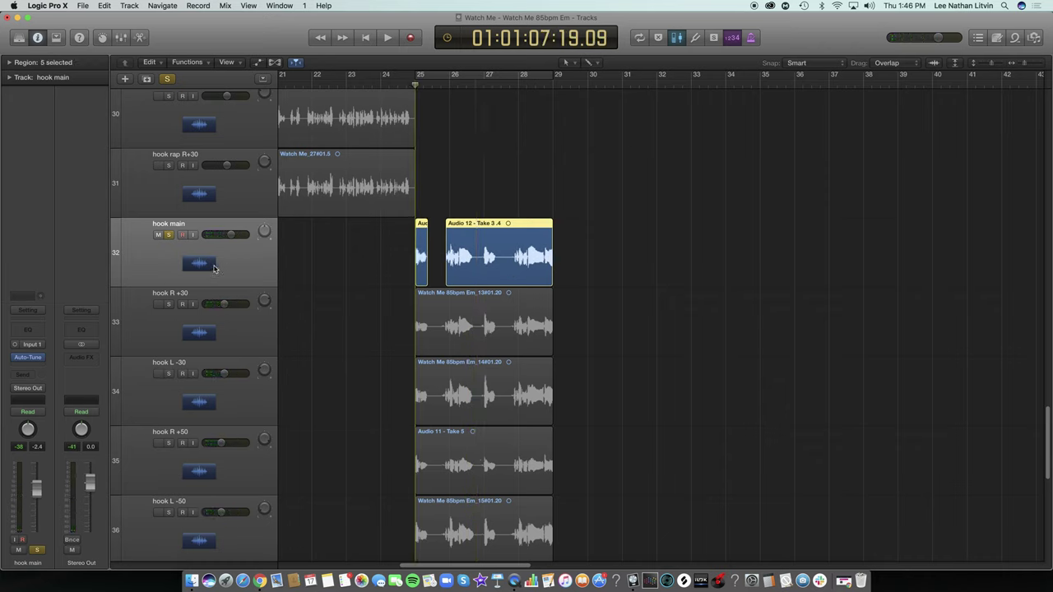
key("space")
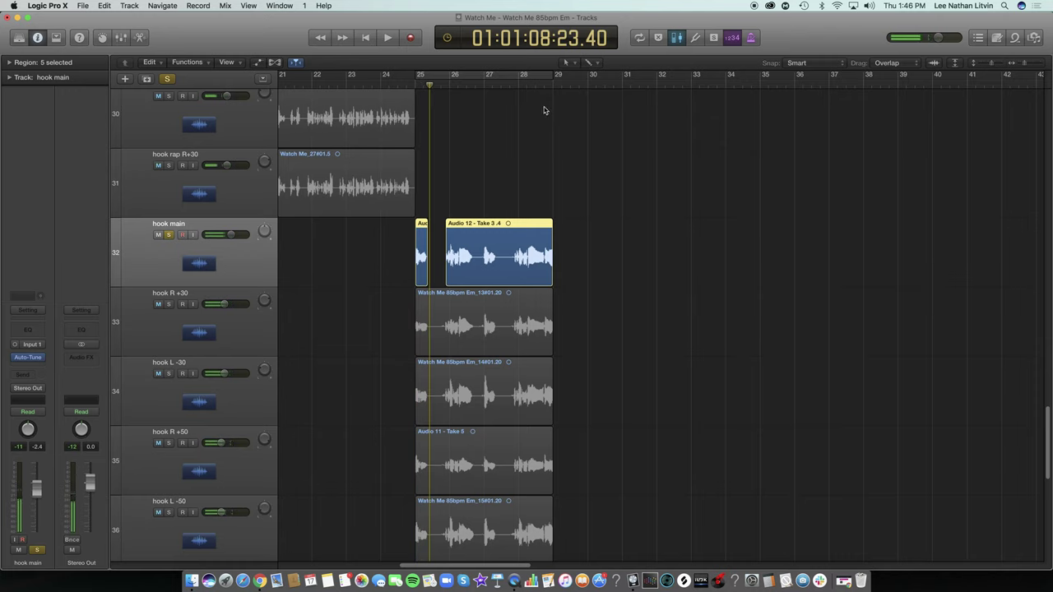
left_click(450, 82)
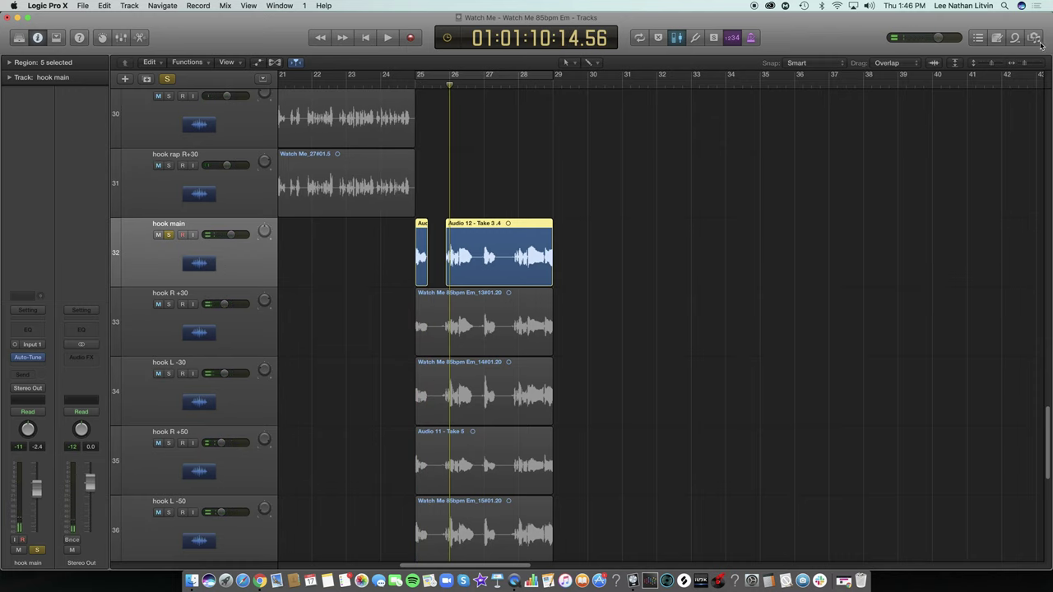
Try take 1 in the hook main take folder at bar 49 and play it from the folder's start
left_click_drag(1024, 63, 1021, 64)
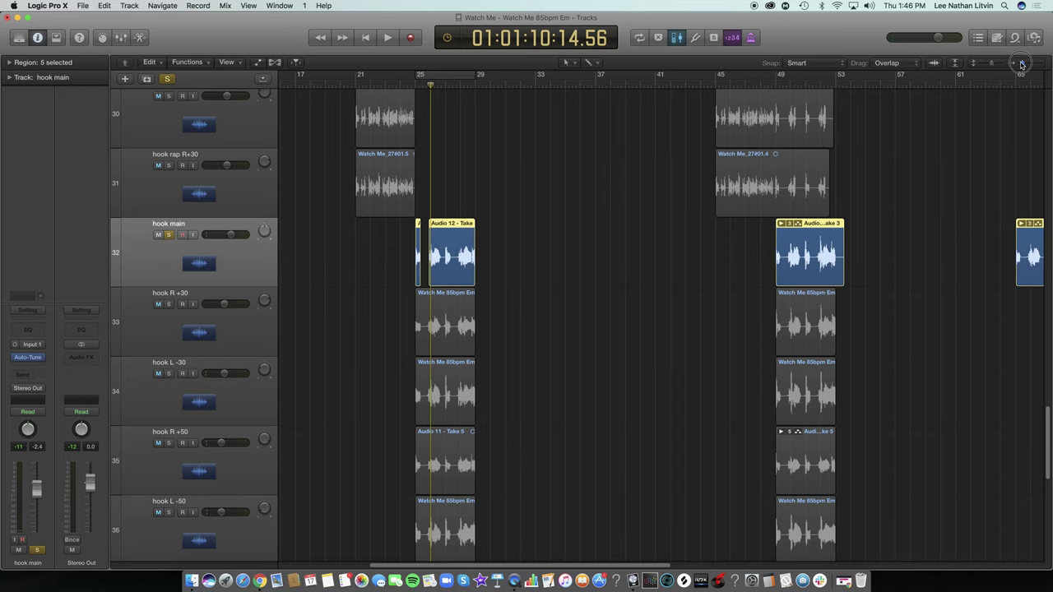
left_click(600, 404)
left_click(775, 86)
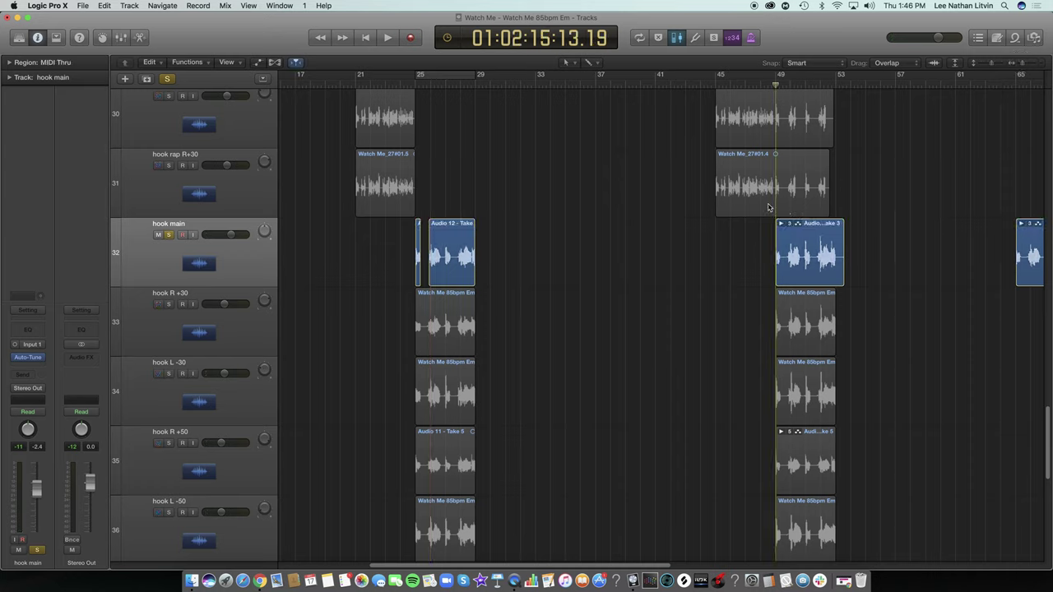
left_click(789, 223)
left_click(793, 239)
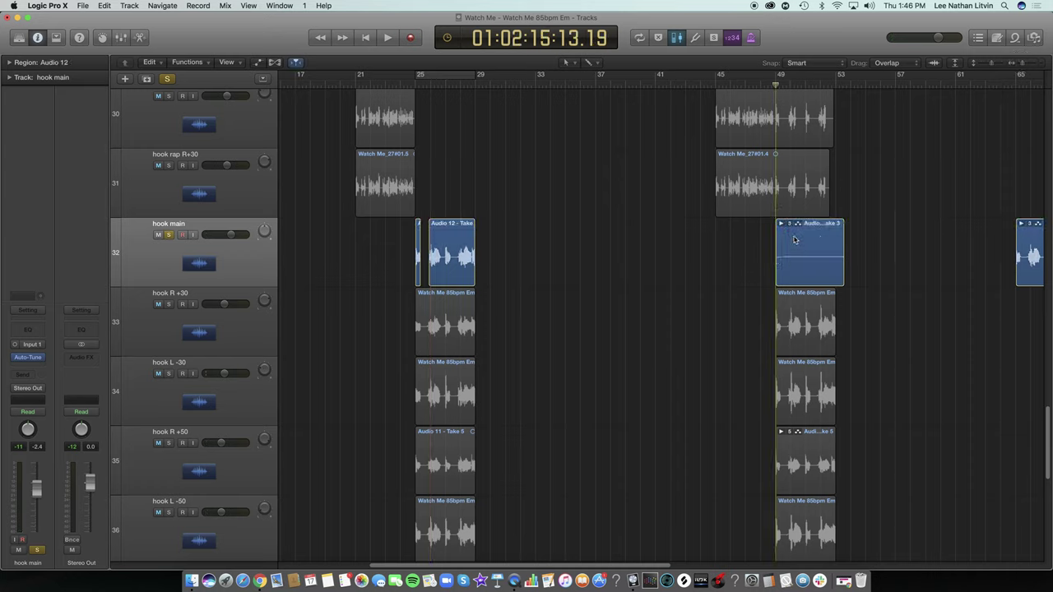
left_click(788, 229)
left_click(794, 242)
key("space")
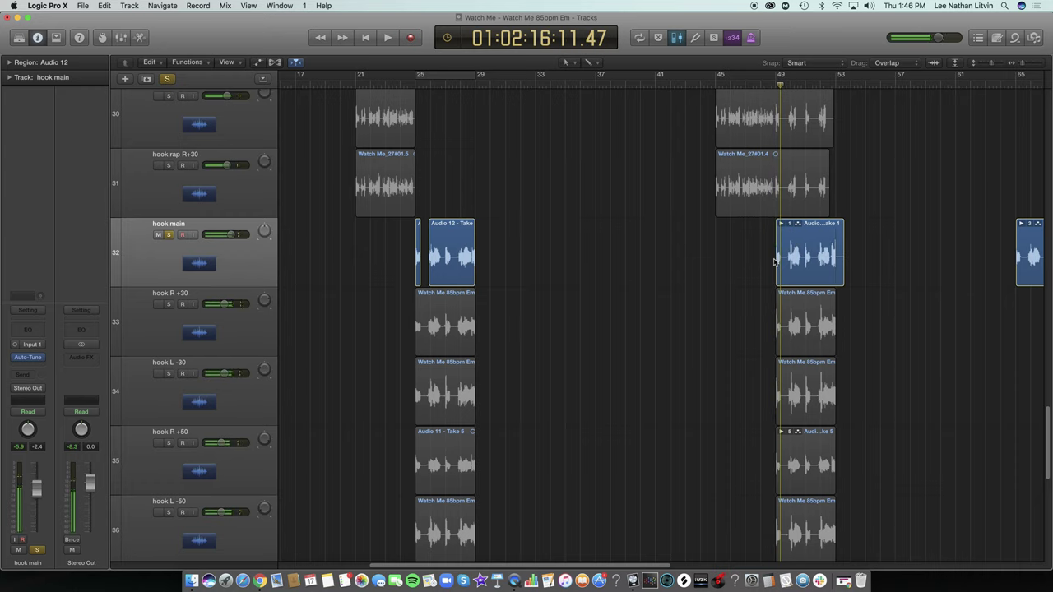
Replay the hook main phrase from bar 49 and switch its take folder back to take 3
left_click_drag(778, 264, 762, 266)
left_click(775, 83)
key("space")
key("space")
key("super+z")
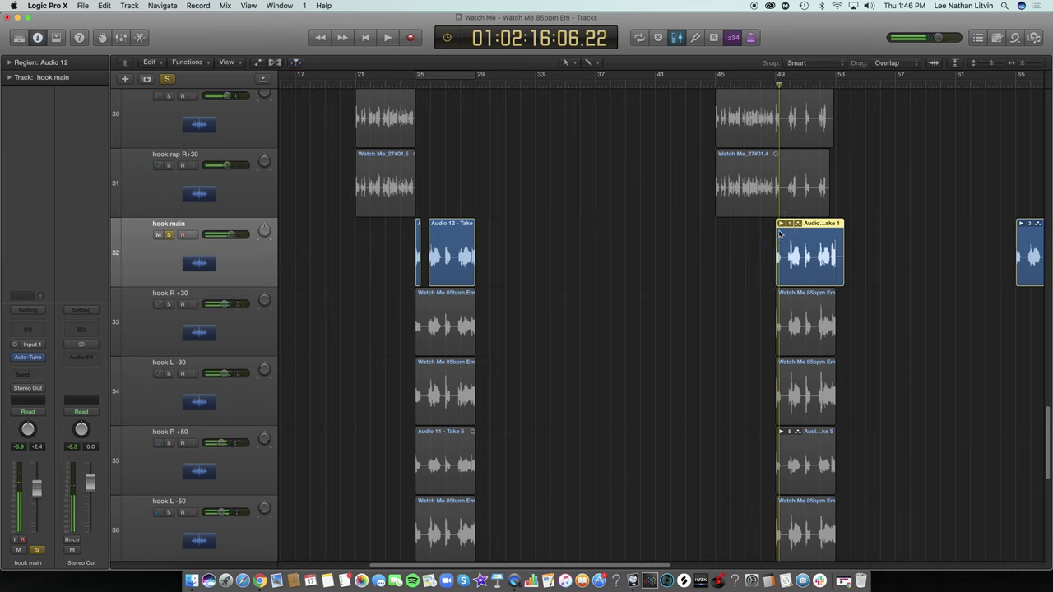
left_click(791, 223)
left_click(806, 242)
Rename the hook main track as "hook main RE RECORD" to flag it for a new recording
left_click(168, 224)
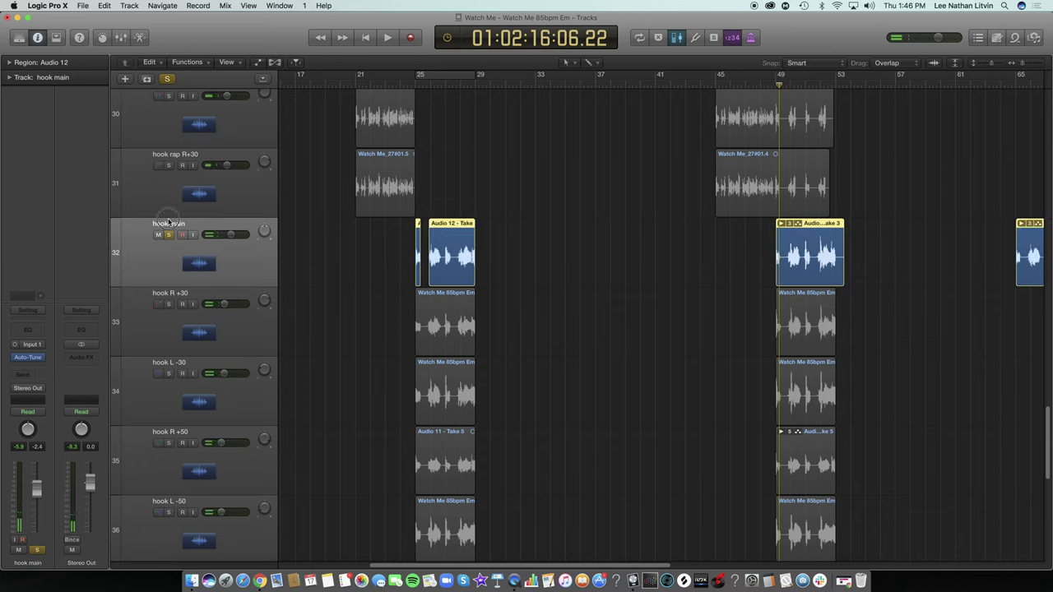
double_click(168, 224)
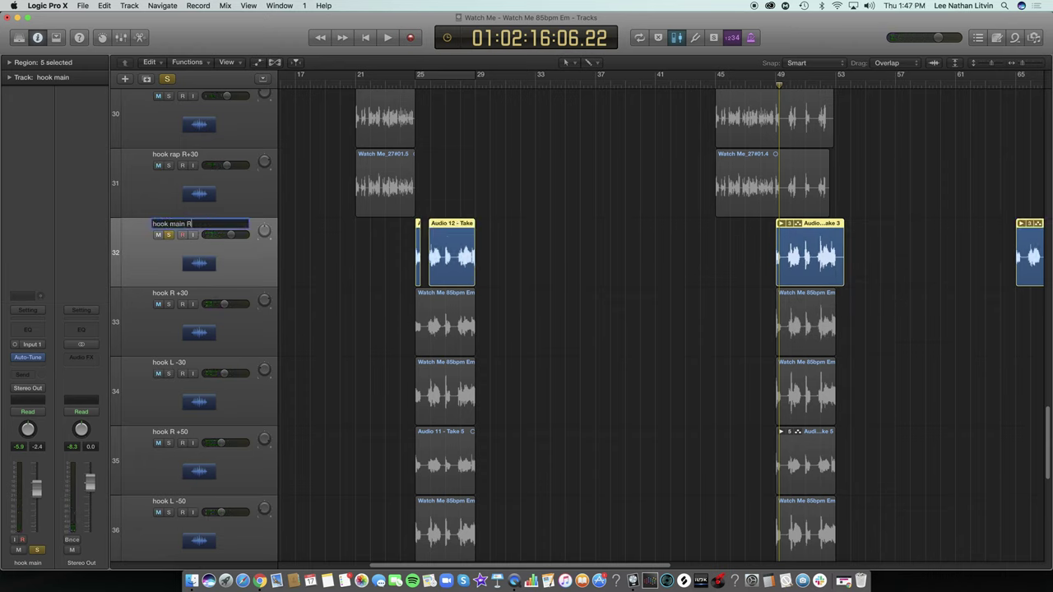
type("RE RECORD")
key("Return")
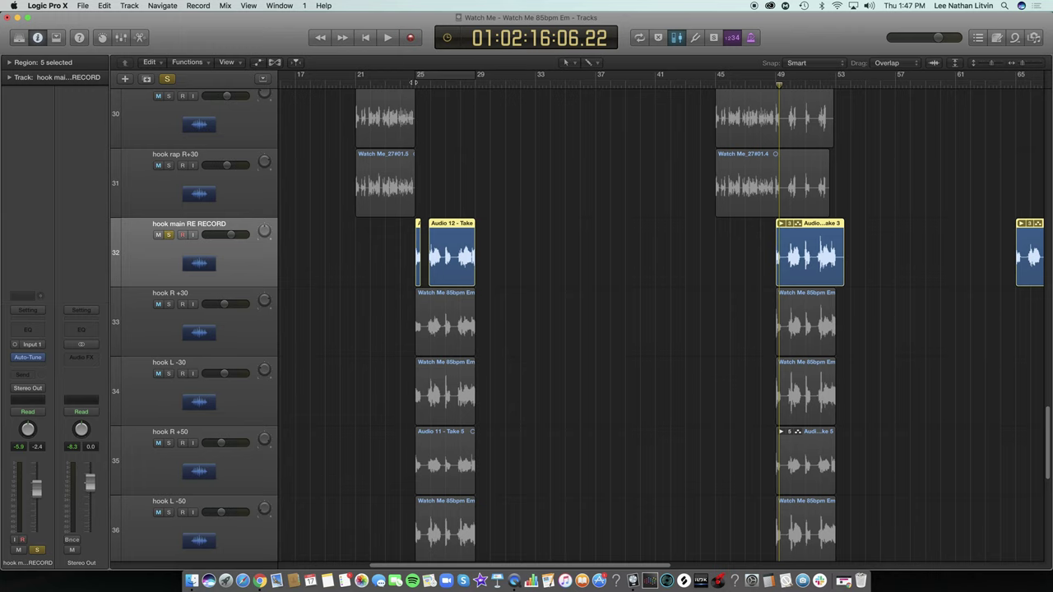
Play the edited regions of hook main RE RECORD from bar 25 and switch the solo to hook R +30
key("shift+space")
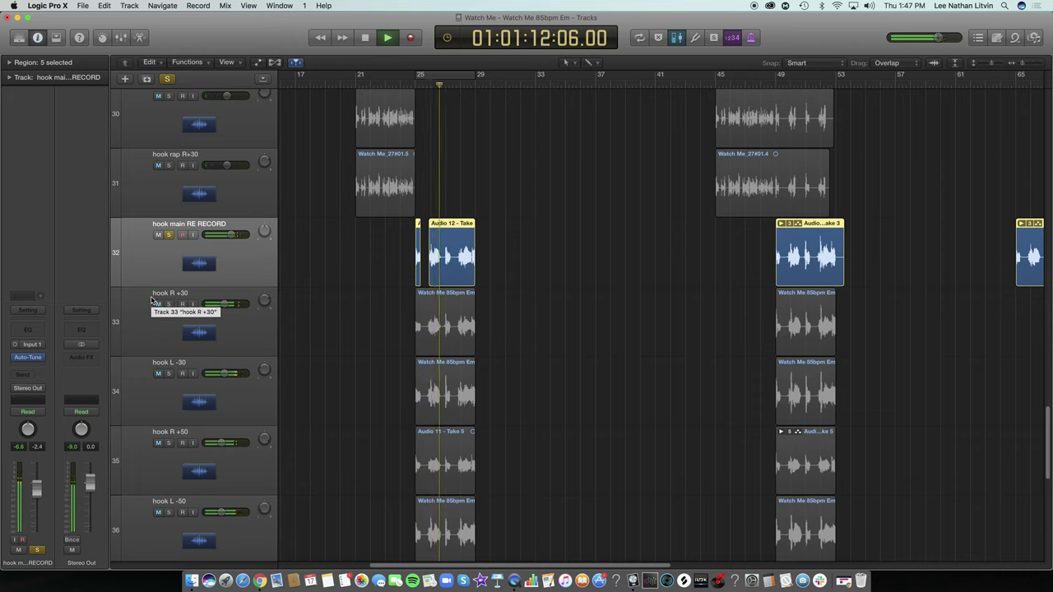
key("space")
left_click(170, 306)
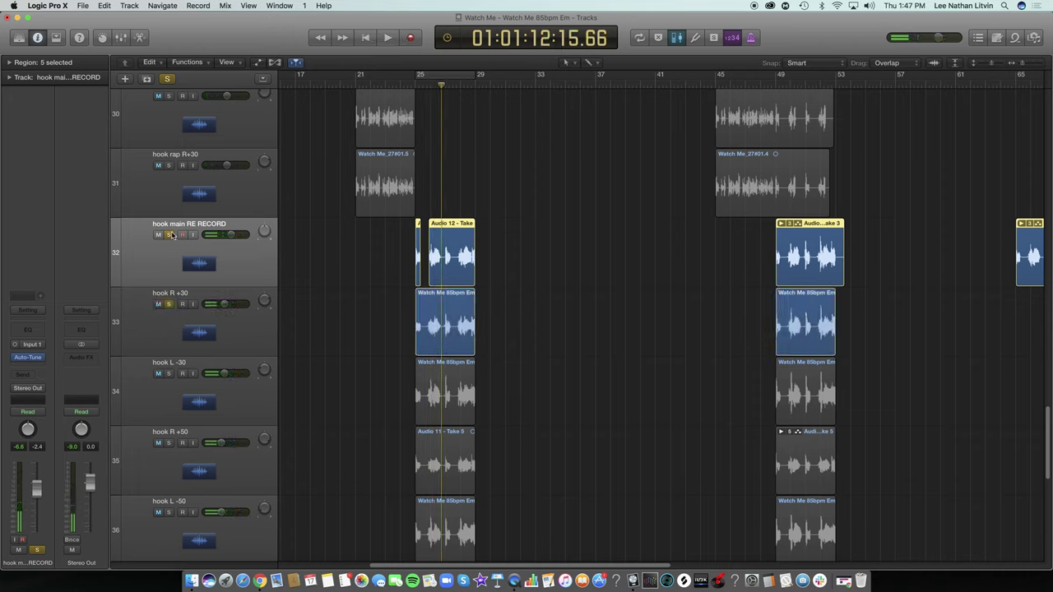
left_click(171, 235)
Raise the volume of hook R +30 and set its pan to 0, with the playhead at bar 25
left_click_drag(228, 305, 239, 305)
left_click(268, 303)
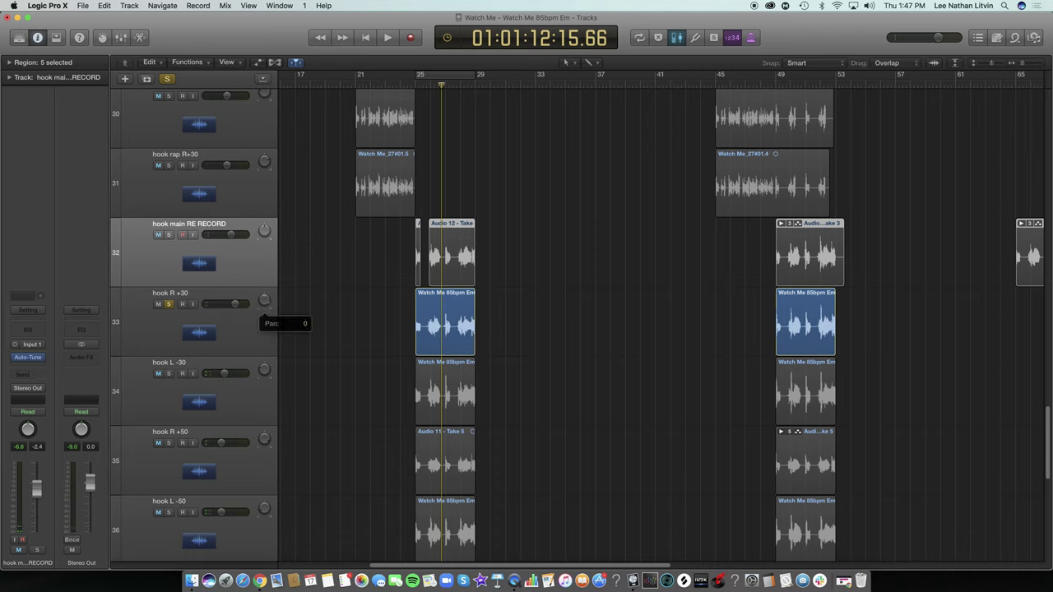
left_click(416, 85)
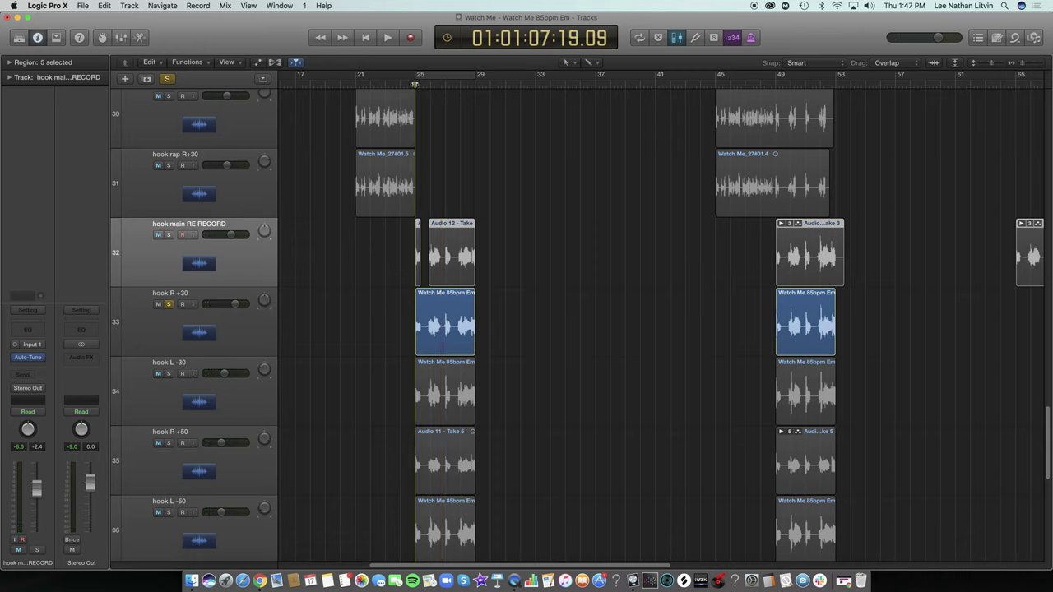
Play the hook R +30 track from bar 25 and split its region right after the first short phrase
key("space")
left_click(399, 345)
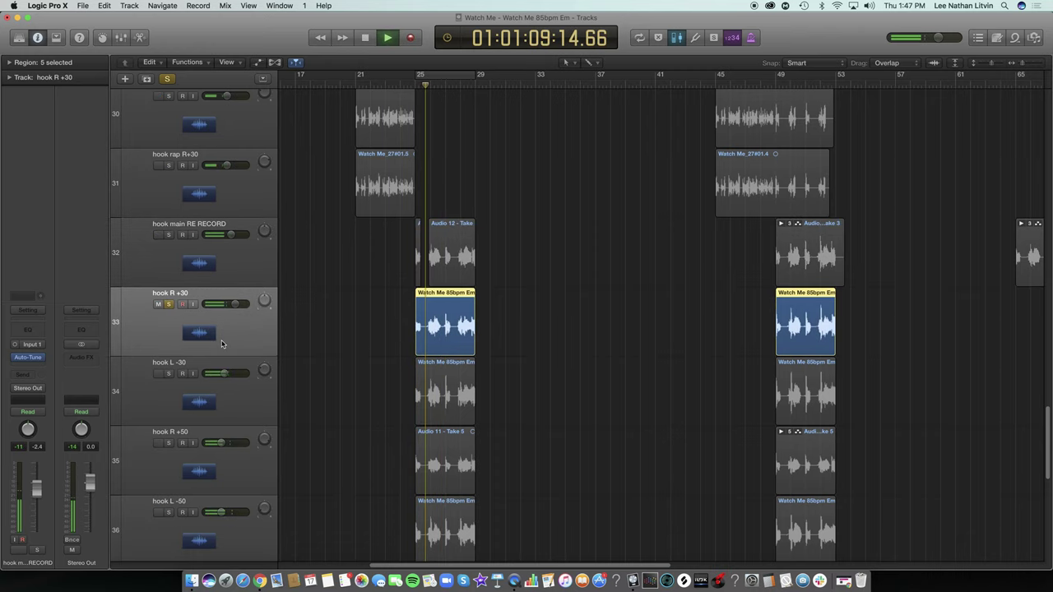
left_click(1024, 65)
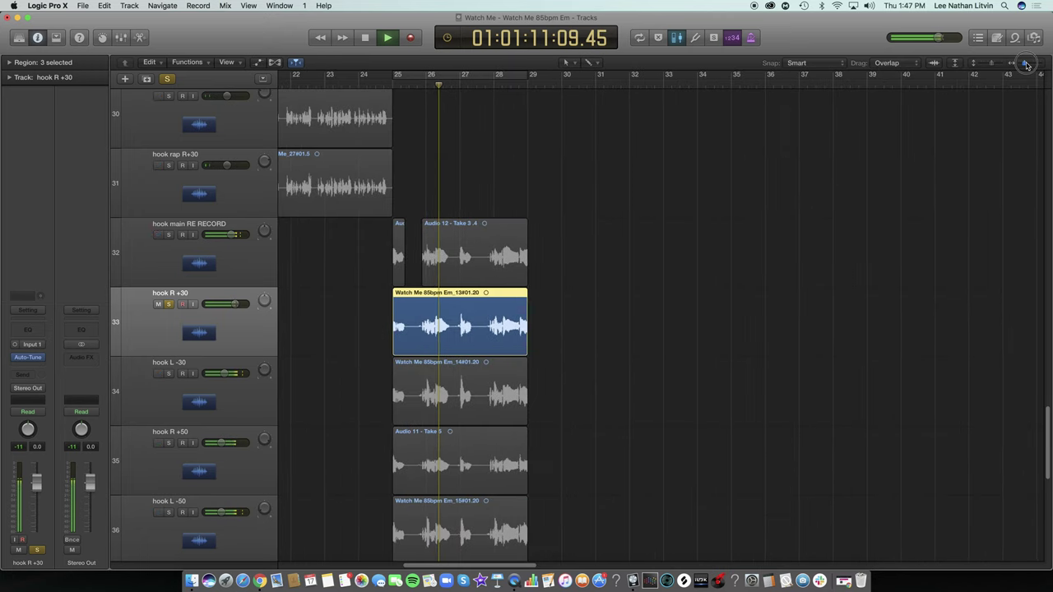
key("space")
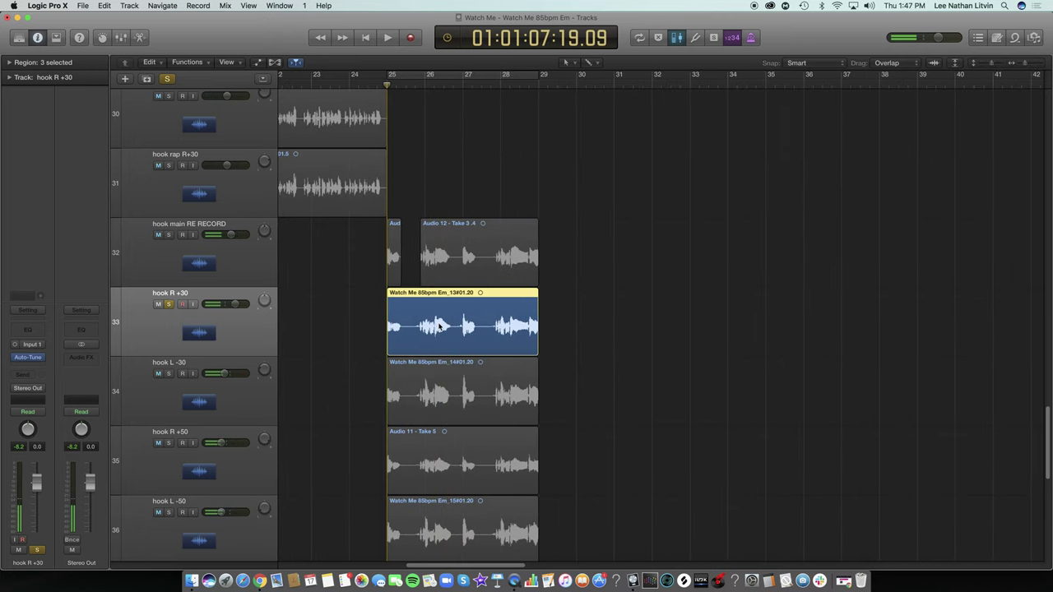
key("space")
key("super+t")
Split the hook R +30 region again just before the phrase leading into bar 26 and delete the silent piece between the phrases
key("space")
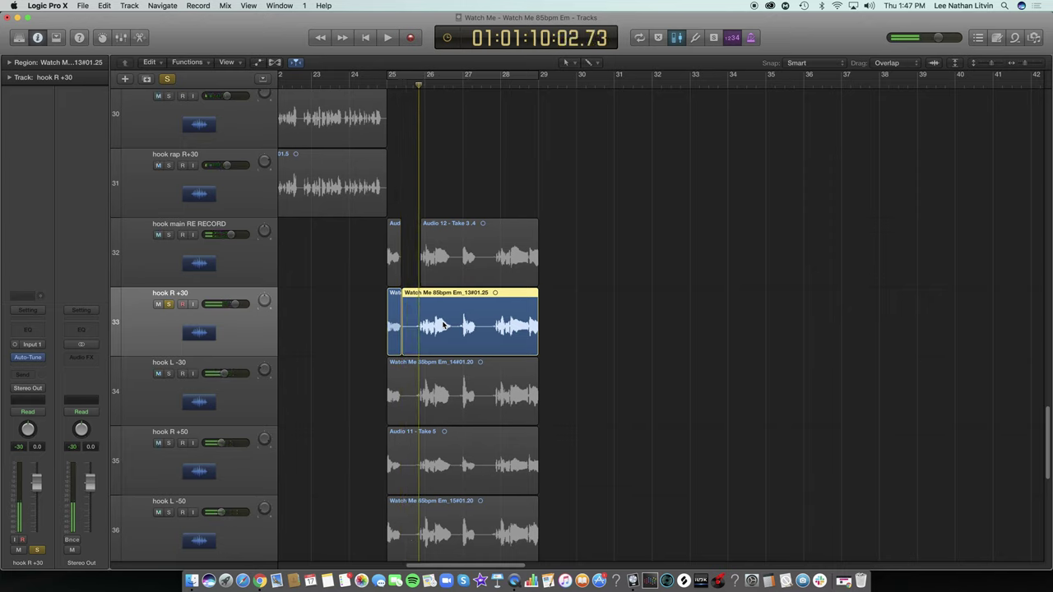
key("space")
key("super+t")
left_click(409, 328)
key("Delete")
Play the edited gap before bar 26 and set the secondary Command tool to the Fade Tool
key("space")
left_click(454, 322)
key("space")
left_click_drag(1026, 65, 1032, 66)
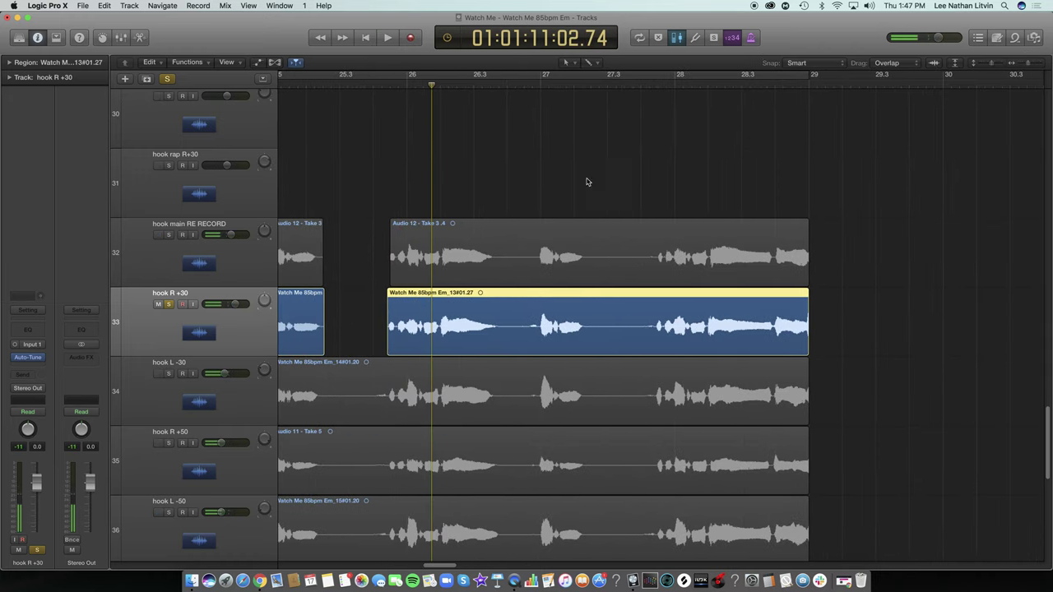
left_click(584, 63)
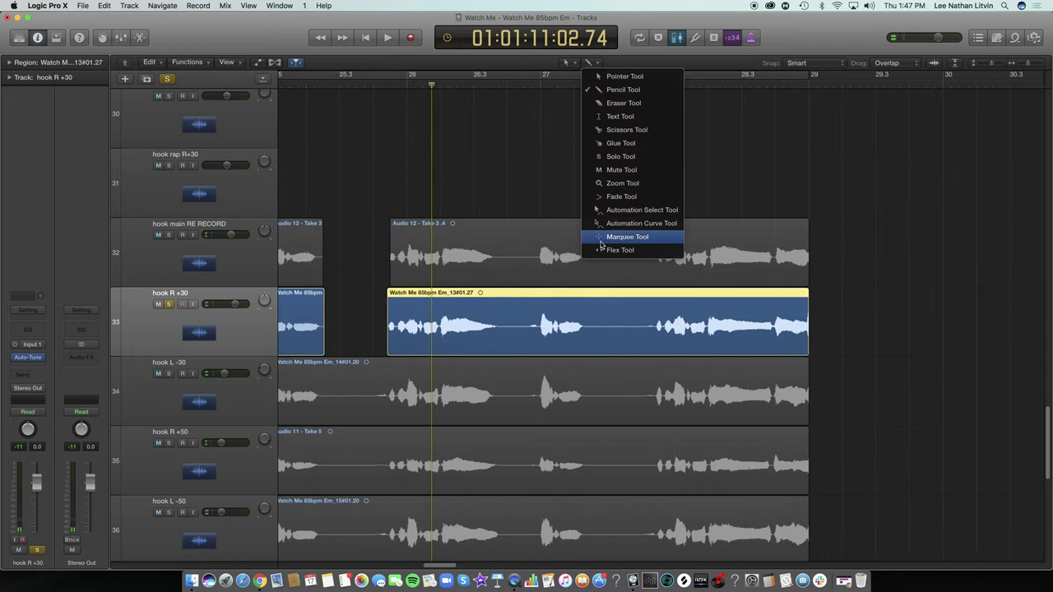
left_click(436, 307)
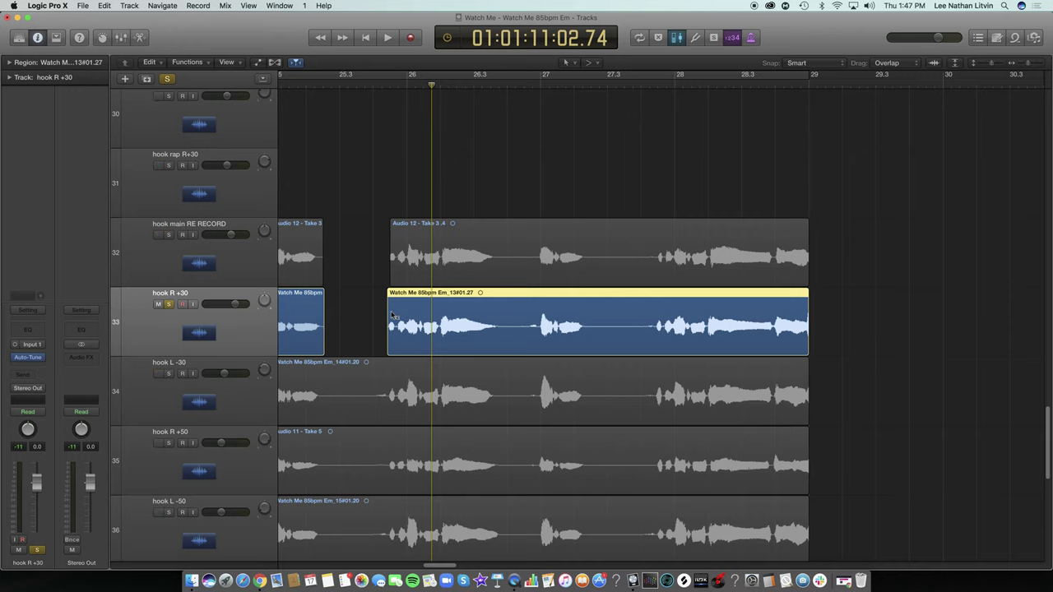
Add a short fade-in to the start of the hook R +30 region just before bar 26 and play the transition
left_click(1031, 64)
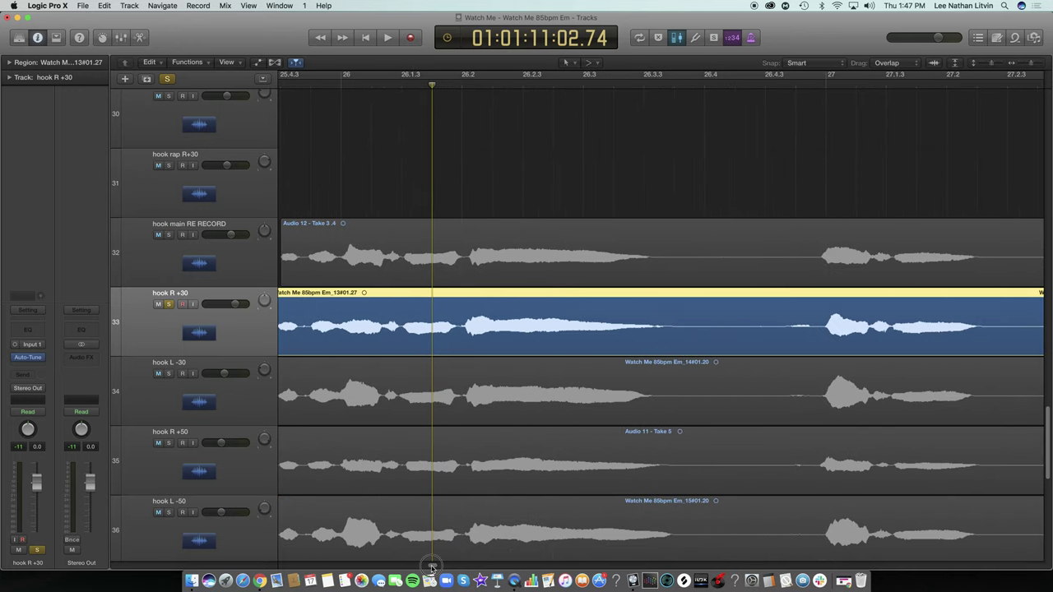
scroll(509, 337, "left", 5)
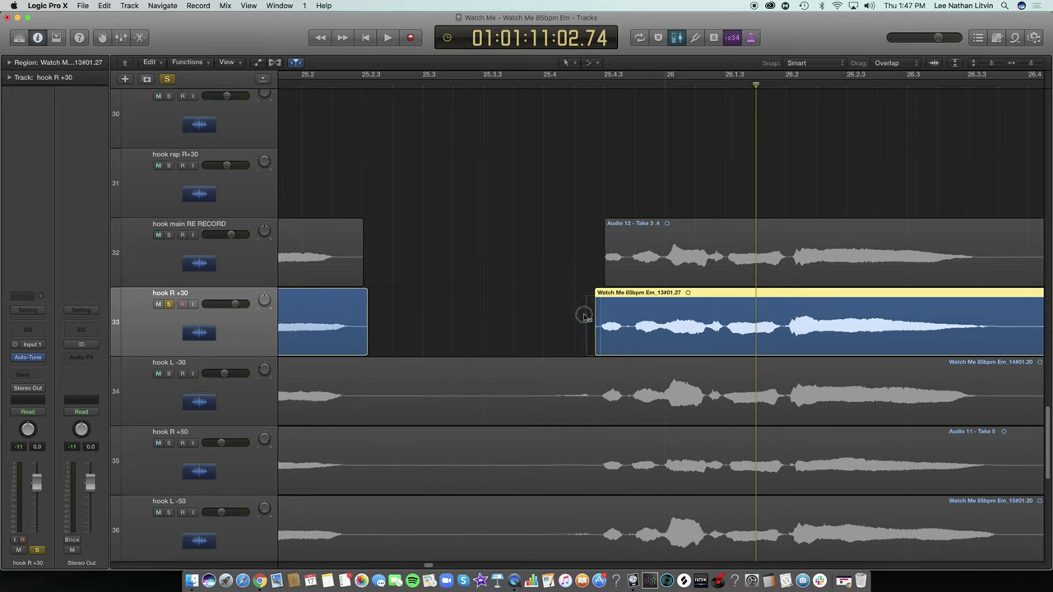
left_click(515, 86)
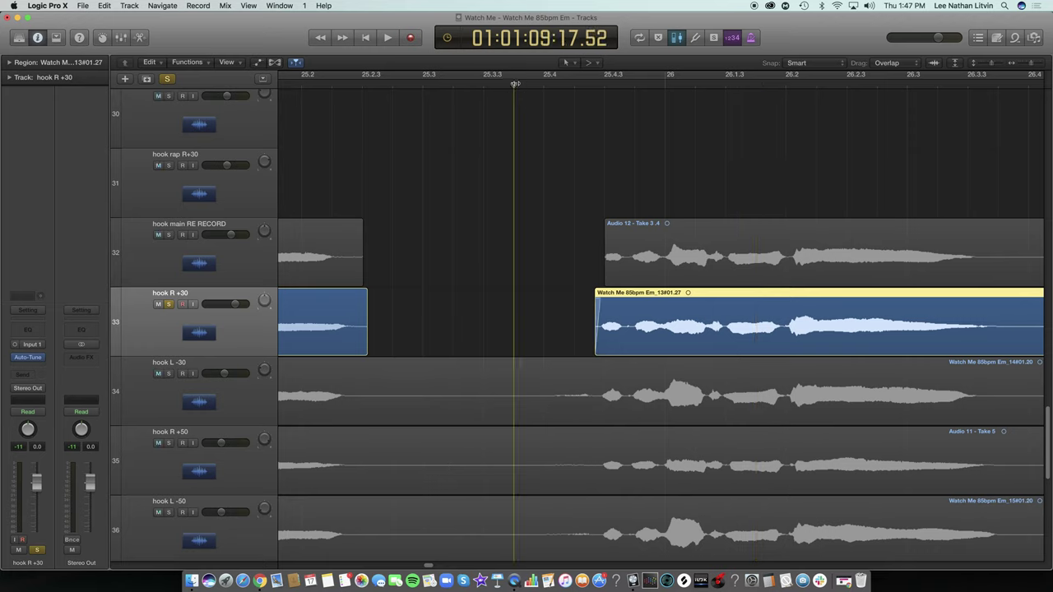
key("space")
key("space")
Add a short fade-out to the end of the first hook R +30 region after bar 25 and play the transition
left_click(312, 85)
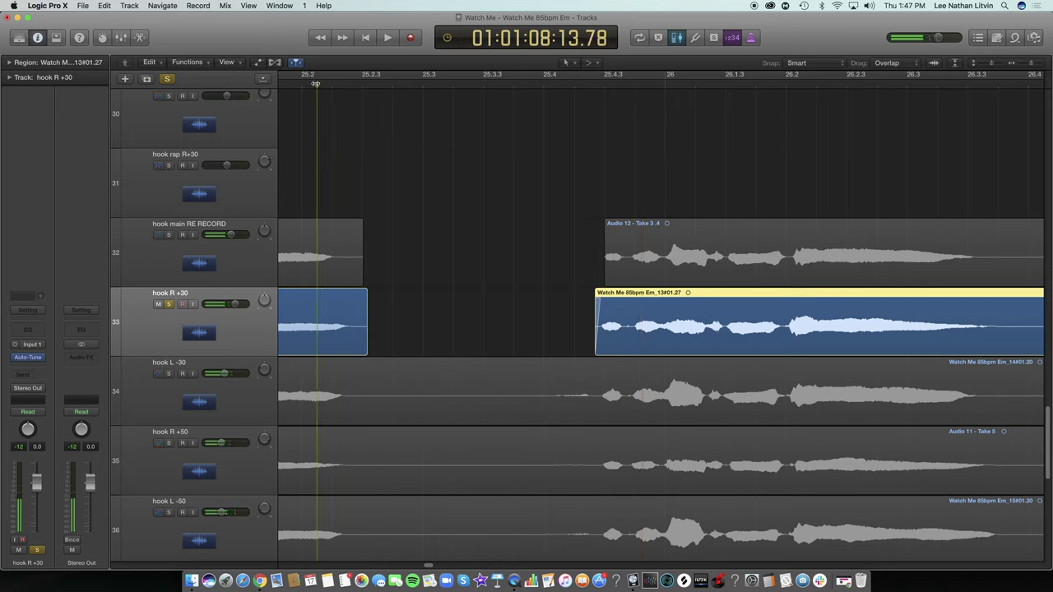
key("space")
key("space")
left_click(361, 312)
left_click_drag(427, 311, 428, 311)
left_click(292, 85)
key("space")
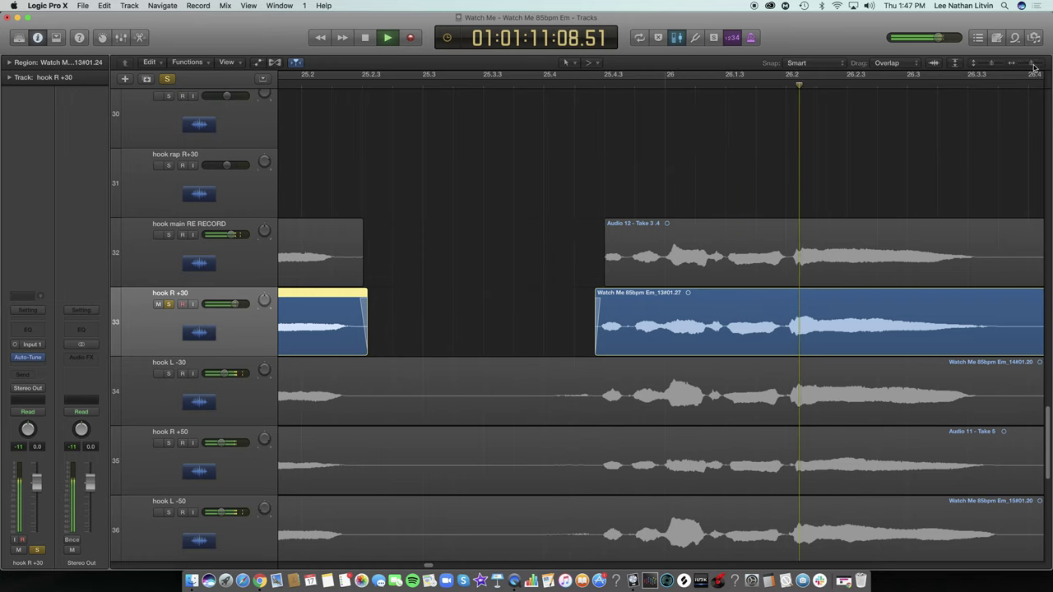
key("space")
Select the hook R +30 region spanning bar 26 and split it right after the phrase that ends before bar 27
left_click_drag(1029, 67, 1028, 68)
left_click(493, 296)
key("space")
left_click(363, 85)
key("space")
key("space")
key("super+t")
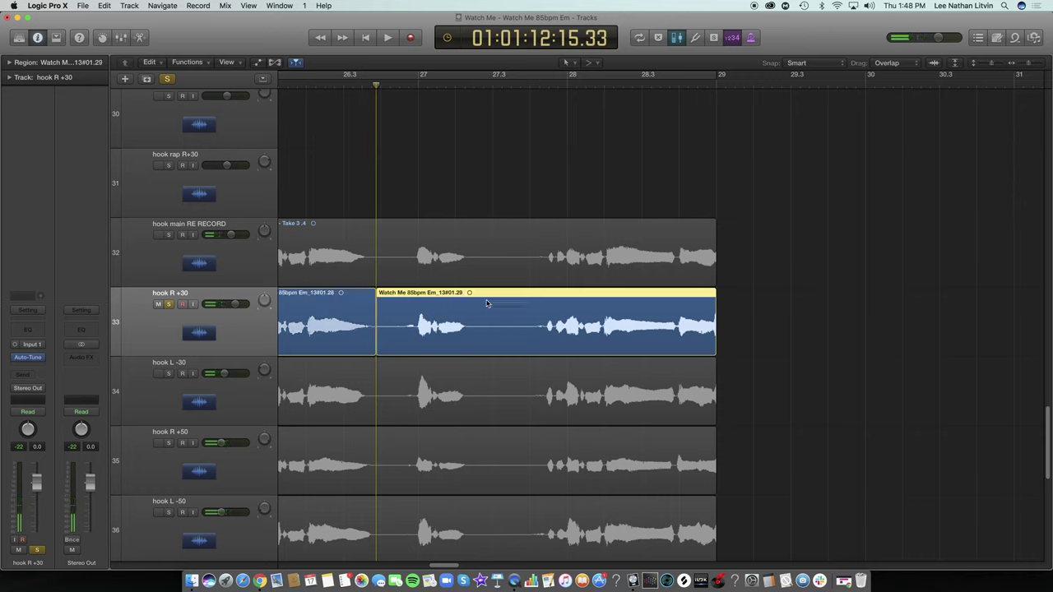
Split the hook R +30 region at the start of the bar 27 phrase and delete the breath piece before it
key("space")
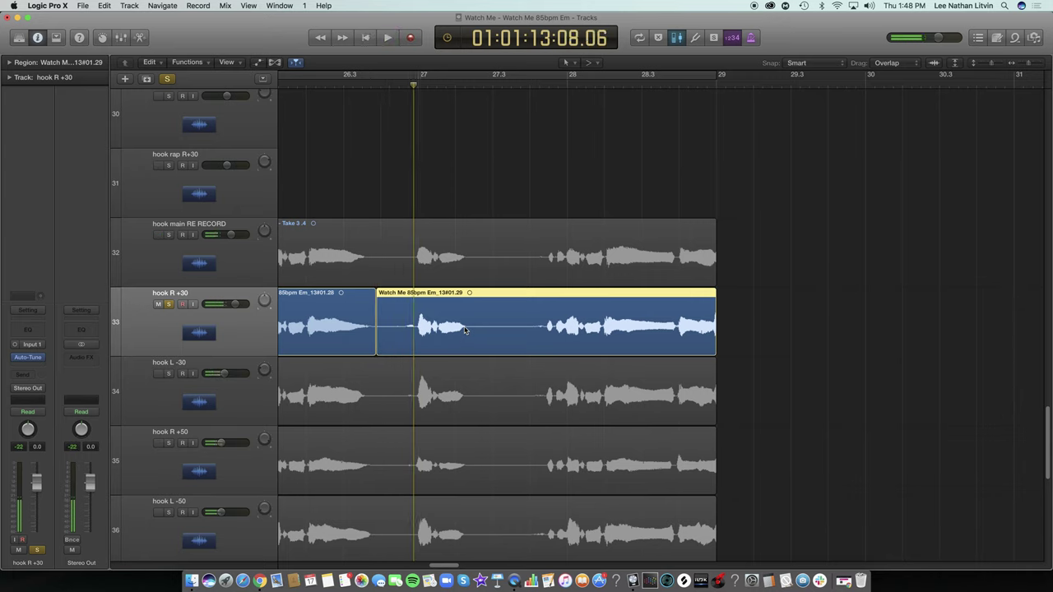
key("super+t")
left_click(388, 296)
key("Delete")
Split the hook R +30 region right after the short phrase at bar 27
key("space")
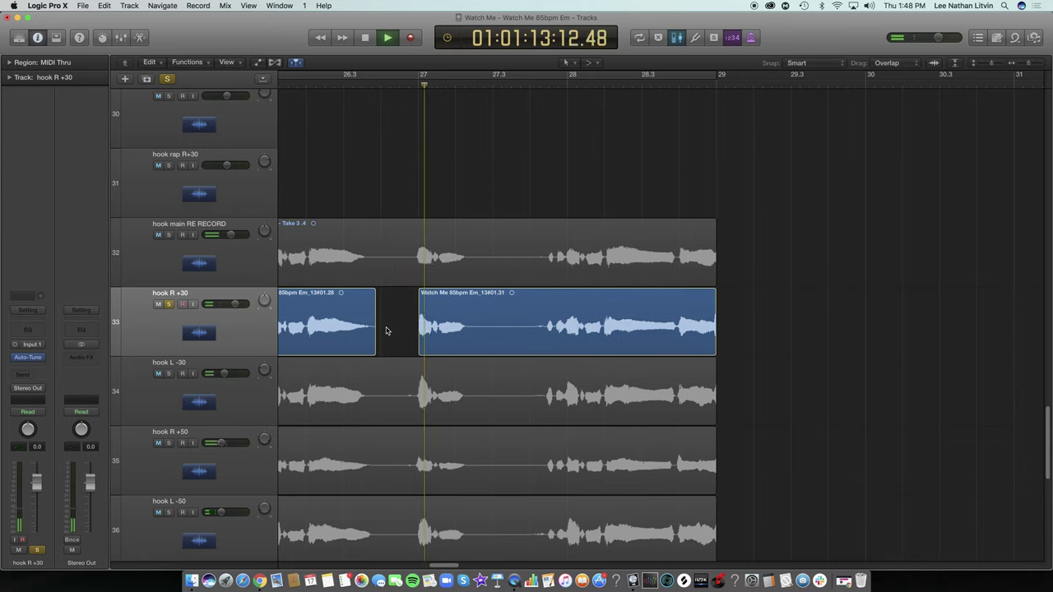
key("space")
key("super+t")
Split the remaining hook R +30 region just before the phrase leading into bar 28 and delete the silent piece in front of it
key("space")
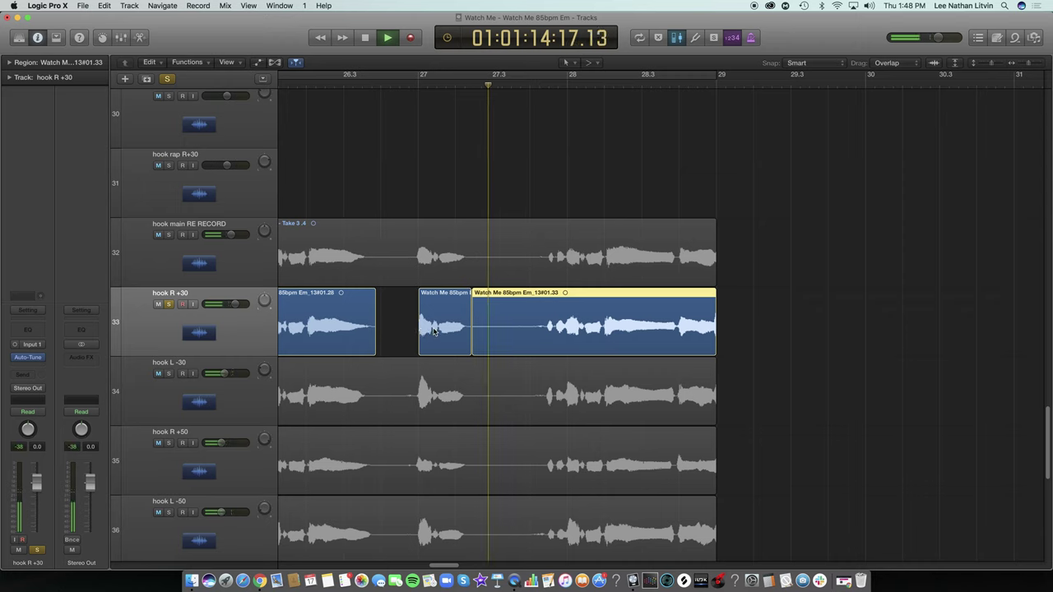
key("space")
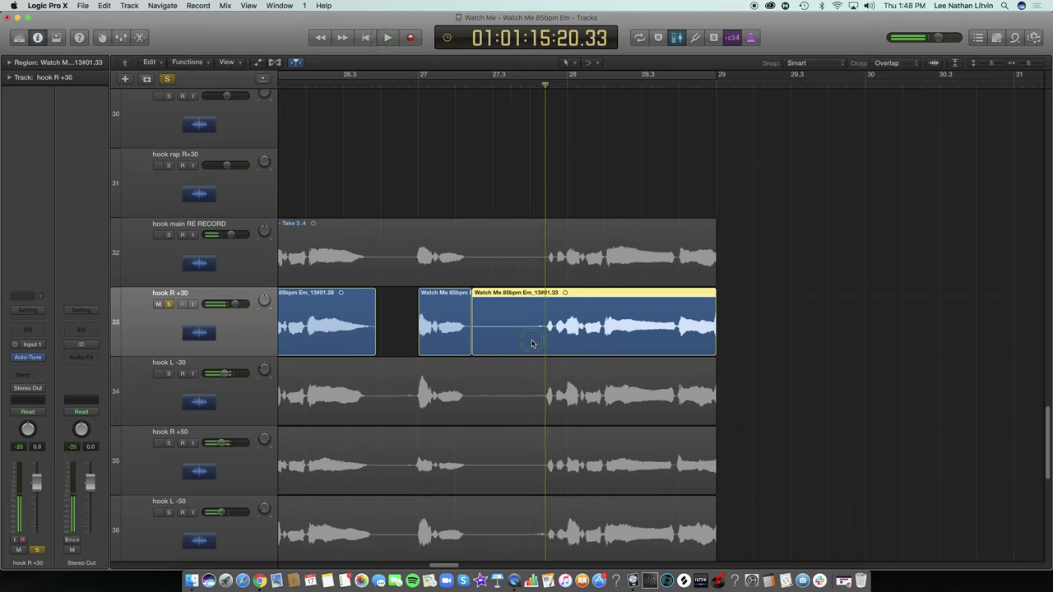
key("super+t")
key("space")
key("space")
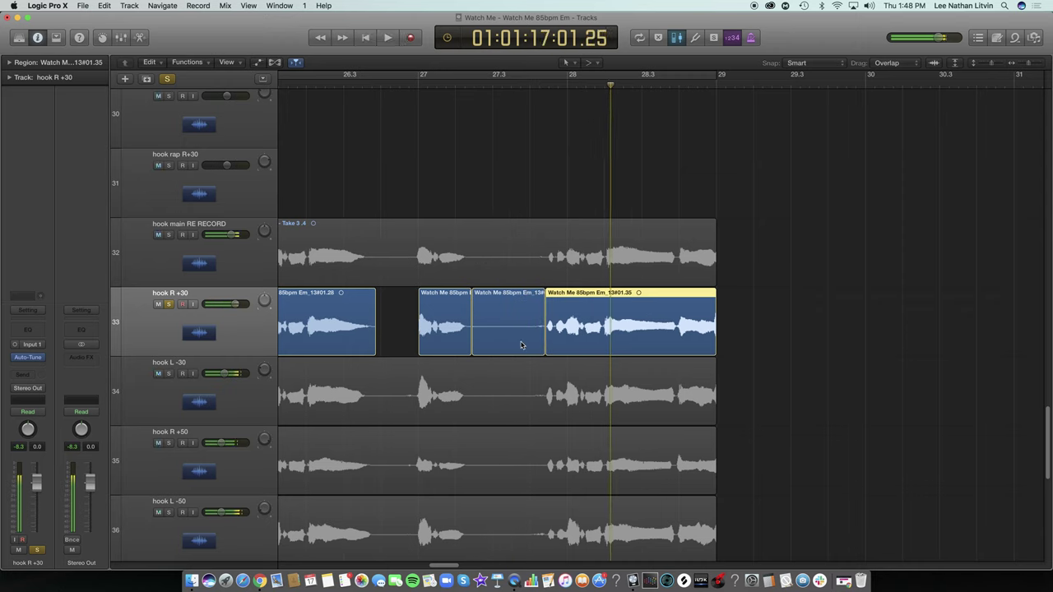
left_click(511, 338)
key("Delete")
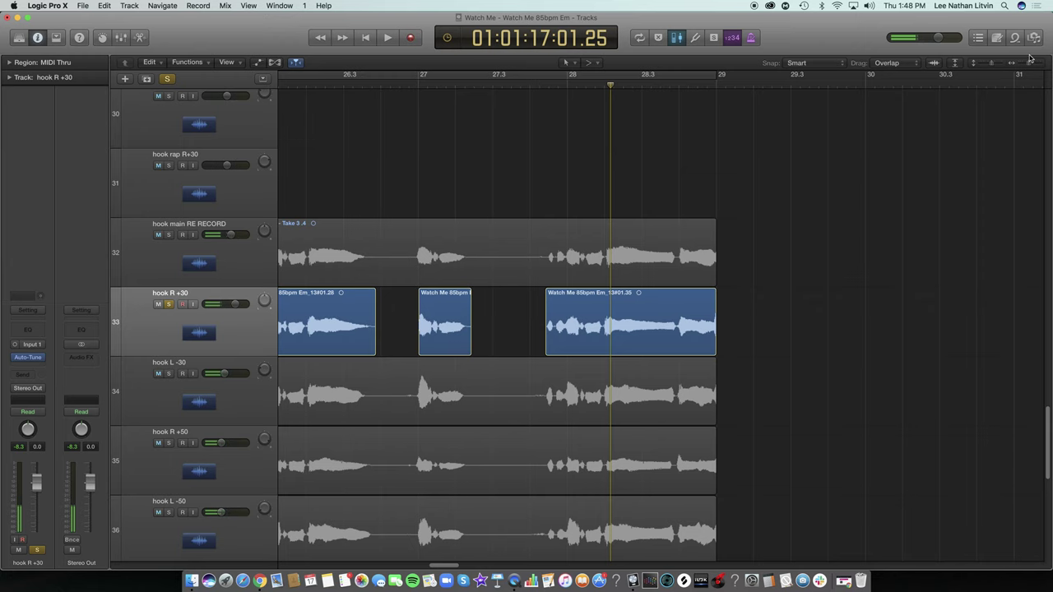
Add a very short fade-in to the start of the bar 27 region on hook R +30 and play it
left_click_drag(1028, 65, 1034, 65)
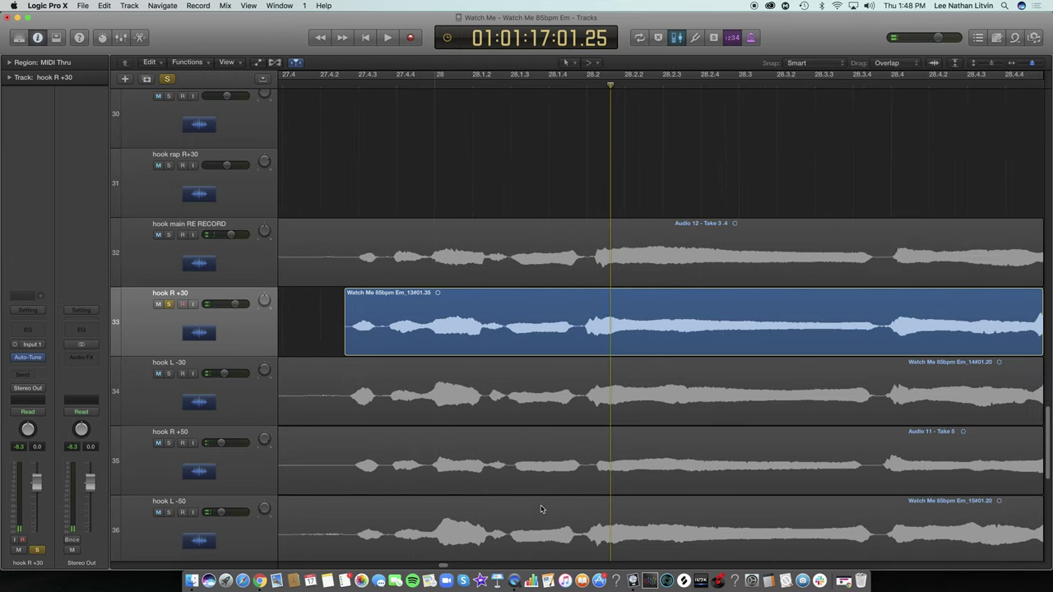
scroll(580, 300, "left", 10)
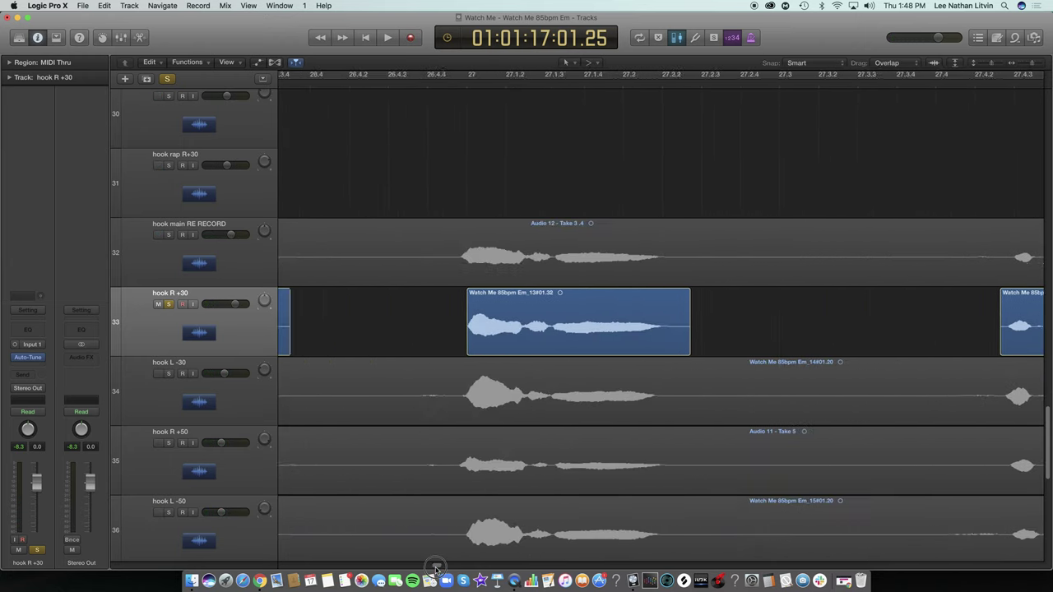
left_click(580, 301)
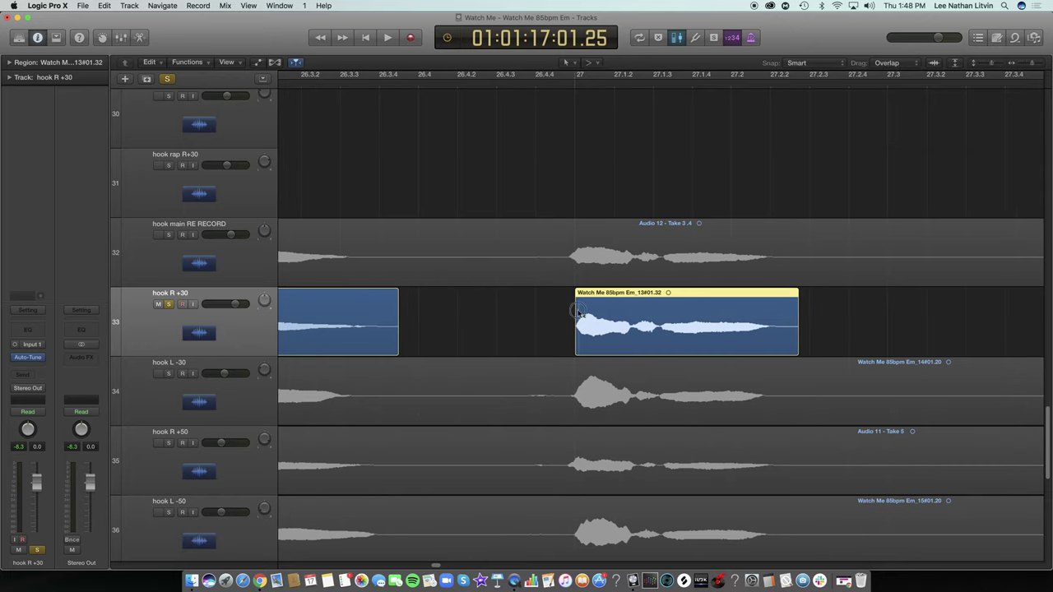
left_click(522, 86)
key("space")
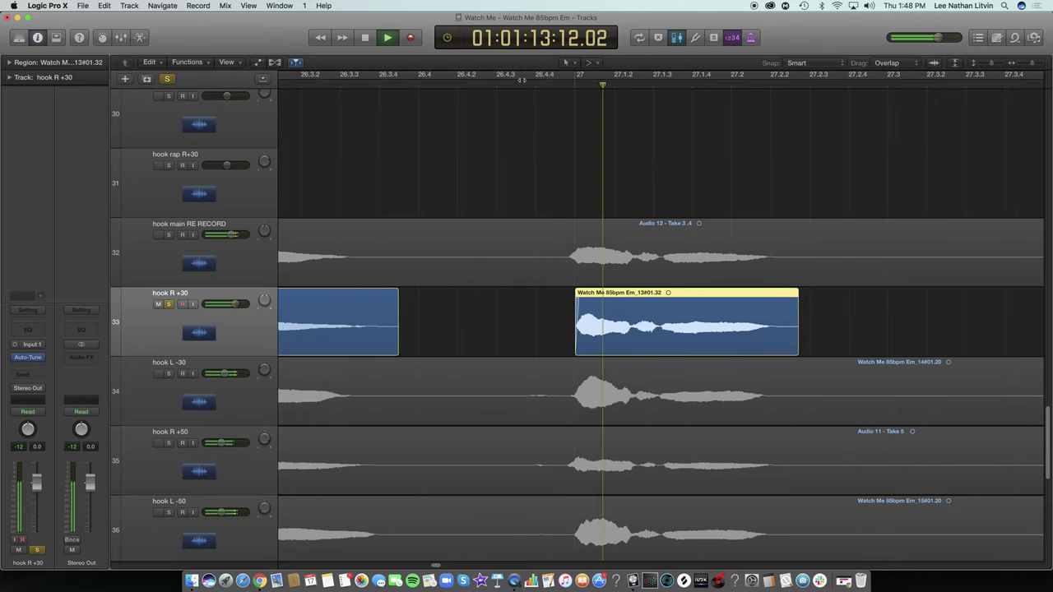
Add a short fade-out to the end of the hook R +30 region that stops before bar 27 and play the transition
left_click(379, 87)
key("space")
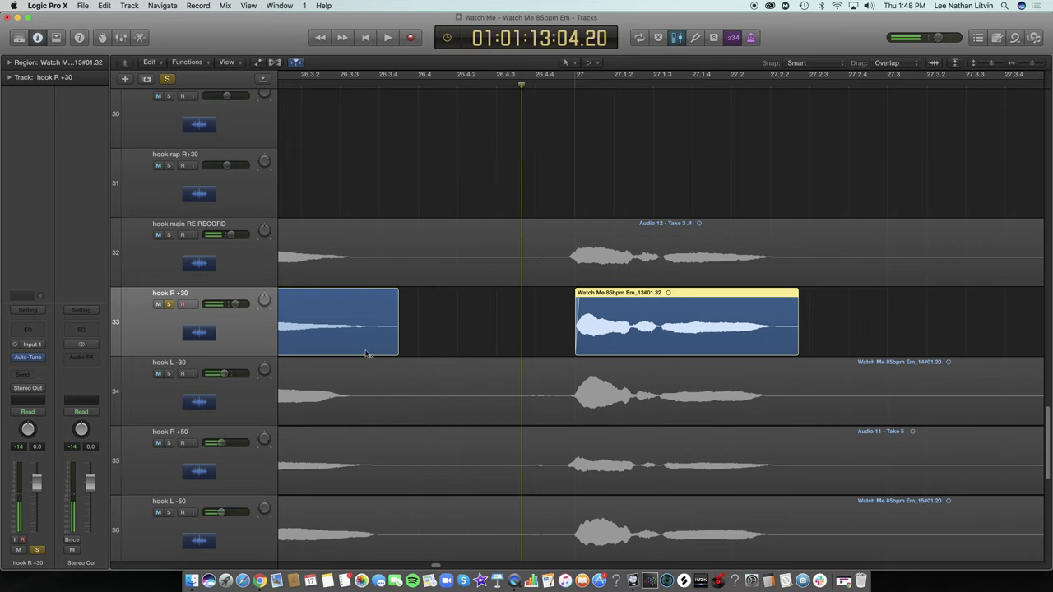
left_click(382, 323)
left_click(297, 87)
key("space")
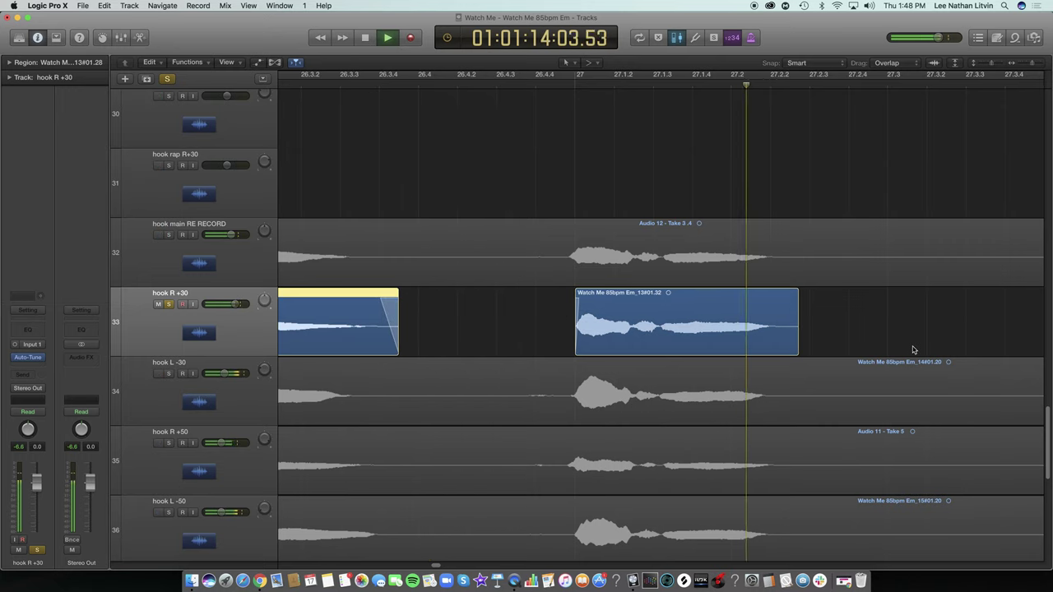
Fade out the end of the short bar 27 region and fade in the start of the last hook R +30 region before bar 28
key("space")
left_click(796, 328)
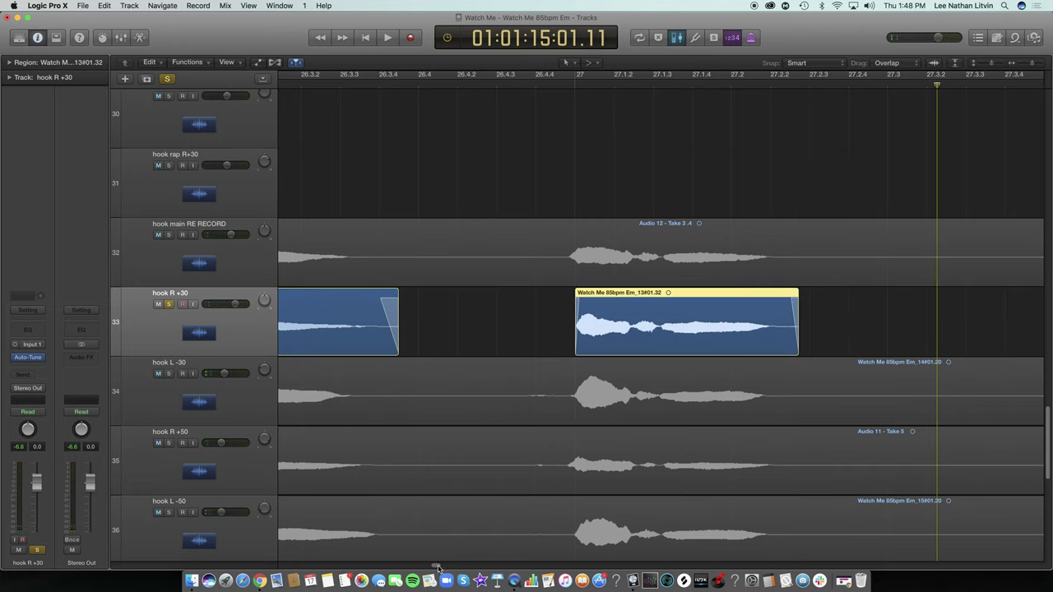
scroll(438, 568, "right", 10)
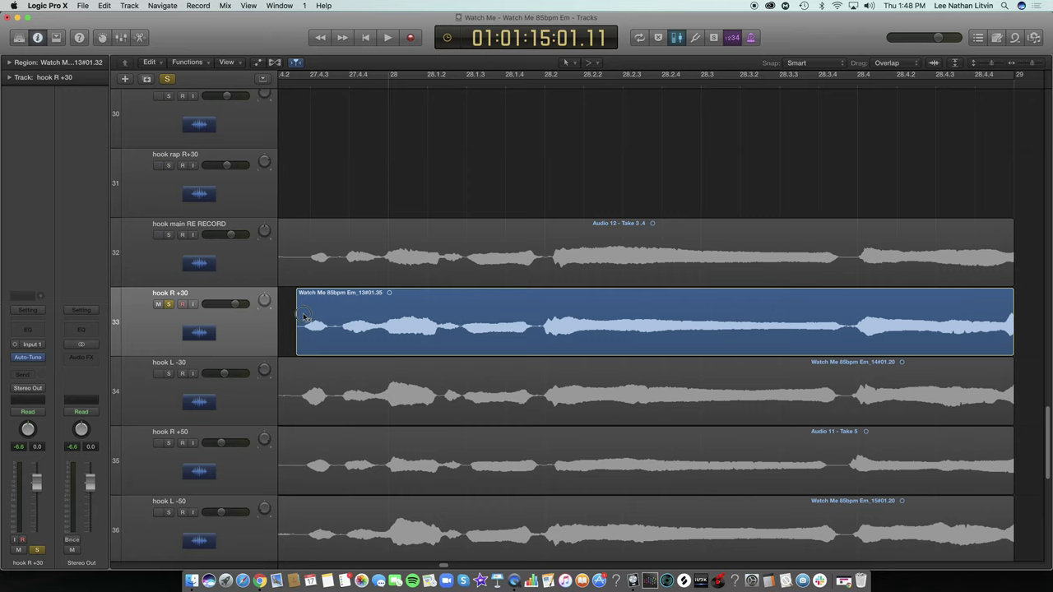
left_click(305, 316)
key("space")
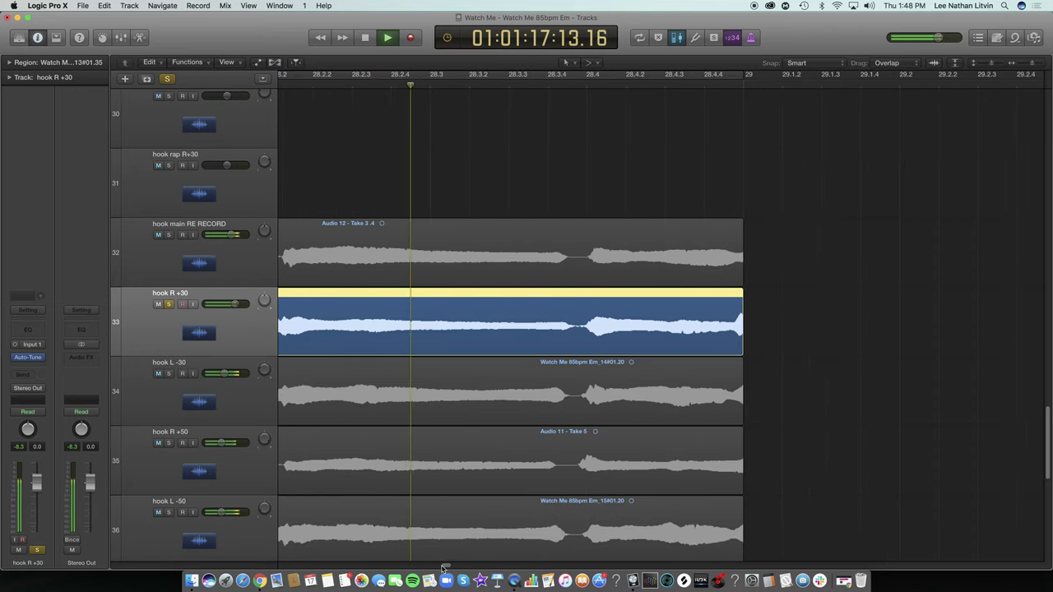
Audition the end of the last hook R +30 region, split it just before bar 29 and delete the leftover tail
key("space")
left_click(703, 87)
key("space")
key("space")
key("space")
key("space")
left_click(704, 87)
key("space")
key("space")
left_click_drag(704, 86, 728, 85)
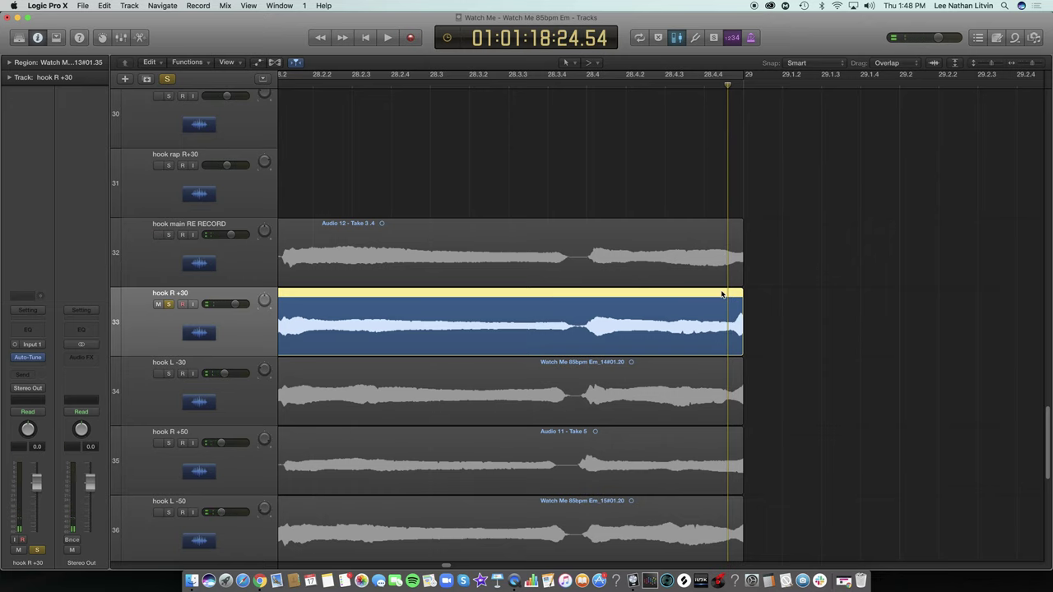
key("cmd+t")
key("Delete")
Add a short fade-out to the trimmed end of the last hook R +30 region before bar 29 and play it
key("space")
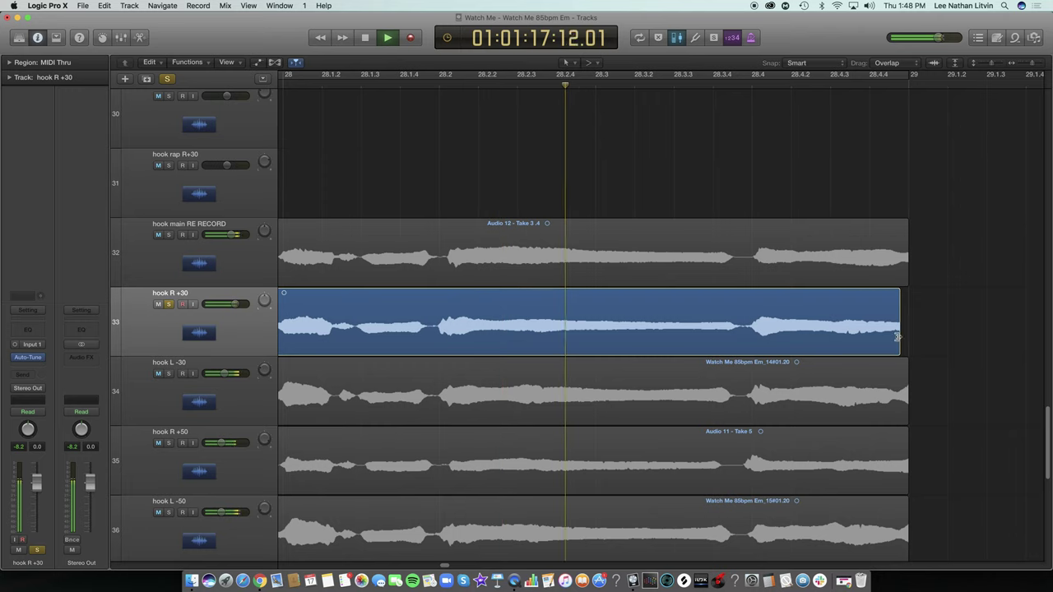
key("space")
scroll(448, 568, "left", 5)
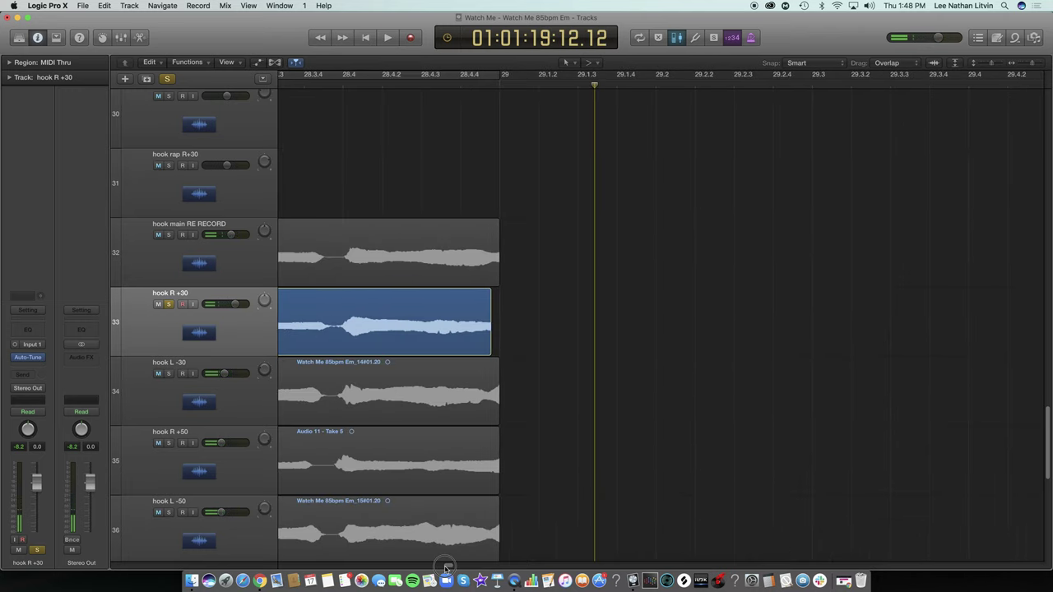
left_click(517, 315)
left_click(404, 74)
key("space")
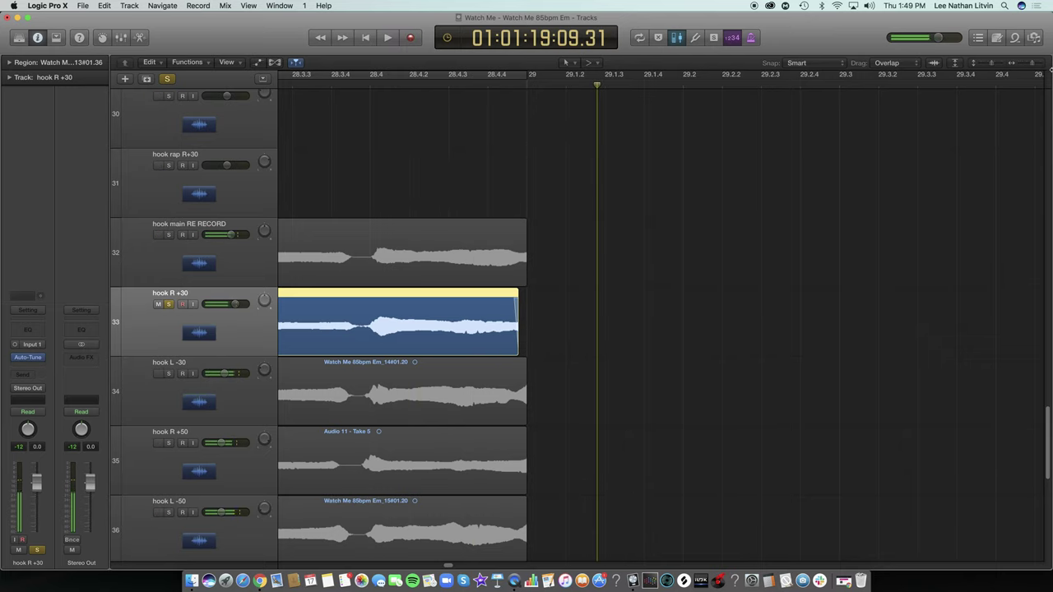
Turn on Cycle mode over bars 25 to 29 and play the edited hook R +30 section
left_click_drag(1034, 68, 1028, 69)
key("c")
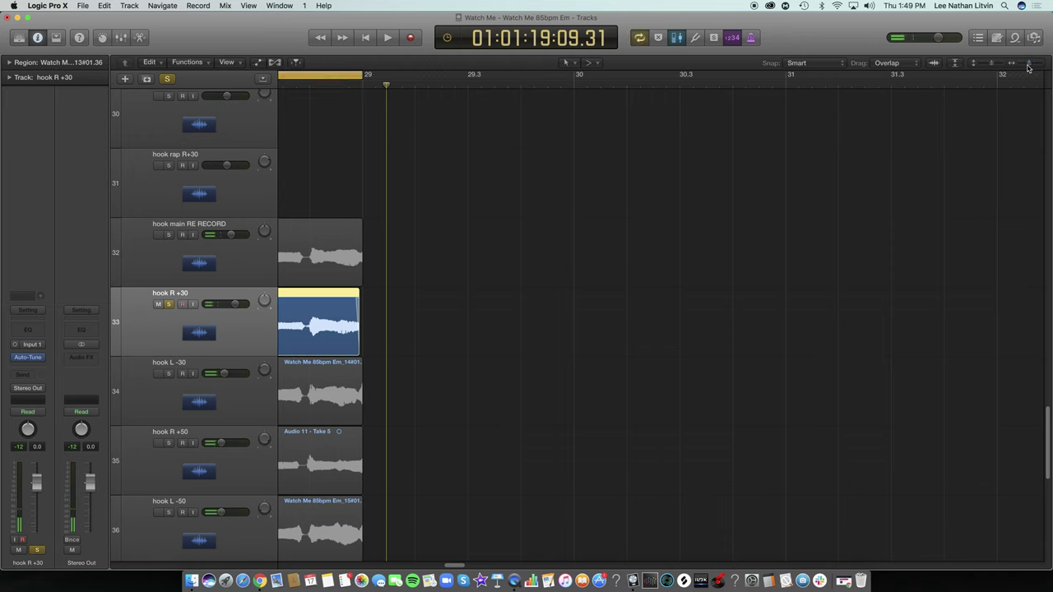
key("space")
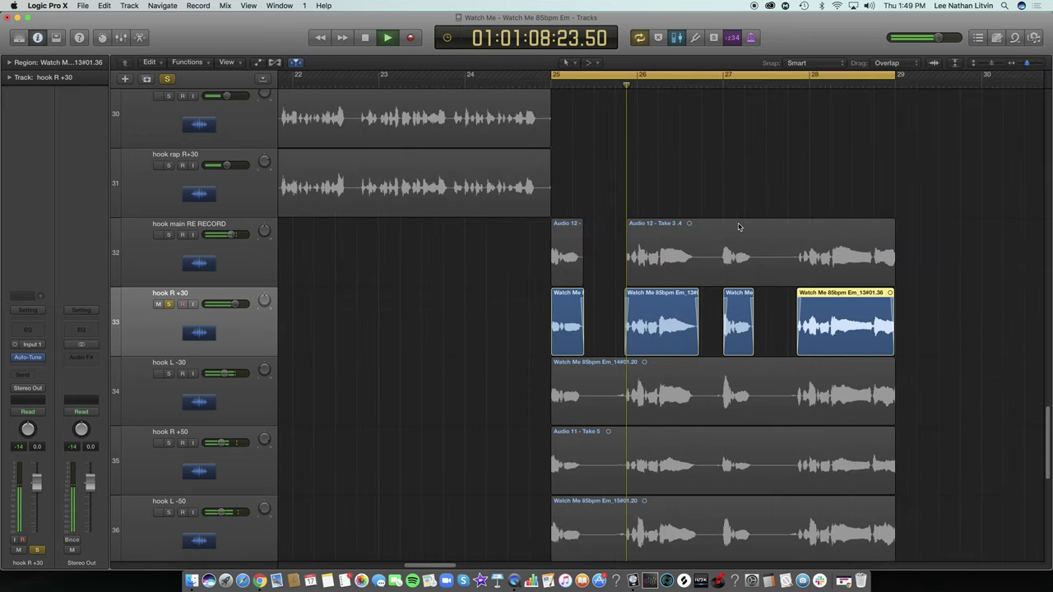
Select the hook R +30 track and open its Auto-Tune EFX 3 plug-in
left_click(203, 355)
left_click(26, 358)
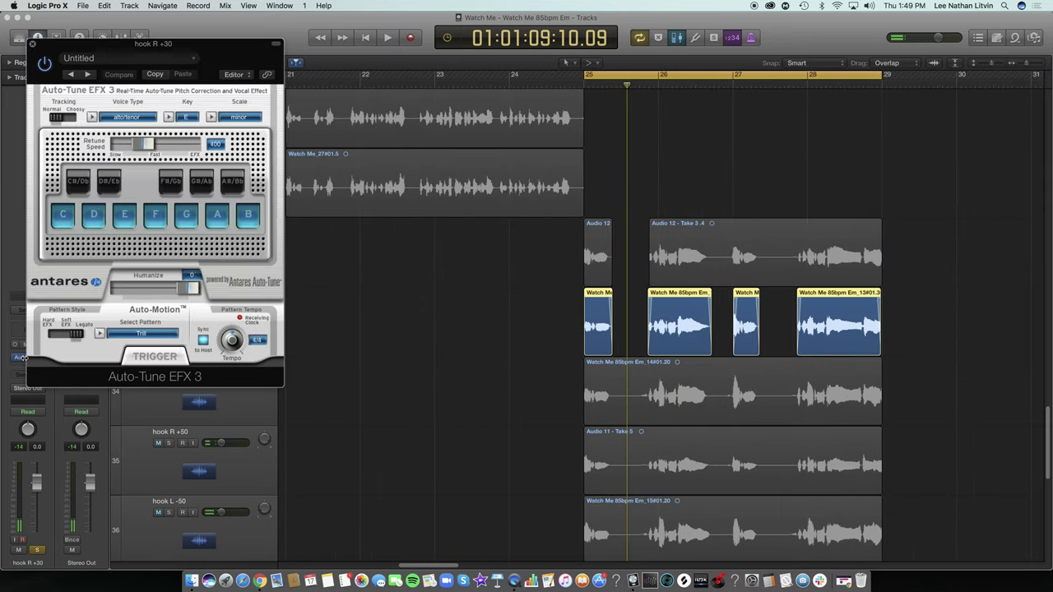
Compare Auto-Tune retune speeds from 0 to 100 on the looped hook R +30 vocal, and close the plug-in
left_click_drag(158, 54, 343, 132)
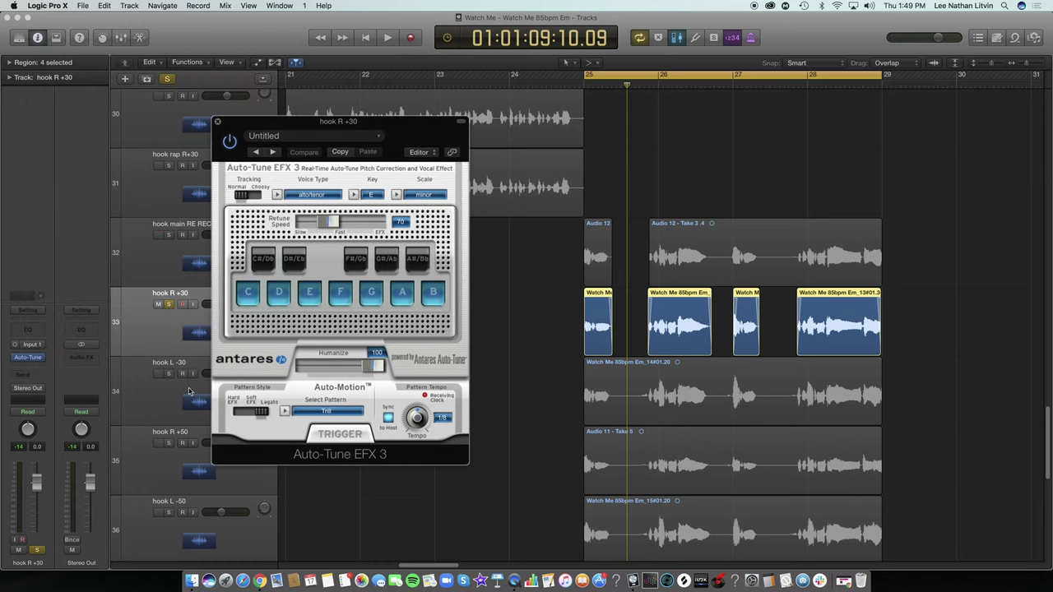
left_click_drag(332, 222, 378, 233)
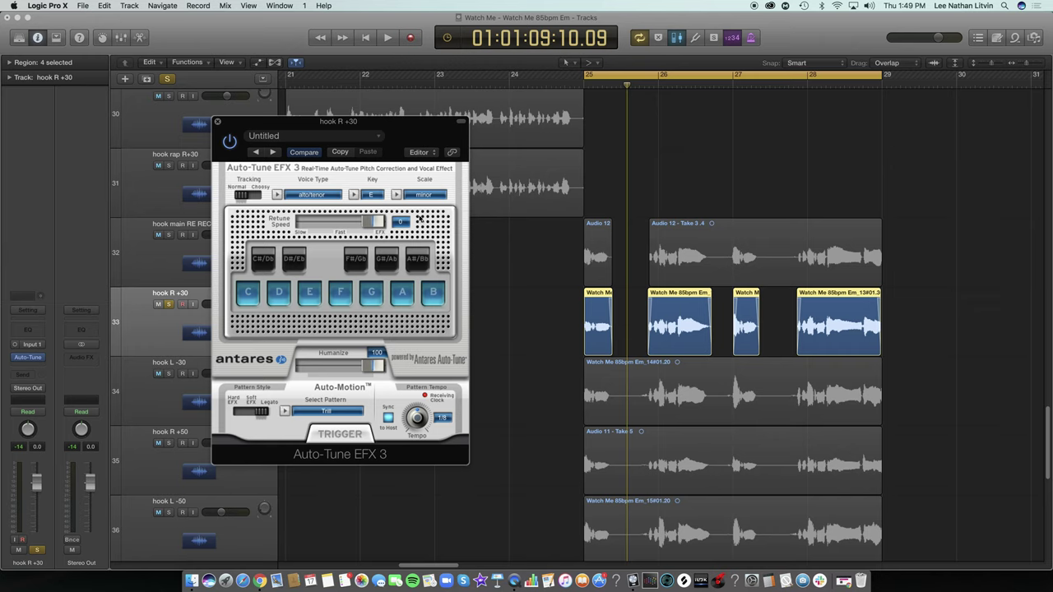
key("space")
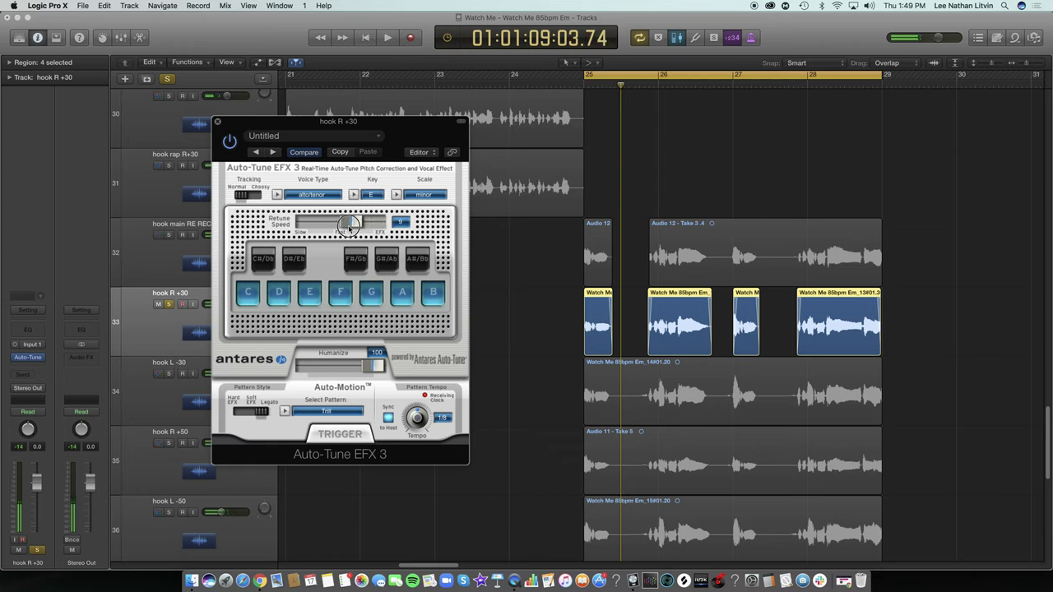
key("space")
left_click_drag(338, 230, 332, 231)
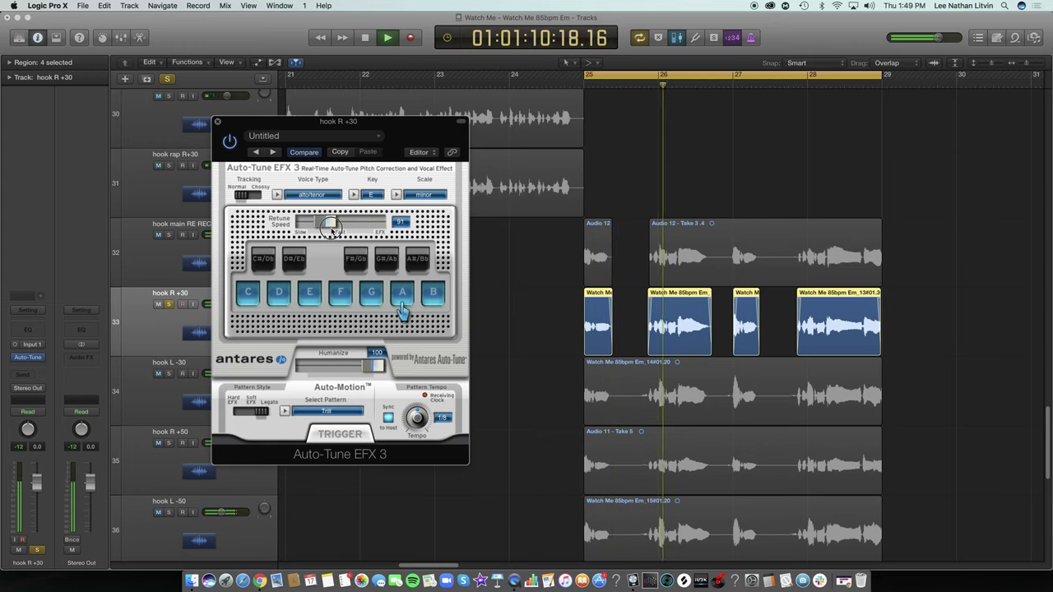
left_click_drag(332, 231, 331, 231)
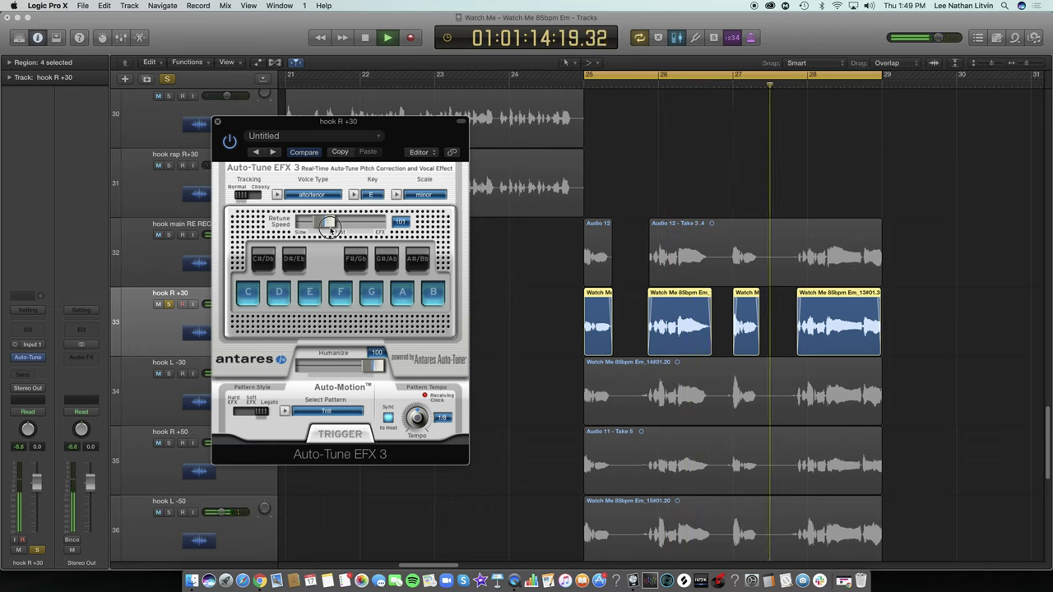
key("space")
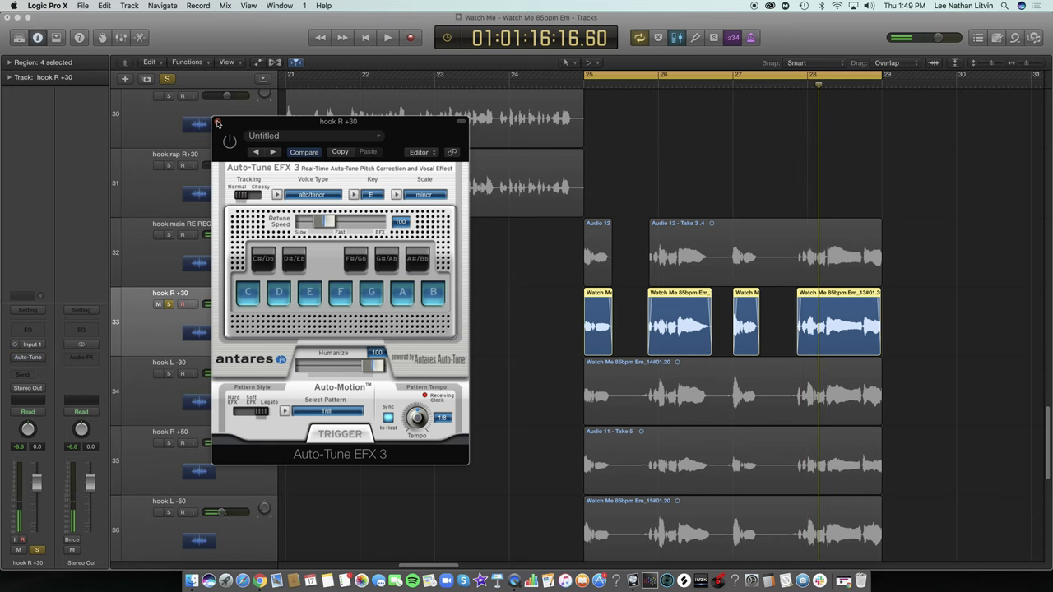
left_click(217, 122)
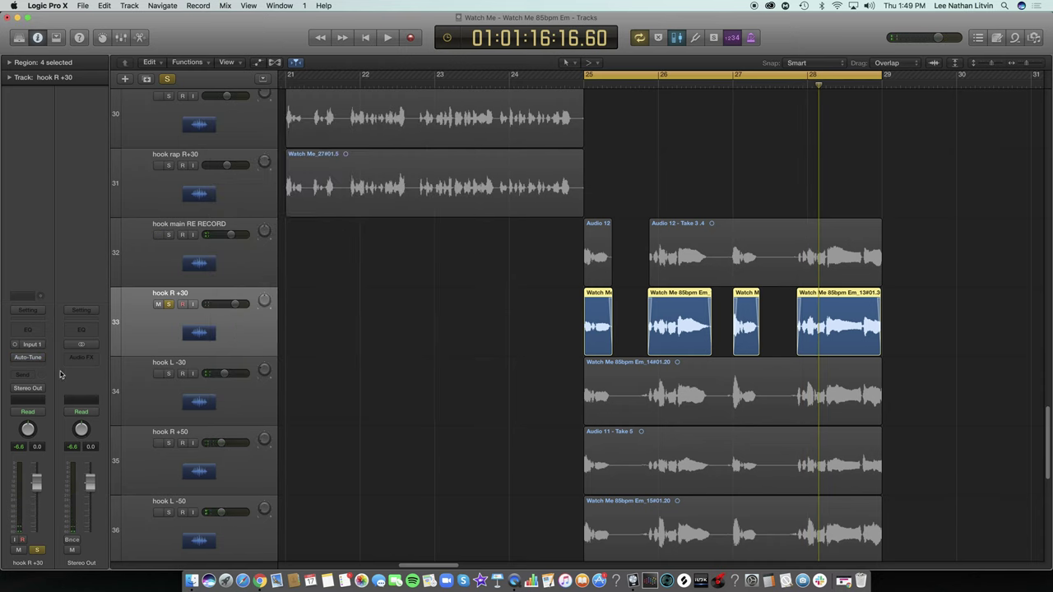
Replace Auto-Tune with Celemony Melodyne on the hook R +30 track and arm it for Transfer
left_click(43, 359)
mouse_move(49, 500)
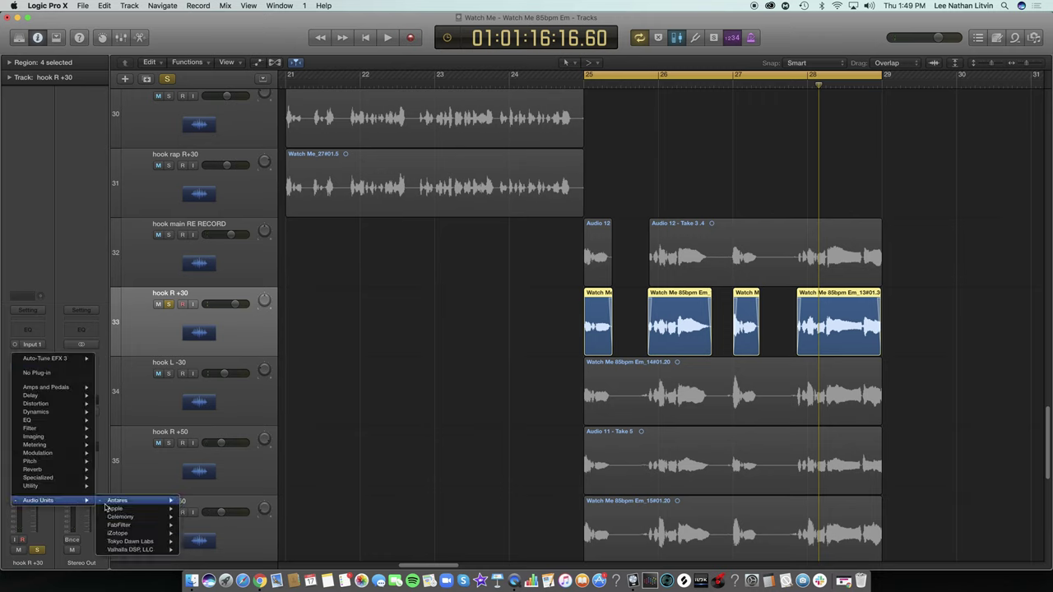
mouse_move(123, 517)
left_click(263, 516)
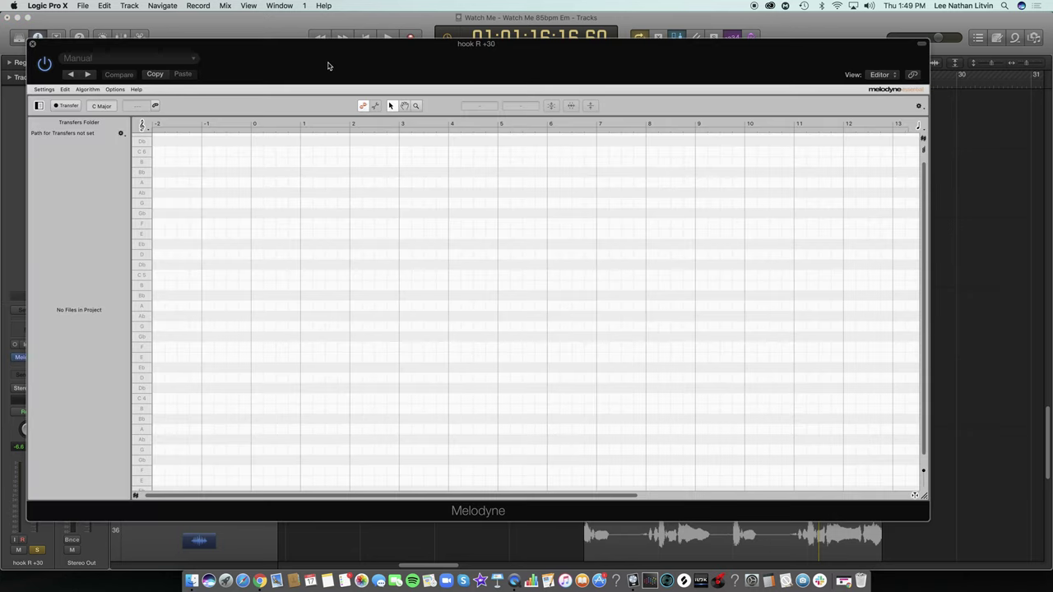
left_click_drag(329, 65, 380, 60)
left_click(110, 25)
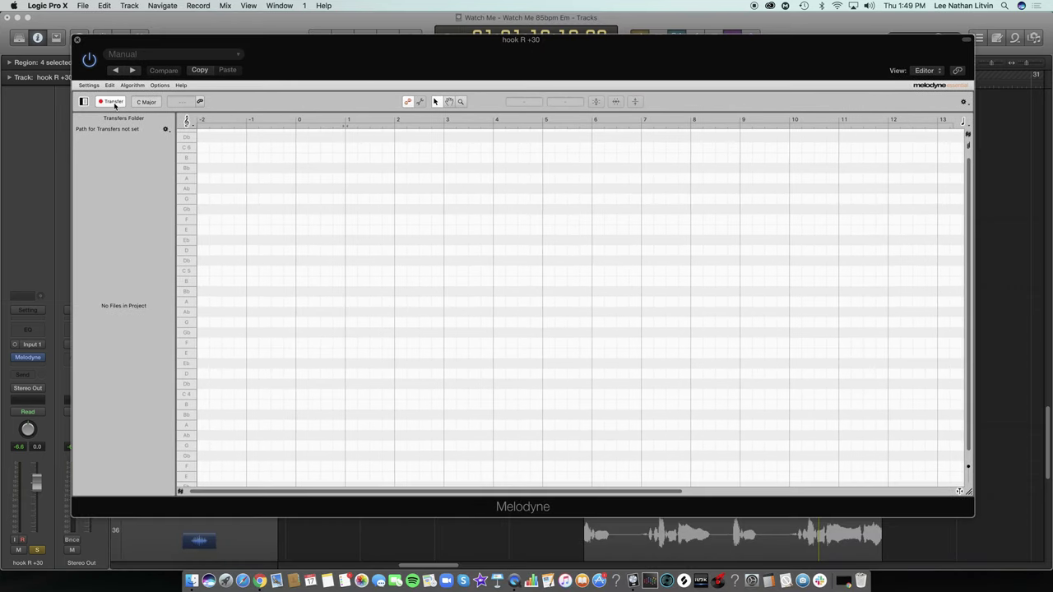
Play the cycled bars 25 to 29 to transfer the hook R +30 vocal into Melodyne, keeping the editor window in view
left_click_drag(473, 56, 87, 132)
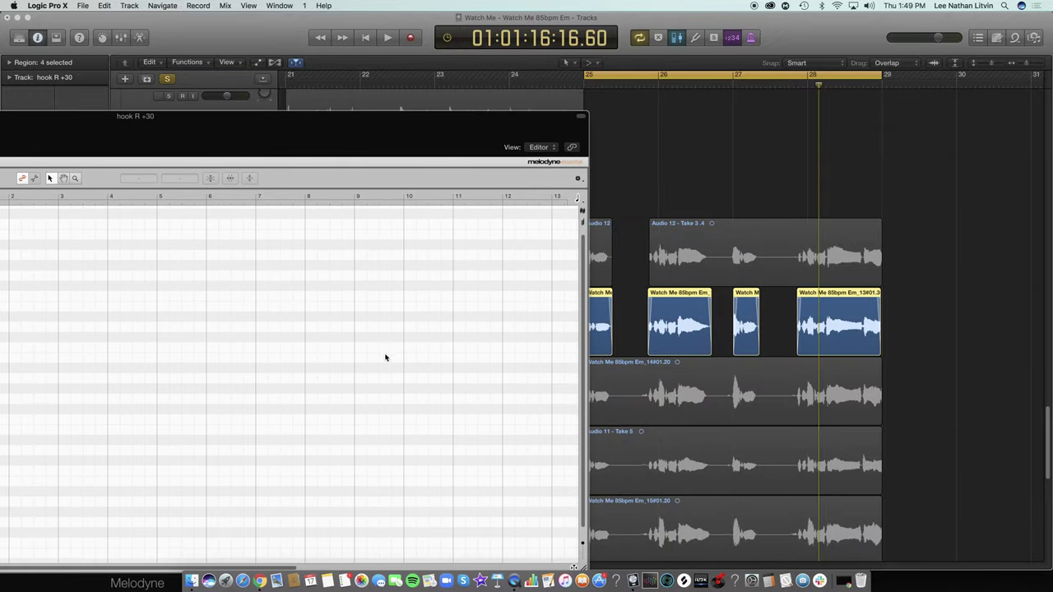
left_click_drag(282, 141, 486, 86)
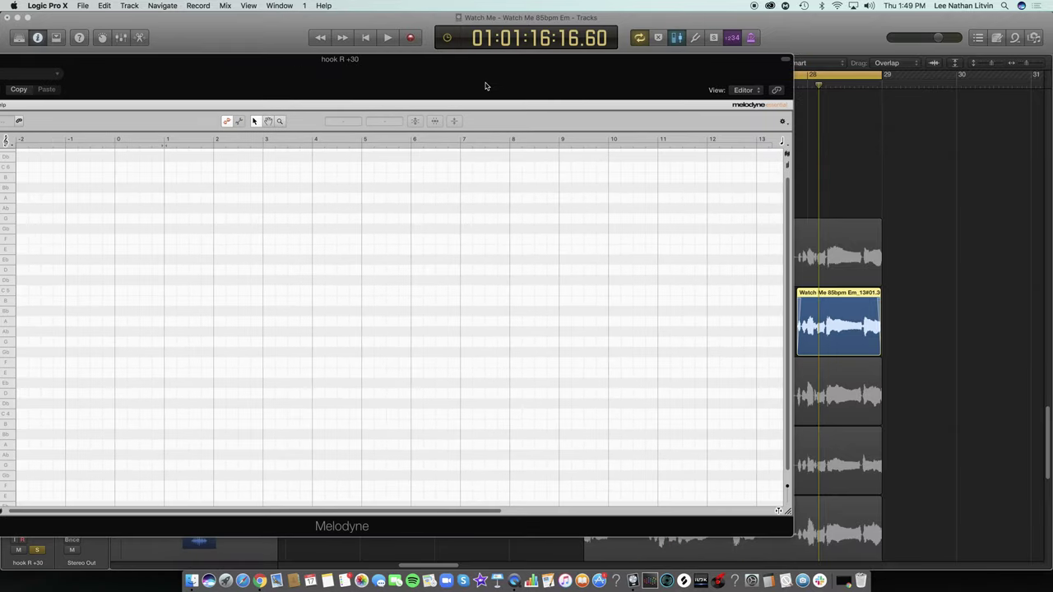
key("space")
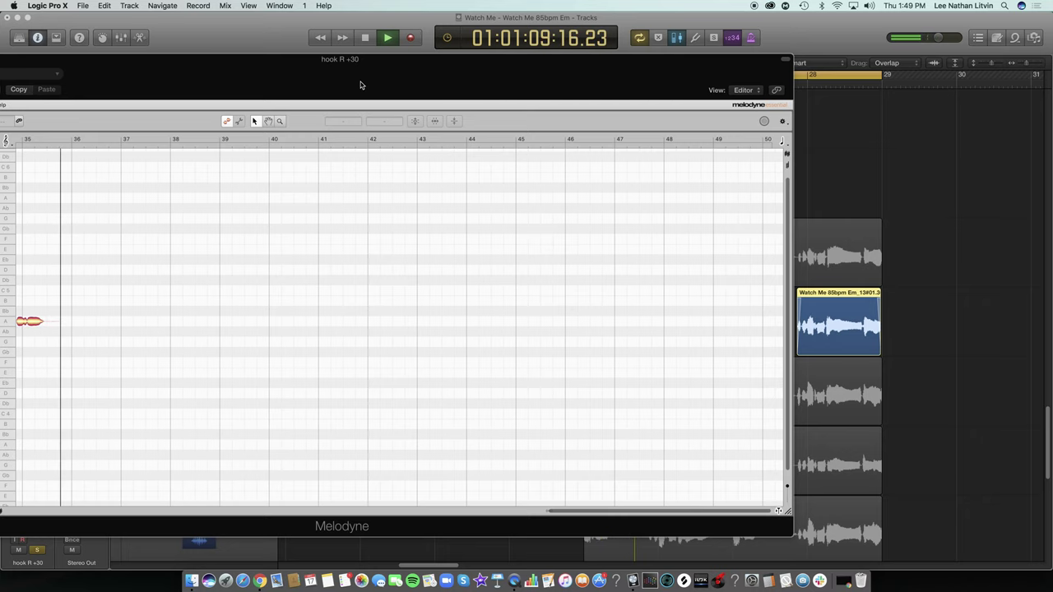
left_click_drag(460, 76, 356, 84)
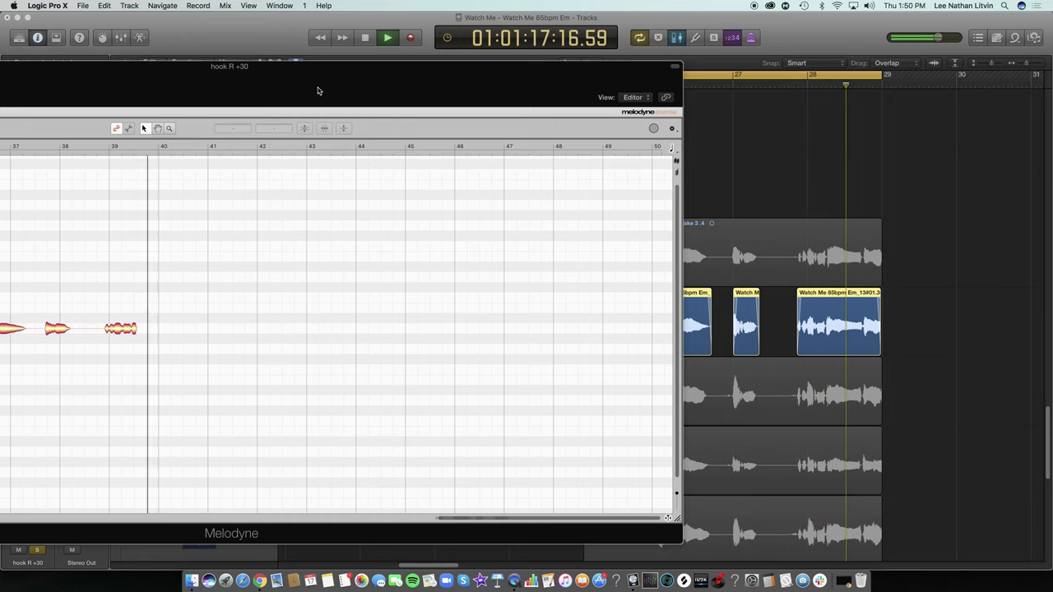
key("space")
left_click_drag(294, 90, 603, 83)
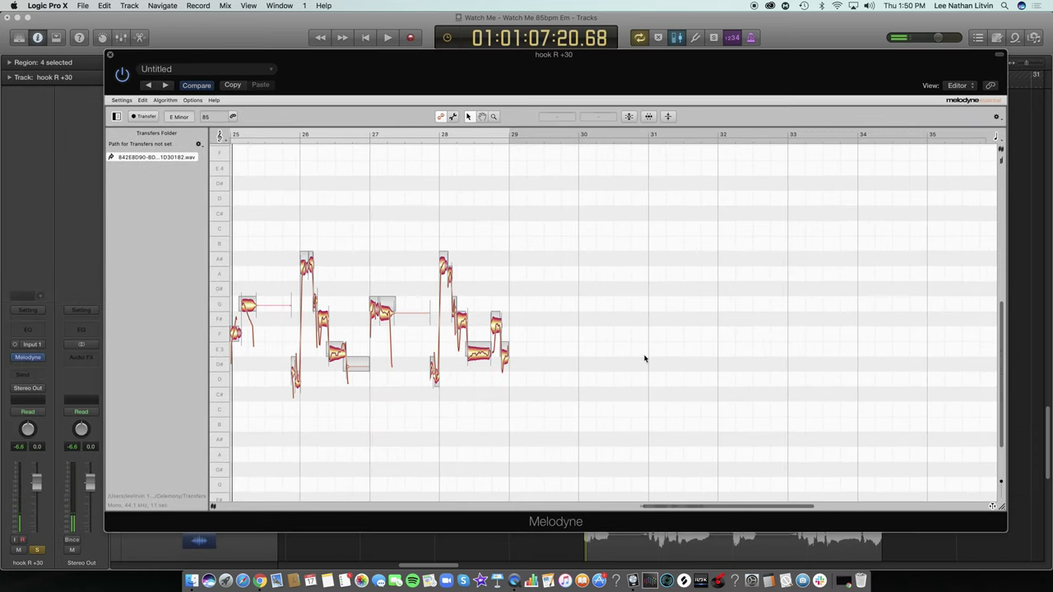
Select all transferred notes in Melodyne and snap their pitches to the nearest semitones
left_click_drag(700, 508, 646, 508)
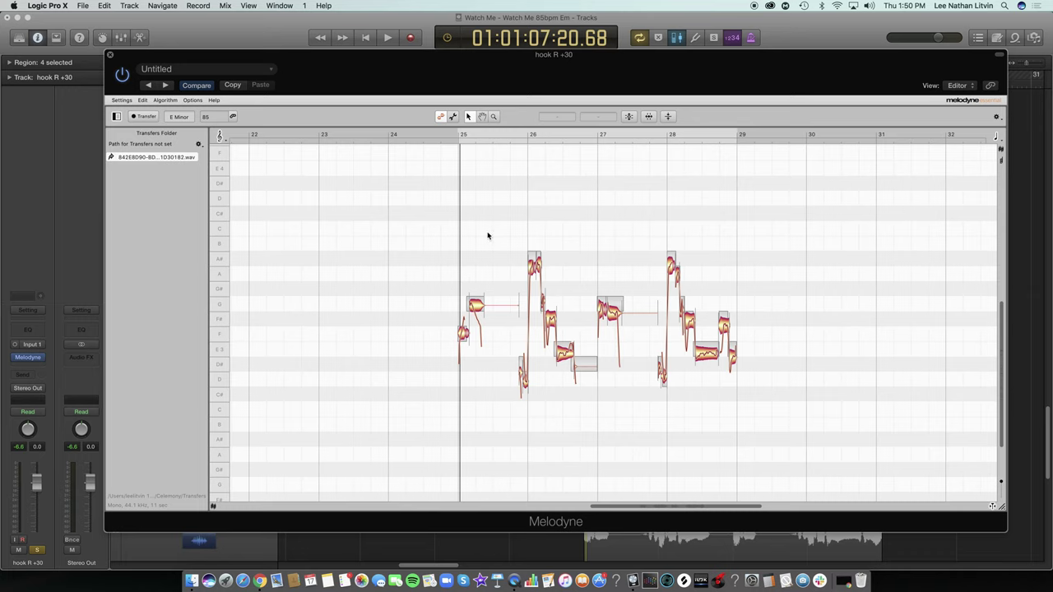
key("super+a")
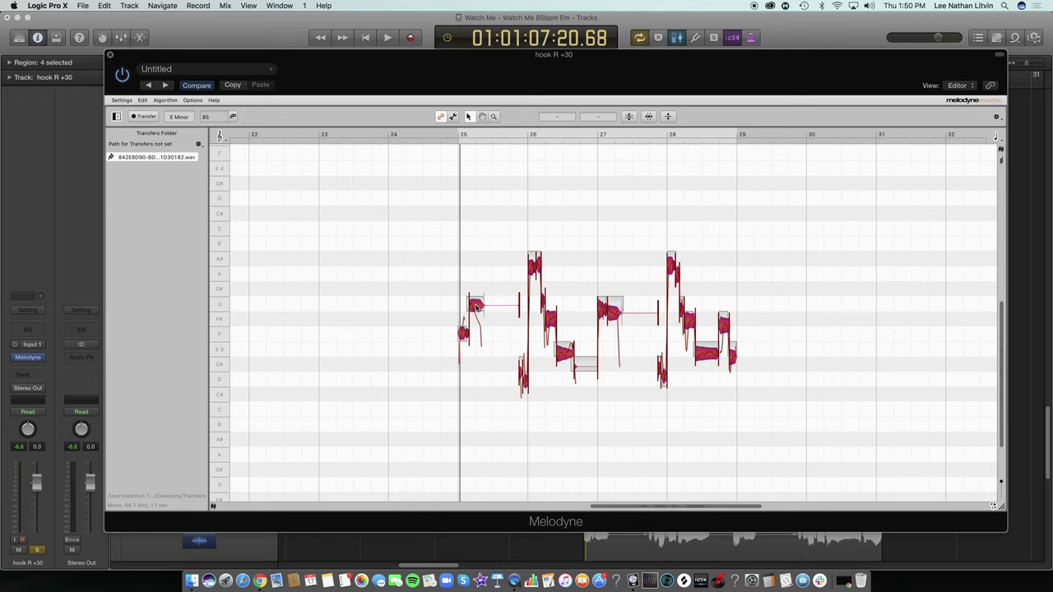
left_click_drag(476, 306, 477, 305)
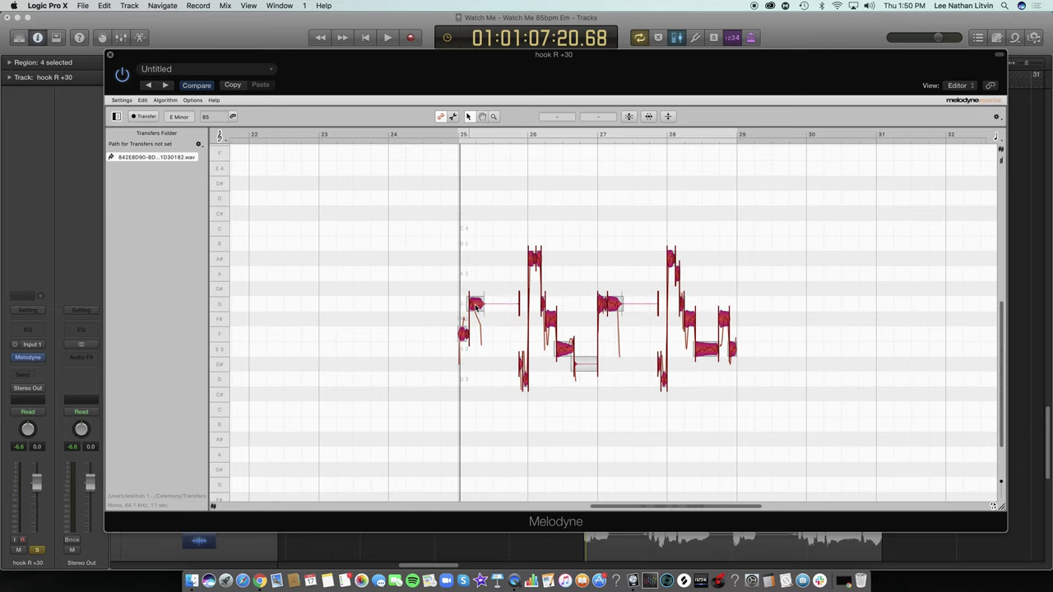
Play back the pitch-corrected hook while examining its notes enlarged in Melodyne, and close the plug-in
key("space")
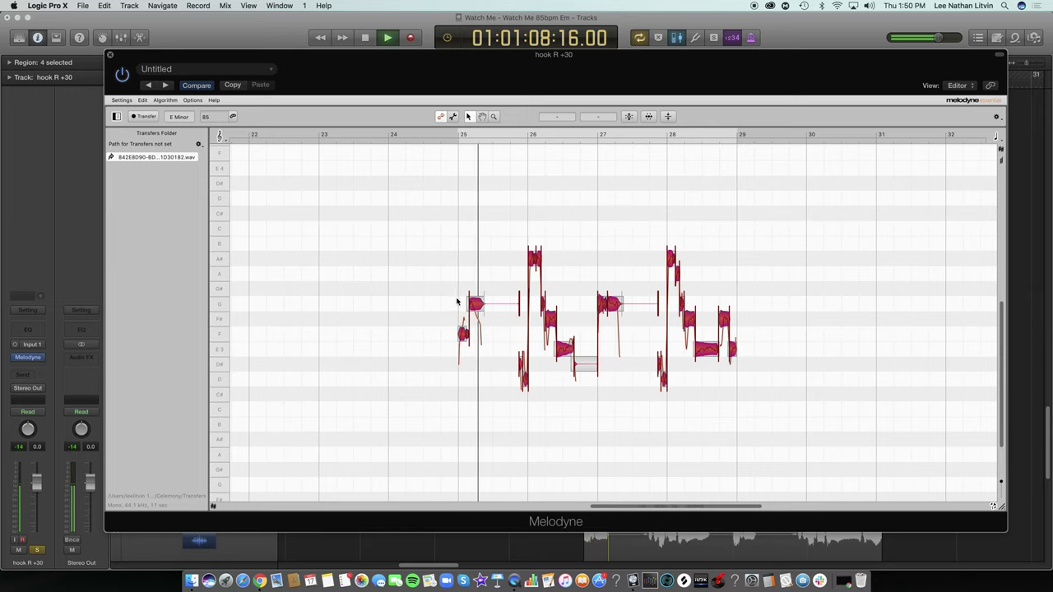
left_click_drag(647, 508, 671, 505)
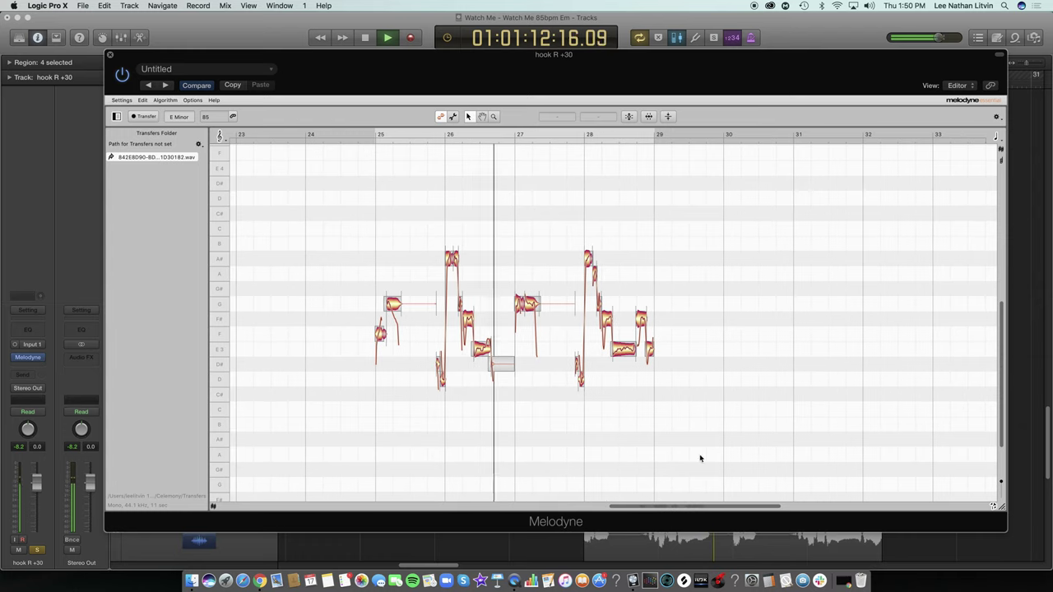
left_click_drag(1000, 302, 987, 385)
scroll(873, 356, "up", 5)
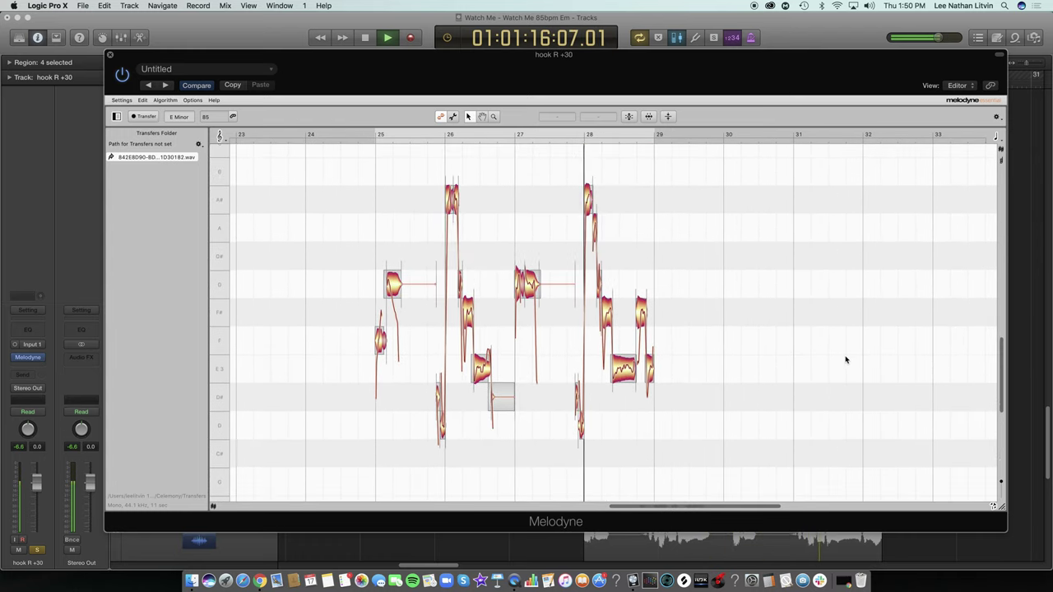
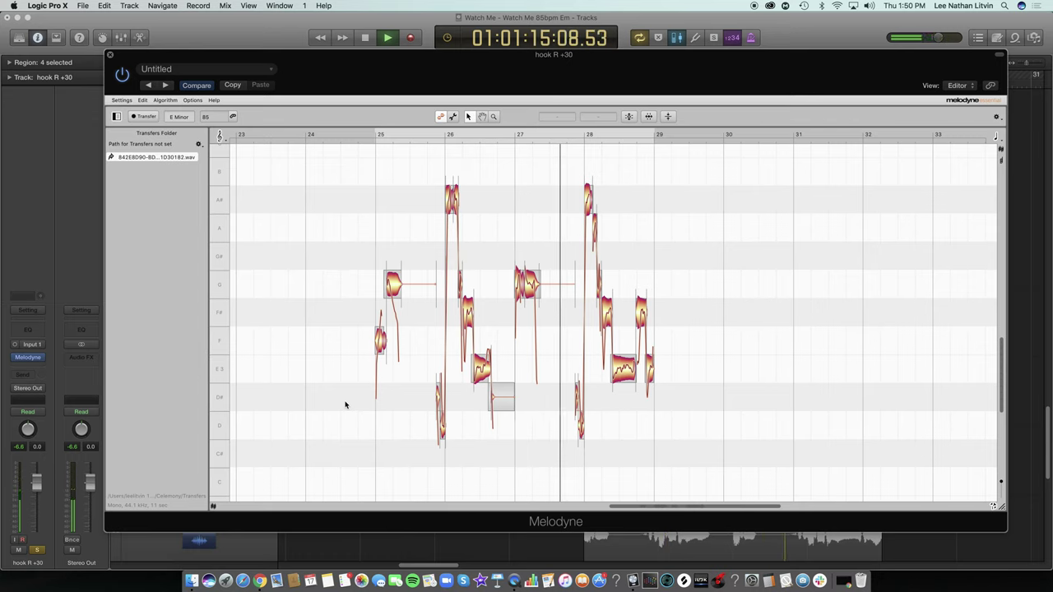
key("space")
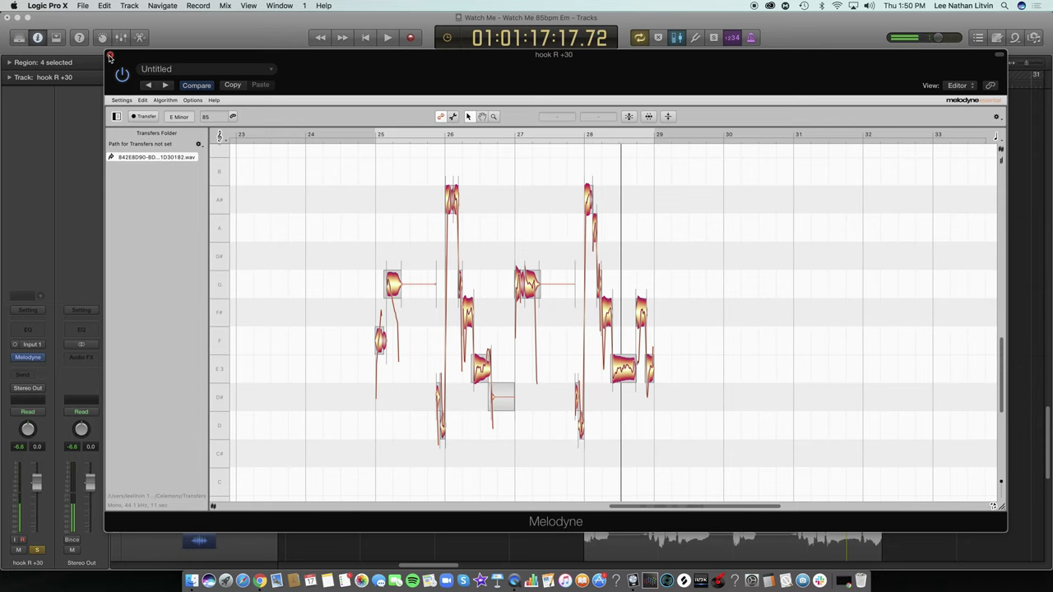
left_click(109, 56)
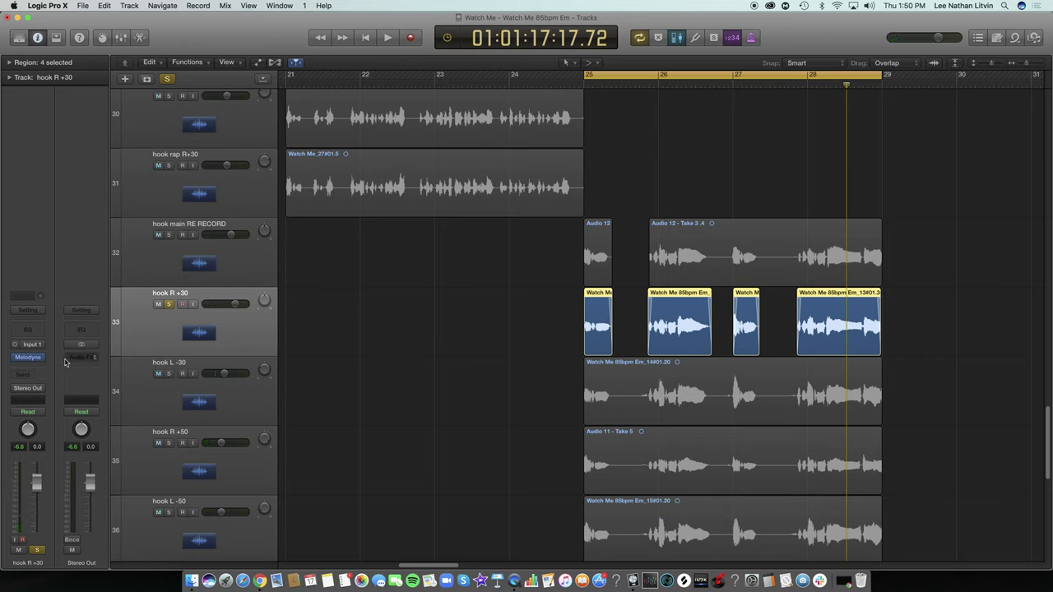
Bounce the four hook R +30 regions in place to a new track as HOOK R +30 MELO1_bip, muting the source
right_click(594, 329)
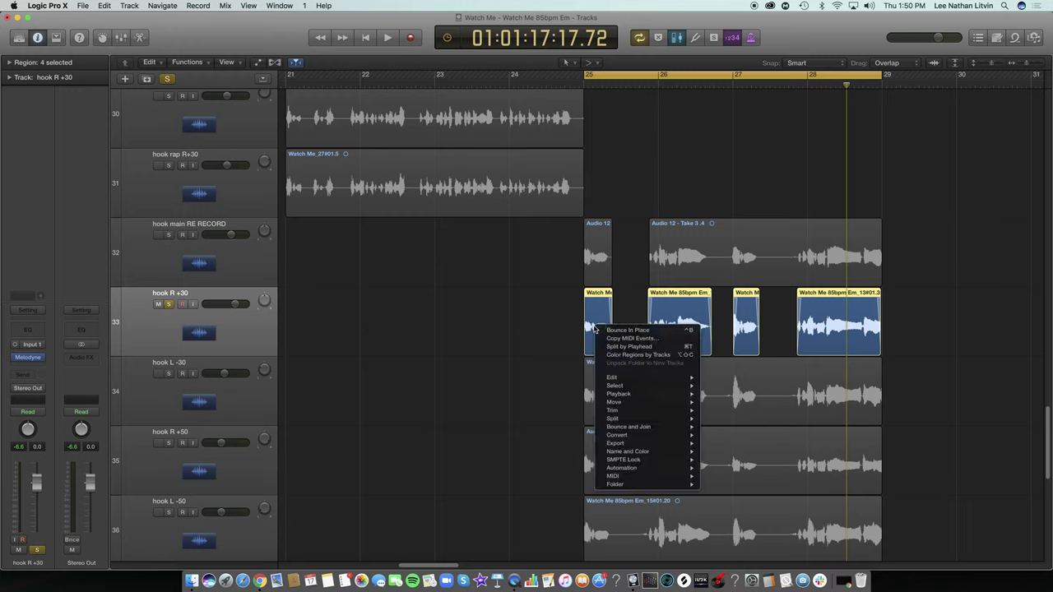
left_click(598, 333)
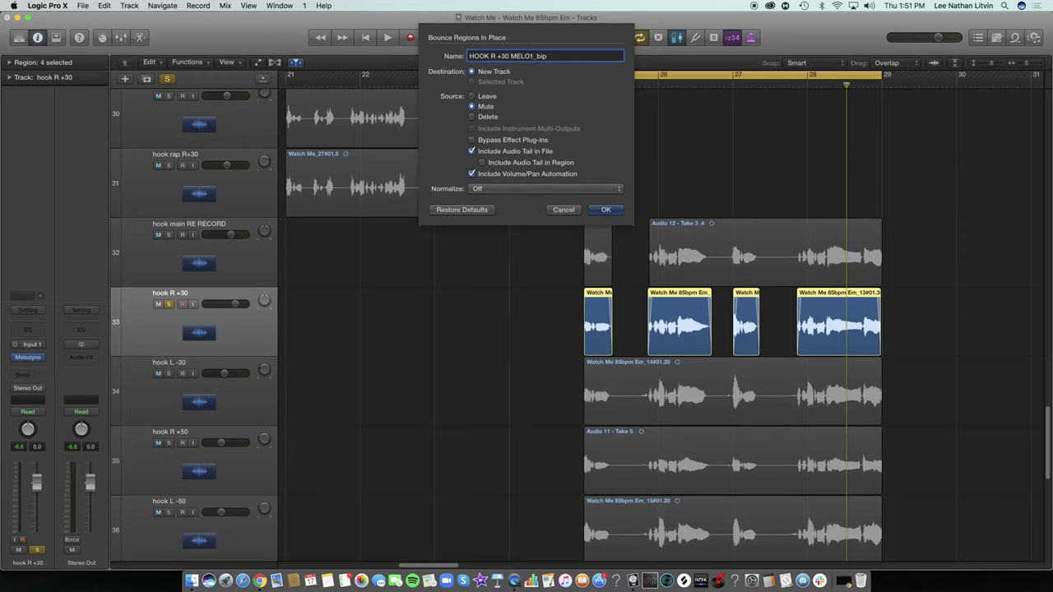
key("Return")
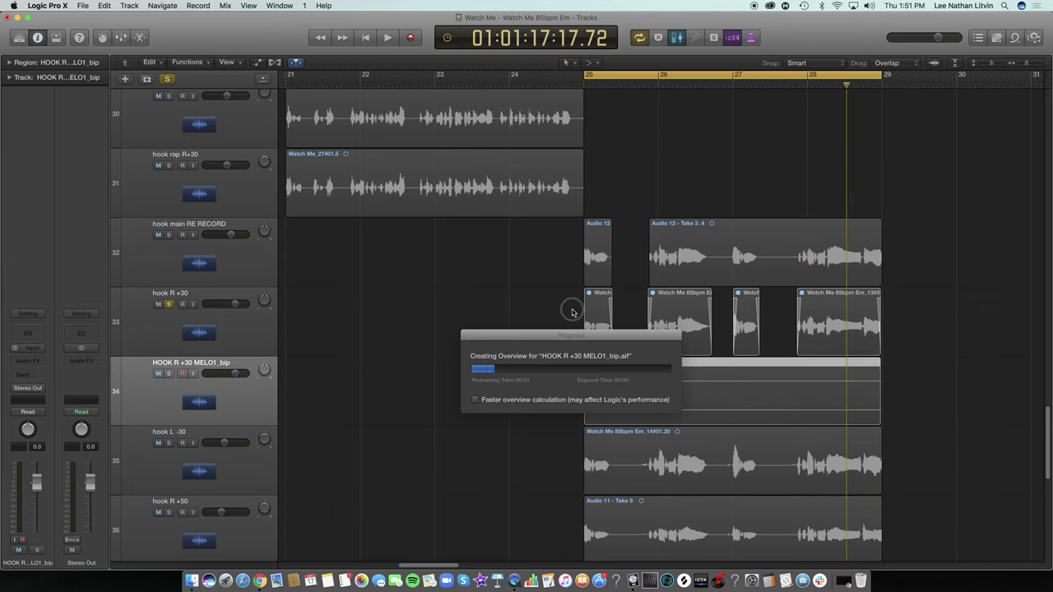
Delete the muted source regions from hook R +30 and move the bounced HOOK R +30 MELO1_bip track above it
left_click_drag(852, 336, 854, 336)
key("Delete")
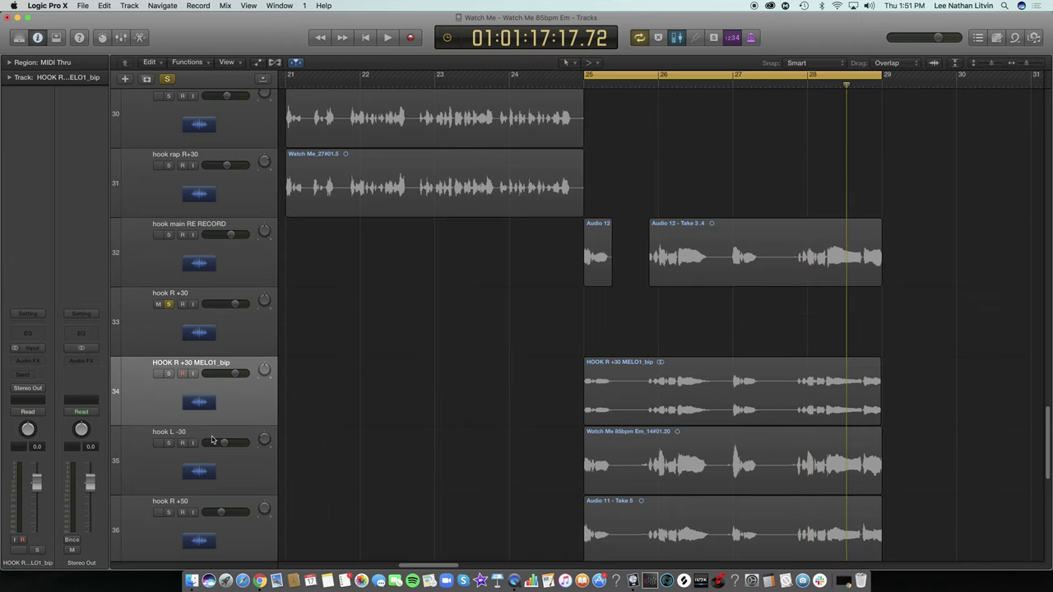
left_click_drag(184, 392, 190, 327)
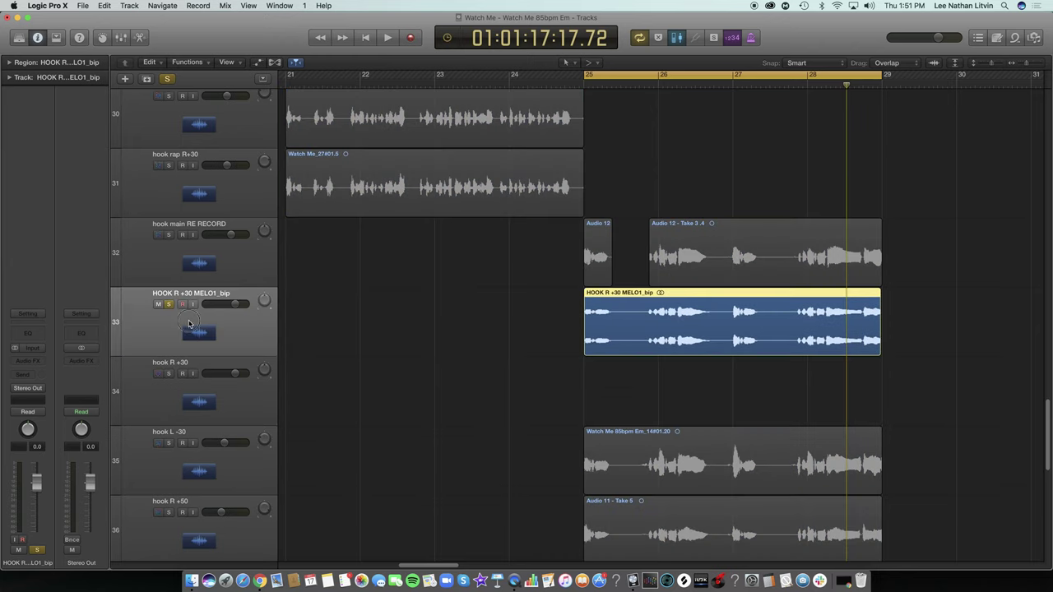
Insert a stereo Antares Auto-Tune EFX 3 plug-in on the HOOK R +30 MELO1_bip track
left_click(35, 358)
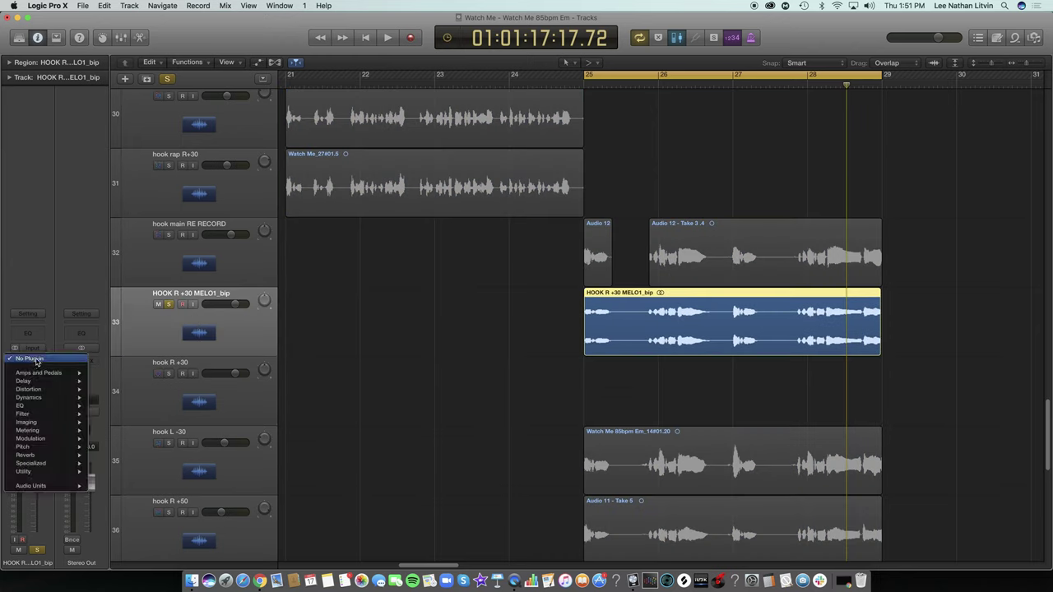
mouse_move(49, 485)
mouse_move(141, 486)
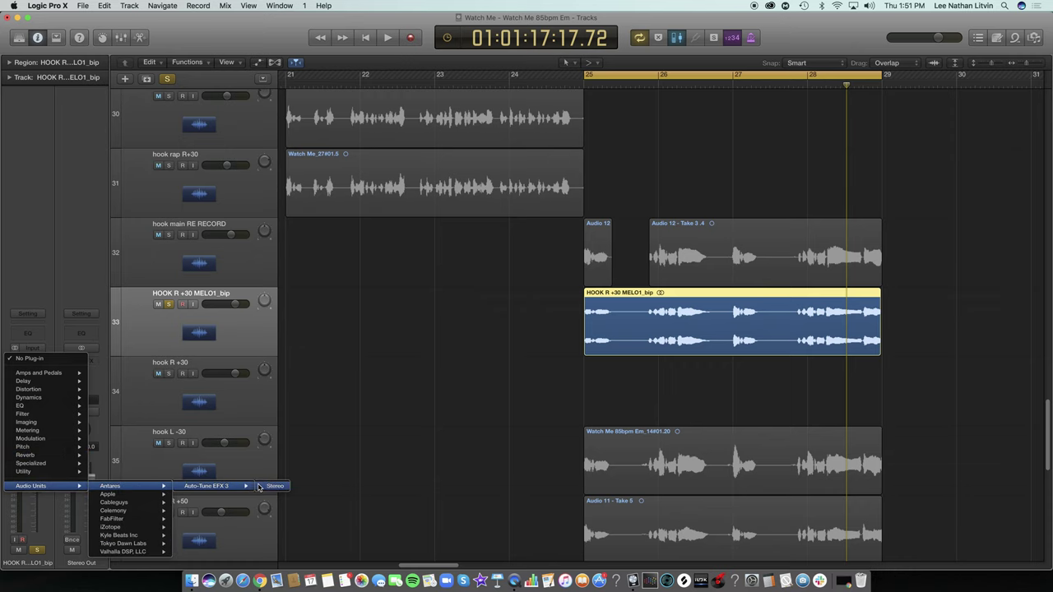
left_click(258, 486)
Set Auto-Tune to E minor with Humanize 100, Legato pattern style, host sync at 1/8 and the Pent Minor pattern
left_click(185, 117)
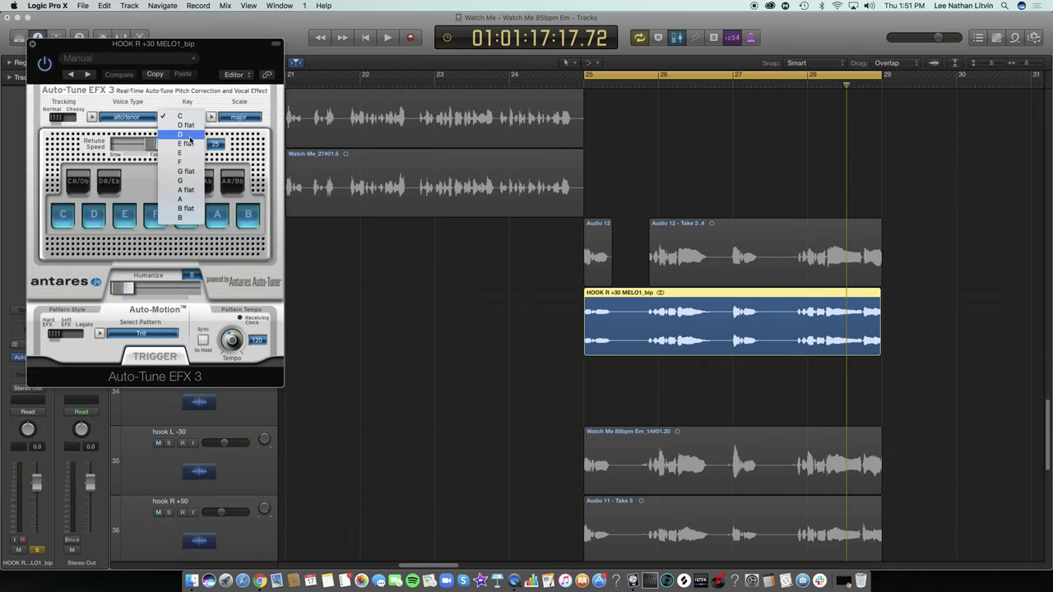
left_click(189, 153)
left_click(238, 117)
left_click(238, 126)
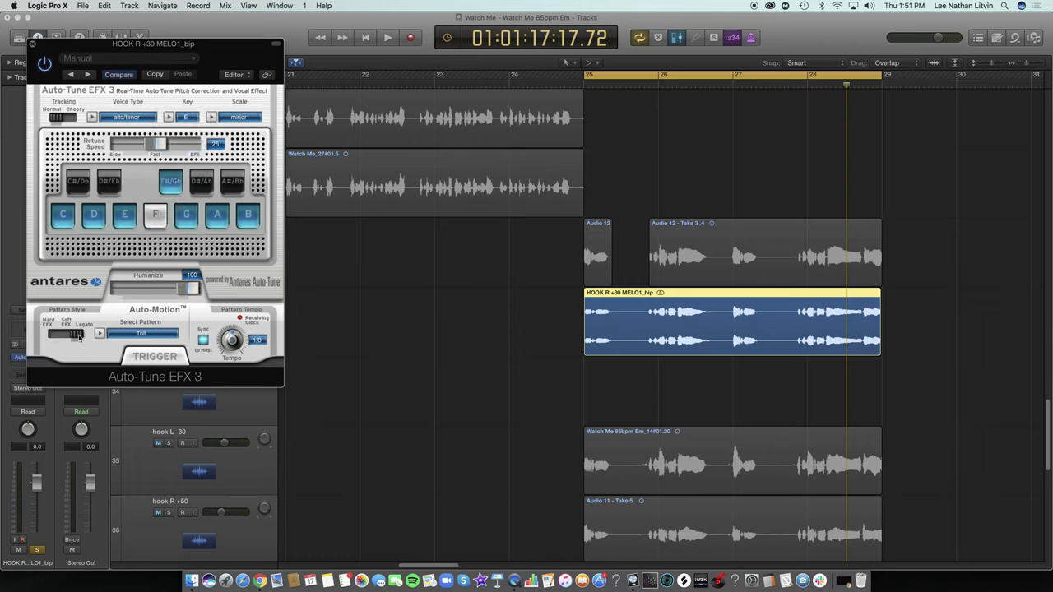
left_click(135, 334)
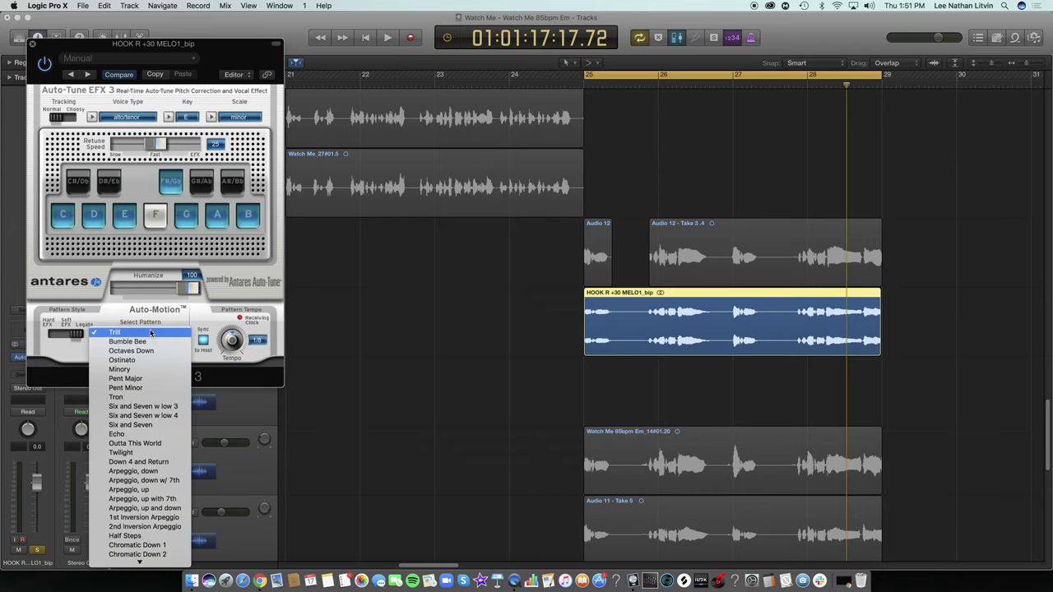
left_click(160, 389)
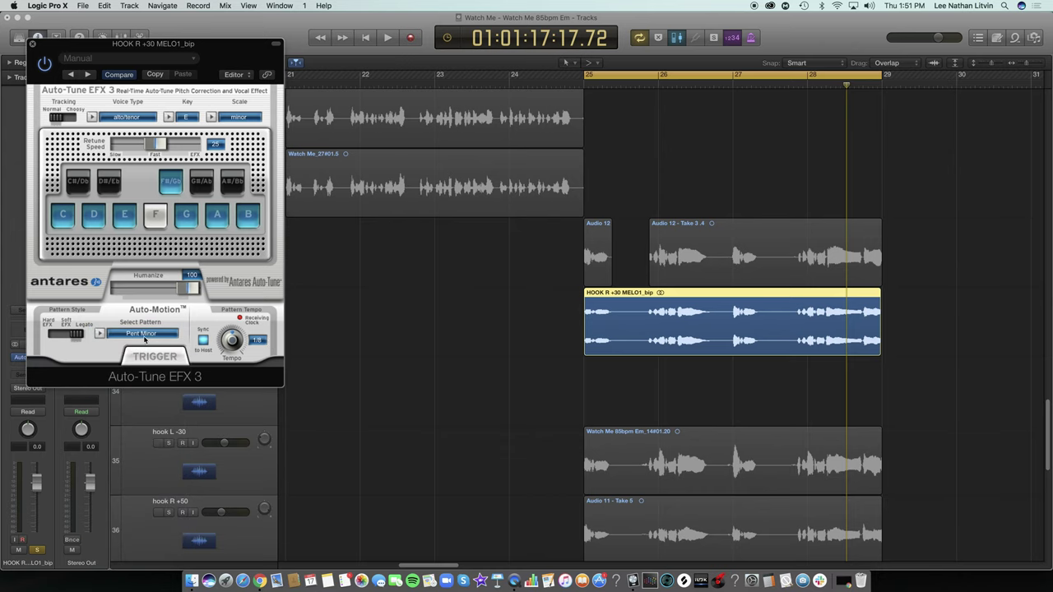
Try a 1/4 pattern tempo in Auto-Tune and sweep the retune speed to 0 and back to 77 during playback
left_click(143, 335)
left_click(238, 344)
key("space")
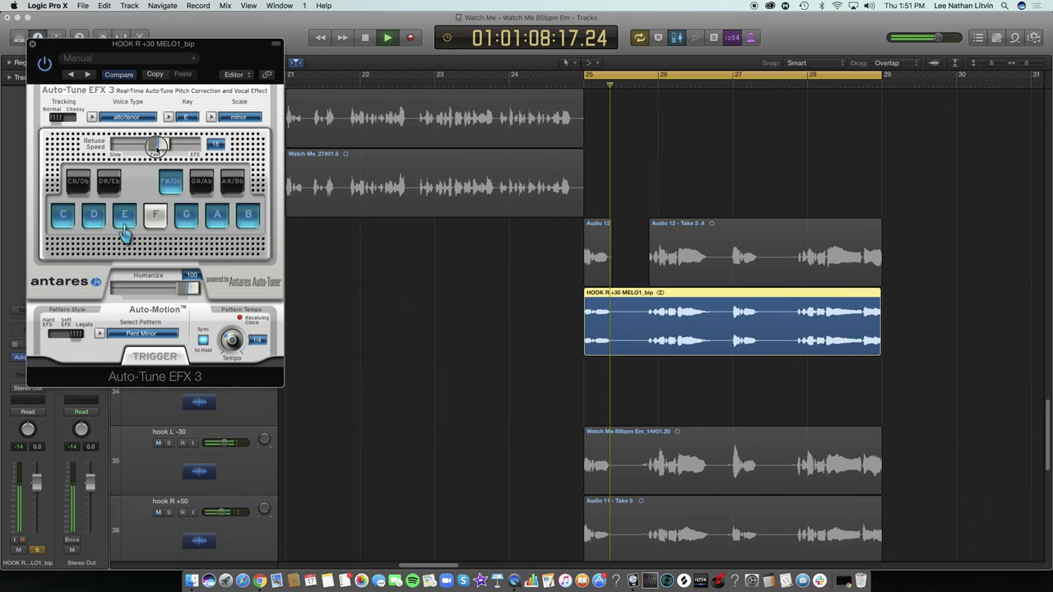
left_click_drag(158, 144, 212, 151)
key("space")
key("space")
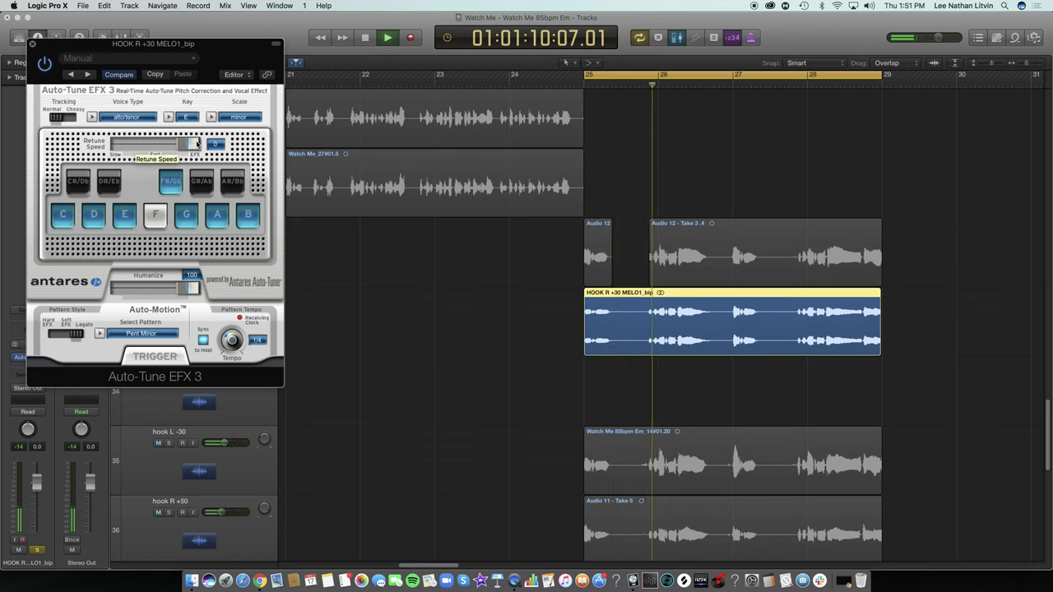
left_click_drag(198, 143, 147, 145)
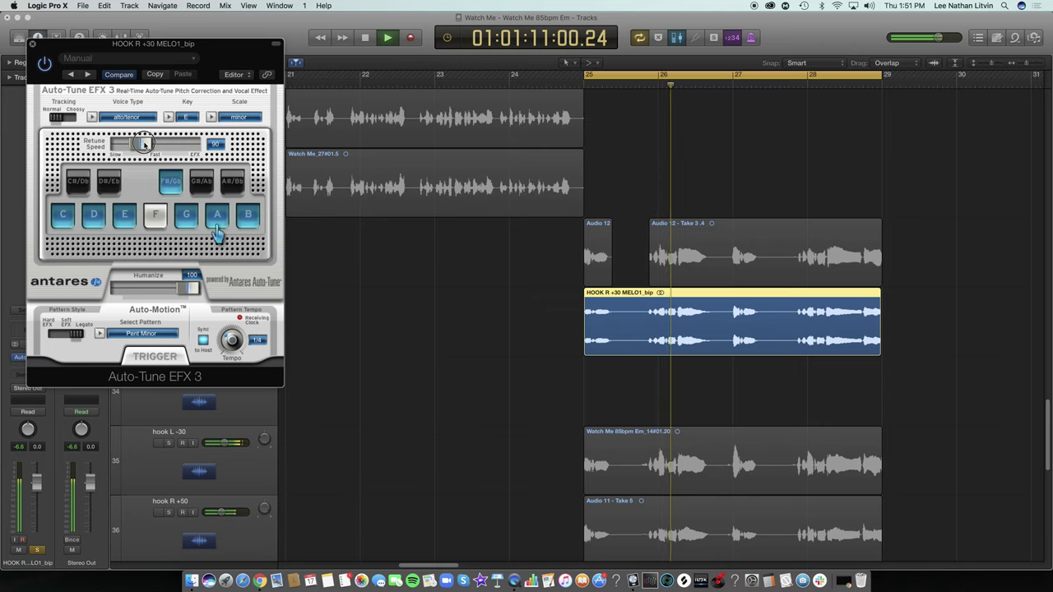
Set Auto-Tune's Humanize to 90, the pattern tempo to 1/16 and the pattern to Trill
left_click_drag(191, 289, 185, 290)
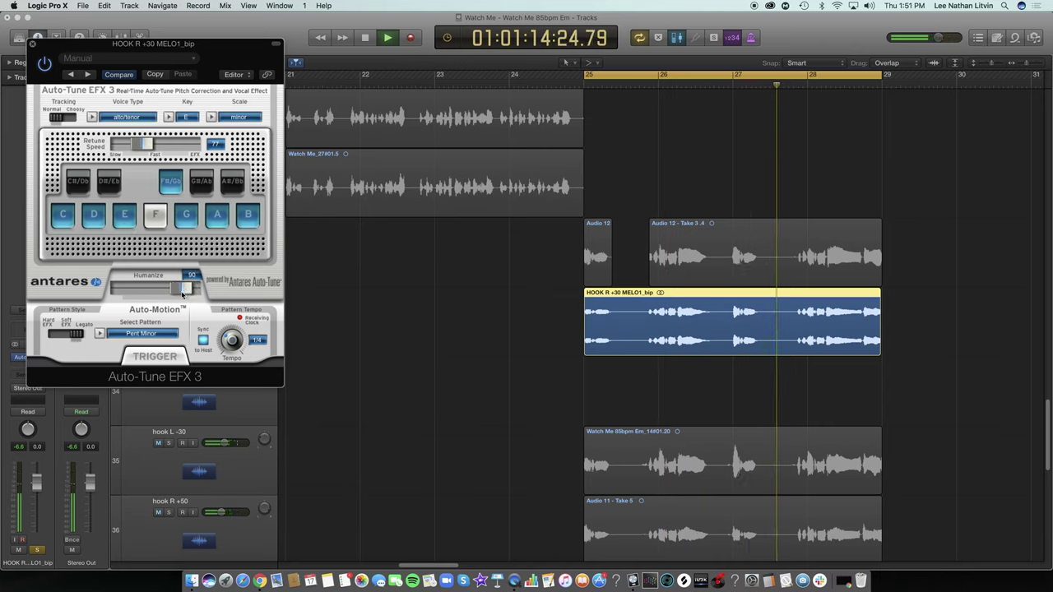
left_click_drag(230, 340, 217, 309)
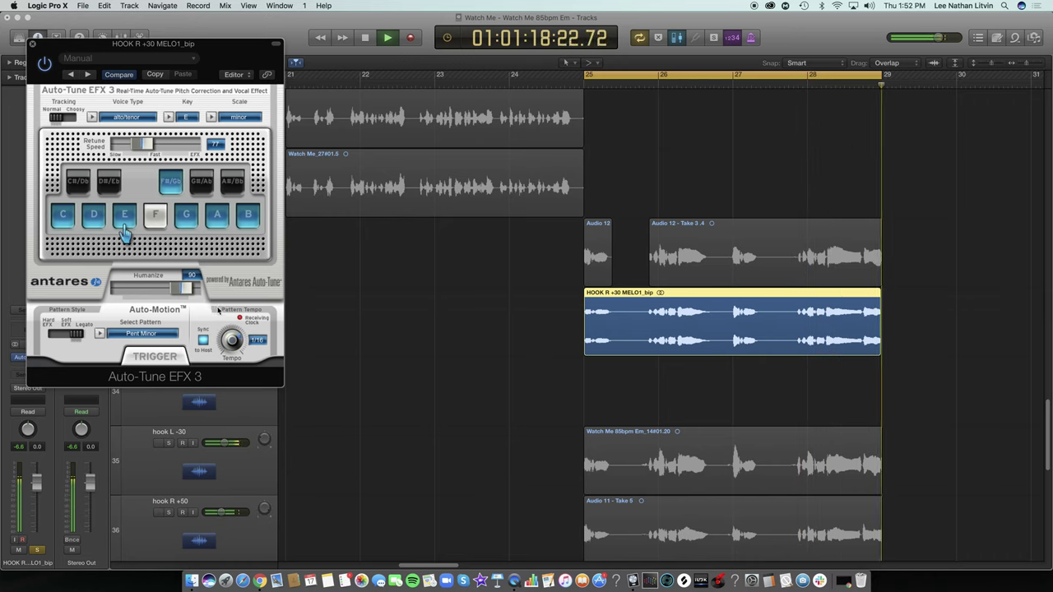
left_click(140, 333)
left_click(159, 286)
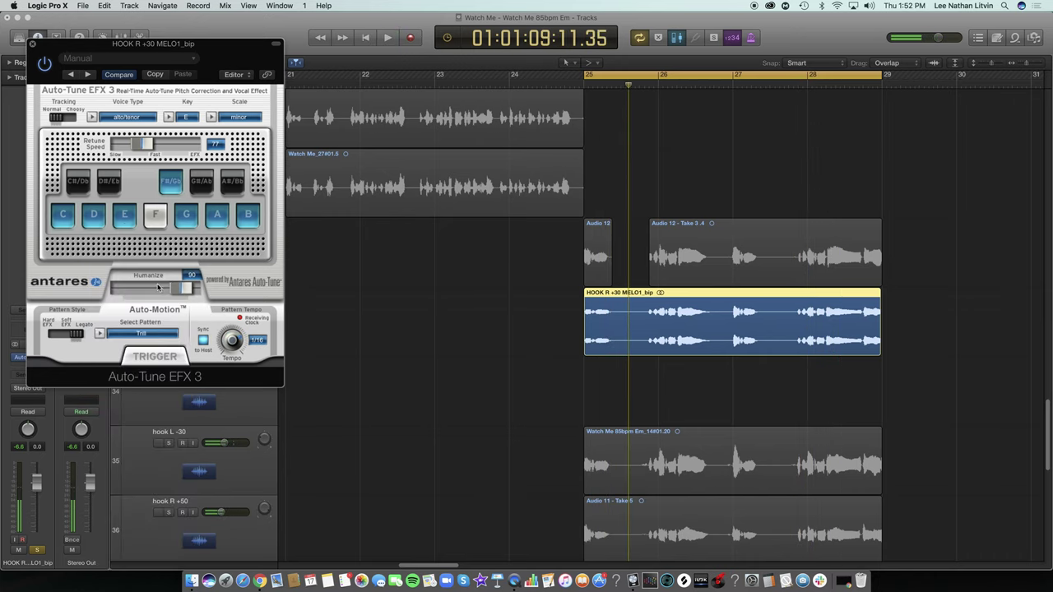
left_click(150, 335)
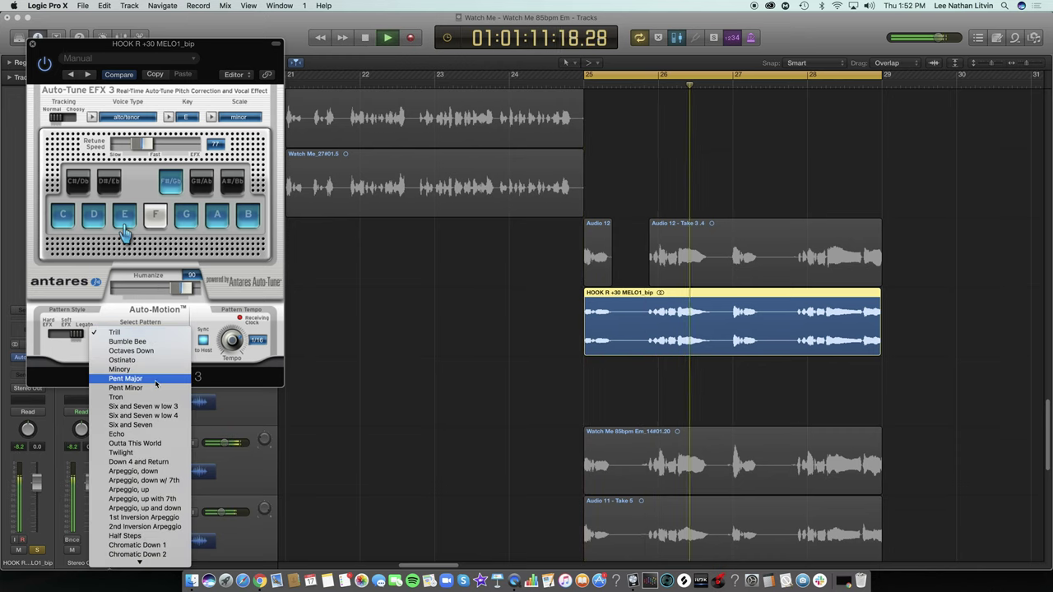
left_click(240, 287)
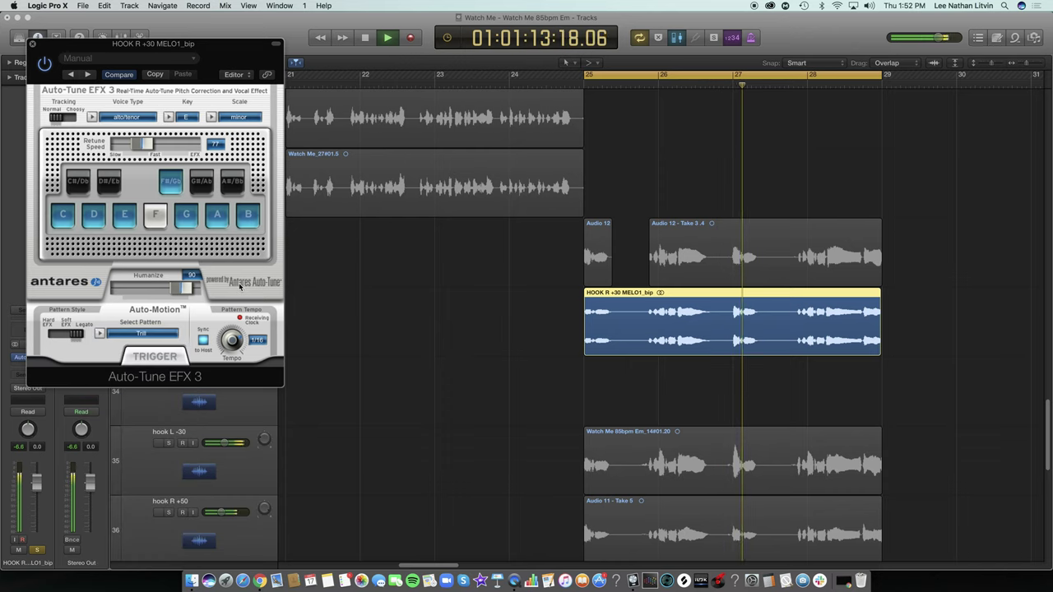
Make the Auto-Tune retune speed slightly faster, stop playback and close the plug-in
left_click_drag(143, 145, 153, 147)
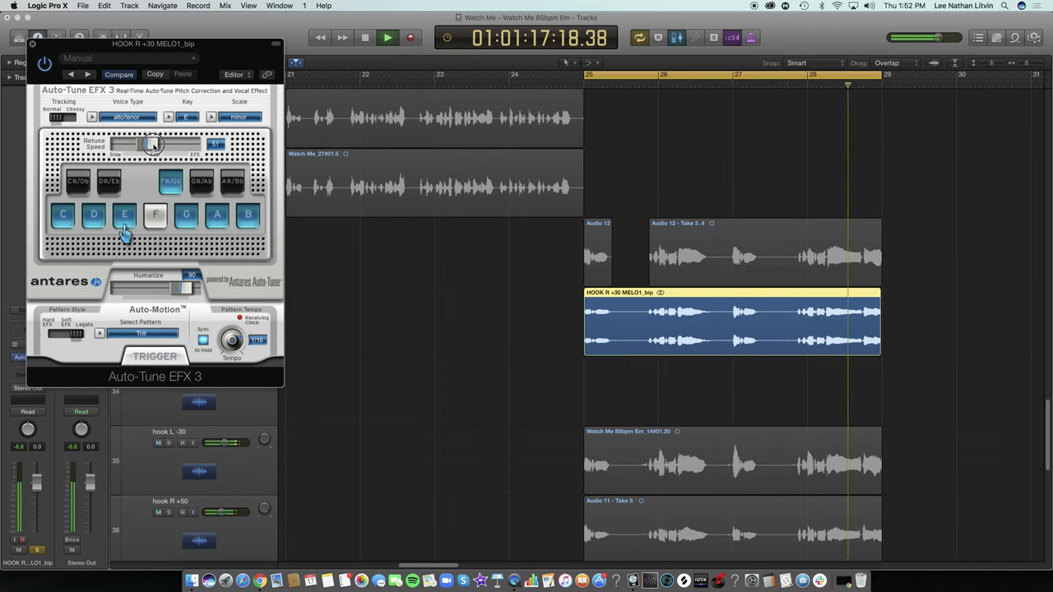
key("space")
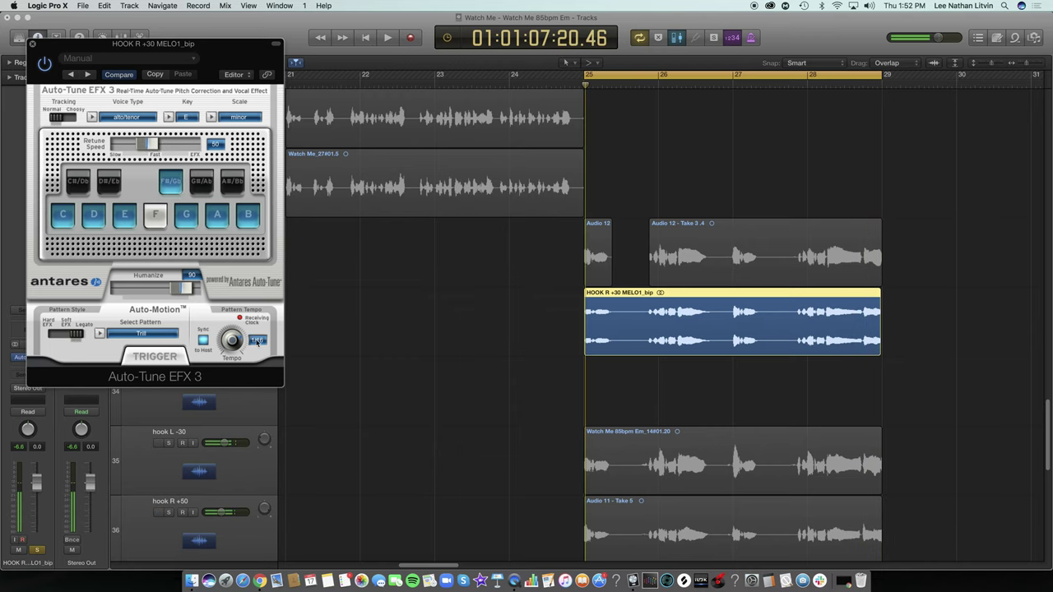
left_click(32, 43)
Bounce the region in place to a new track as HOOK R +30 MELO1+AT_bip, muting the source, and remove the HOOK R +30 MELO1_bip track
right_click(628, 327)
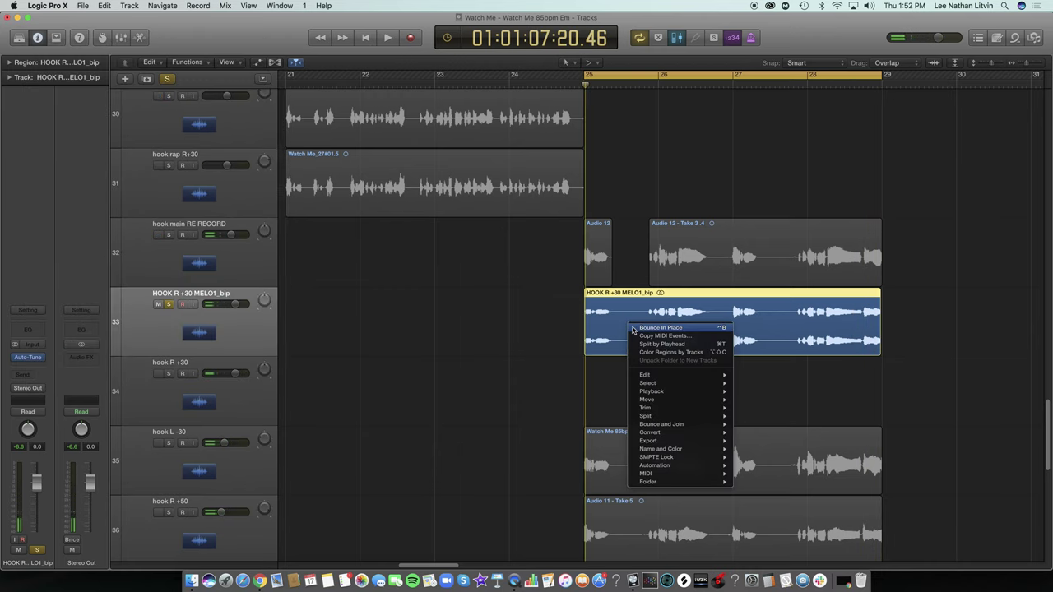
left_click(633, 329)
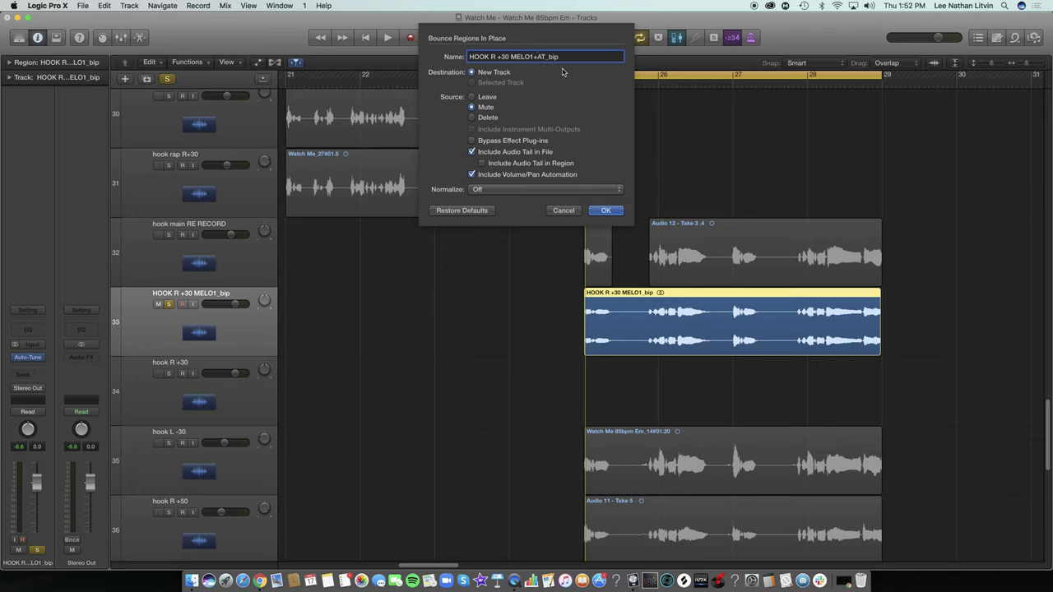
key("Return")
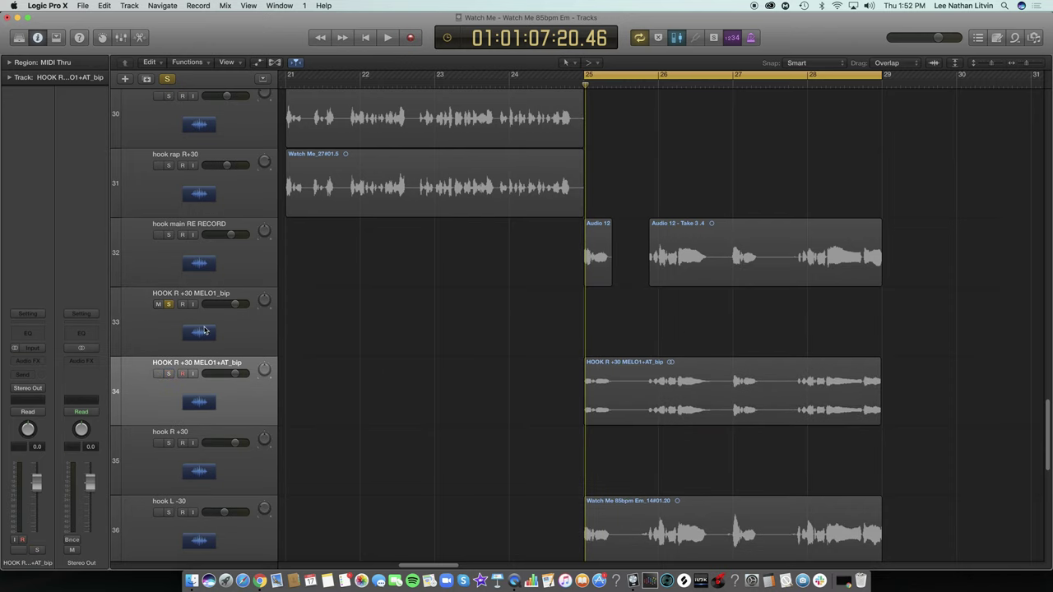
key("super+a")
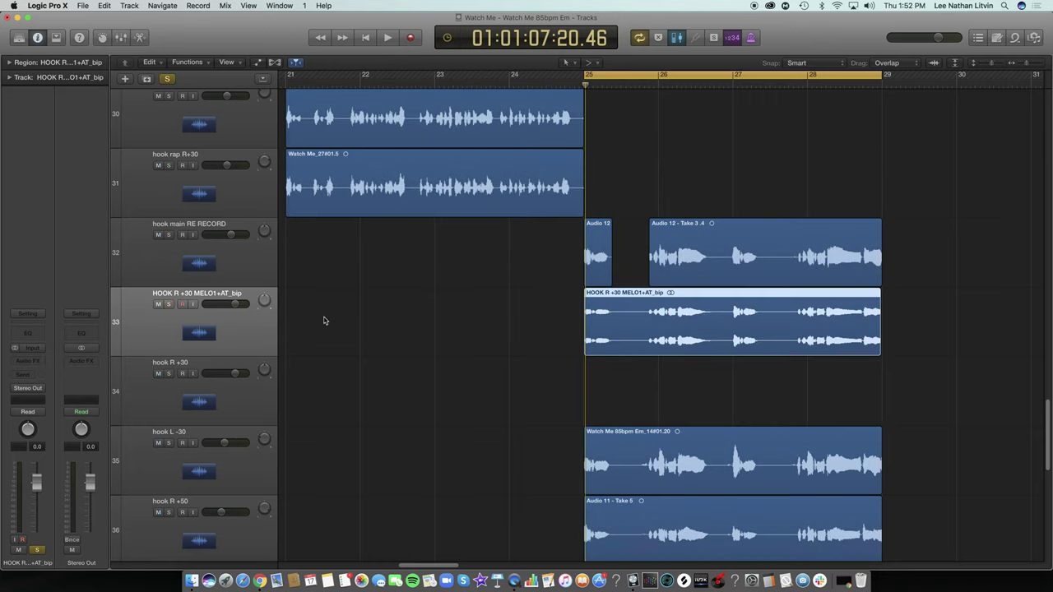
left_click(324, 321)
Add a Channel EQ to the HOOK R +30 MELO1+AT_bip track with a 48 dB/Oct low cut at 142 Hz
double_click(32, 337)
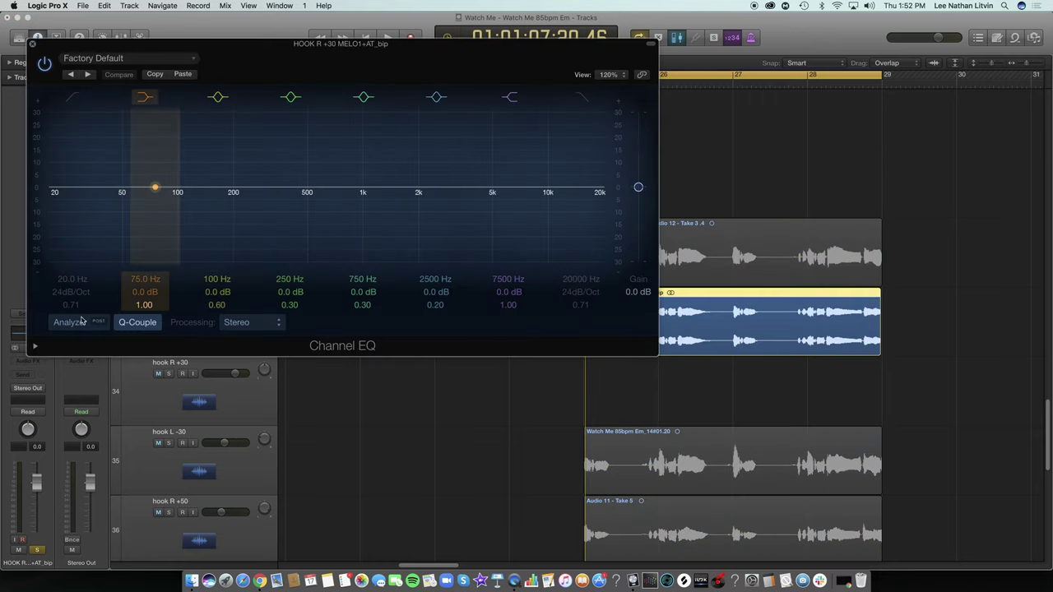
key("space")
left_click_drag(66, 129, 209, 136)
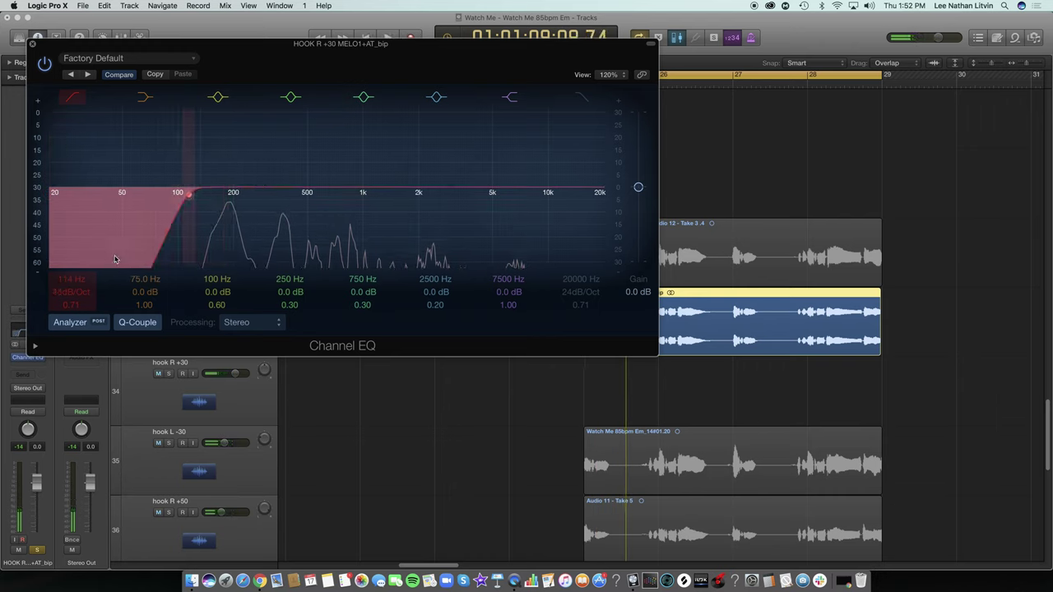
left_click_drag(149, 250, 153, 247)
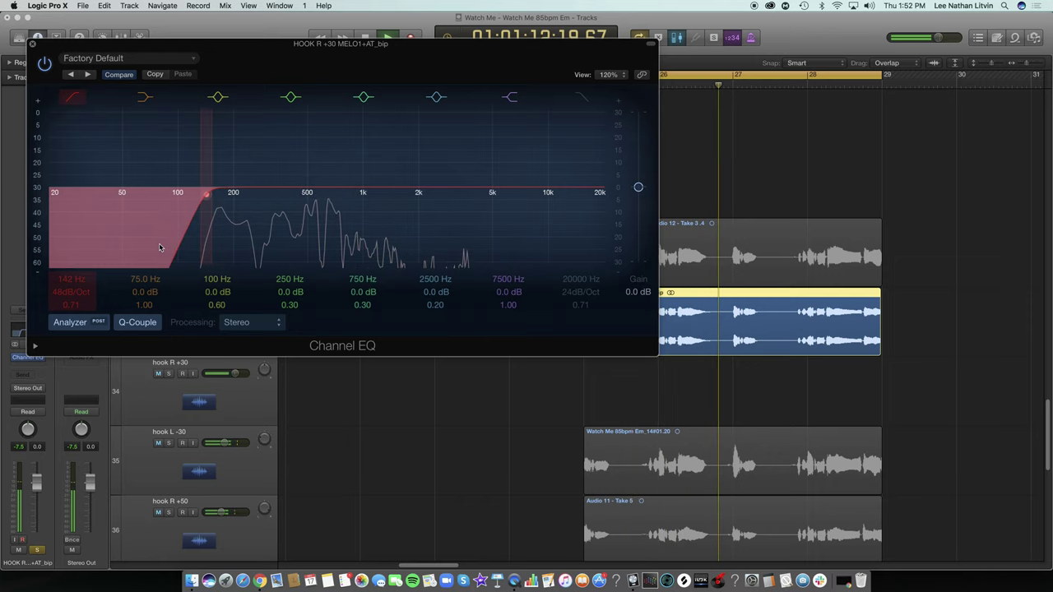
Sweep the first bell band with a narrow boost, and turn it into a -7.5 dB cut at 320 Hz with Q 4.50
left_click_drag(202, 148, 251, 116)
left_click_drag(217, 305, 211, 281)
left_click(223, 291)
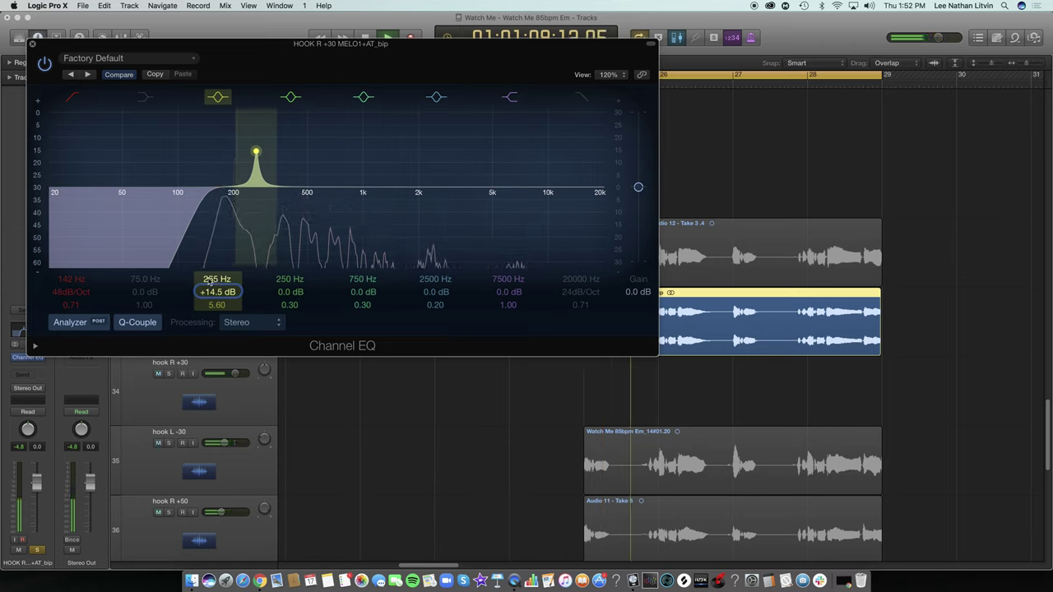
left_click_drag(211, 281, 220, 303)
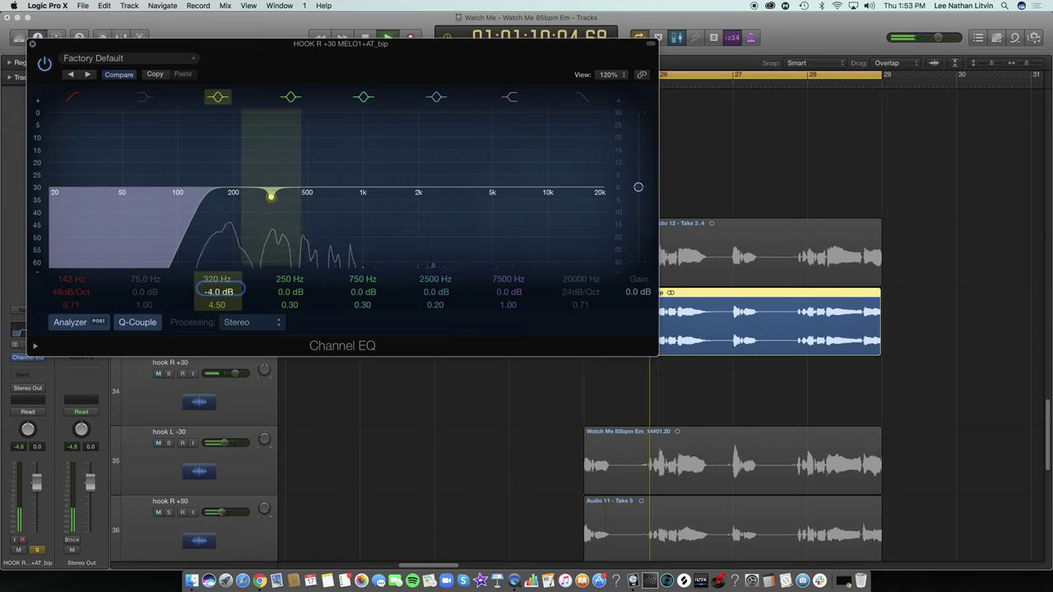
left_click_drag(220, 291, 219, 293)
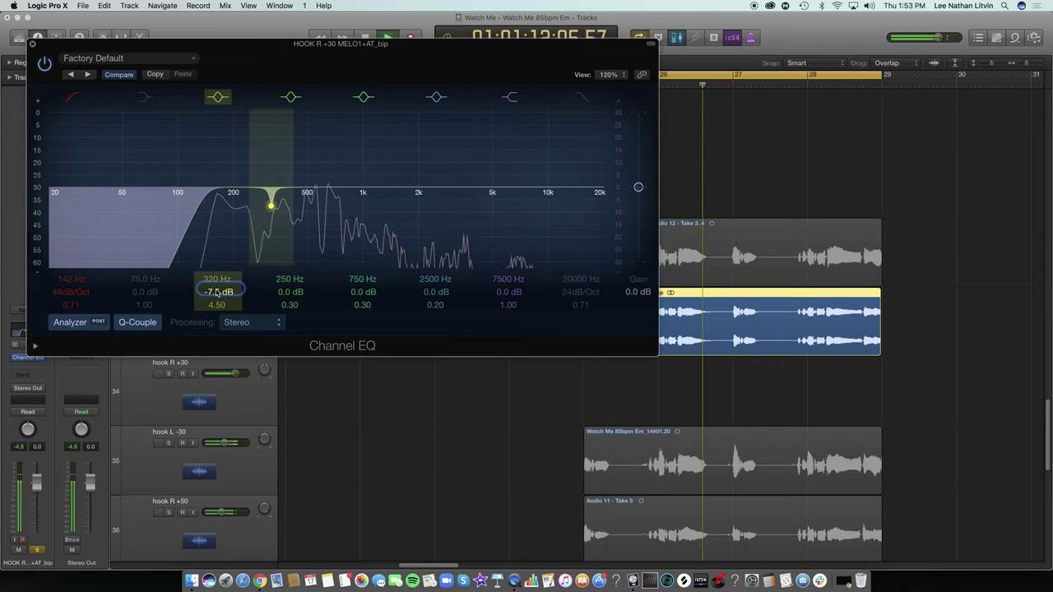
Sweep the second bell band with a narrow boost, and turn it into a -4.0 dB cut at 850 Hz with Q 4.30
left_click_drag(251, 192, 327, 187)
left_click_drag(290, 305, 290, 263)
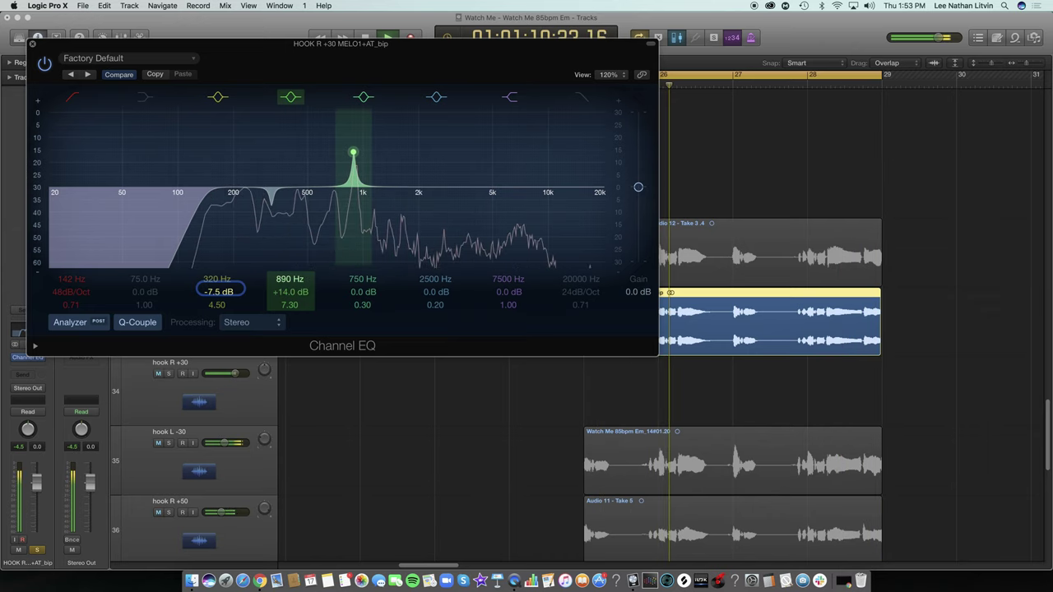
left_click_drag(289, 305, 290, 330)
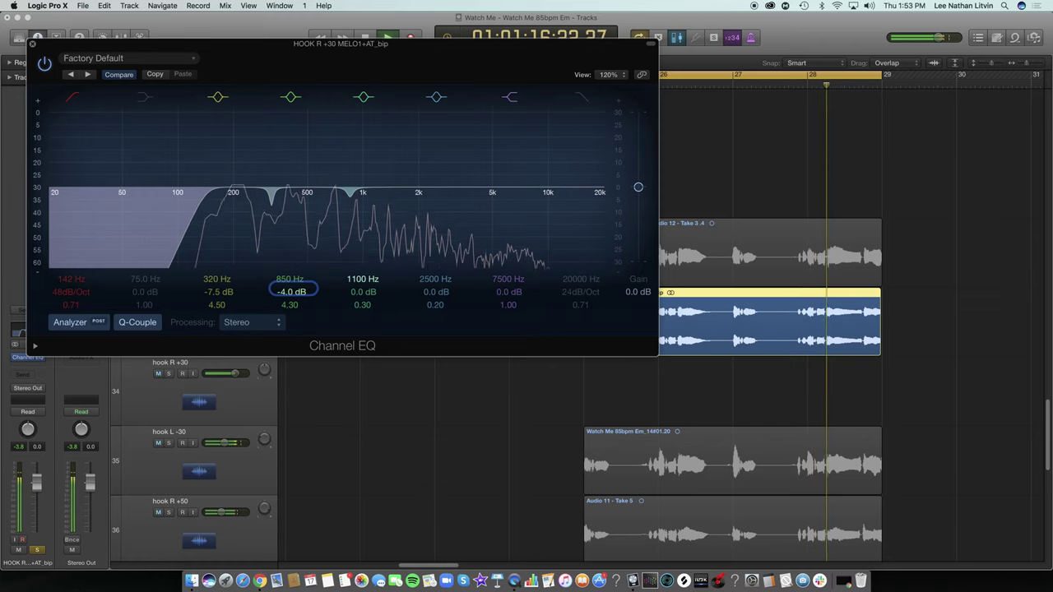
Sweep the third bell band with a narrow boost up to 2300 Hz, and switch that band off
left_click_drag(358, 167, 399, 168)
left_click_drag(337, 152, 370, 156)
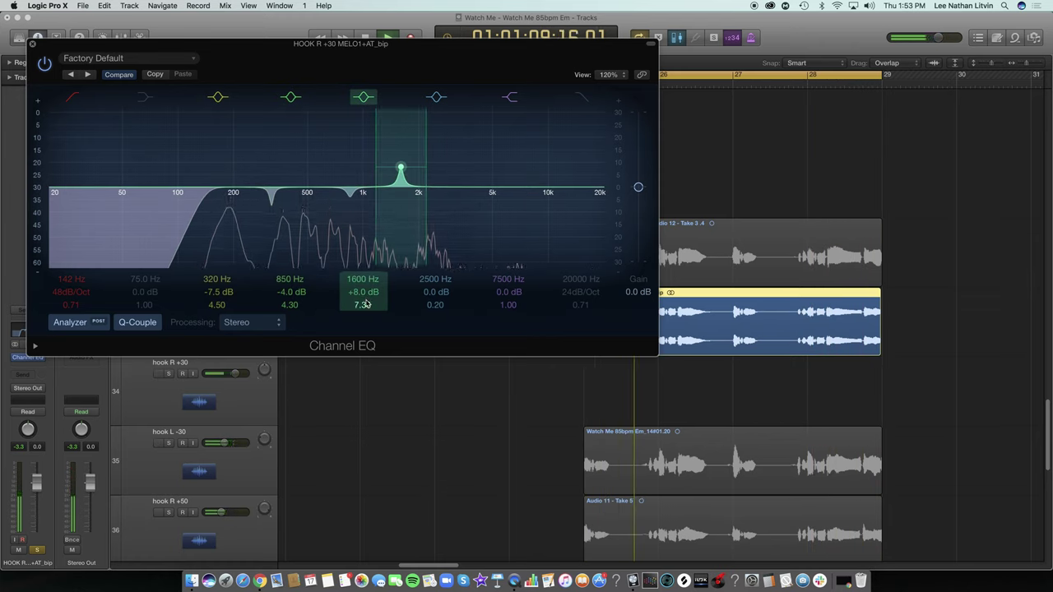
left_click_drag(364, 294, 360, 263)
left_click(366, 102)
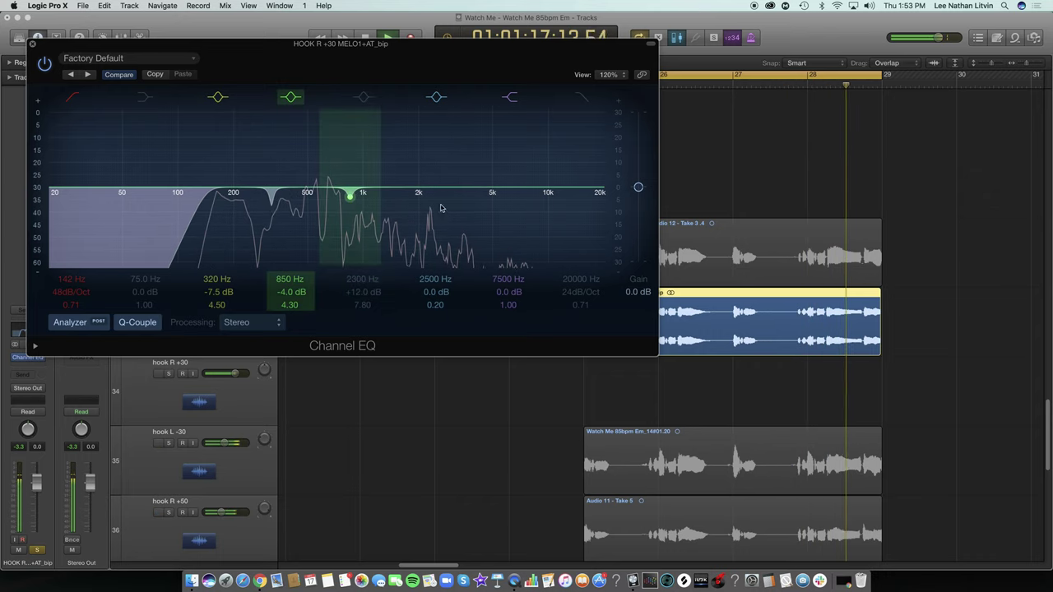
Boost the fourth bell band by 3.5 dB at 4650 Hz with Q 0.71, and close the Channel EQ
mouse_move(435, 280)
left_mouse_down()
mouse_move(435, 268)
mouse_move(432, 300)
mouse_move(435, 291)
left_mouse_up()
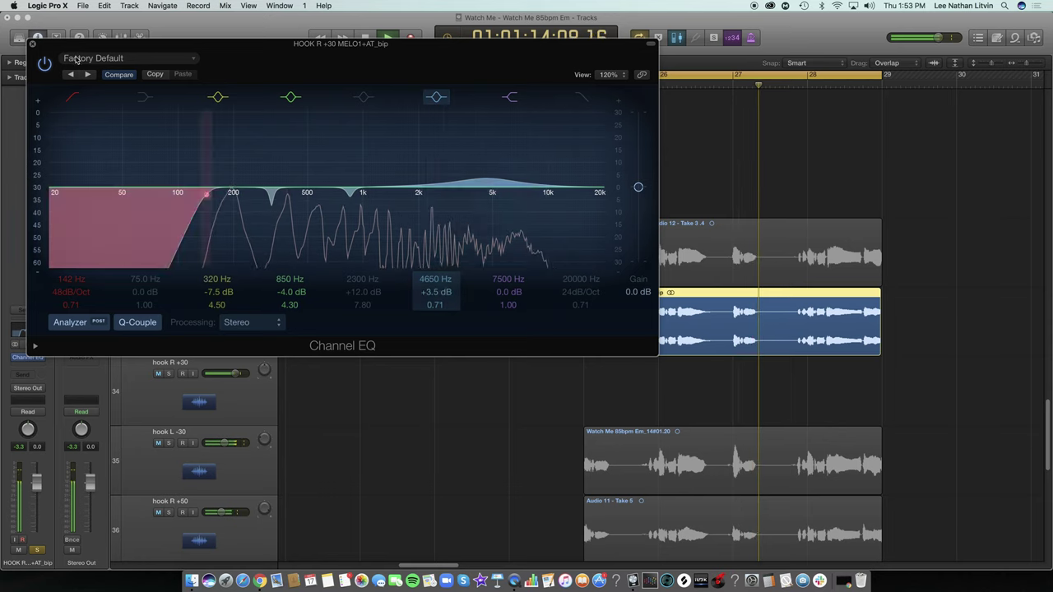
left_click(33, 45)
Insert a FabFilter Pro-C 2 compressor after the EQ, load the Leezy Vocal Chain setting and play back the track
left_click(36, 369)
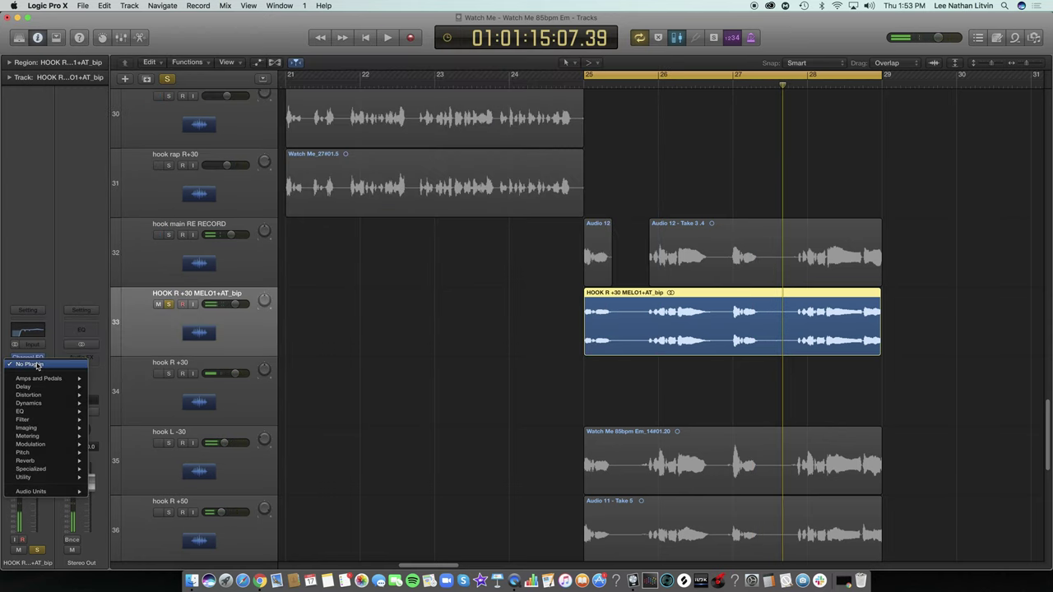
mouse_move(55, 493)
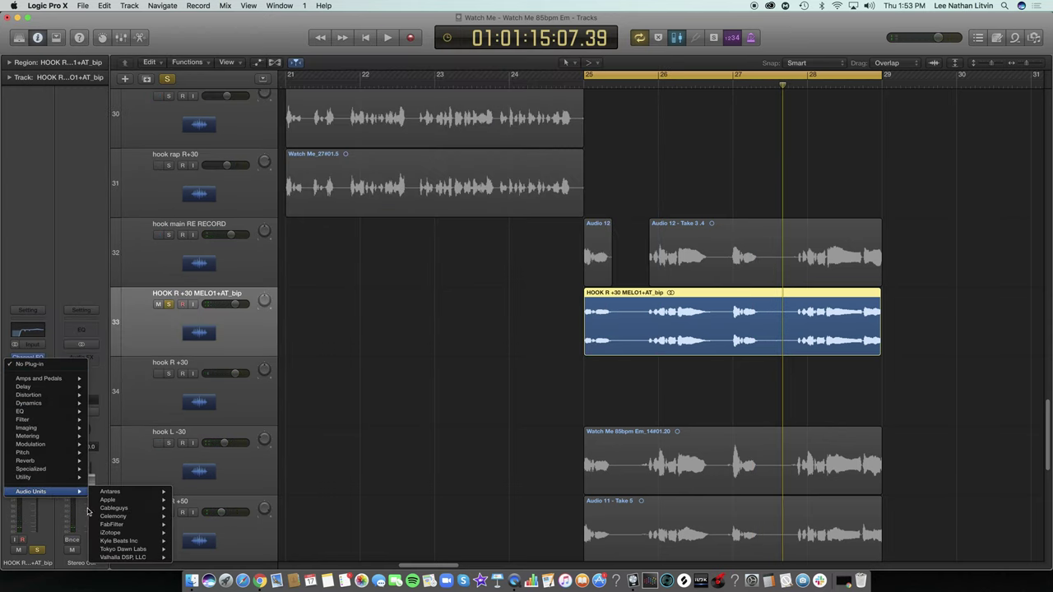
mouse_move(123, 525)
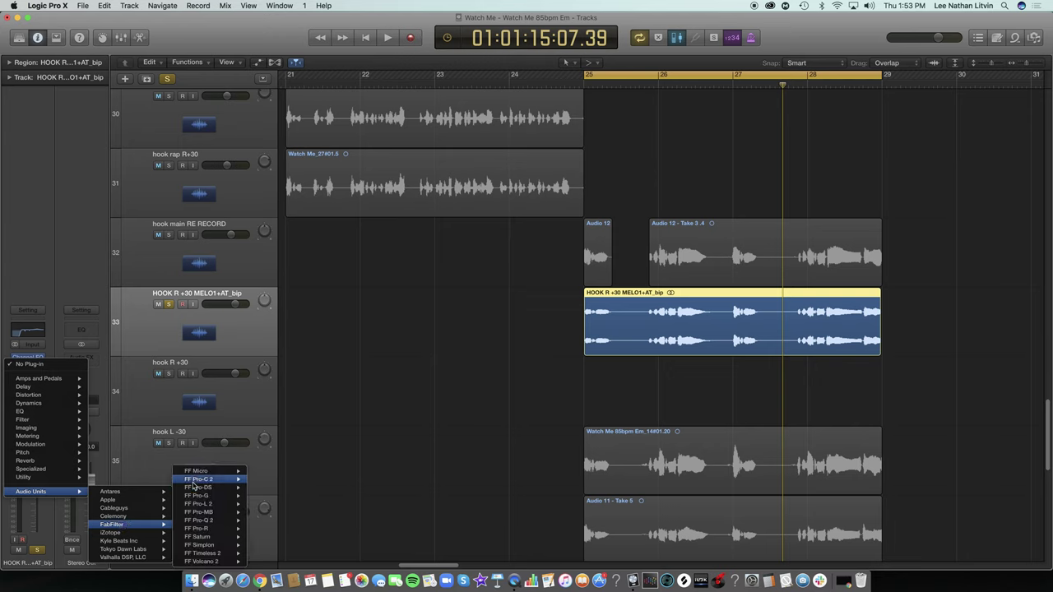
left_click(196, 479)
left_click(144, 59)
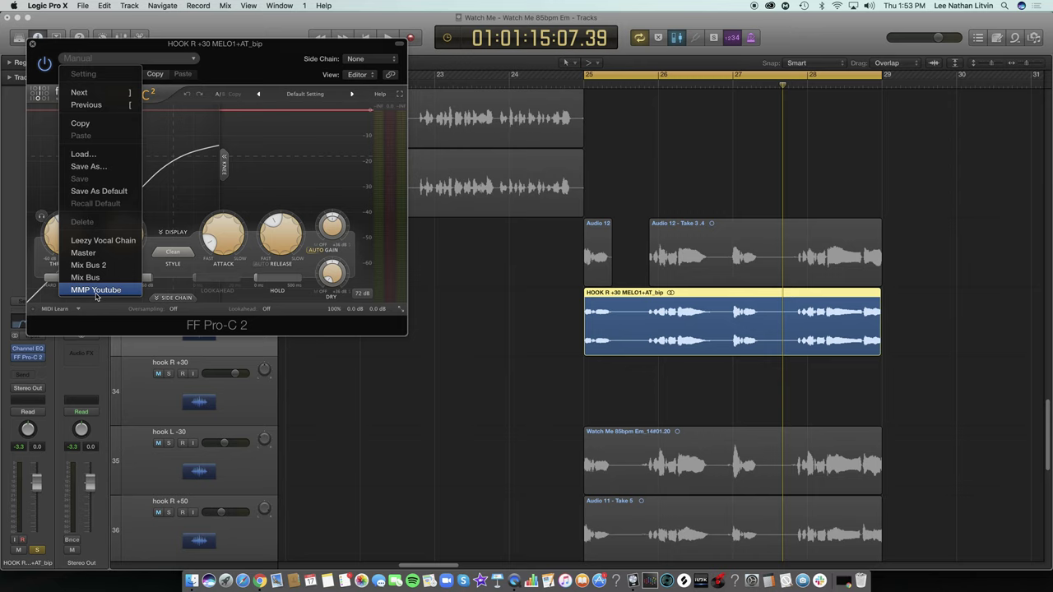
left_click(92, 241)
left_click(33, 44)
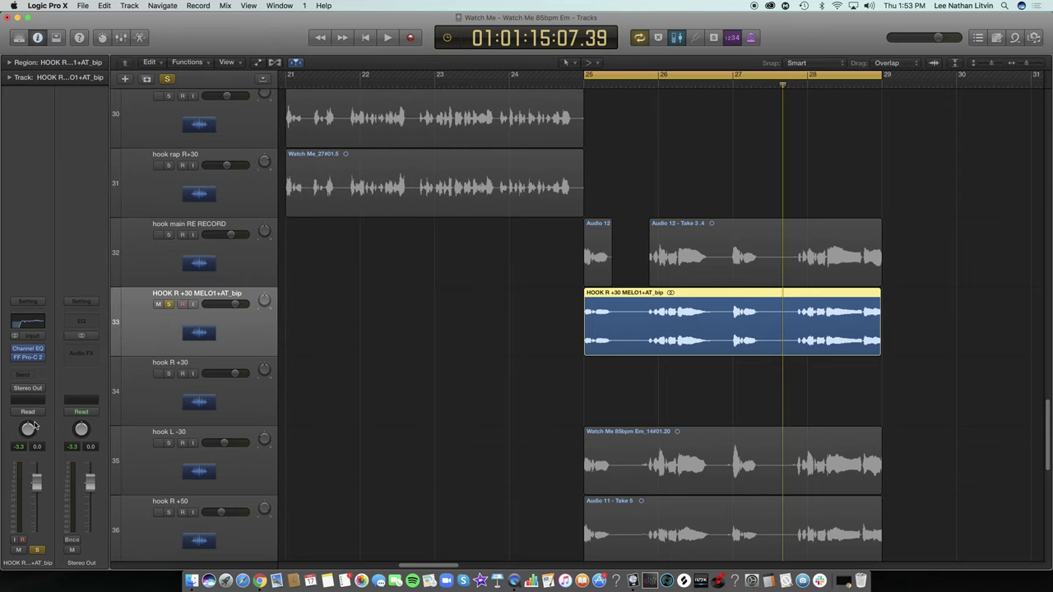
key("space")
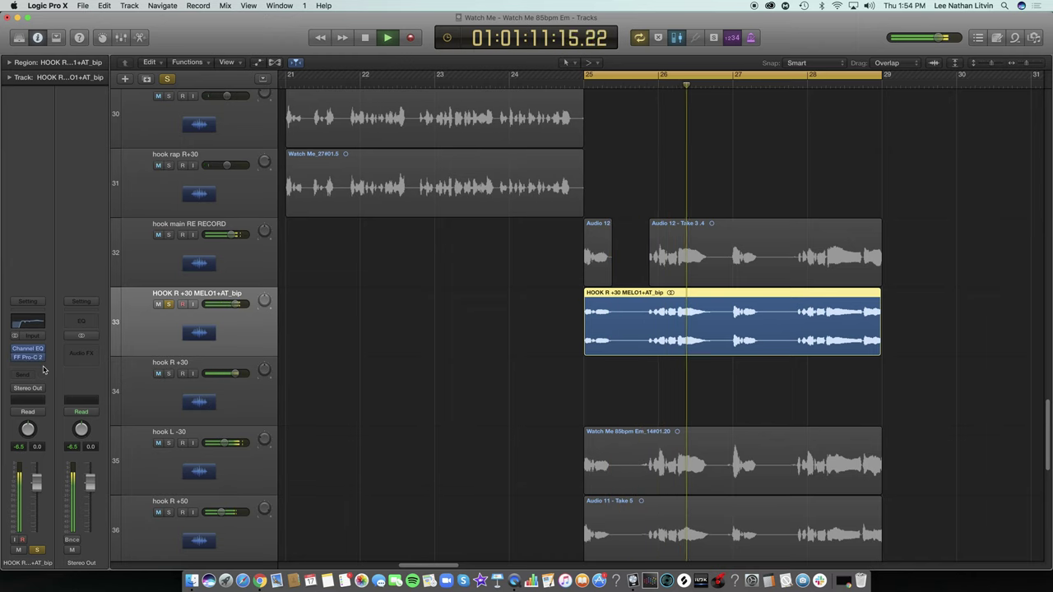
Insert a stereo FabFilter Pro-DS de-esser after the compressor on the HOOK R +30 MELO1+AT_bip track
left_click(13, 358)
mouse_move(76, 497)
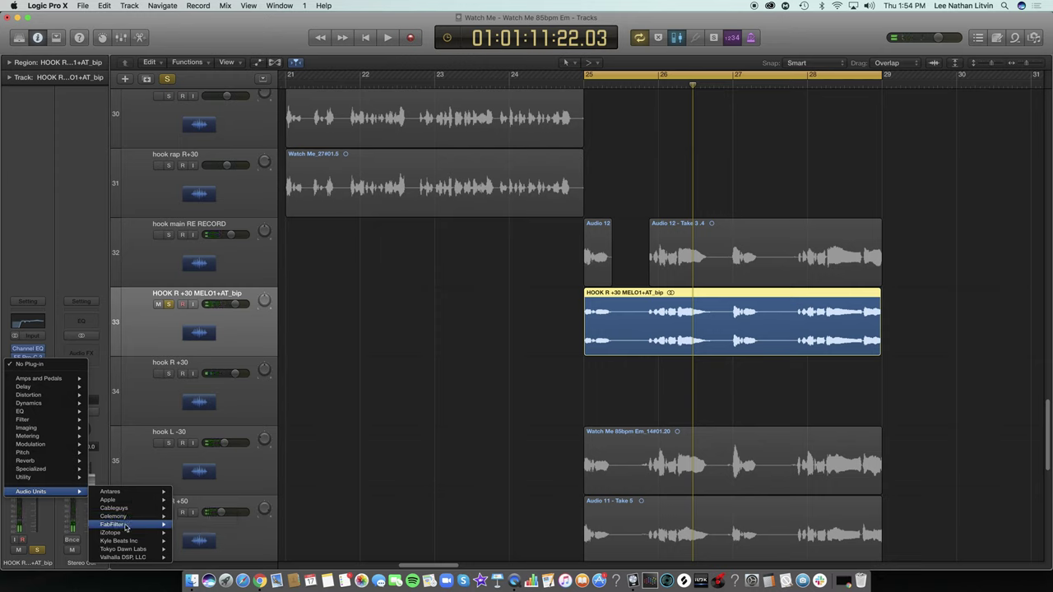
mouse_move(132, 524)
mouse_move(227, 487)
left_click(263, 487)
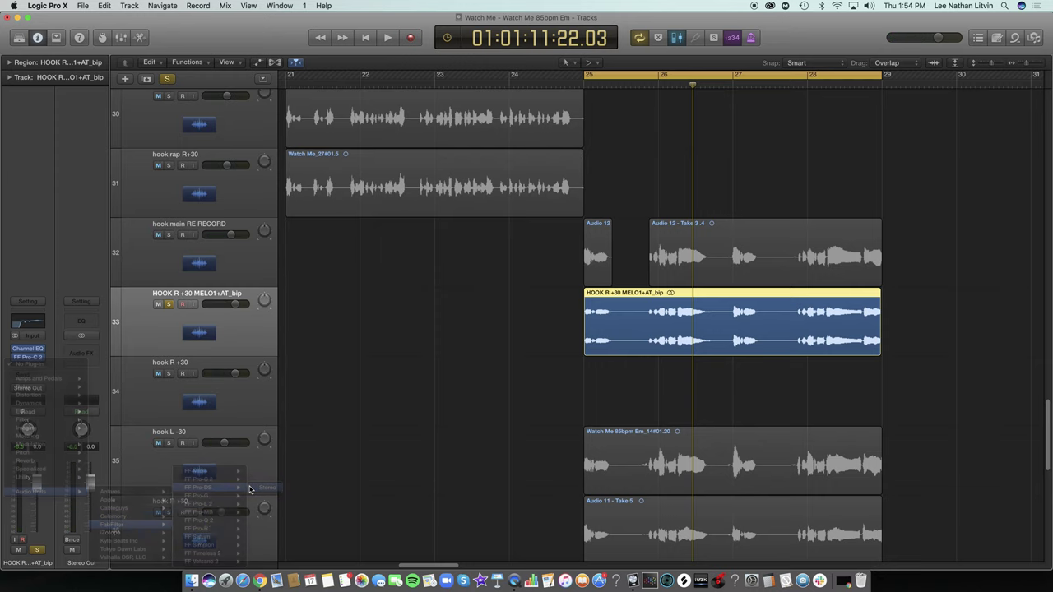
Set the Pro-DS detection range to 6.097–11.25 kHz while auditioning it during playback, and close the plug-in
key("space")
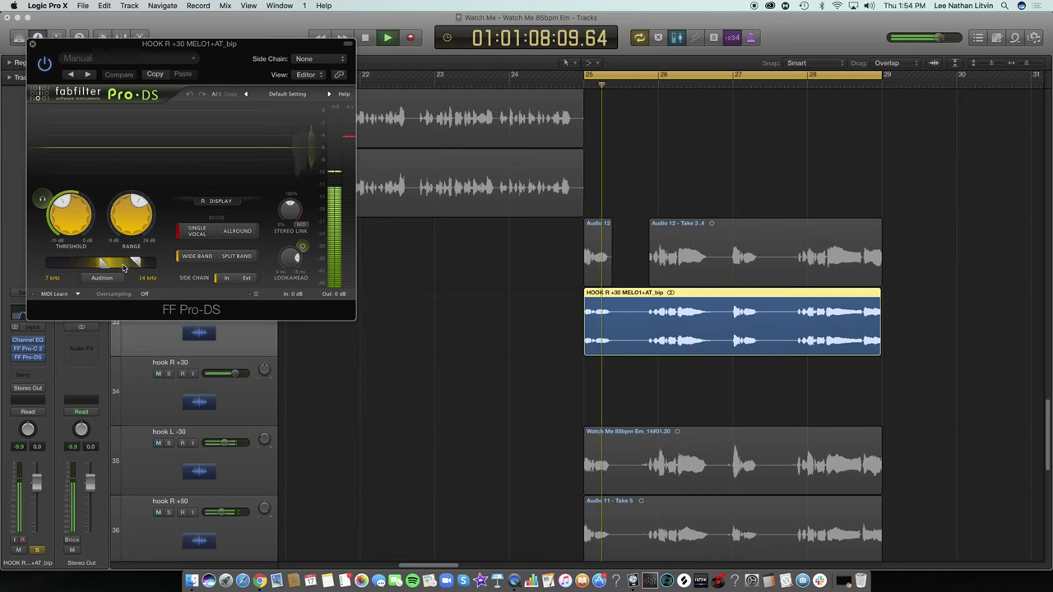
left_click(105, 278)
left_click_drag(103, 264, 139, 263)
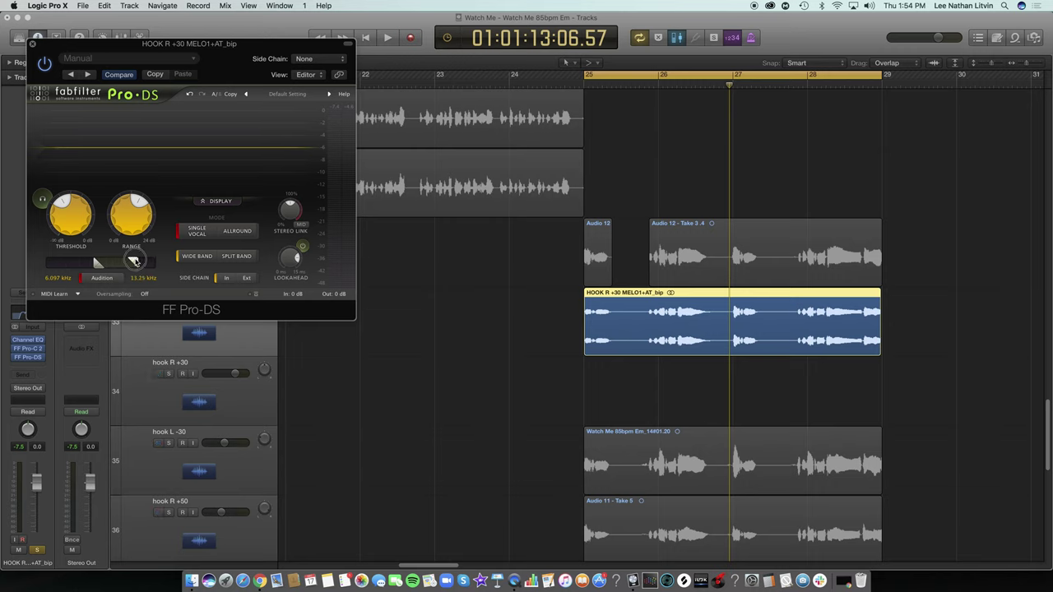
left_click_drag(134, 261, 132, 263)
key("space")
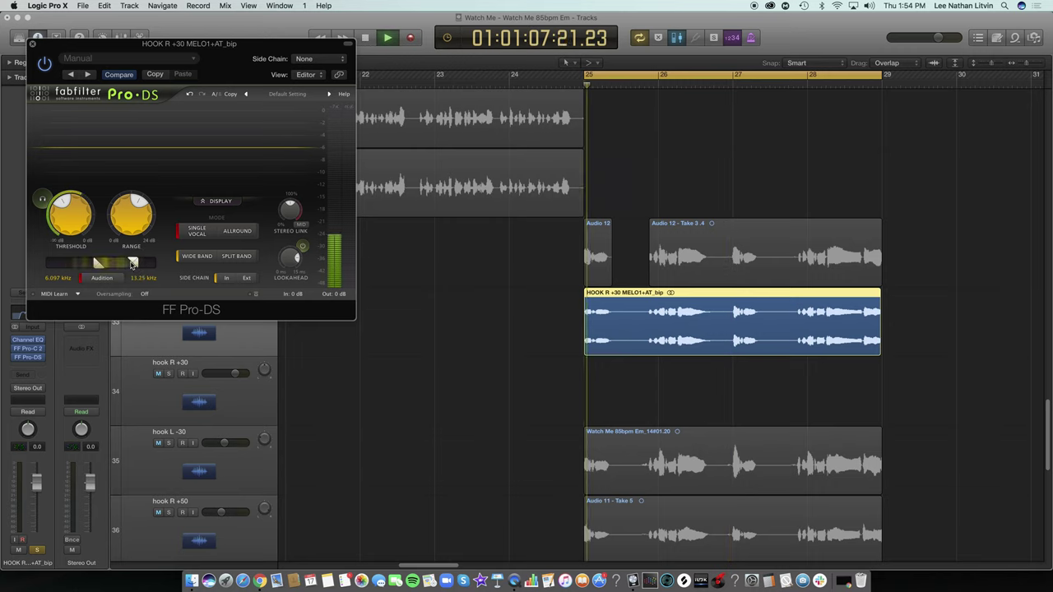
left_click(33, 44)
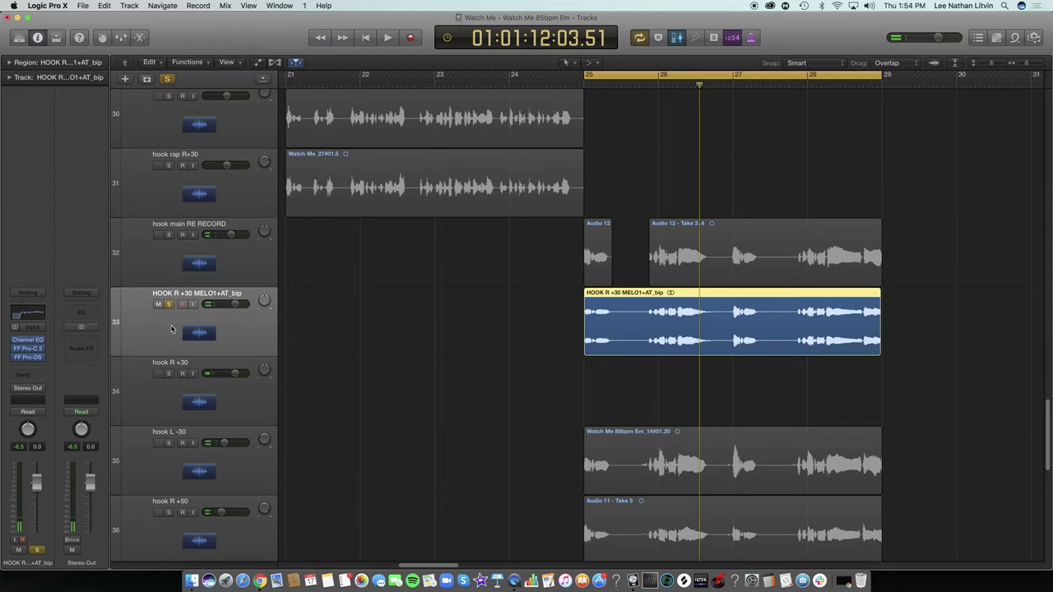
Bounce the HOOK R +30 MELO1+AT_bip region in place to a new track, and delete the source region with its track
right_click(716, 312)
left_click(728, 320)
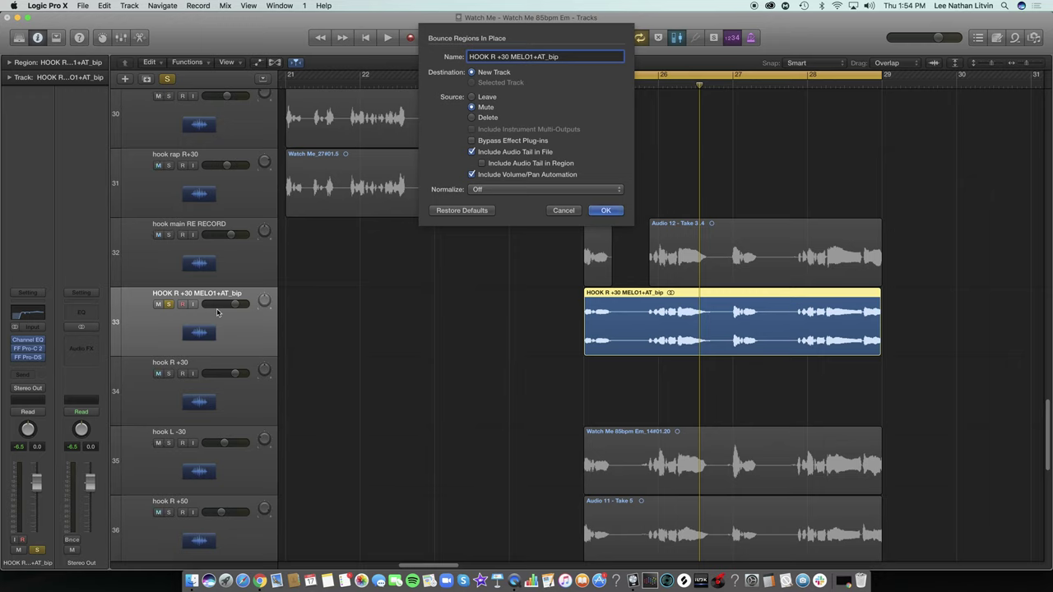
key("Return")
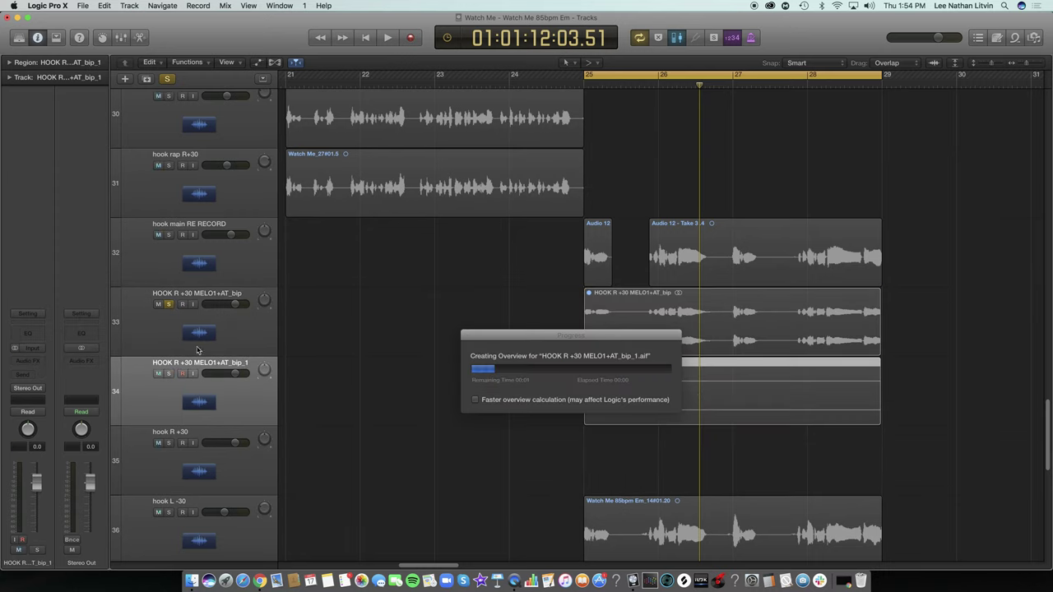
left_click(591, 344)
key("Delete")
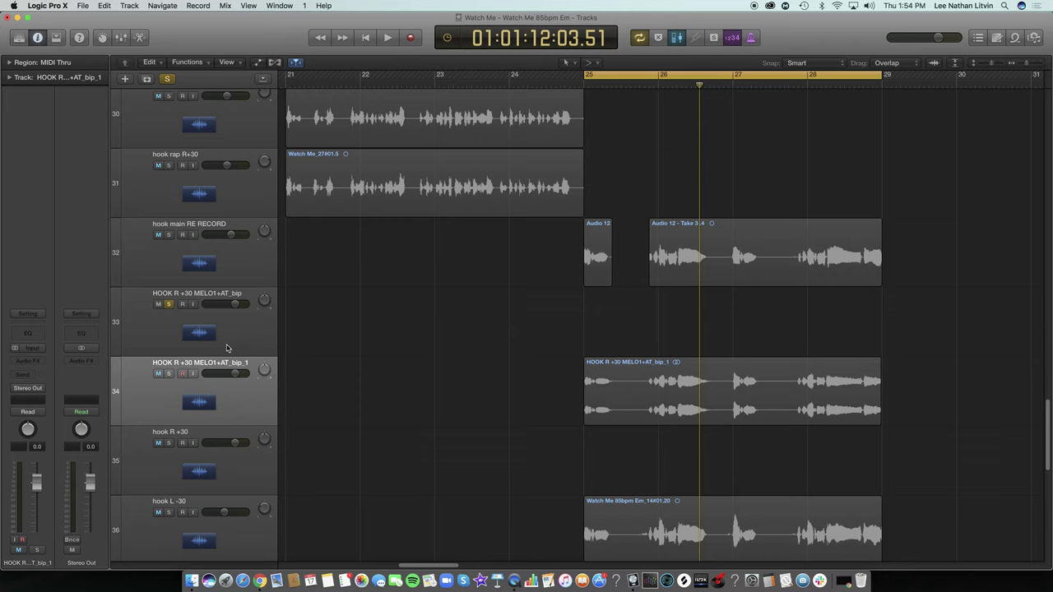
left_click(199, 344)
key("super+BackSpace")
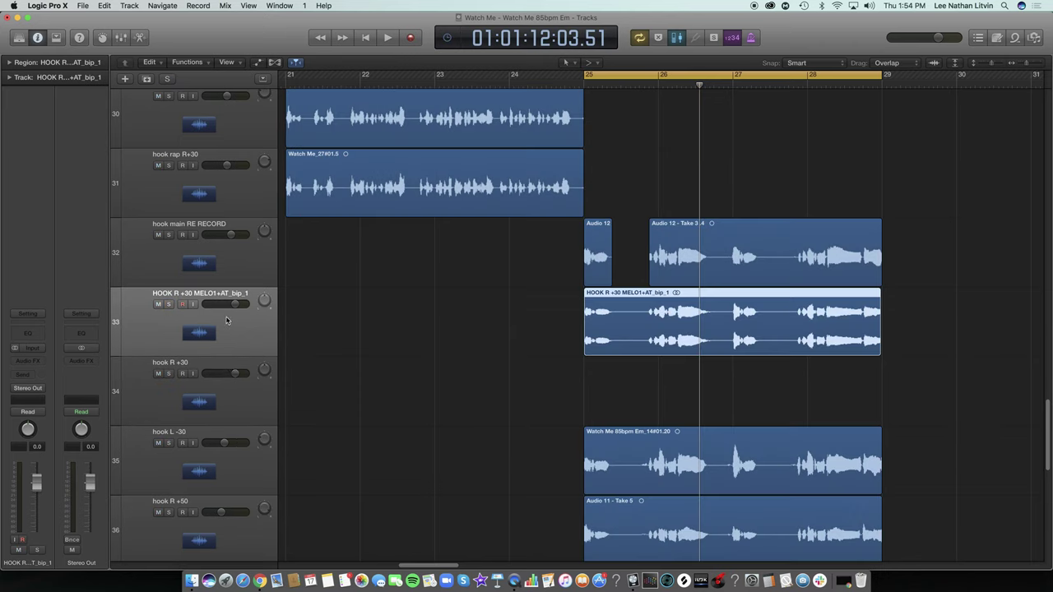
Solo the bounced HOOK R +30 MELO1+AT_bip_1 track, add a send to Bus 1 and raise the send level during playback
left_click(28, 381)
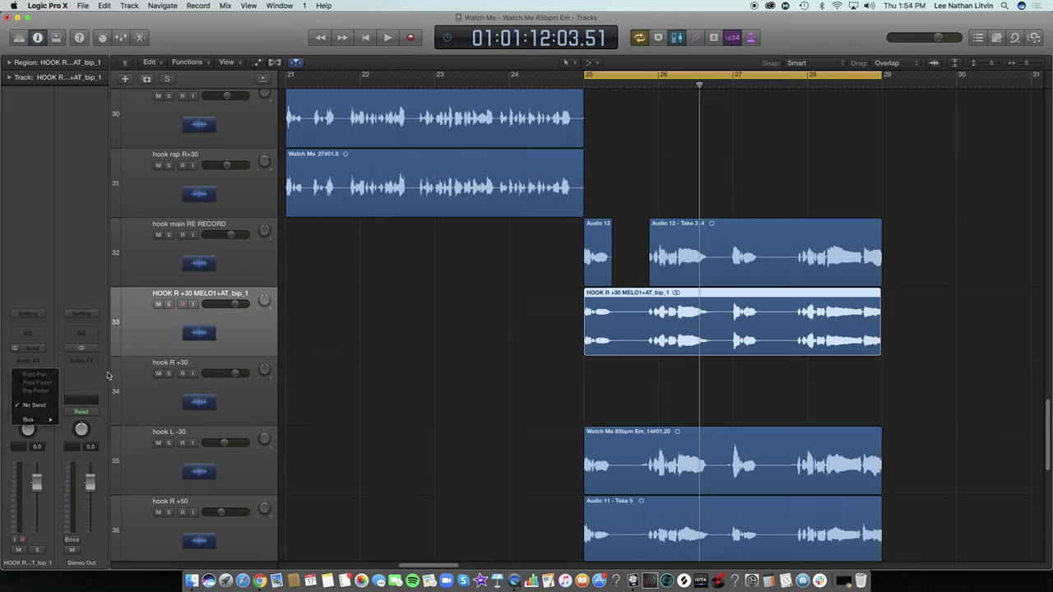
key("s")
key("space")
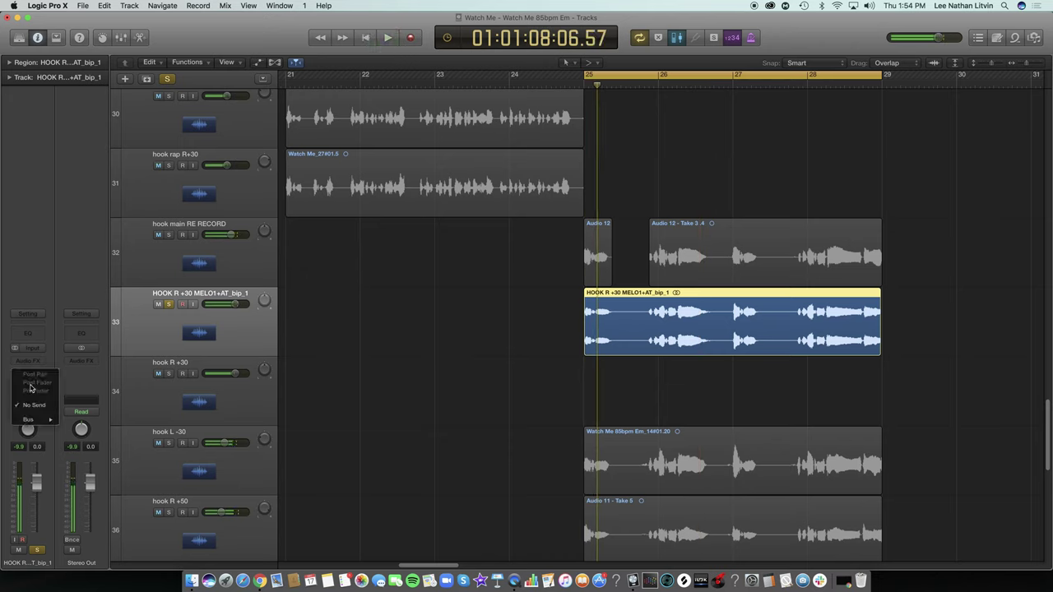
mouse_move(43, 422)
left_click(98, 421)
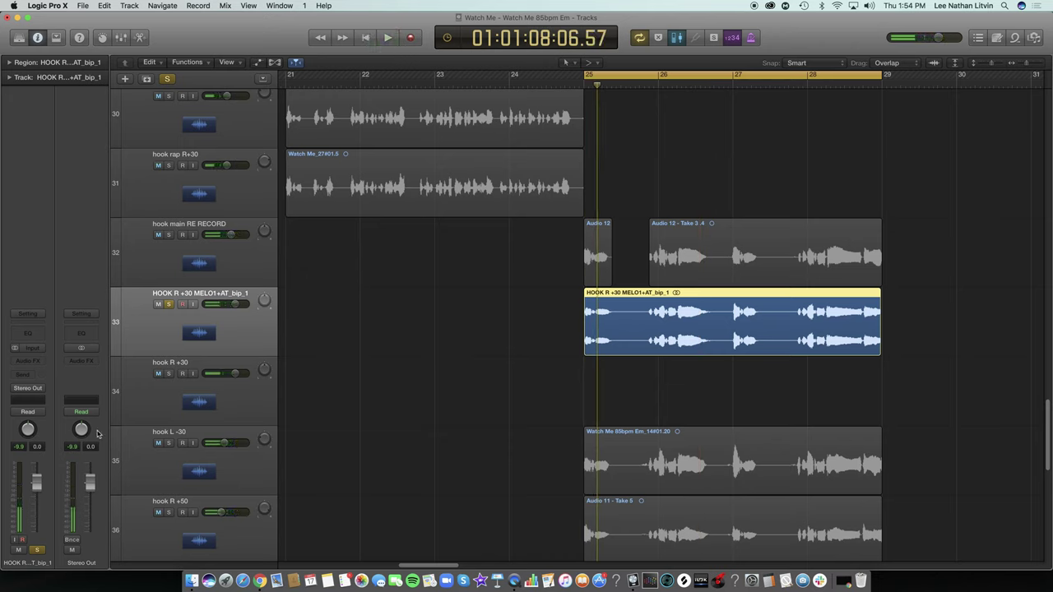
key("space")
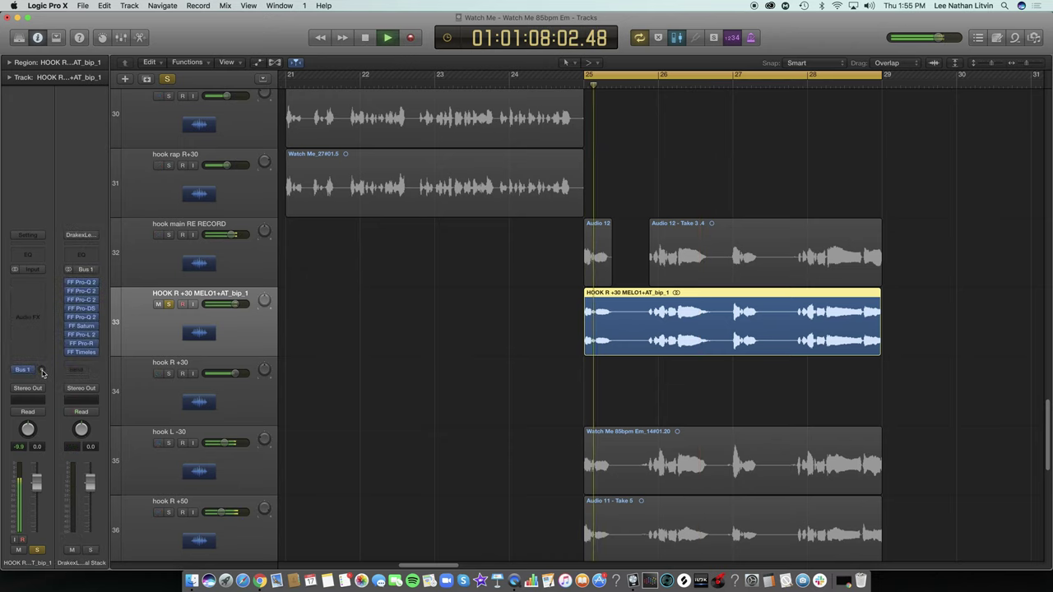
left_click_drag(41, 346, 41, 336)
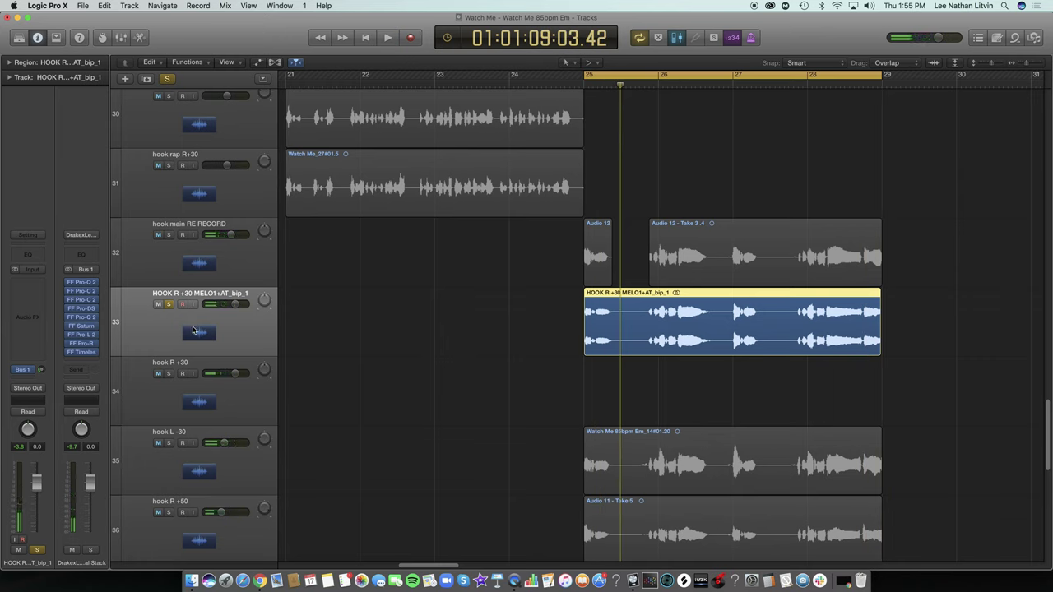
Clear the solo, mute tracks 35 to 44 and the hook main RE RECORD track, and play back the remaining hook vocal
left_click(167, 79)
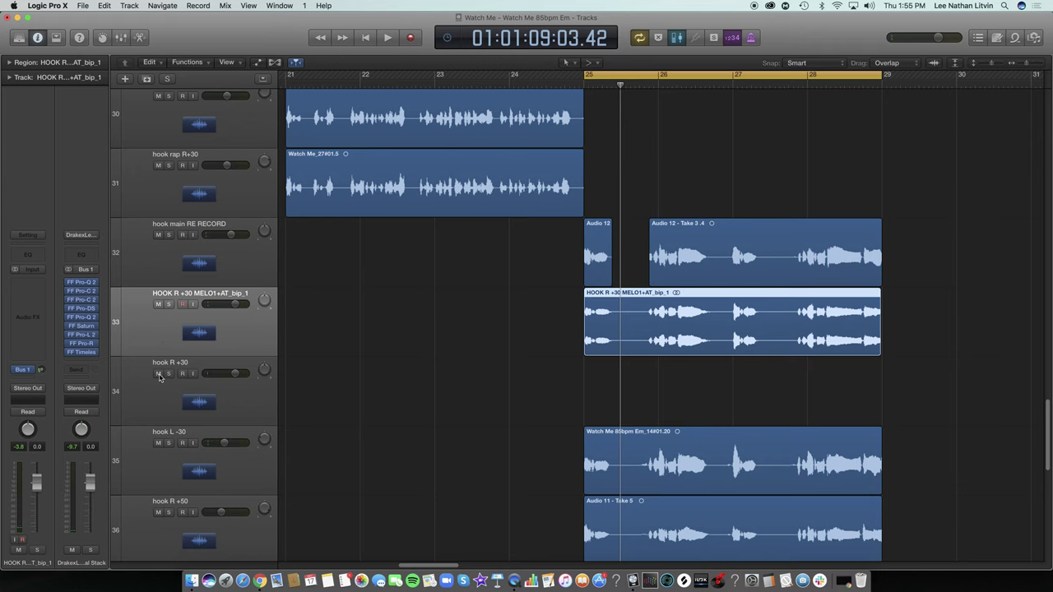
left_click_drag(993, 66, 980, 72)
left_click_drag(150, 529, 151, 371)
key("space")
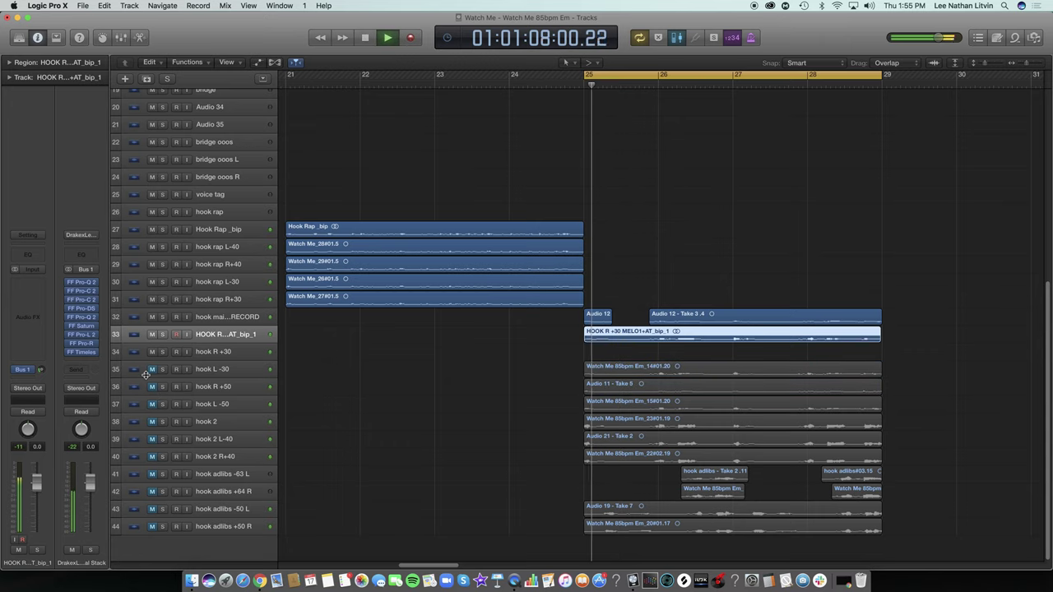
left_click(155, 322)
key("space")
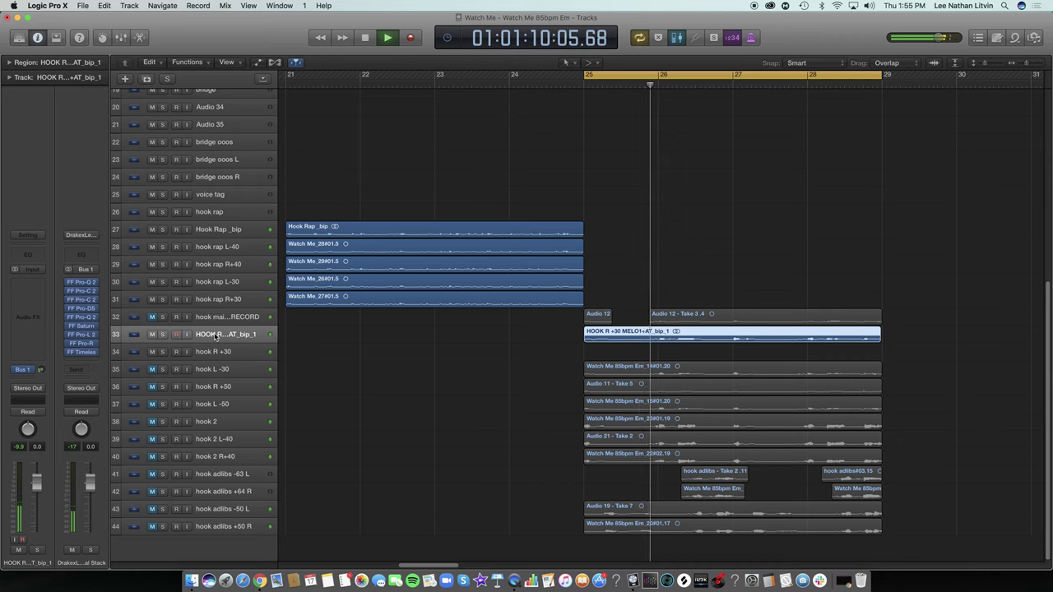
Solo the HOOK R +30 MELO1+AT_bip_1 track and compare it with the Bus 1 send active and bypassed
key("s")
key("space")
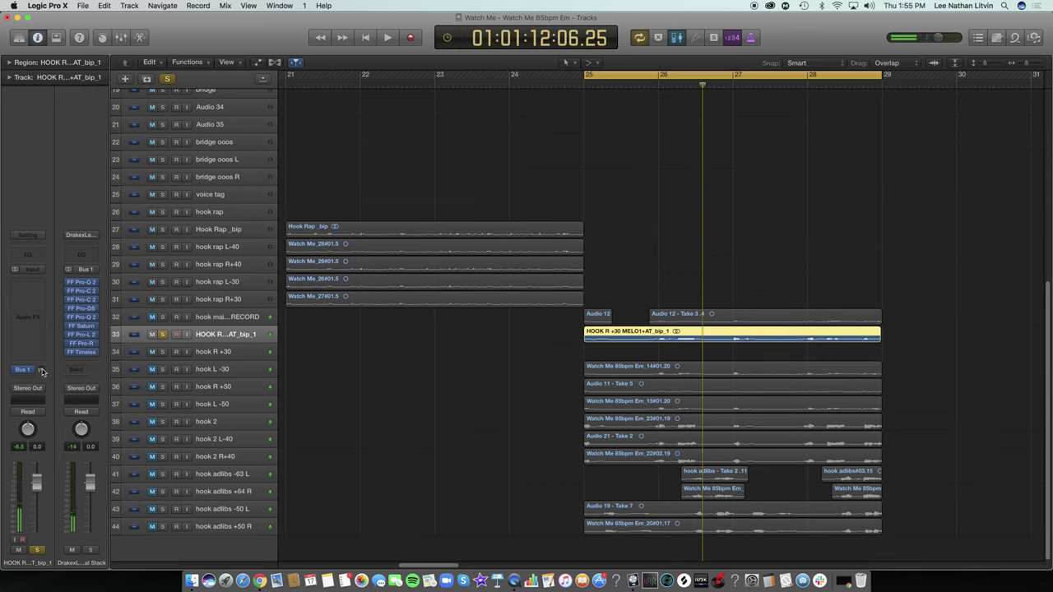
key("space")
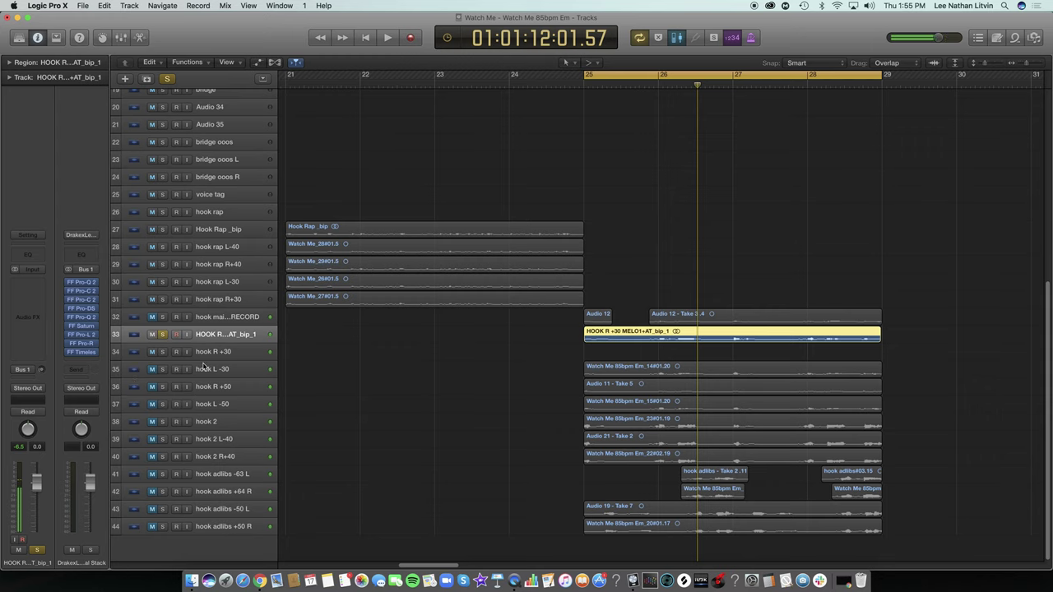
Undo the Bus 1 send, the source track deletion and the bounce, and select the HOOK R +30 MELO1+AT_bip track
key("super+z")
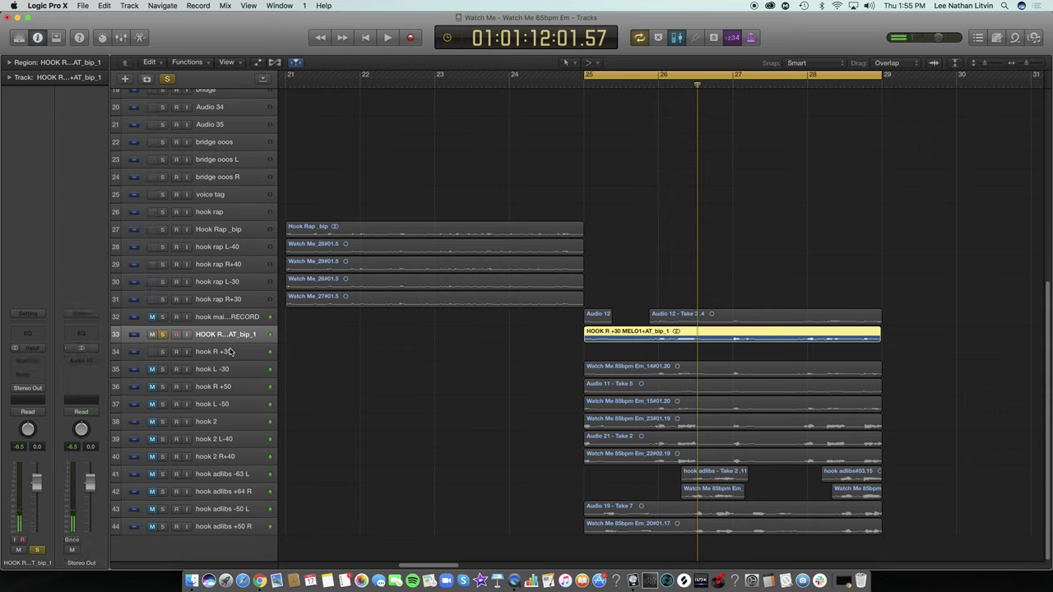
key("super+z")
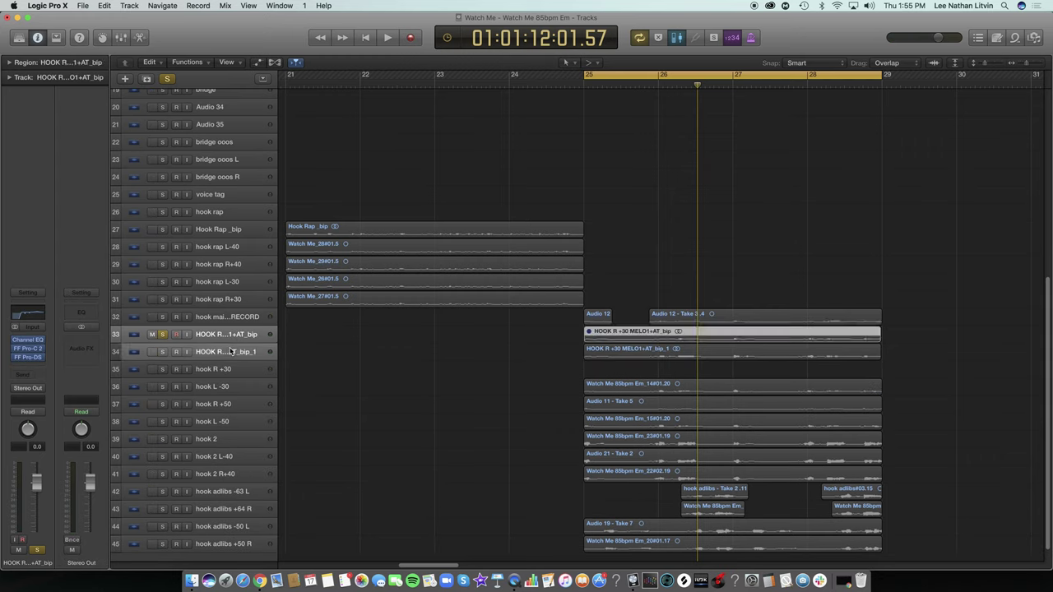
key("super+z")
left_click(231, 334)
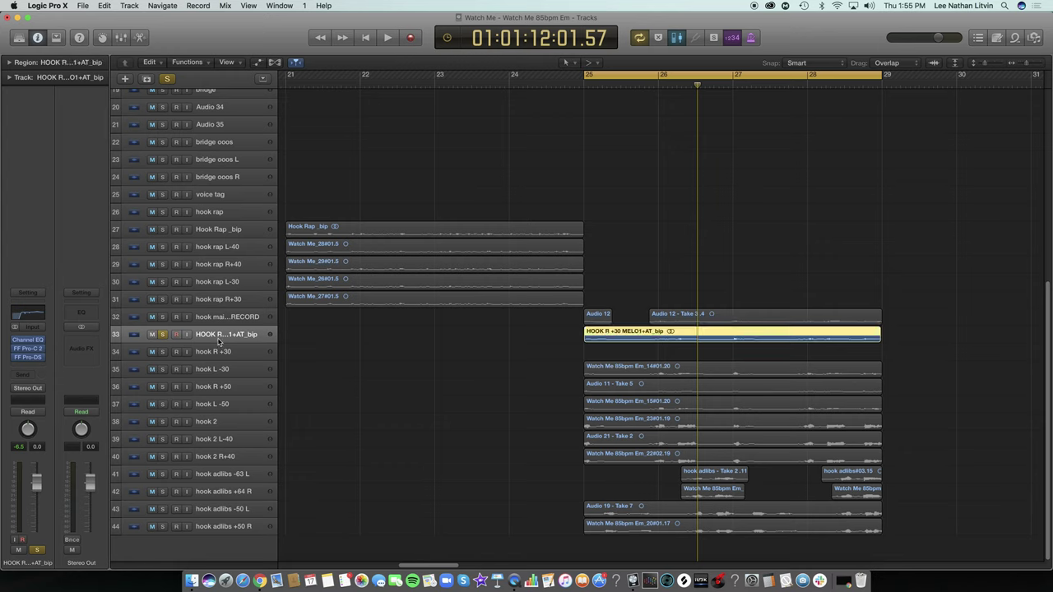
Bypass Pro-DS, Pro-C 2 and Channel EQ on the soloed HOOK R +30 MELO1+AT_bip track and play it back for comparison
key("s")
key("s")
key("space")
key("space")
left_click(13, 351)
key("space")
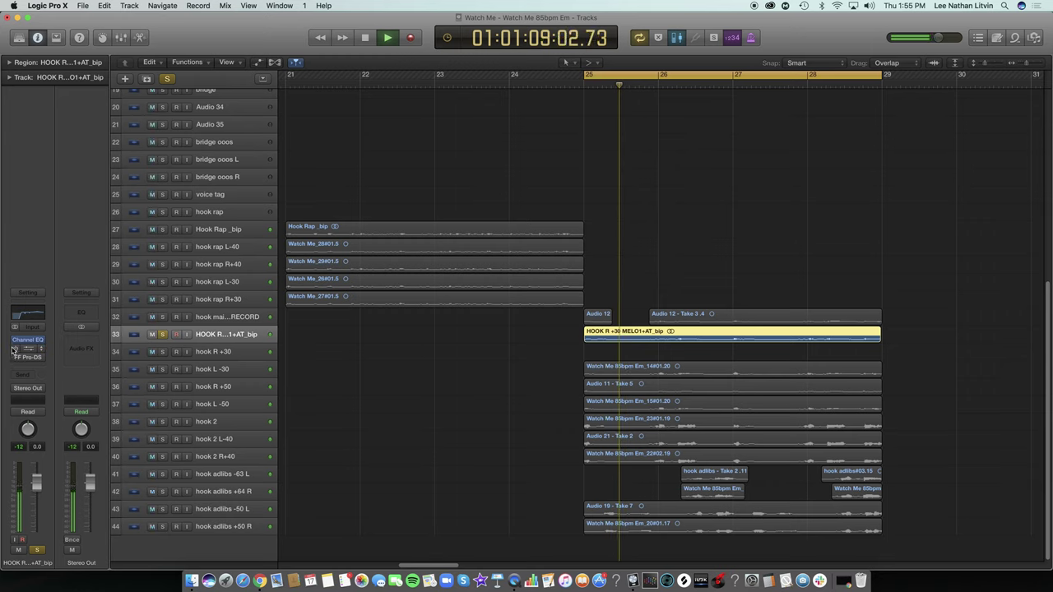
key("space")
key("space")
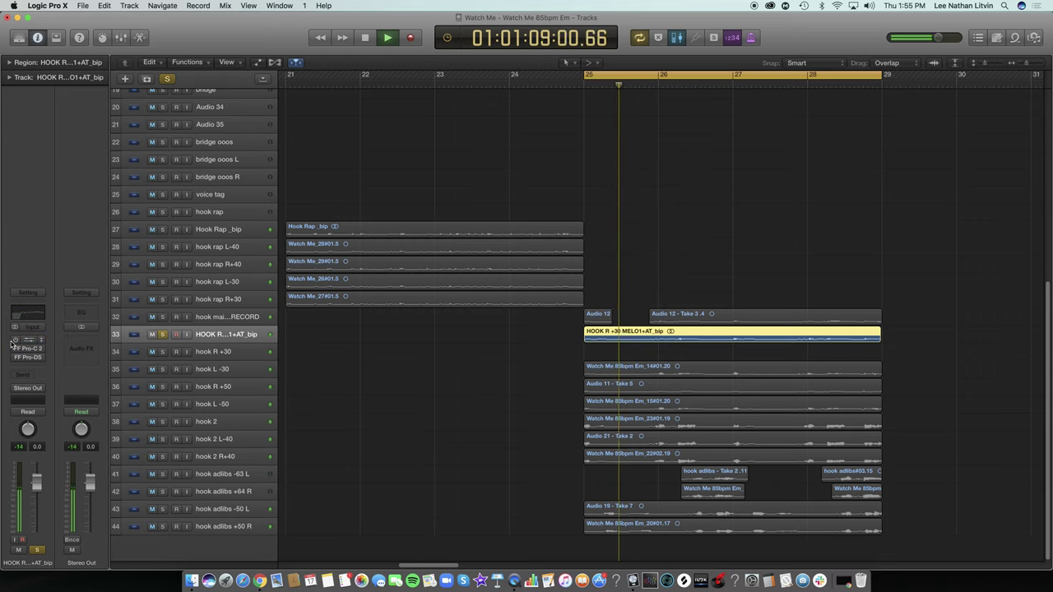
Undo back past the plug-in insertions and the deletion of the HOOK R +30 MELO1_bip track
key("super+z")
key("super+z")
key("super+z")
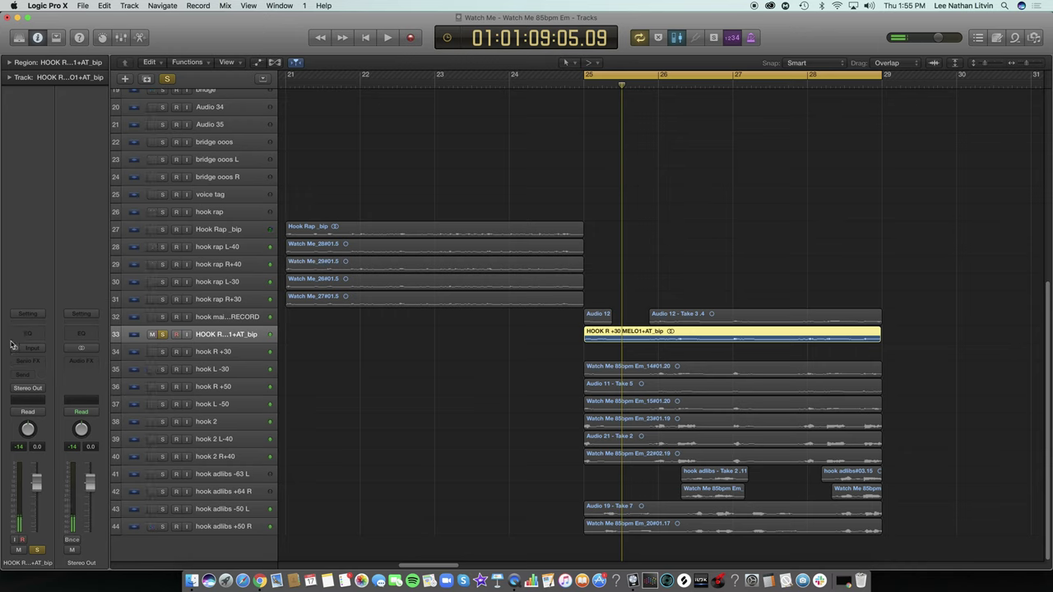
key("super+z")
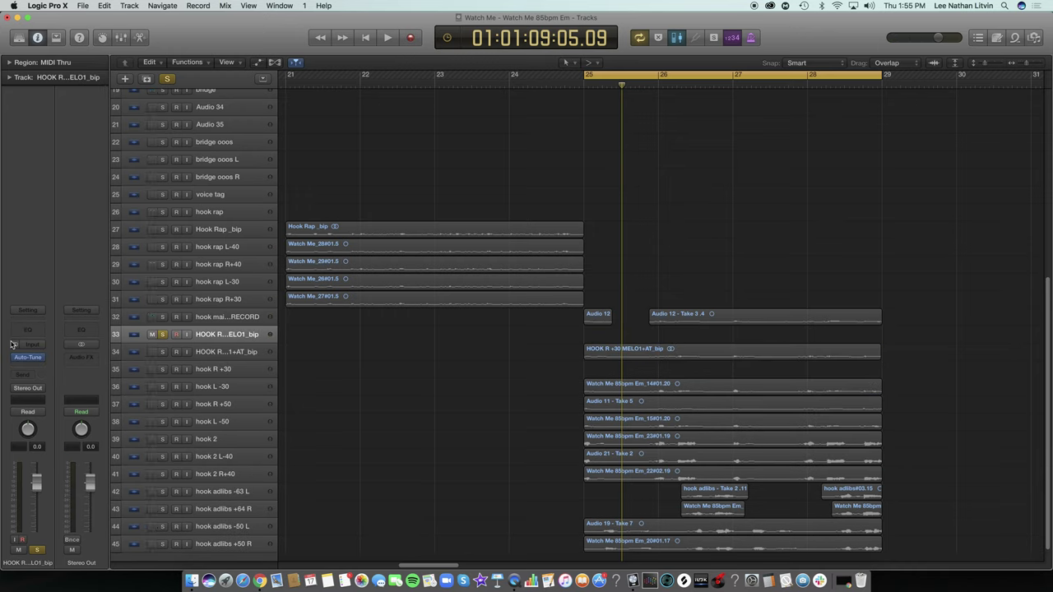
Solo the HOOK R +30 MELO1+AT_bip track on its own and listen to it without any plug-ins
left_click(218, 356)
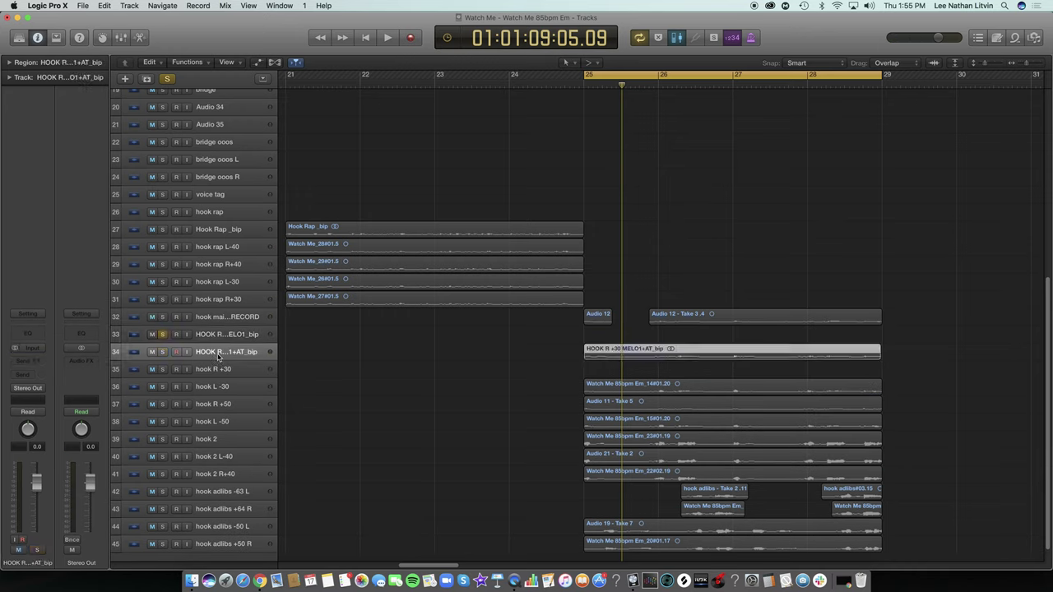
left_click(163, 354)
key("space")
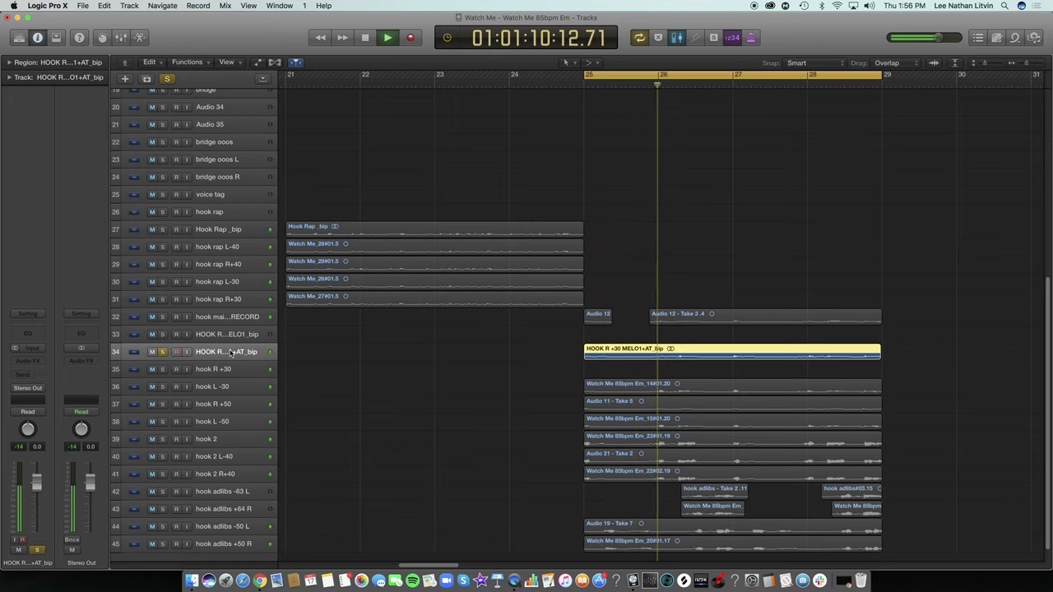
key("space")
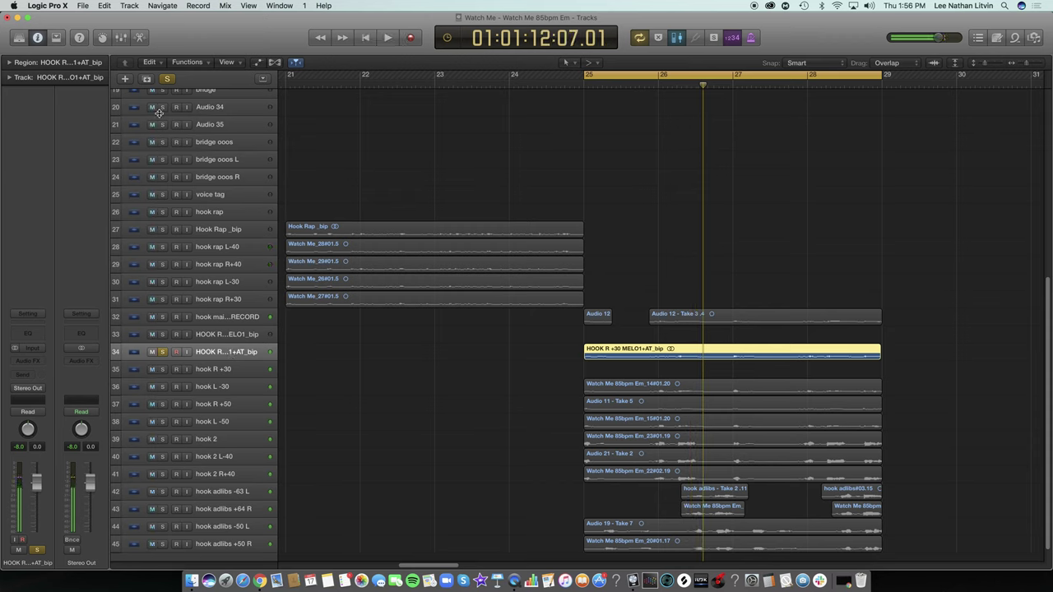
Redo the undone track deletions and plug-in changes, and select the HOOK R +30 MELO1+AT_bip track
left_click(105, 5)
left_click(107, 29)
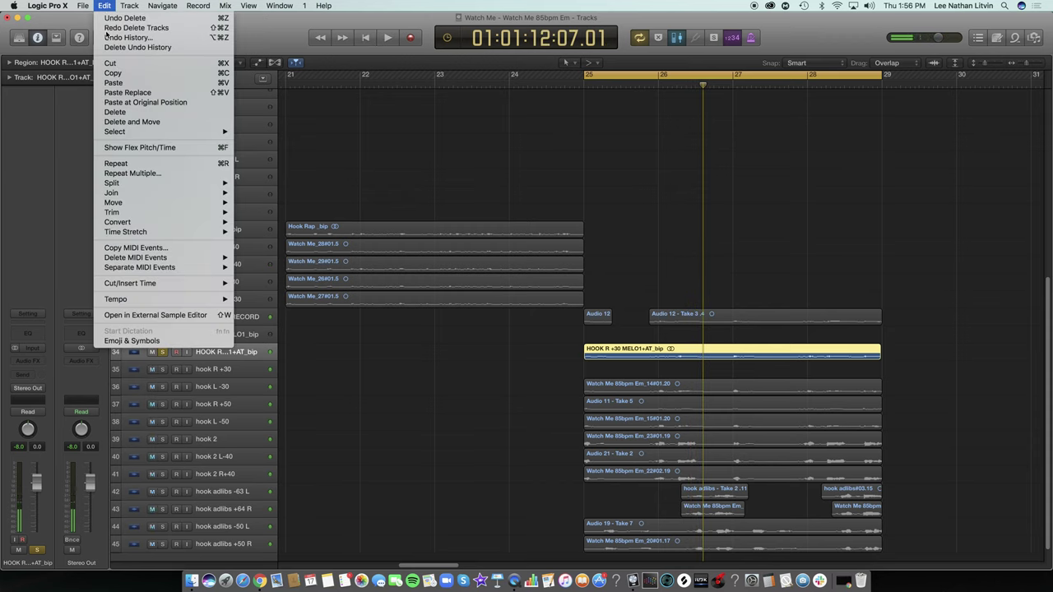
left_click(103, 5)
left_click(115, 27)
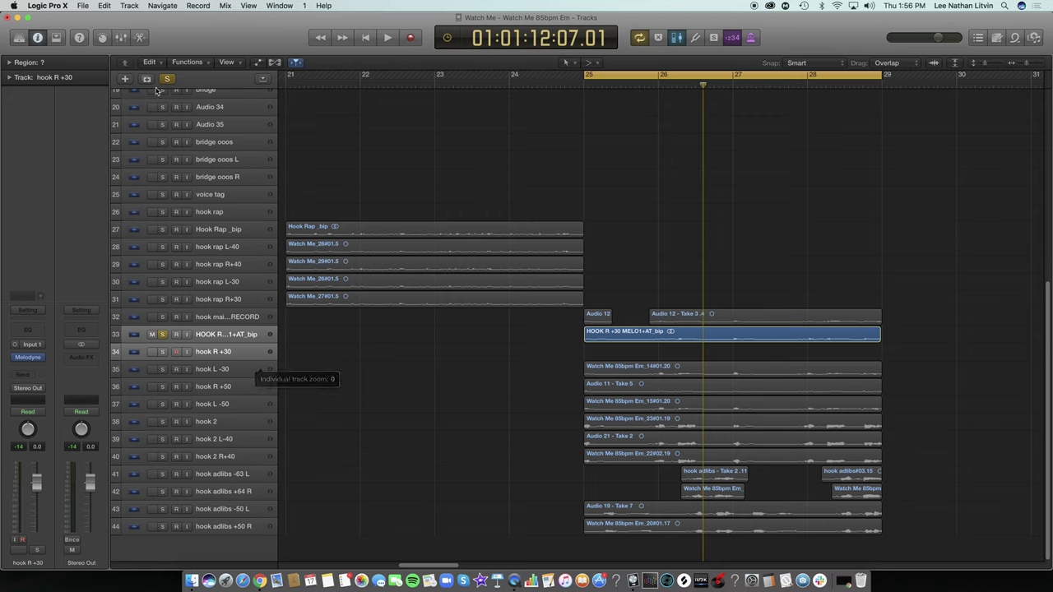
left_click(106, 5)
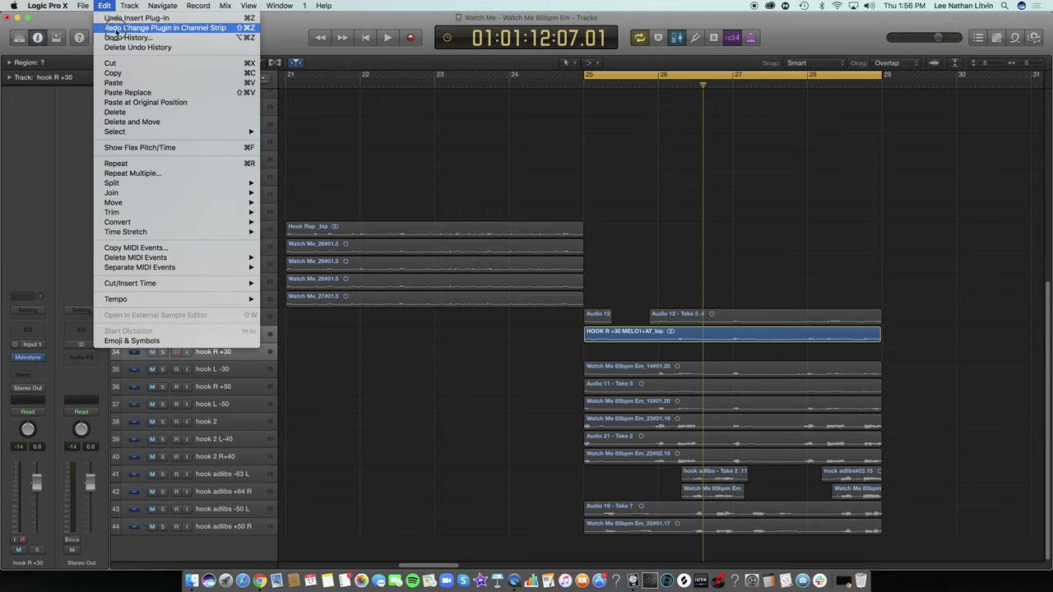
left_click(117, 33)
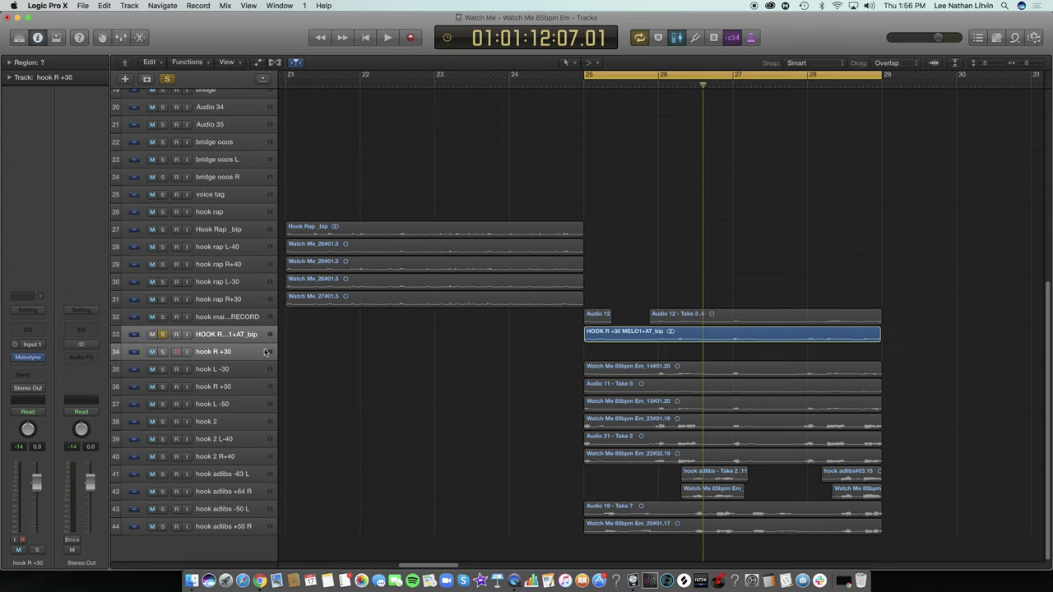
left_click(104, 5)
left_click(107, 28)
left_click(244, 334)
left_click(240, 353)
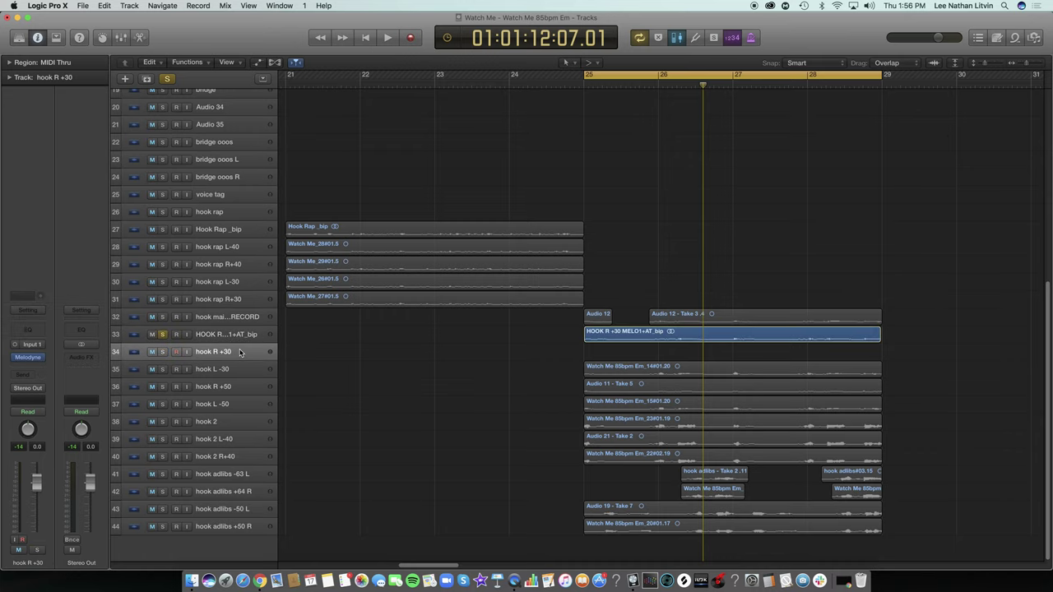
left_click(240, 337)
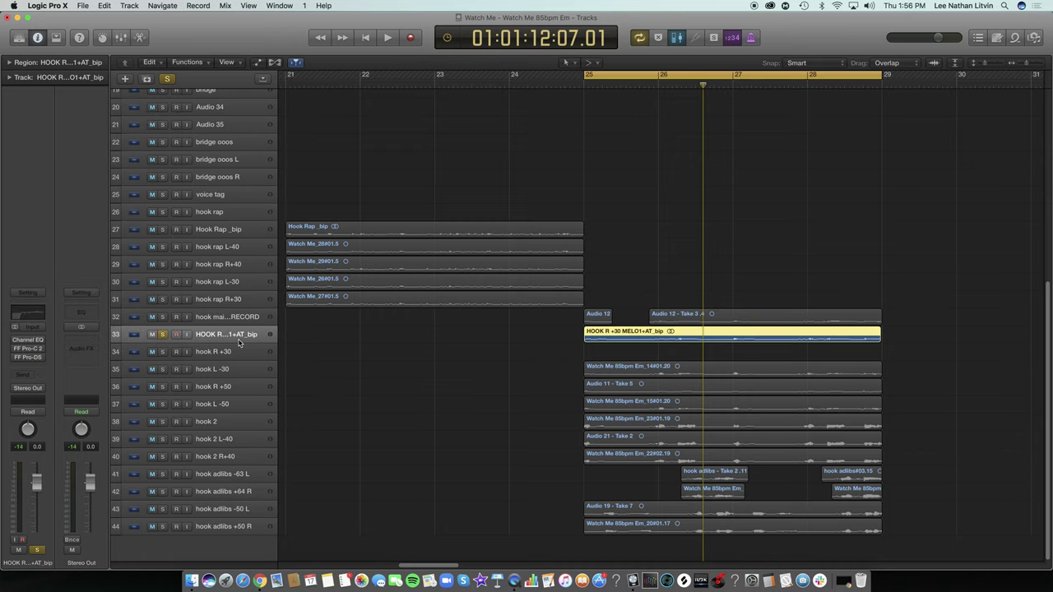
left_click_drag(984, 64, 991, 65)
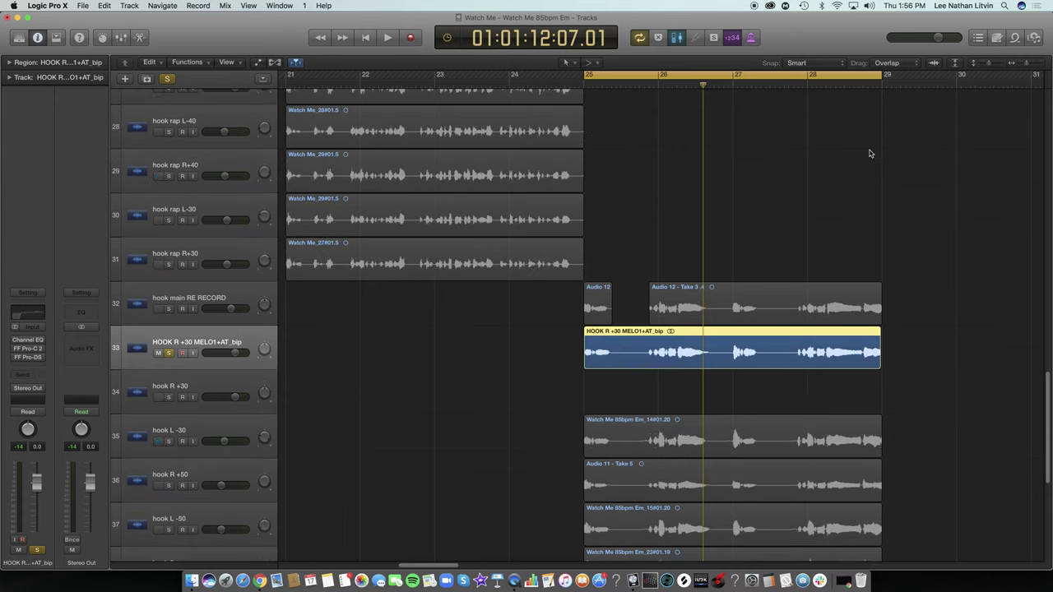
Play back the soloed HOOK R +30 MELO1+AT_bip track and check the plug-in slot of the hook R +30 track
key("space")
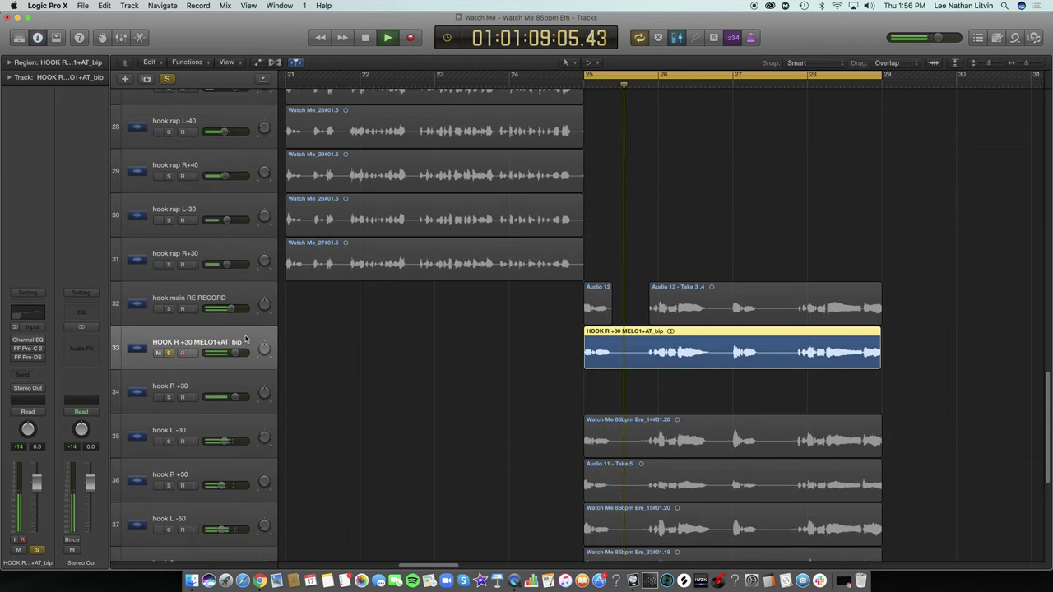
left_click(182, 385)
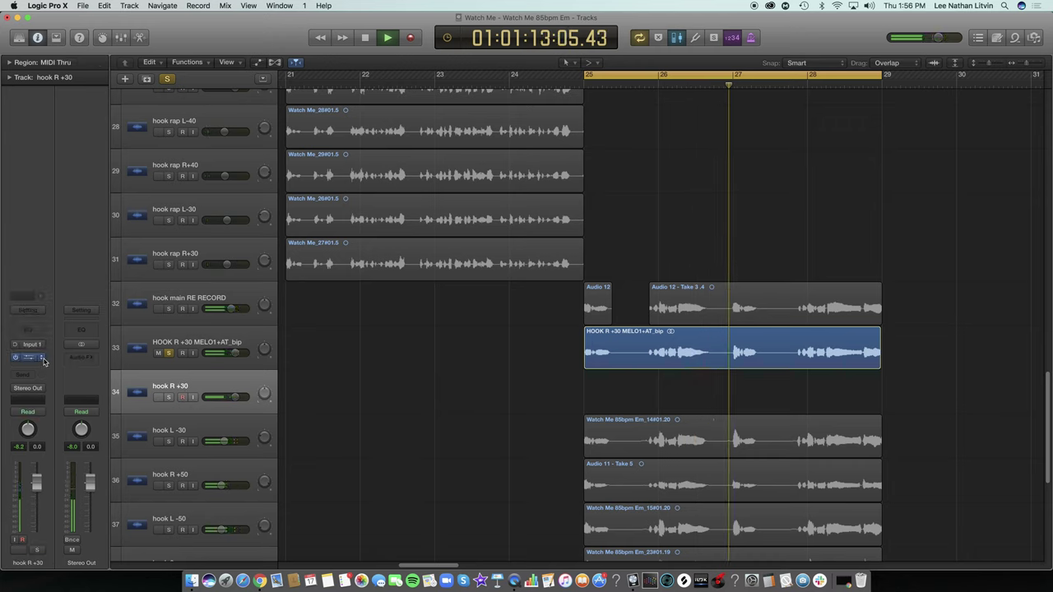
left_click(45, 361)
key("Escape")
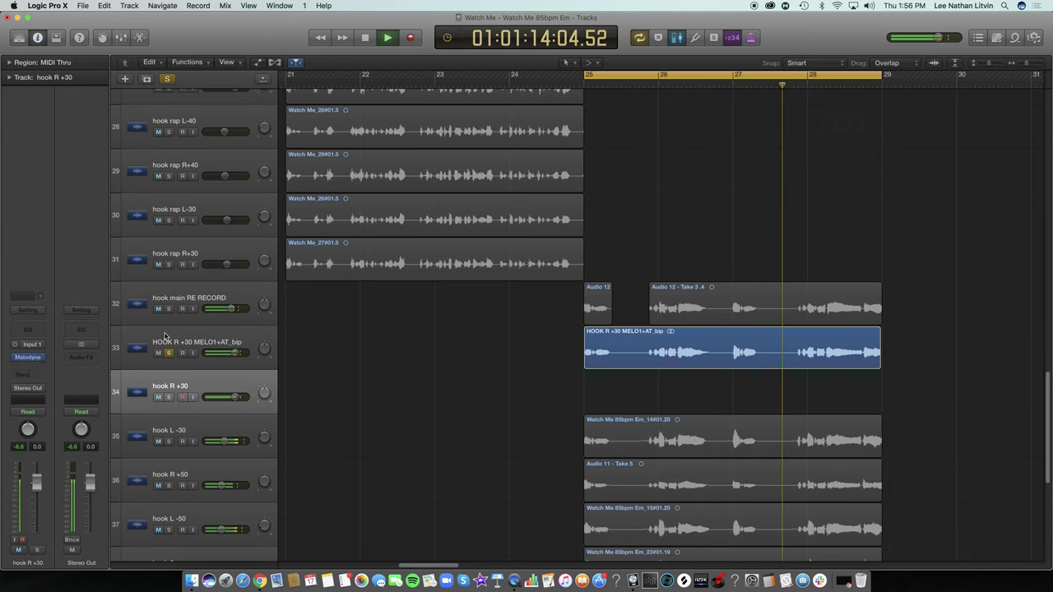
left_click(164, 336)
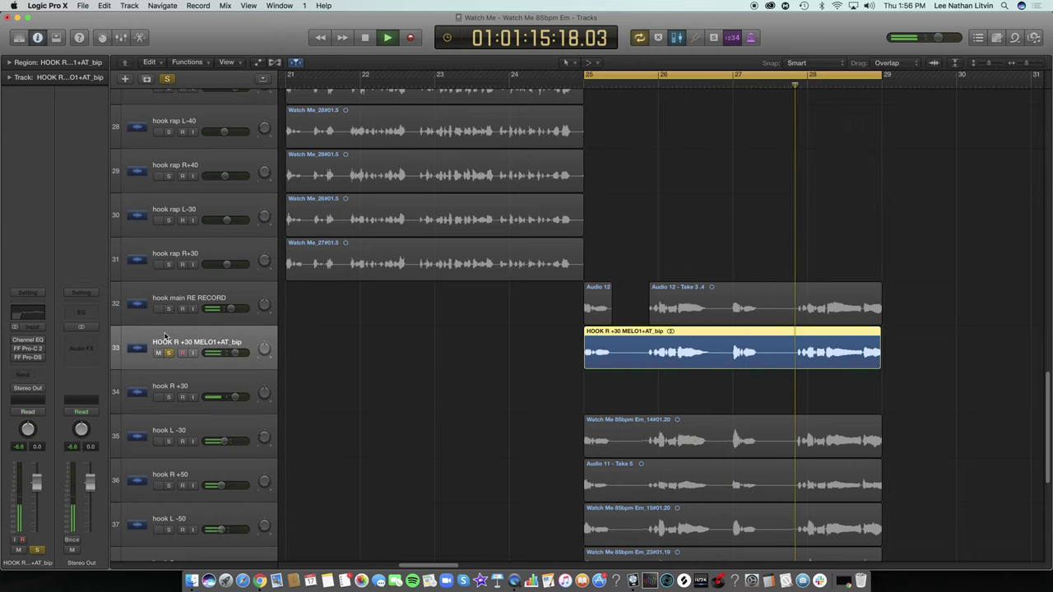
In the Pro-DS of HOOK R +30 MELO1+AT_bip, set the detection band's lower frequency to 9.125 kHz and the threshold to -39.15 dB
left_click(31, 358)
left_click_drag(111, 265, 116, 265)
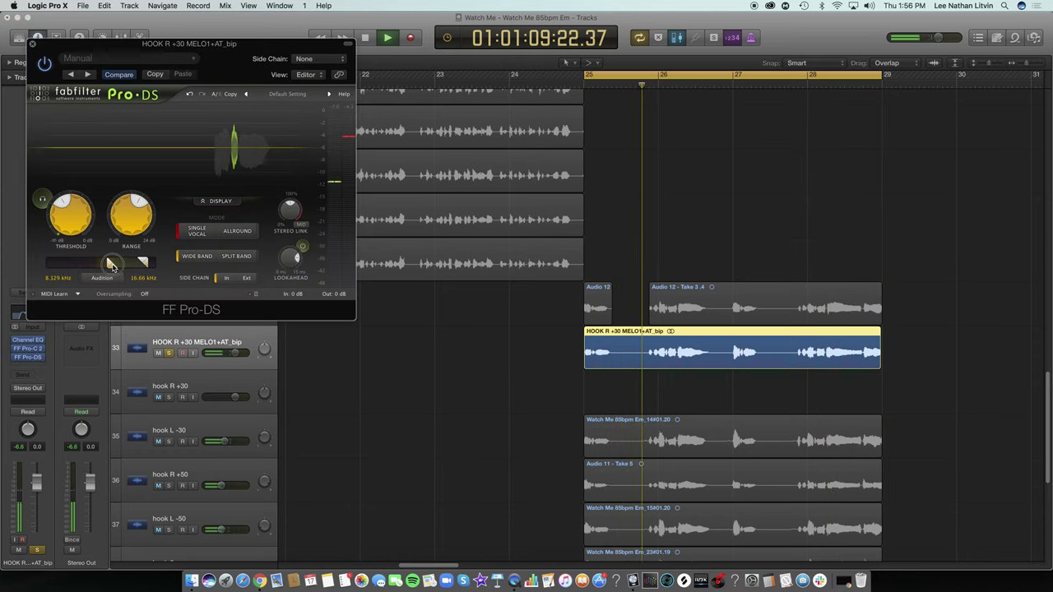
left_click_drag(74, 216, 78, 233)
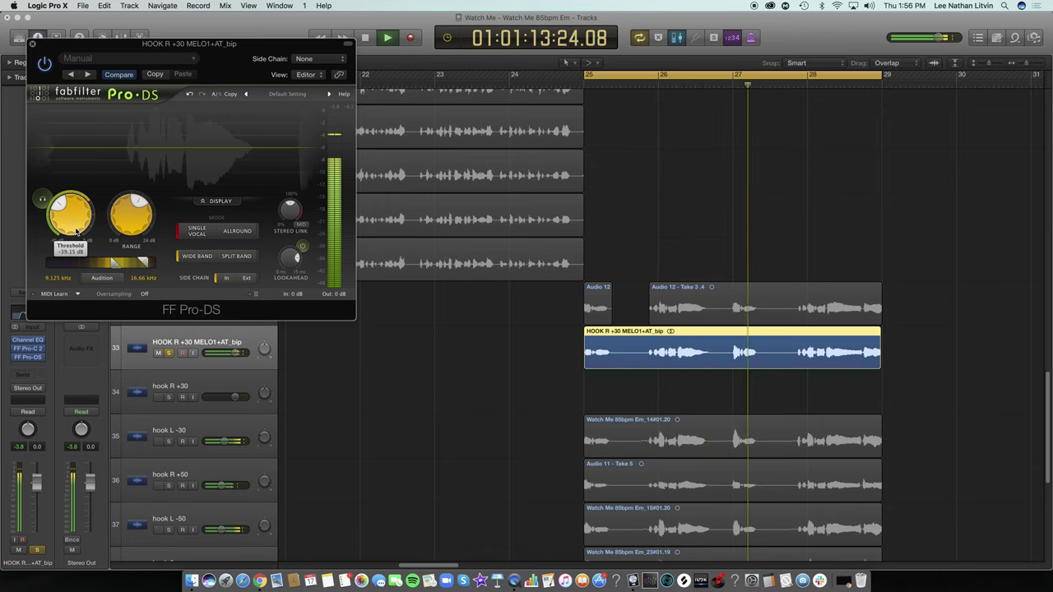
left_click(33, 45)
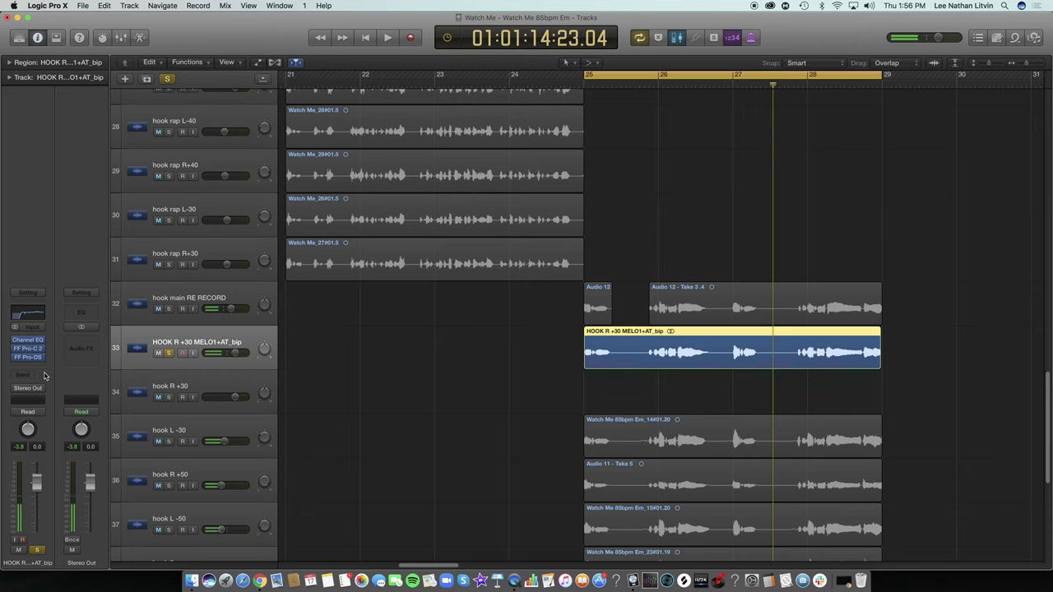
Try to delete the empty hook R +30 track, and reselect the HOOK R +30 MELO1+AT_bip track
left_click(398, 393)
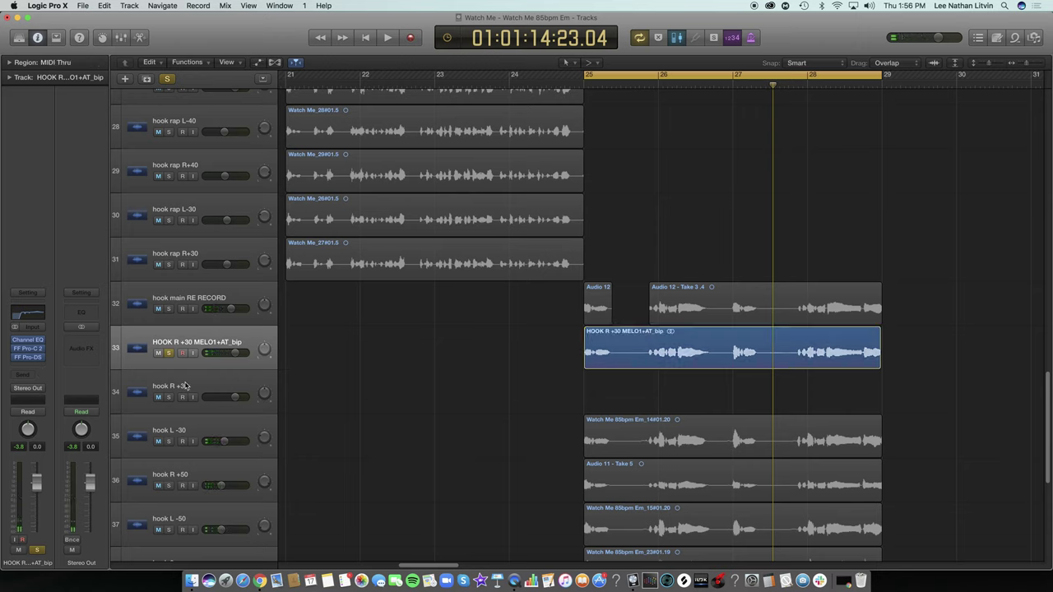
left_click(187, 386)
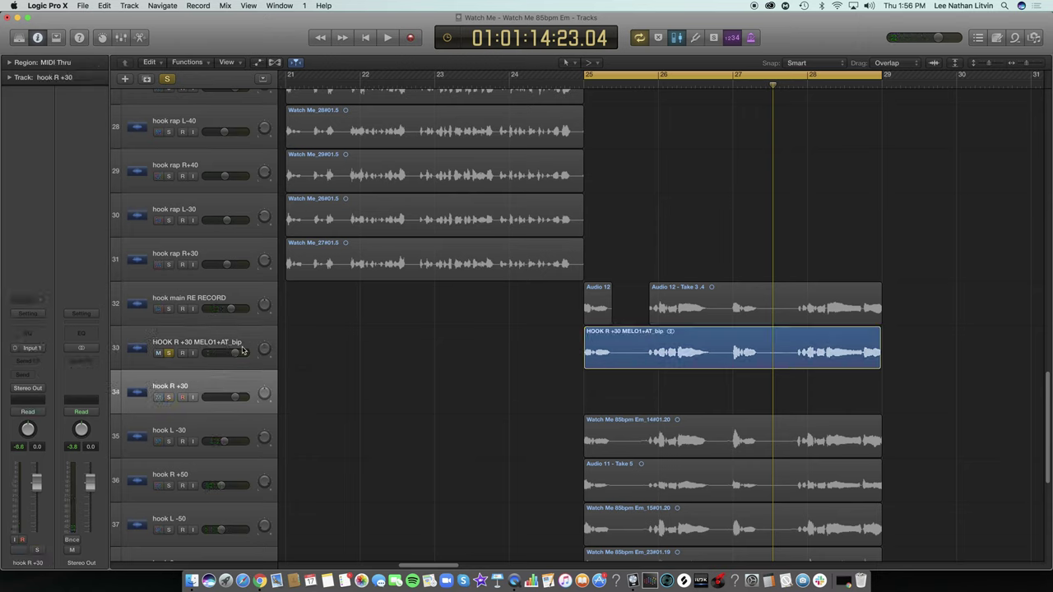
key("super+BackSpace")
left_click(555, 197)
left_click(202, 341)
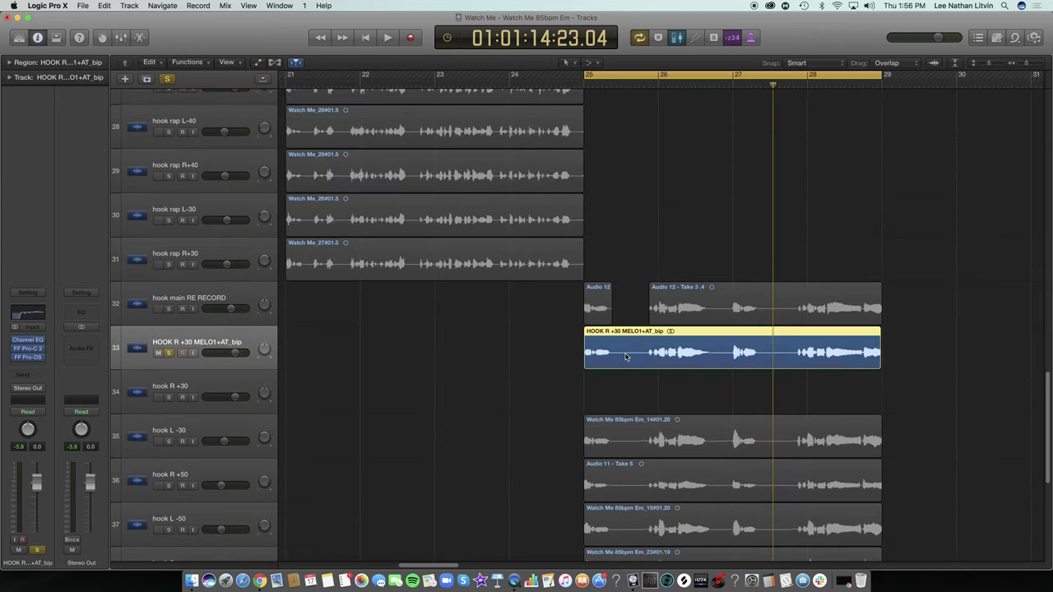
Compare the soloed vocal with Channel EQ, Pro-C 2 and Pro-DS active and bypassed, and leave all three enabled
key("space")
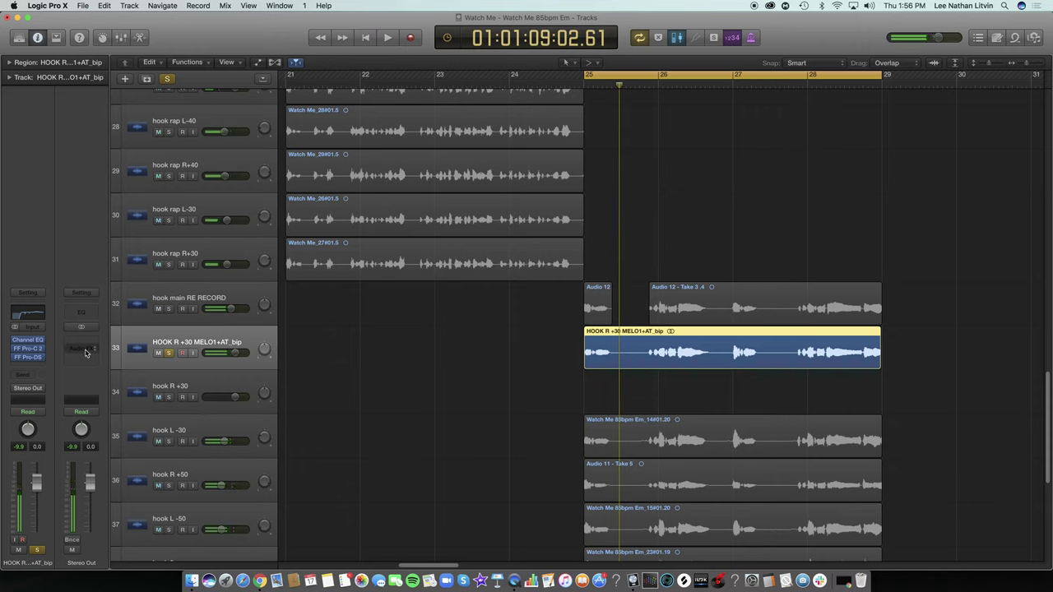
key("space")
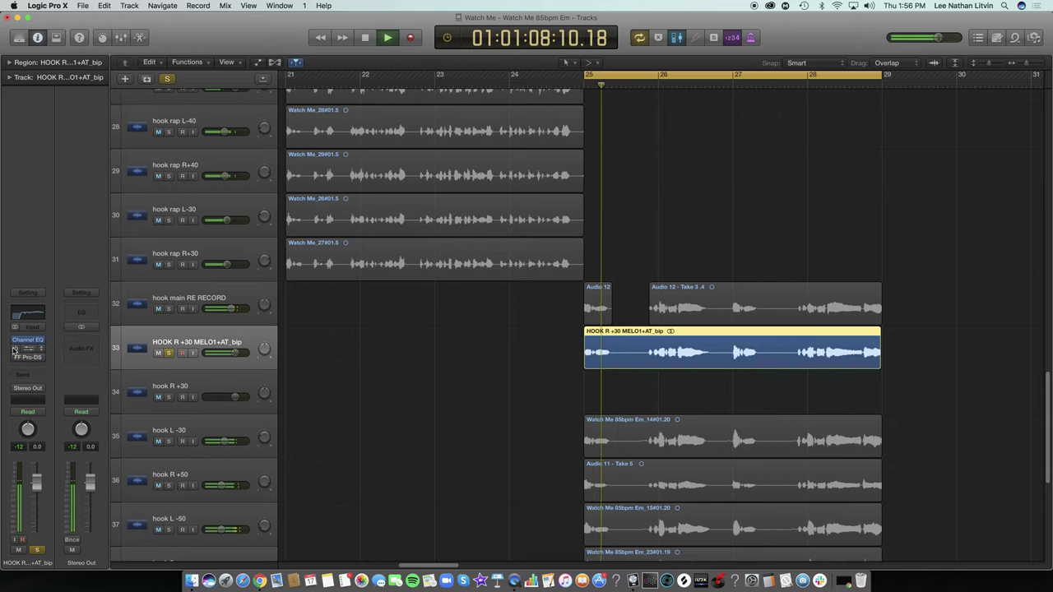
key("space")
key("space")
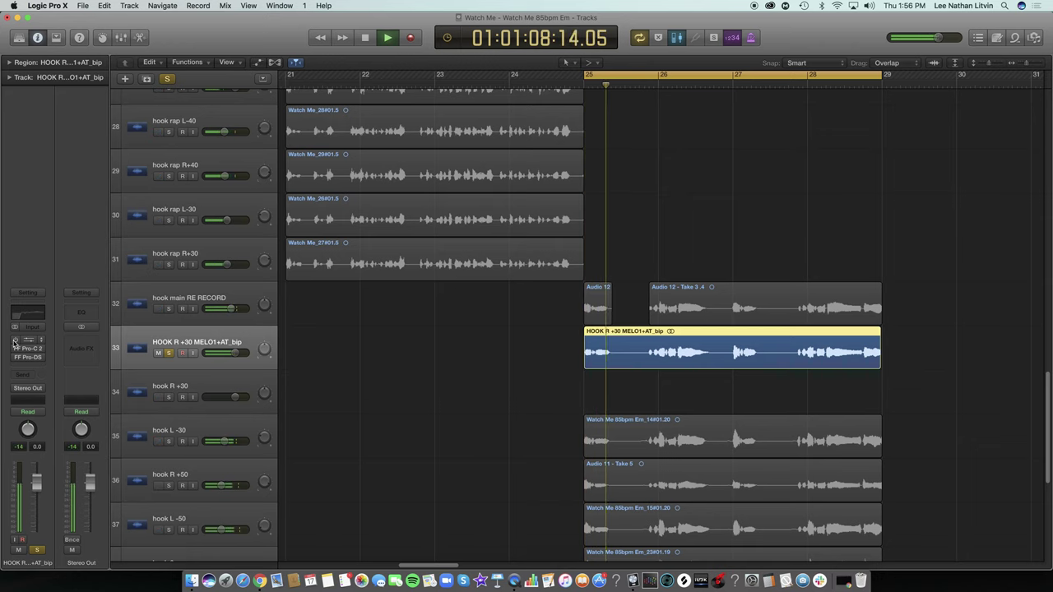
left_click(16, 316)
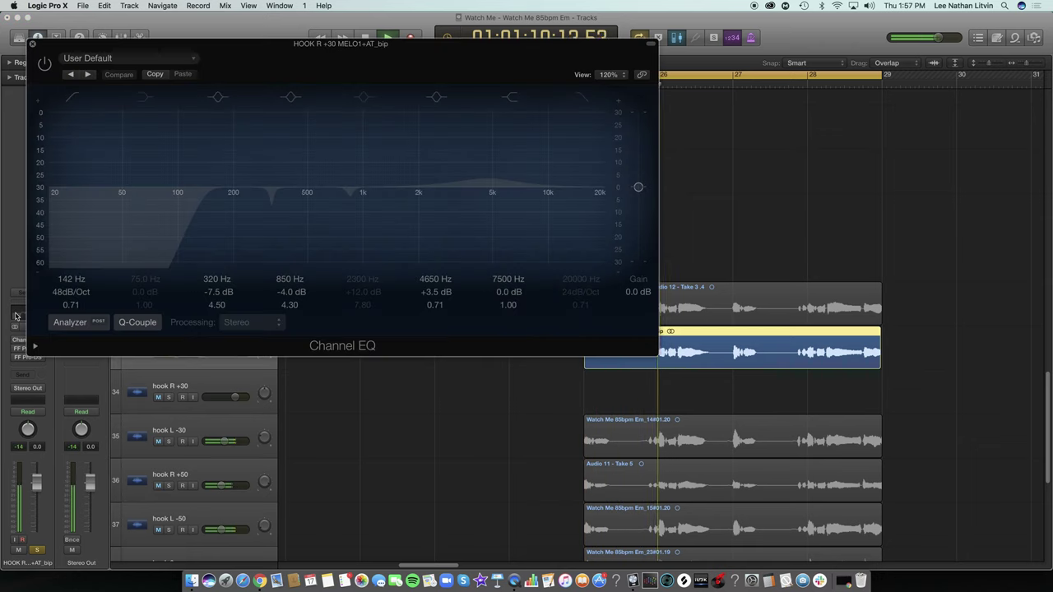
left_click(32, 43)
key("space")
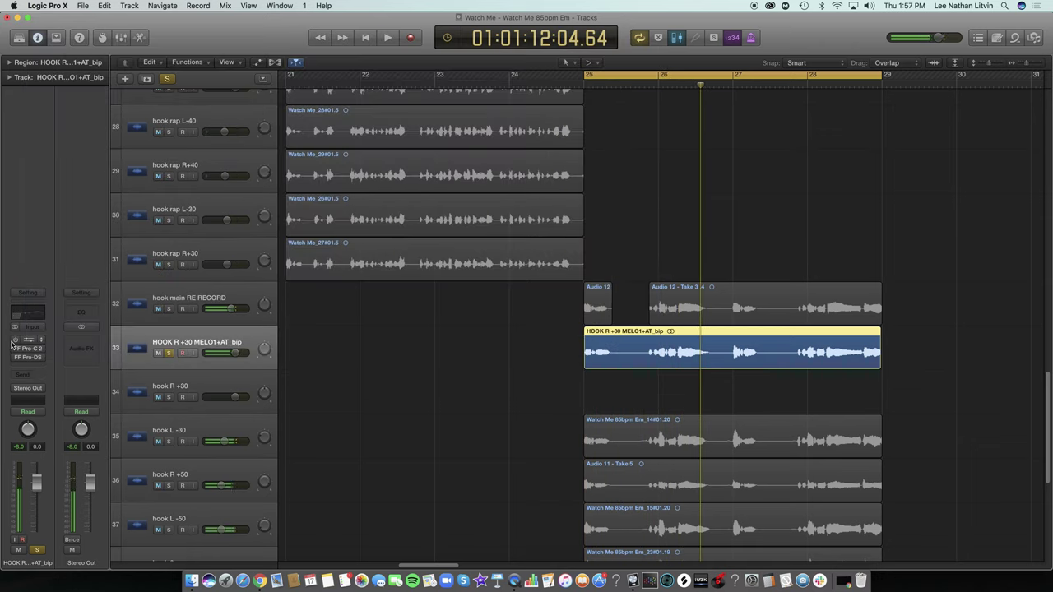
left_click(16, 354)
left_click(14, 360)
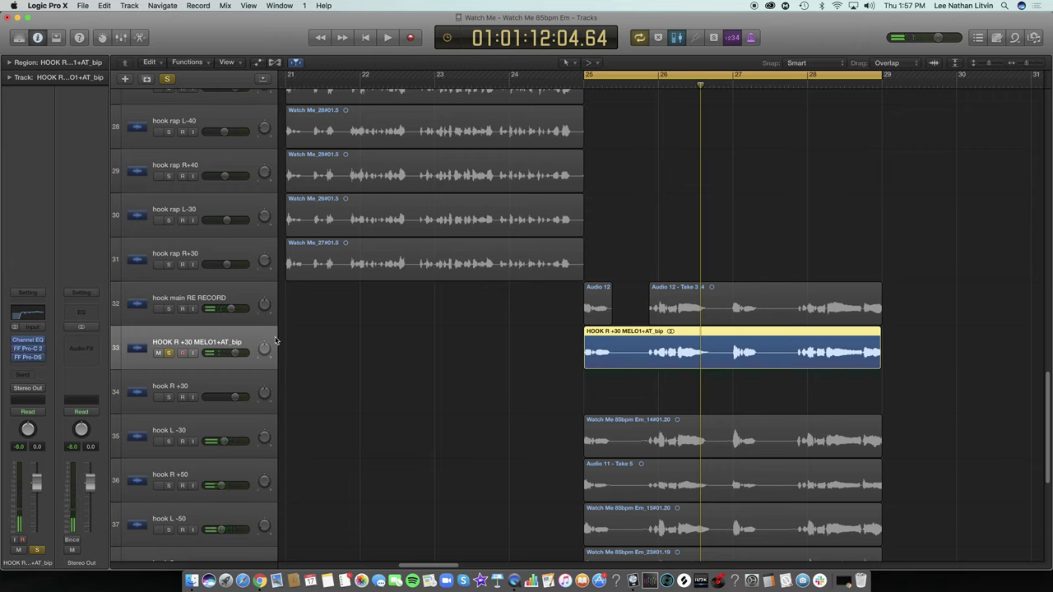
Bounce the processed hook region in place to a new track, HOOK R +30 MELO1+AT_bip_2, and delete the source track
right_click(597, 350)
left_click(612, 353)
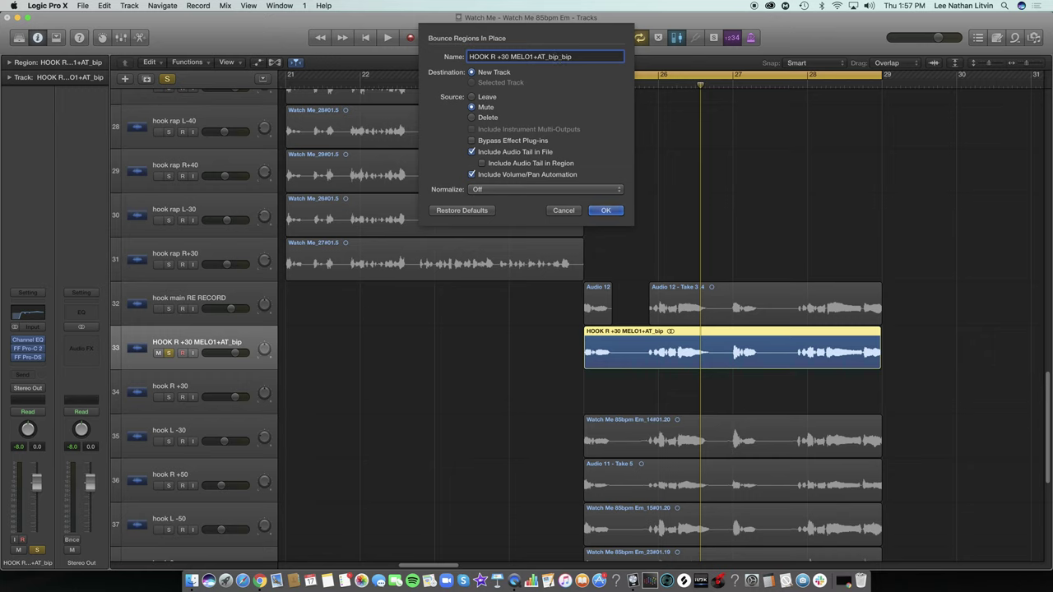
key("Return")
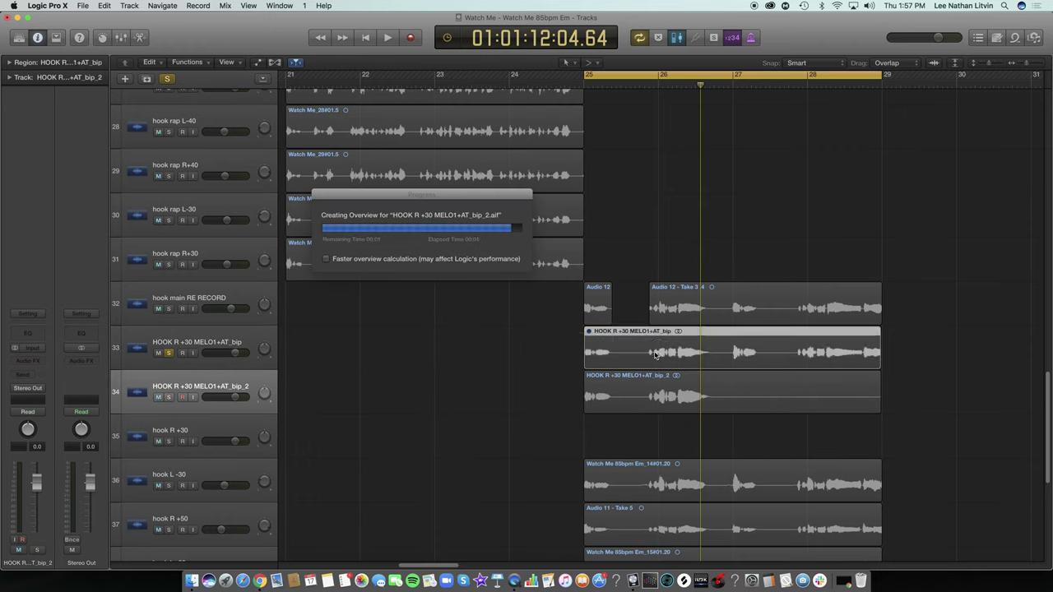
left_click(246, 342)
key("Delete")
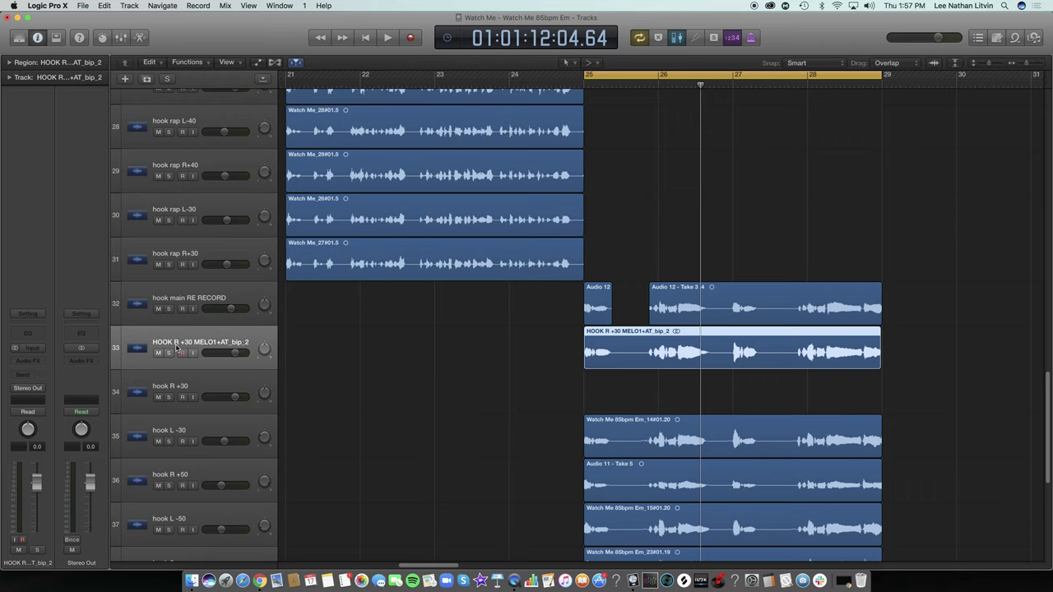
Solo the bounced HOOK R +30 MELO1+AT_bip_2 track and add a send to Bus 1 during playback
key("s")
key("space")
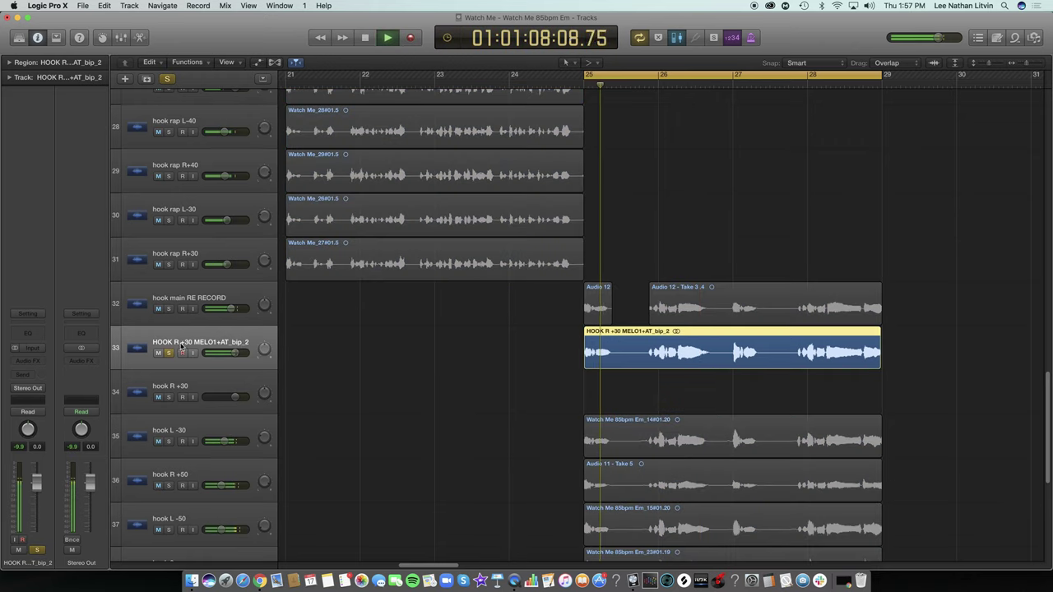
left_click(27, 375)
mouse_move(29, 419)
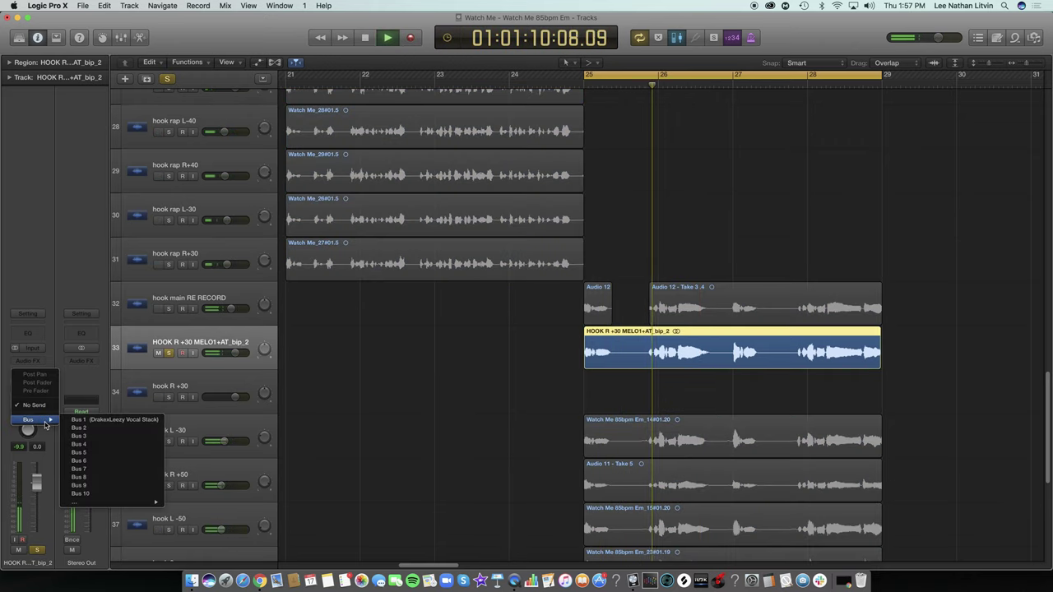
left_click(74, 421)
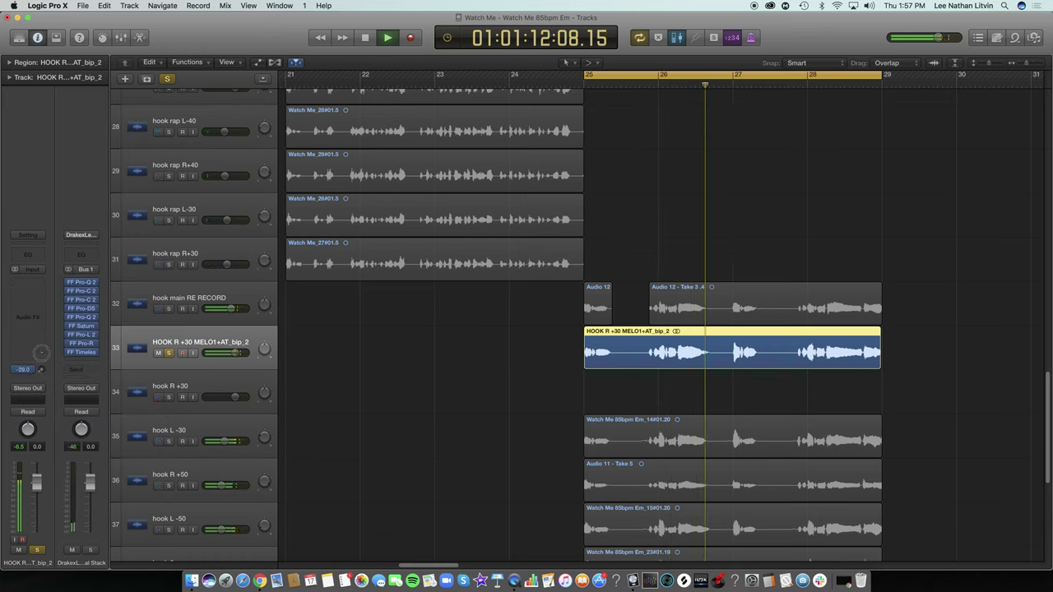
Raise the Bus 1 send to -14.0 dB while comparing it with the send bypassed, and clear the track's solo
left_click_drag(41, 345, 41, 340)
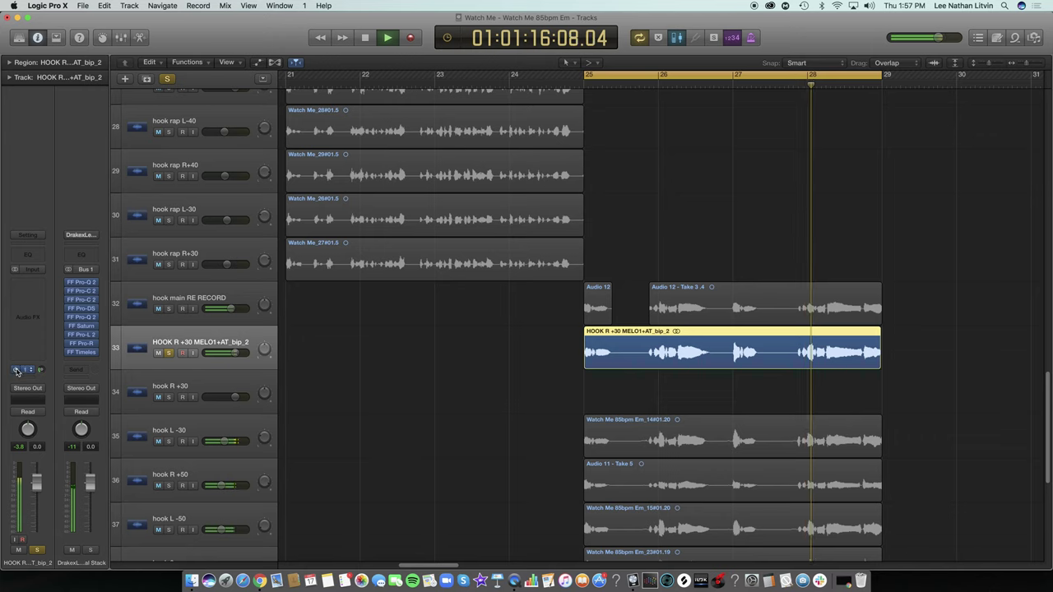
left_click(17, 371)
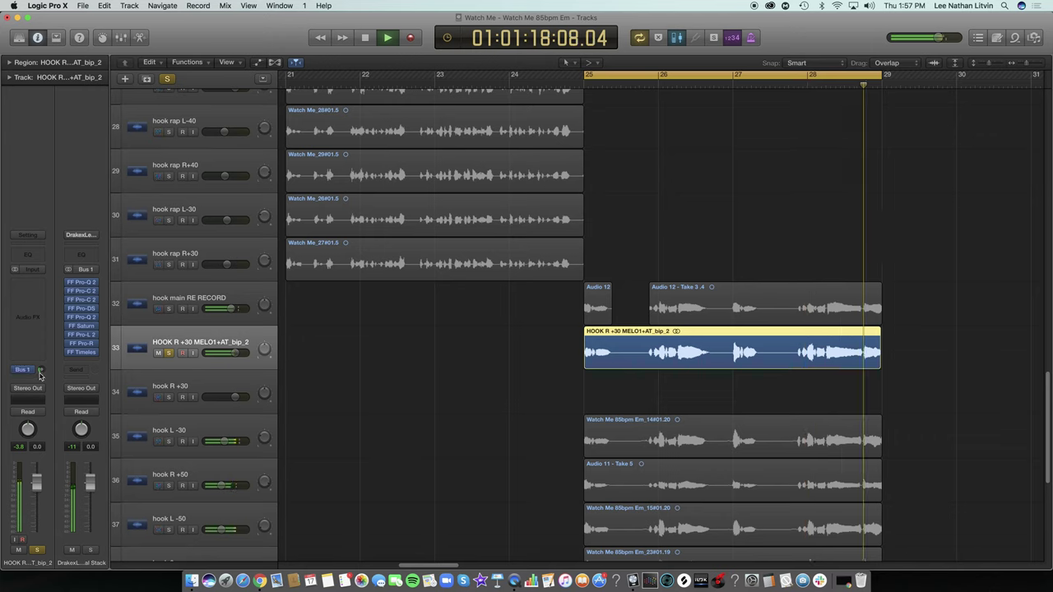
left_click_drag(41, 371, 40, 370)
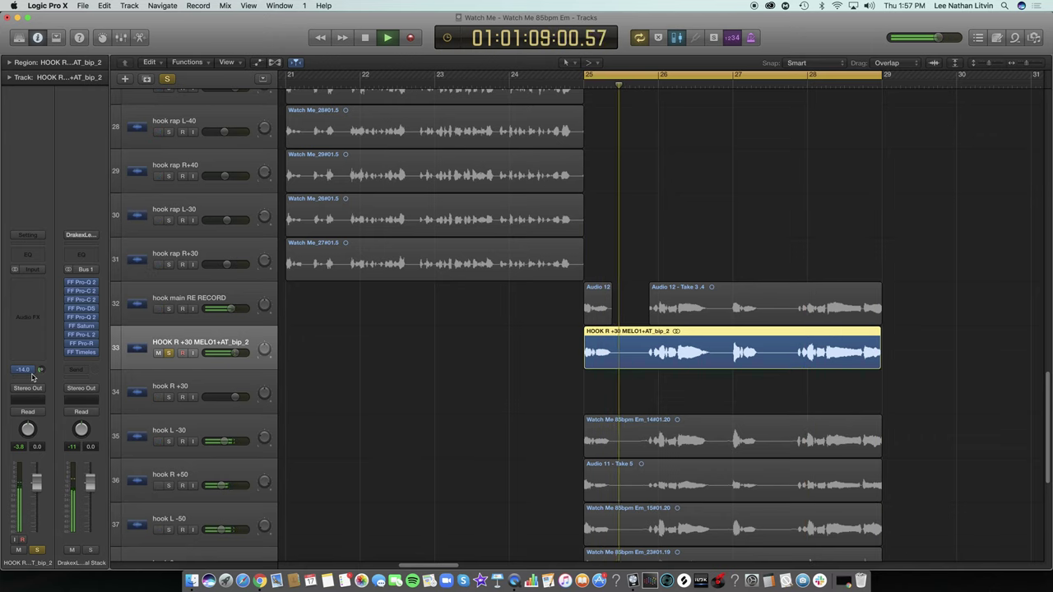
key("space")
left_click(167, 85)
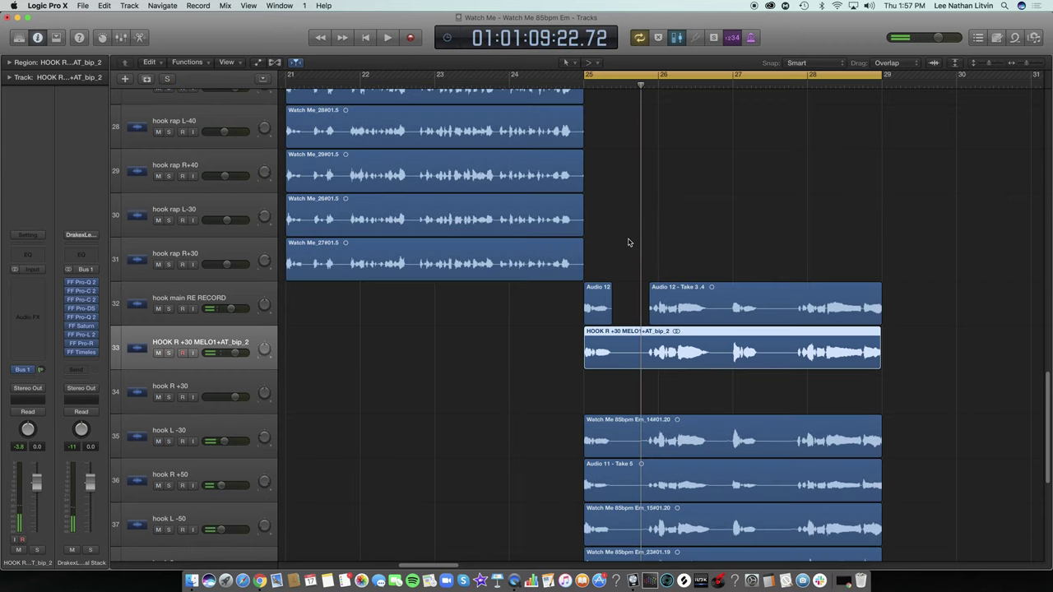
Mute the hook main RE RECORD track
left_click(987, 69)
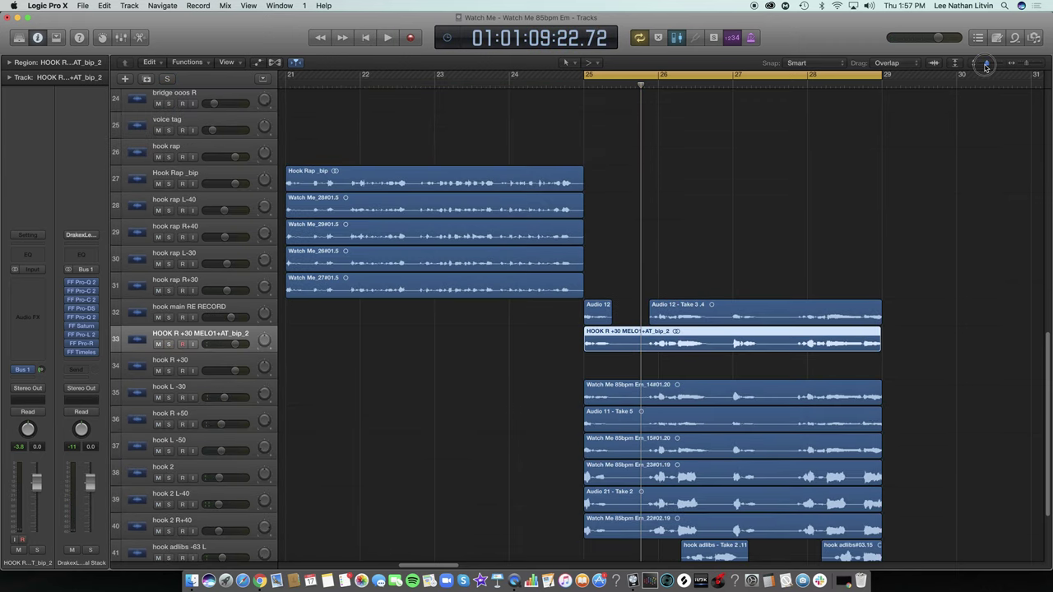
left_click(240, 320)
key("ctrl+m")
Mute all ten tracks from hook L -30 through hook adlibs +50 R together
left_click(215, 383)
key("shift+Down")
key("shift+Down")
key("shift+Down")
key("shift+Down")
key("shift+Down")
key("shift+Down")
key("shift+Down")
key("shift+Down")
key("shift+Down")
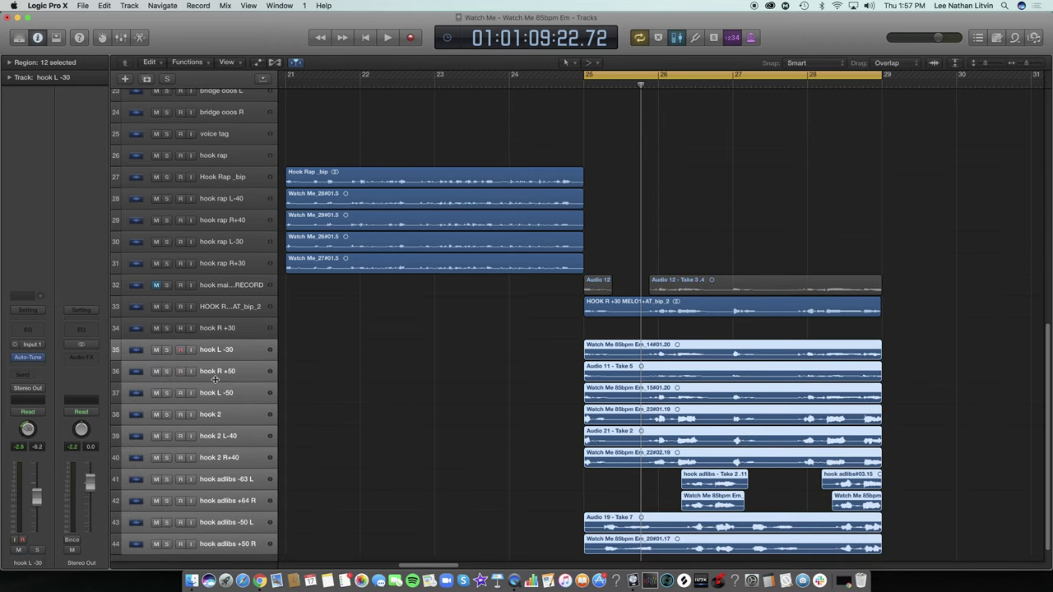
left_click(155, 353)
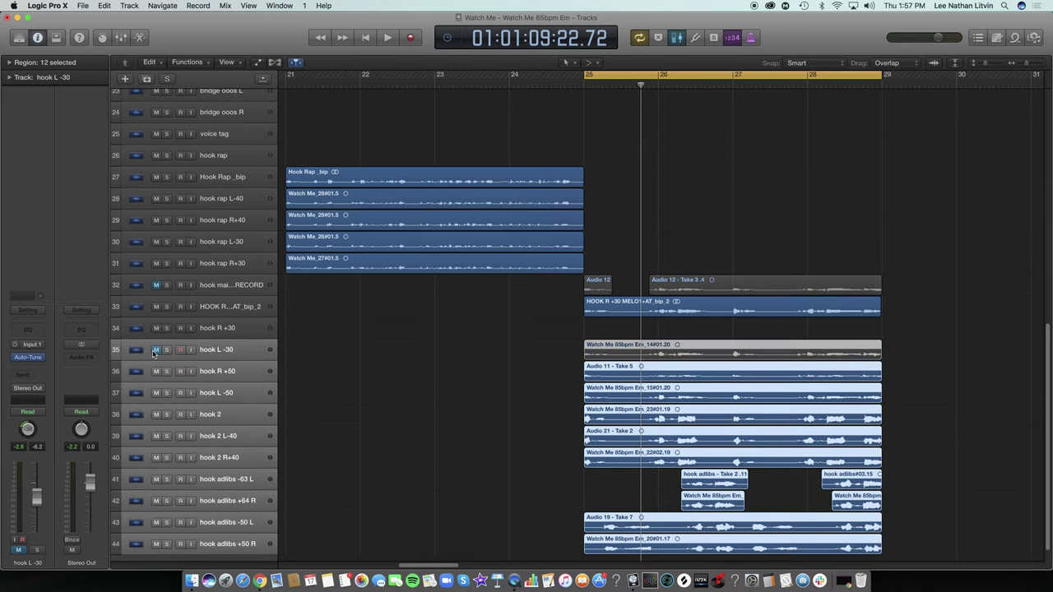
Play the hook with the beat, adjust the Bus 1 send of HOOK R +30 MELO1+AT_bip_2 and try its volume at -5.0 dB
key("space")
left_click(211, 306)
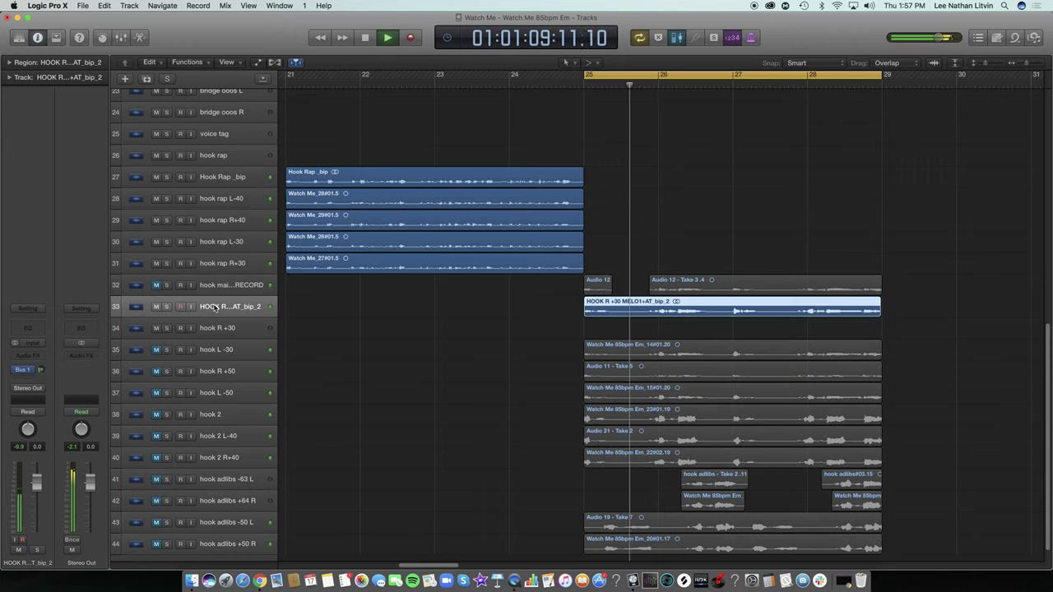
left_click(43, 367)
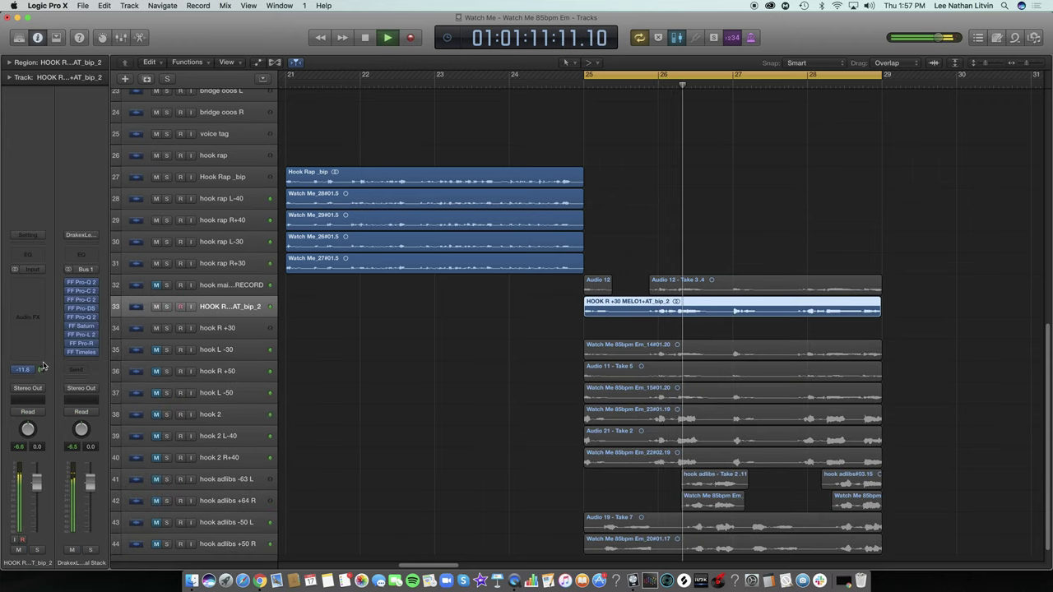
left_click_drag(42, 371, 41, 369)
left_click(37, 490)
mouse_move(37, 491)
left_mouse_down()
mouse_move(36, 526)
mouse_move(35, 502)
left_mouse_up()
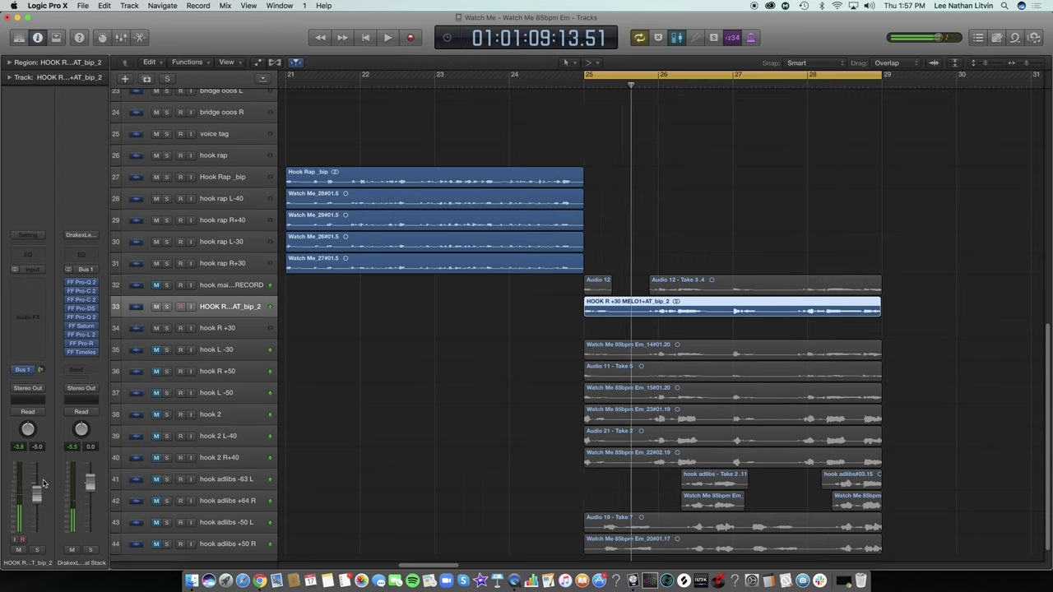
Insert Auto-Tune EFX 3 on the HOOK R +30 MELO1+AT_bip_2 track and play the vocal soloed
left_click(40, 284)
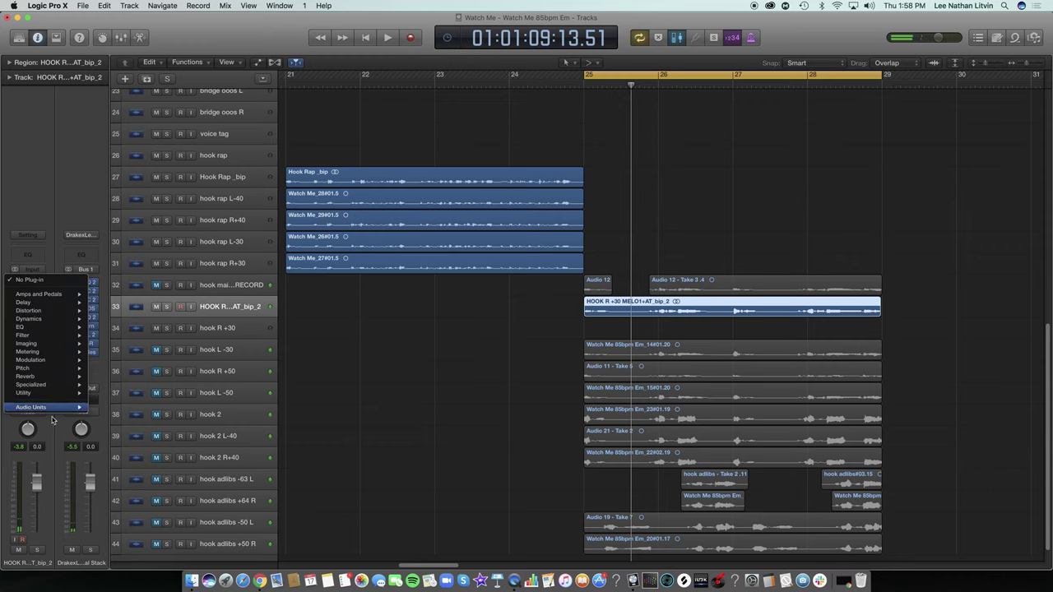
mouse_move(33, 407)
mouse_move(115, 408)
left_click(267, 408)
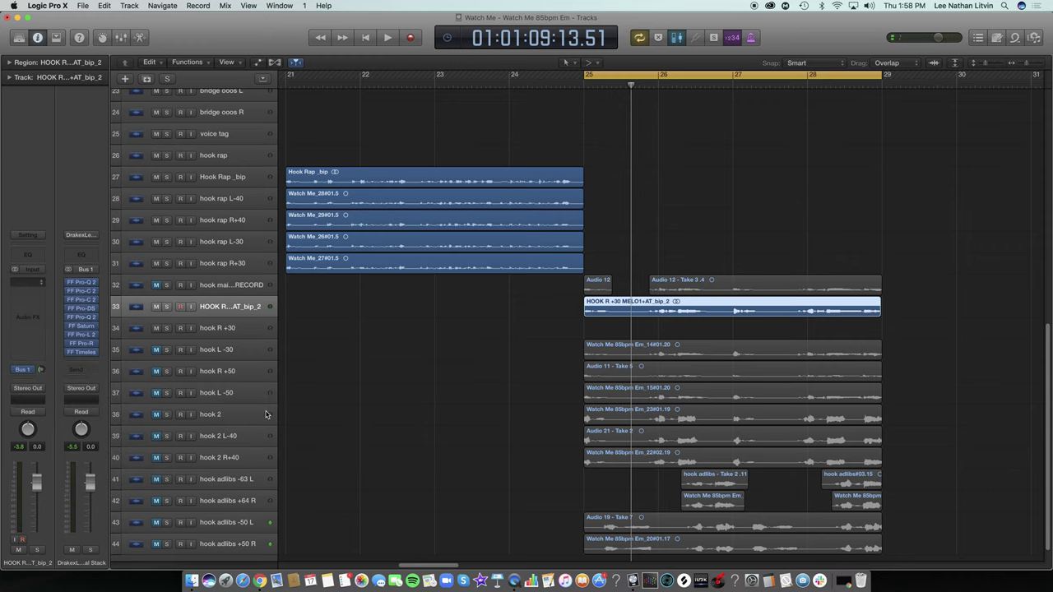
key("space")
Set Auto-Tune EFX 3 to the key of E with a minor scale
left_click(188, 117)
left_click(189, 117)
left_click(189, 117)
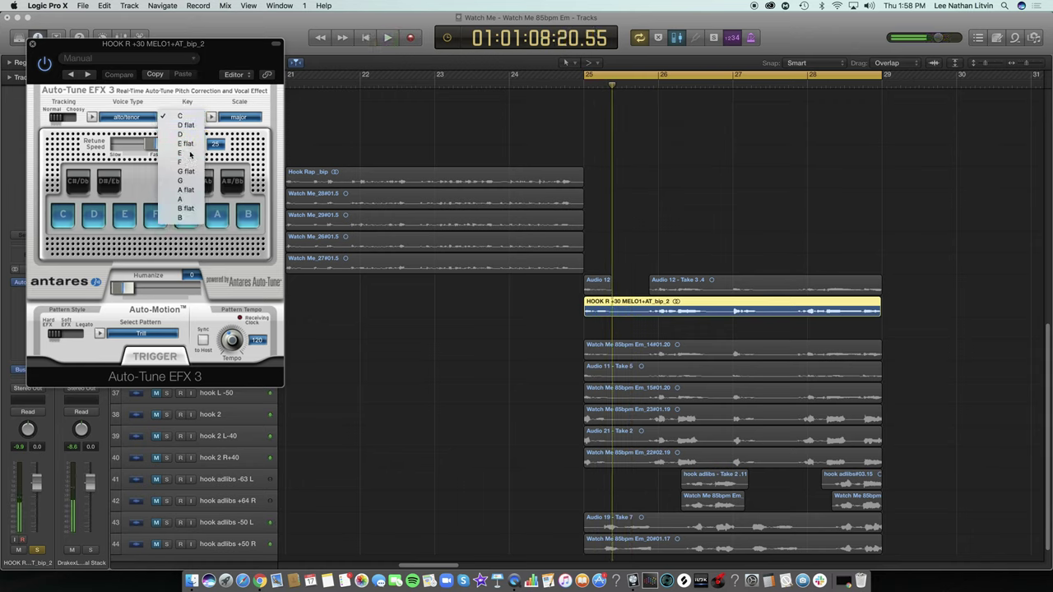
left_click(186, 153)
left_click(247, 117)
left_click(228, 126)
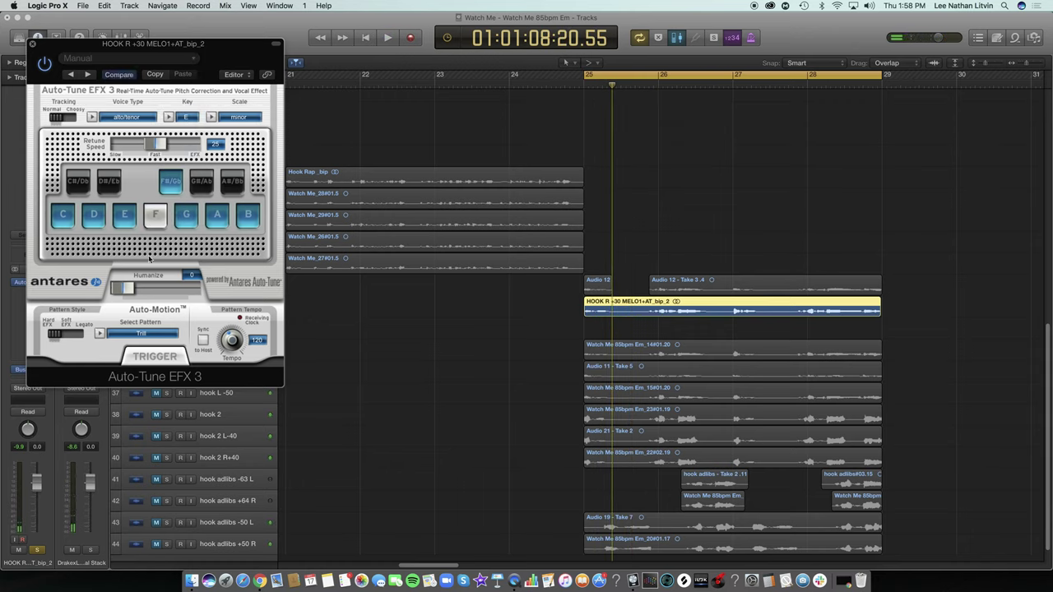
Play the vocal with Auto-Tune's Humanize at 100, Retune Speed at 34 and a host-synced 1/4 pattern tempo
left_click(161, 340)
left_click(102, 336)
key("space")
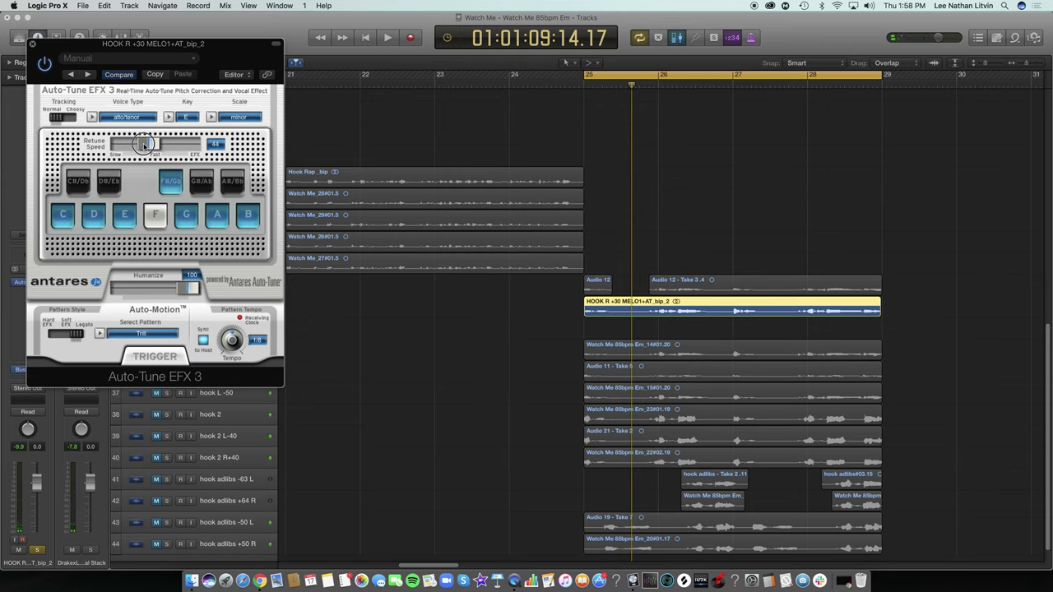
key("space")
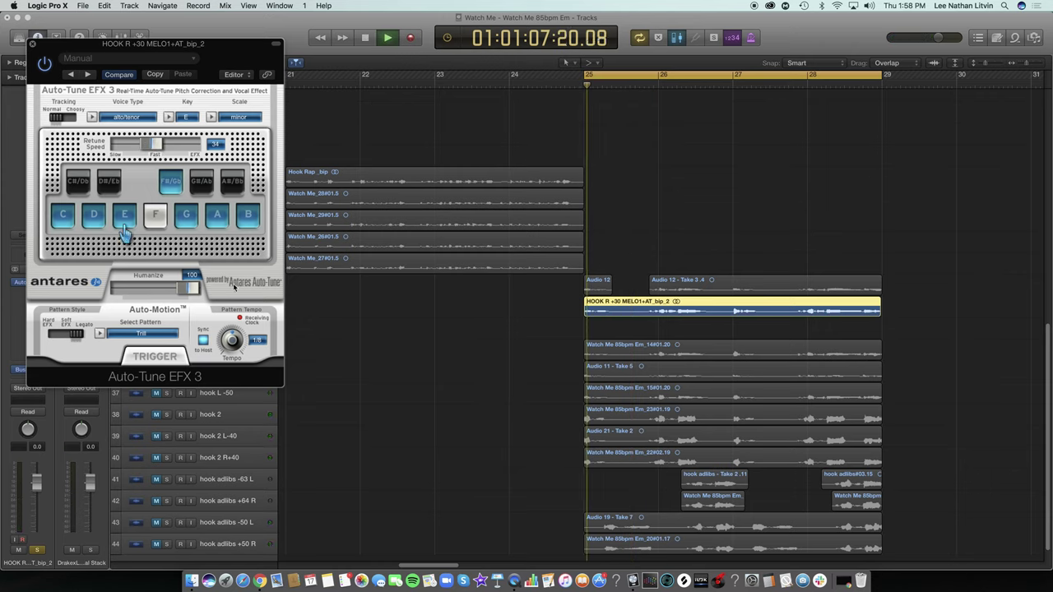
left_click_drag(231, 340, 233, 367)
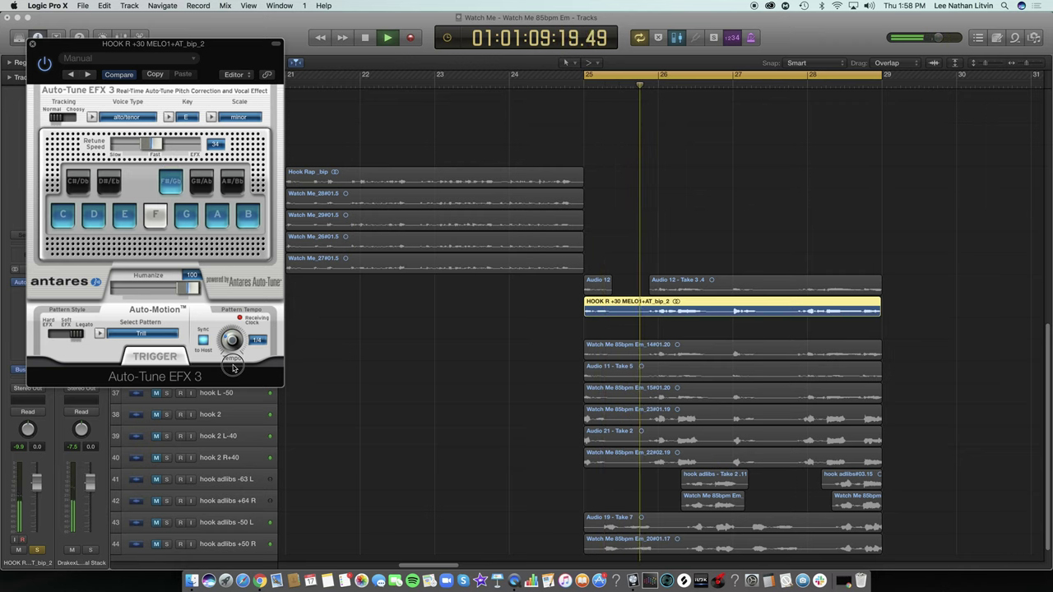
left_click_drag(191, 290, 200, 291)
key("space")
key("space")
left_click(163, 185)
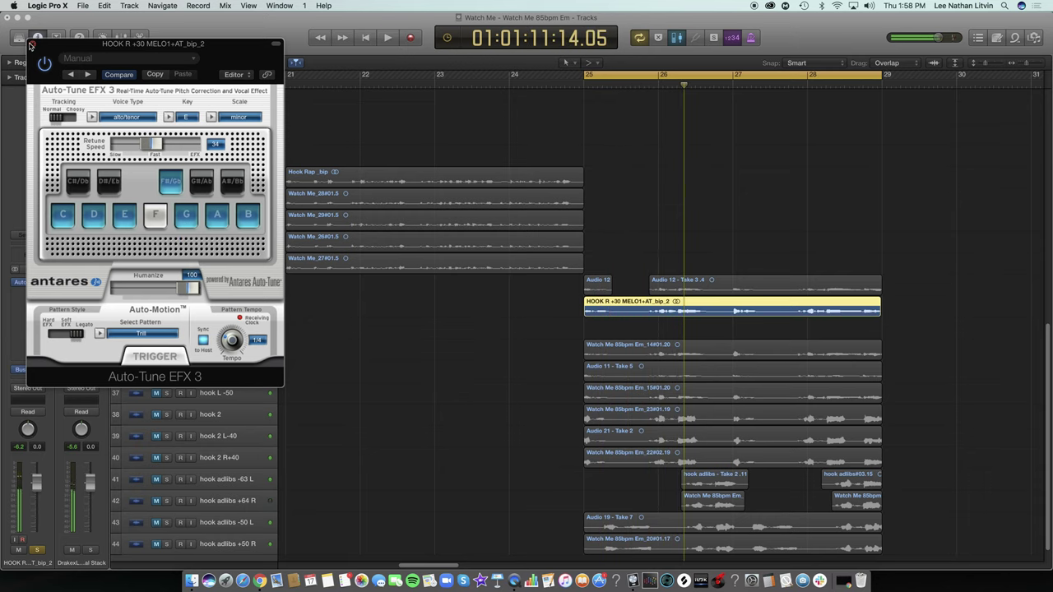
key("super+w")
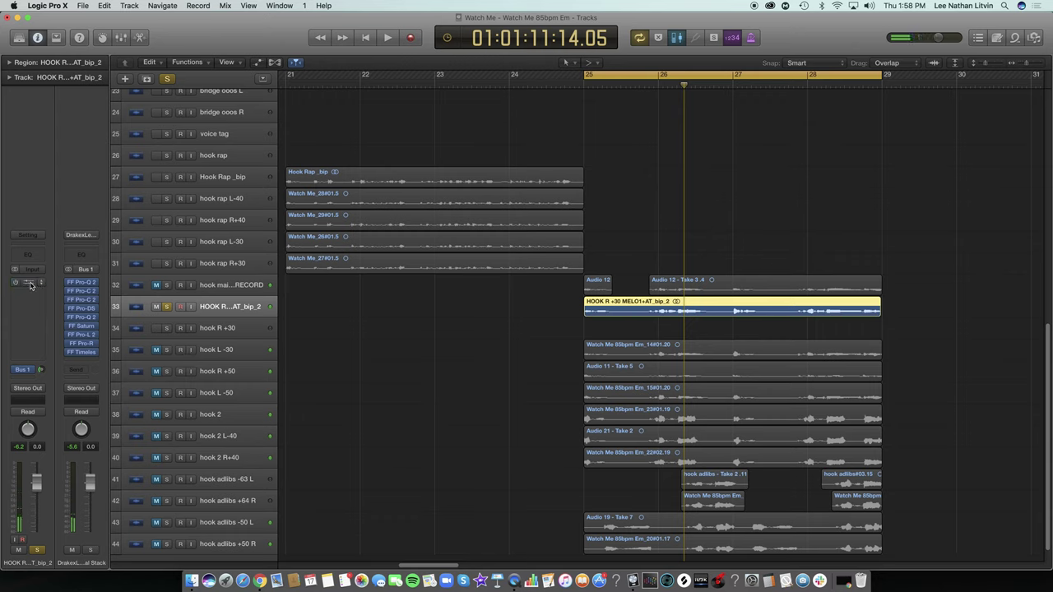
Insert Melodyne ahead of Auto-Tune on the HOOK R +30 MELO1+AT_bip_2 track and transfer the hook vocal from bars 25 to 29
left_click(33, 285)
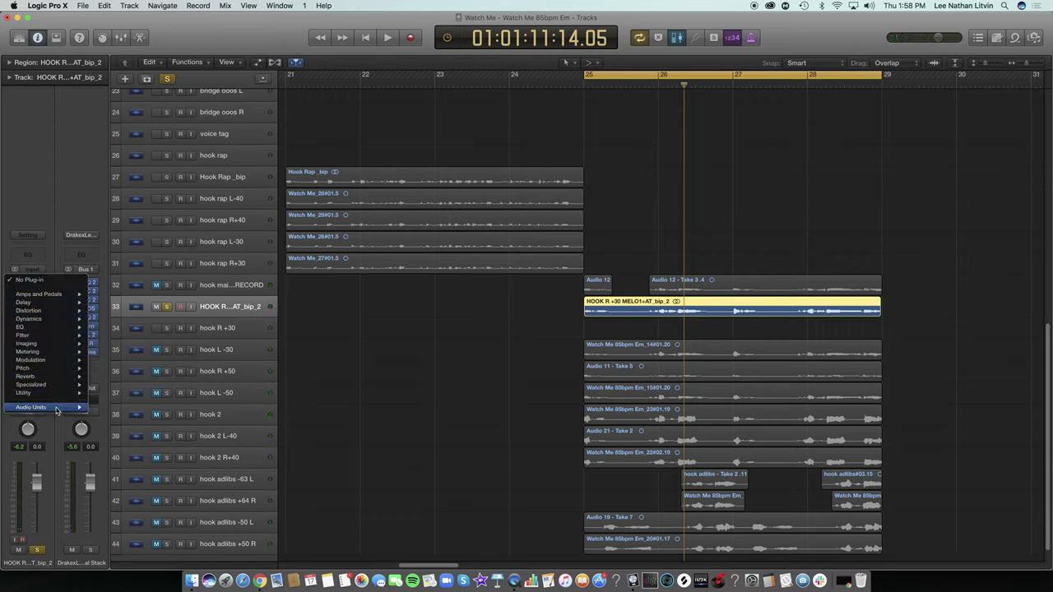
mouse_move(56, 408)
mouse_move(124, 431)
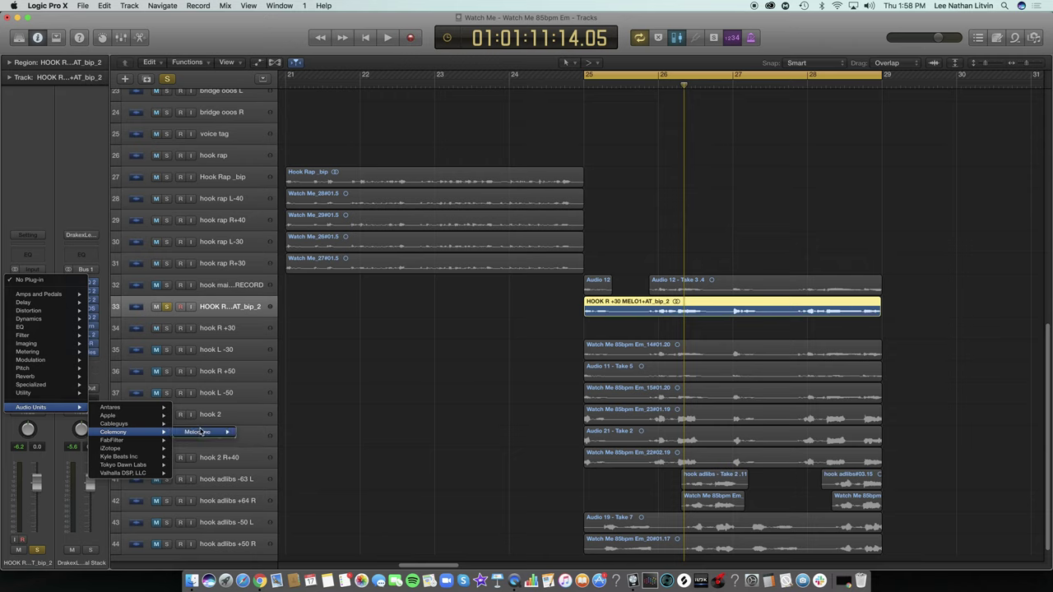
left_click(258, 434)
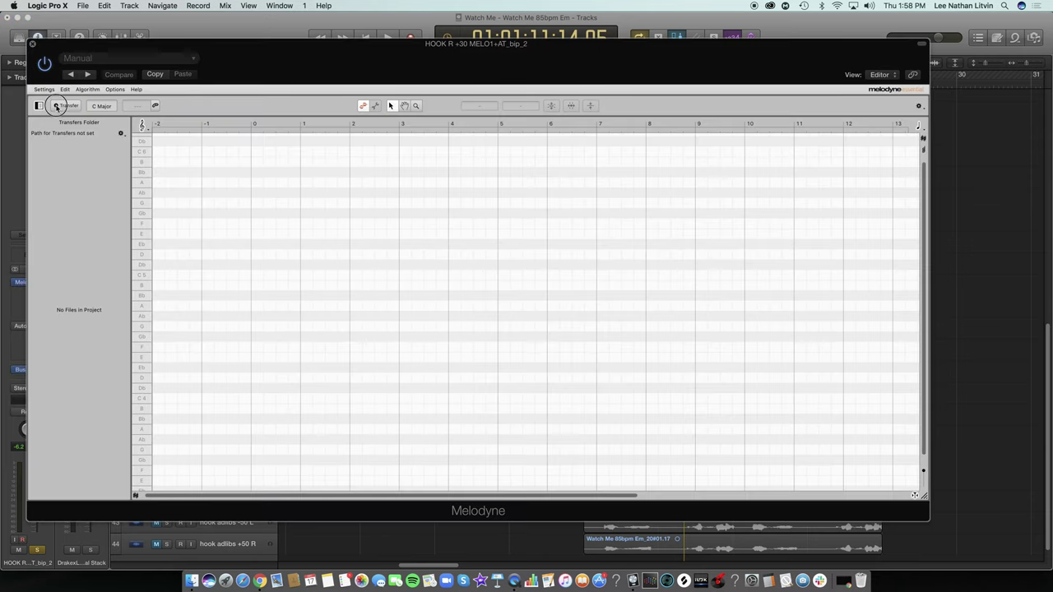
key("space")
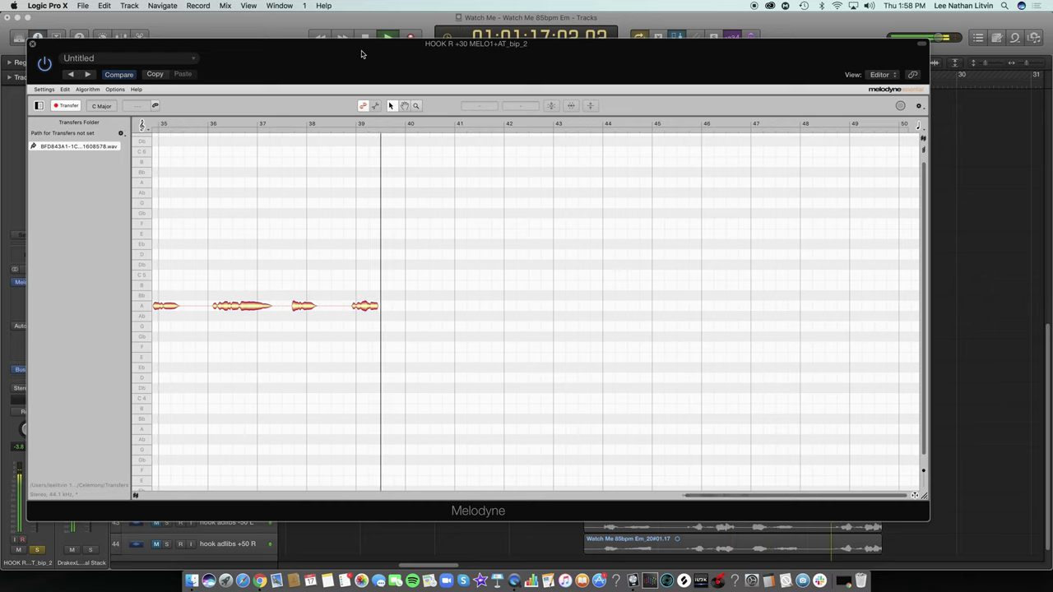
key("space")
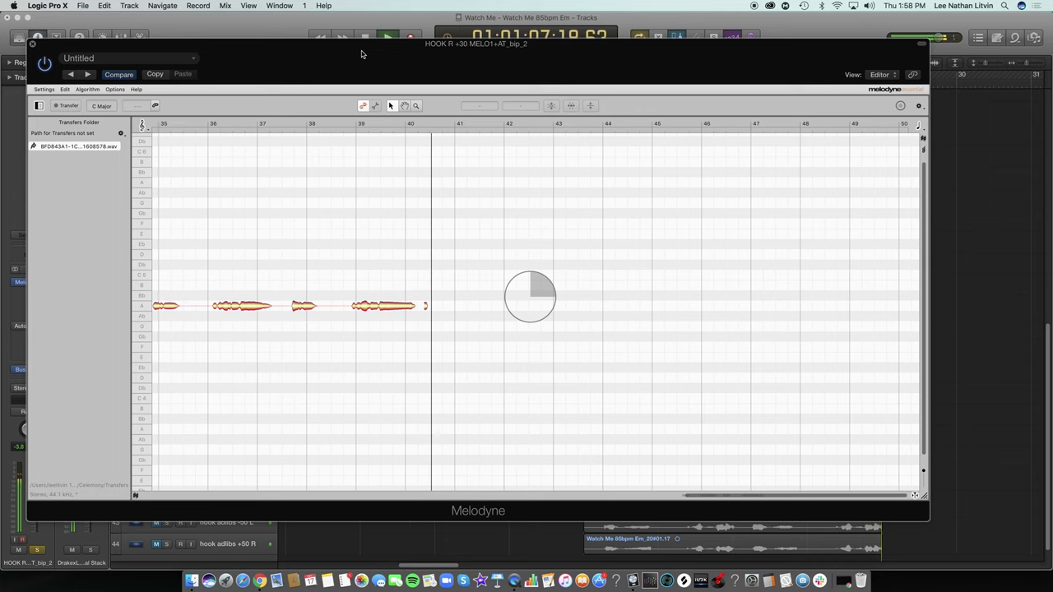
key("space")
Select all transferred notes in Melodyne and snap their pitches to the nearest semitone
left_click_drag(355, 61, 506, 59)
left_click_drag(754, 495, 724, 494)
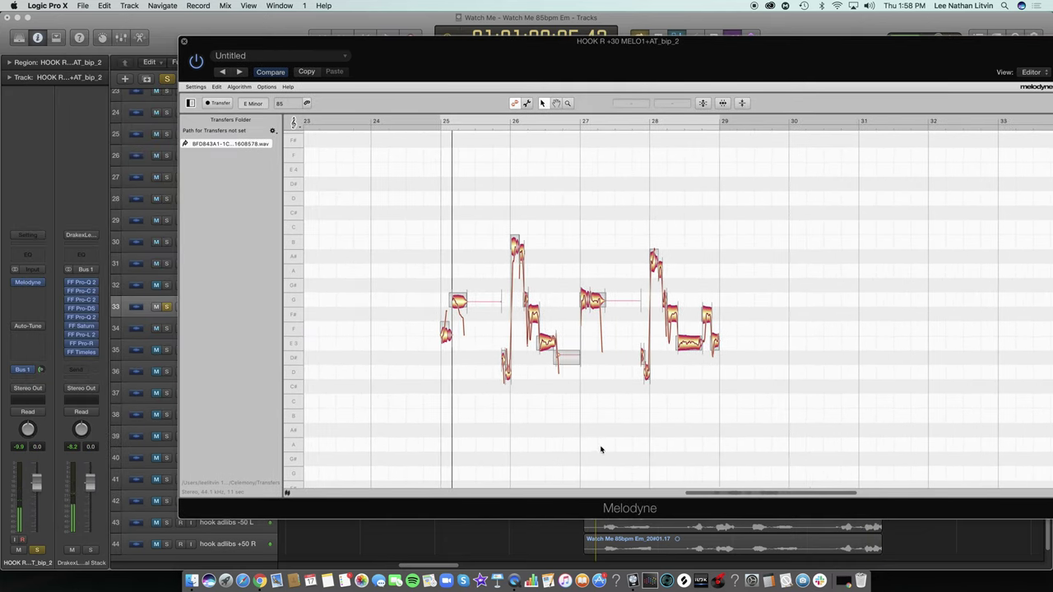
double_click(461, 301)
key("space")
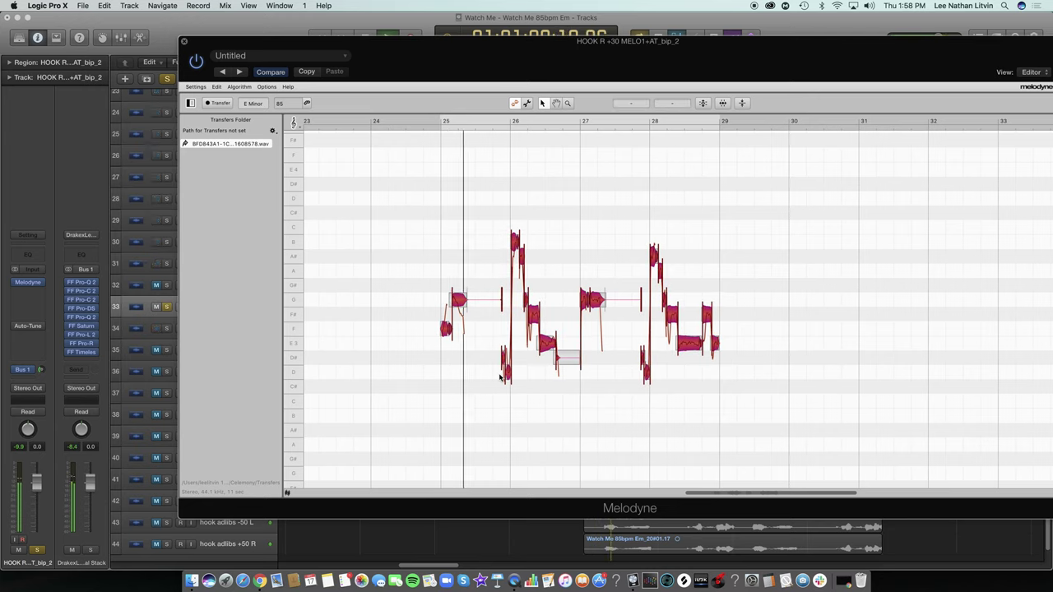
left_click(484, 430)
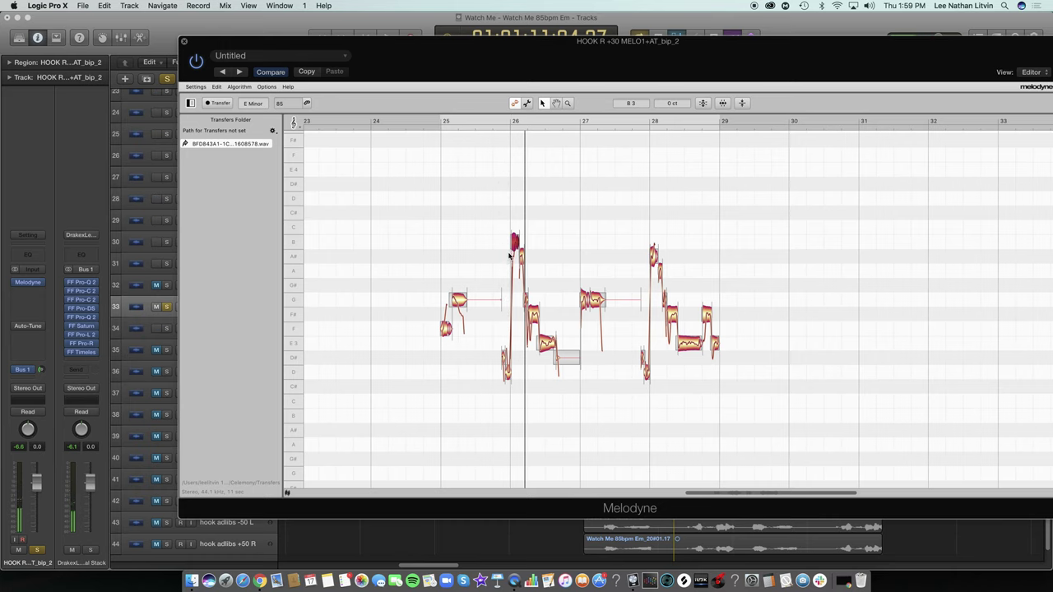
Try fine-tuning the high notes to B3 +35 ct at bar 26 and A#3 +18 ct at bar 28
left_click_drag(894, 86, 723, 93)
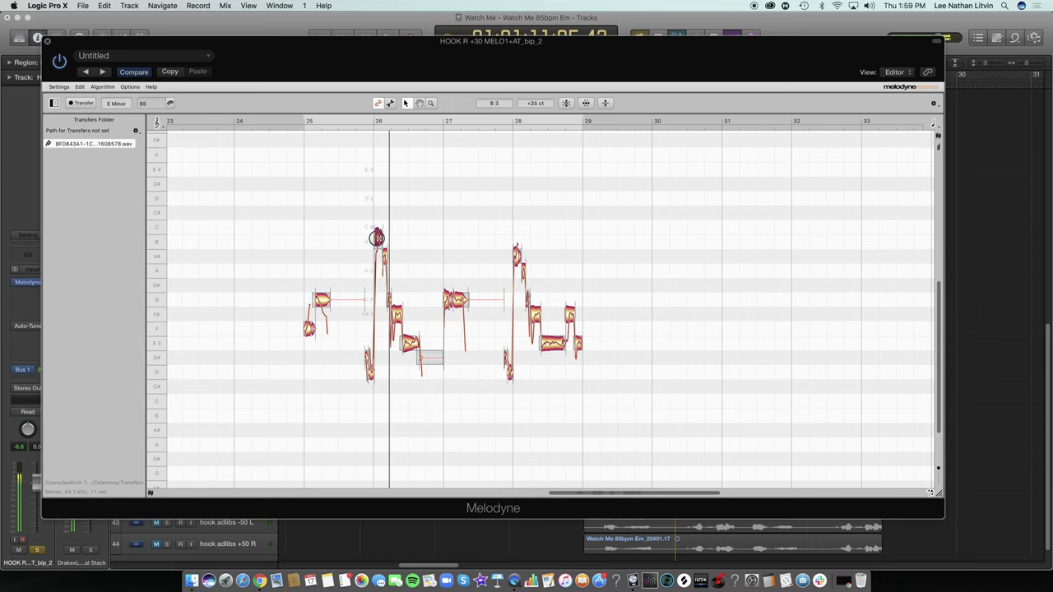
left_click(442, 243)
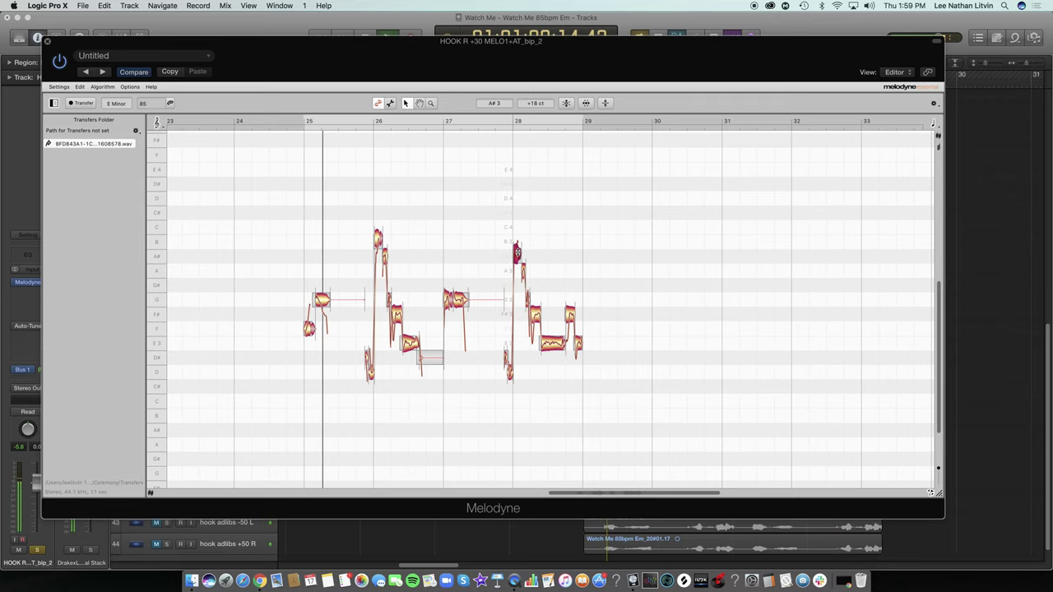
left_click_drag(938, 289, 935, 319)
left_click_drag(589, 493, 634, 493)
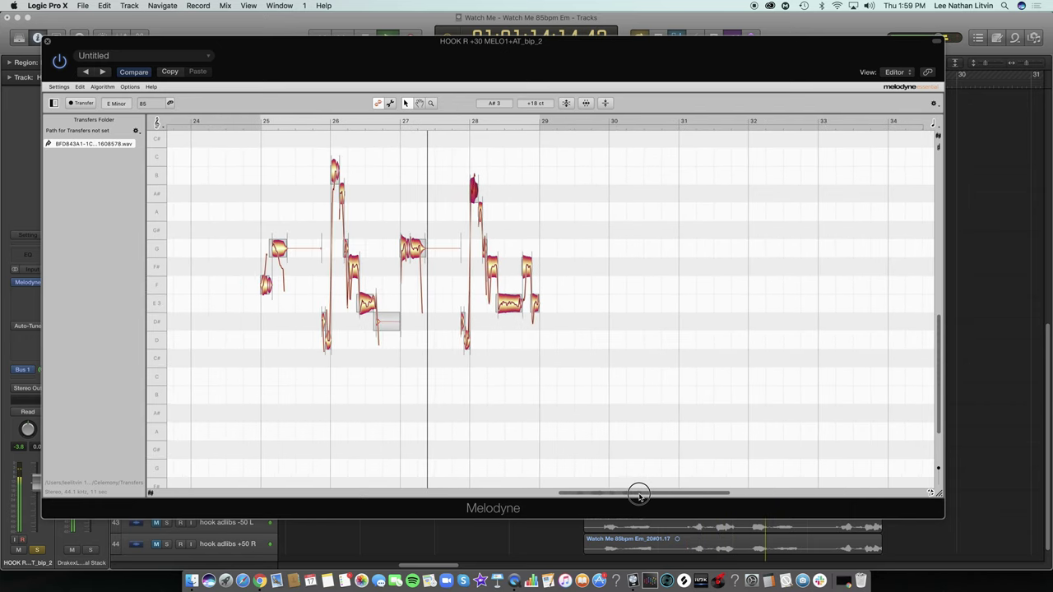
left_click_drag(728, 493, 698, 493)
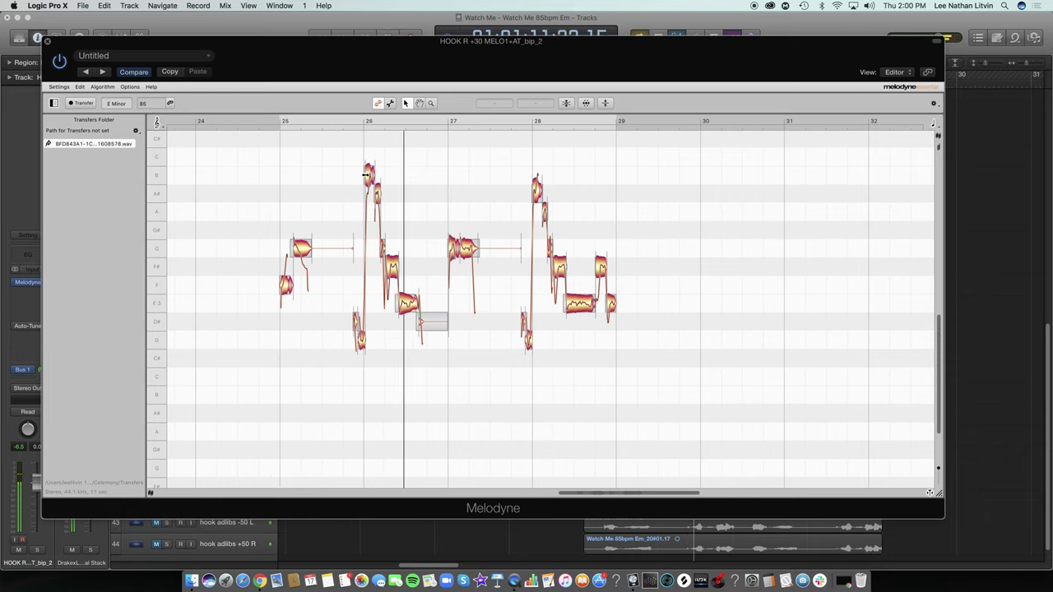
Try both pairs of high notes at bars 26 and 28 on A#3 during looped playback
left_click(369, 193)
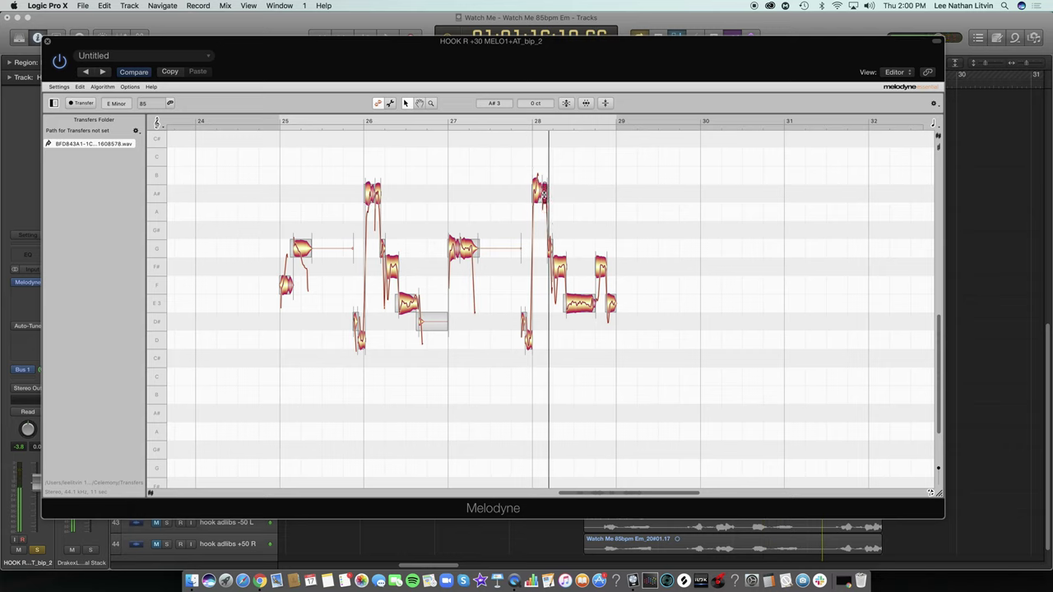
left_click(536, 194)
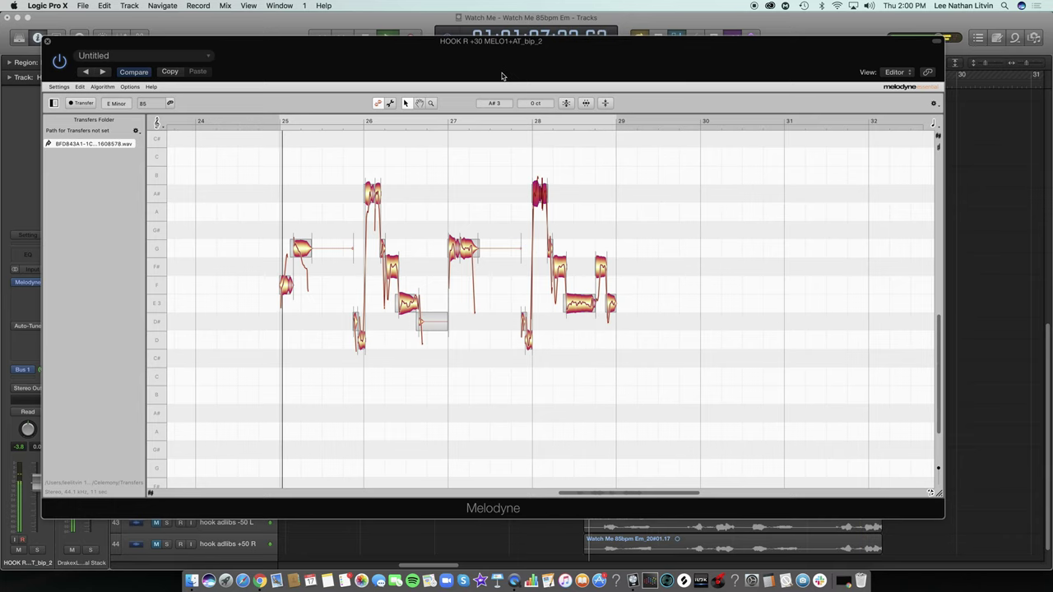
Play the hook with the beat and lower the HOOK R +30 MELO1+AT_bip_2 track's volume to -5.0 dB
left_click_drag(494, 70, 571, 57)
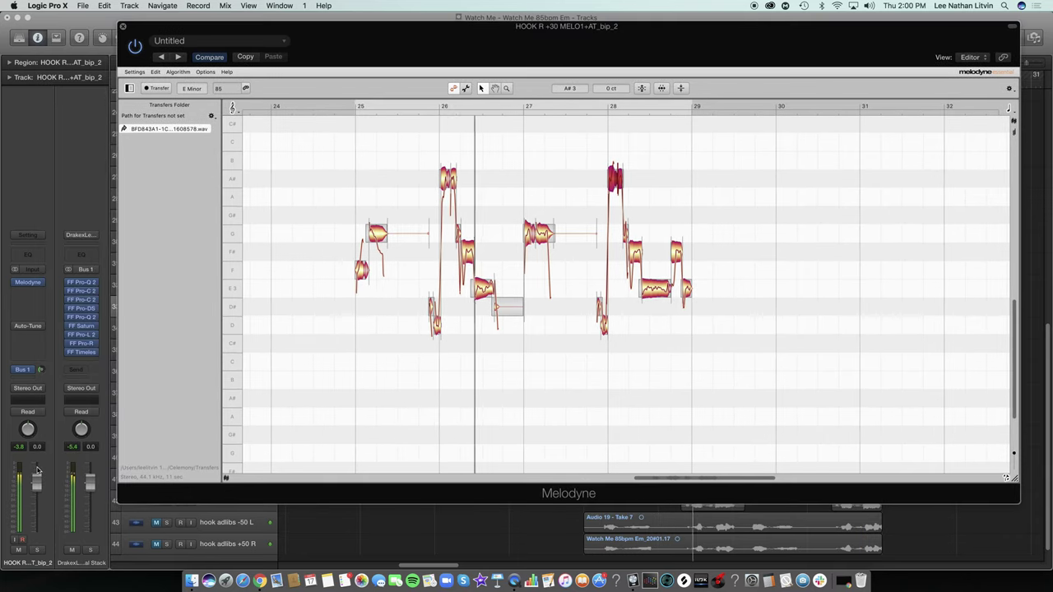
left_click(313, 197)
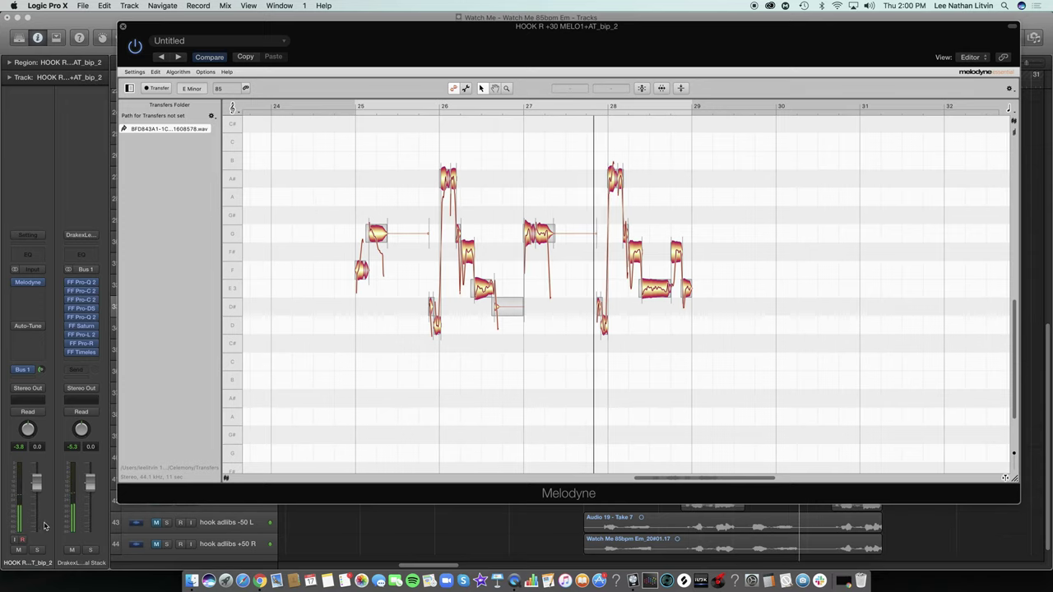
left_click_drag(37, 467, 38, 478)
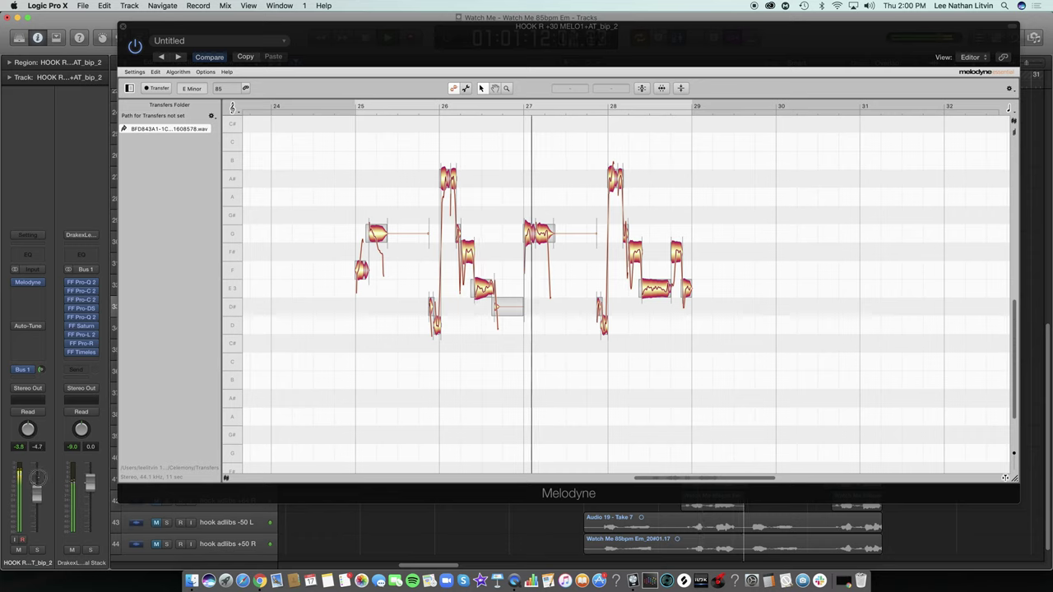
left_click_drag(38, 479, 40, 483)
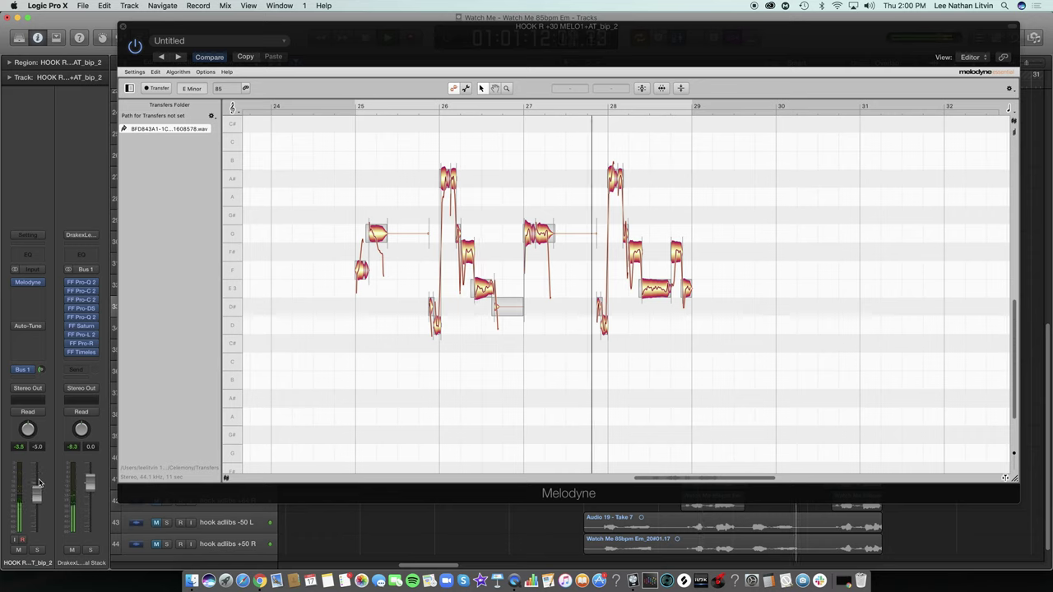
Lower the pairs of high notes at bars 26 and 28 to A3 and close Melodyne
left_click(629, 184)
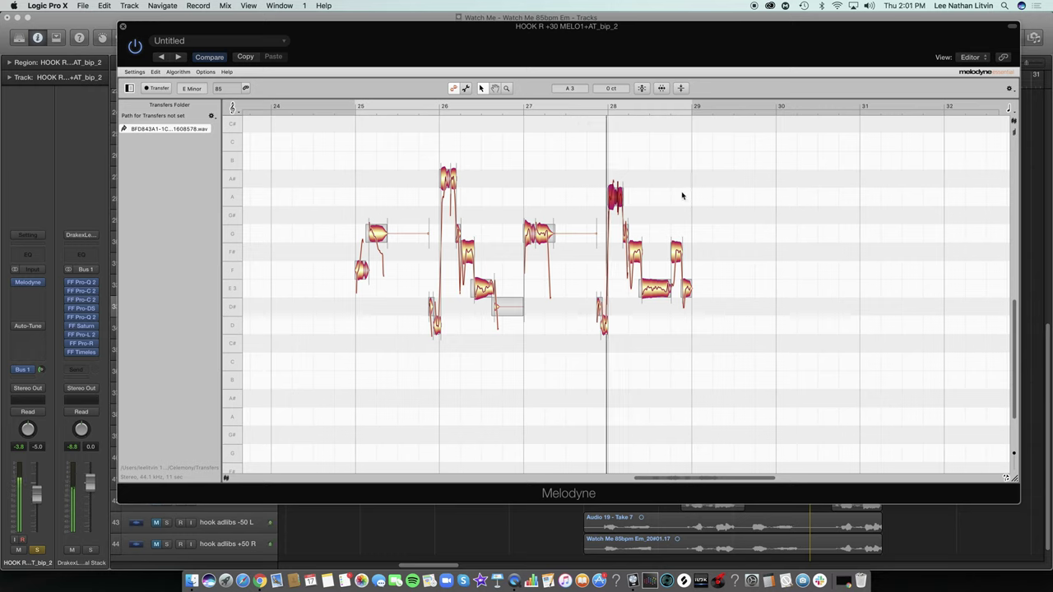
left_click(486, 175)
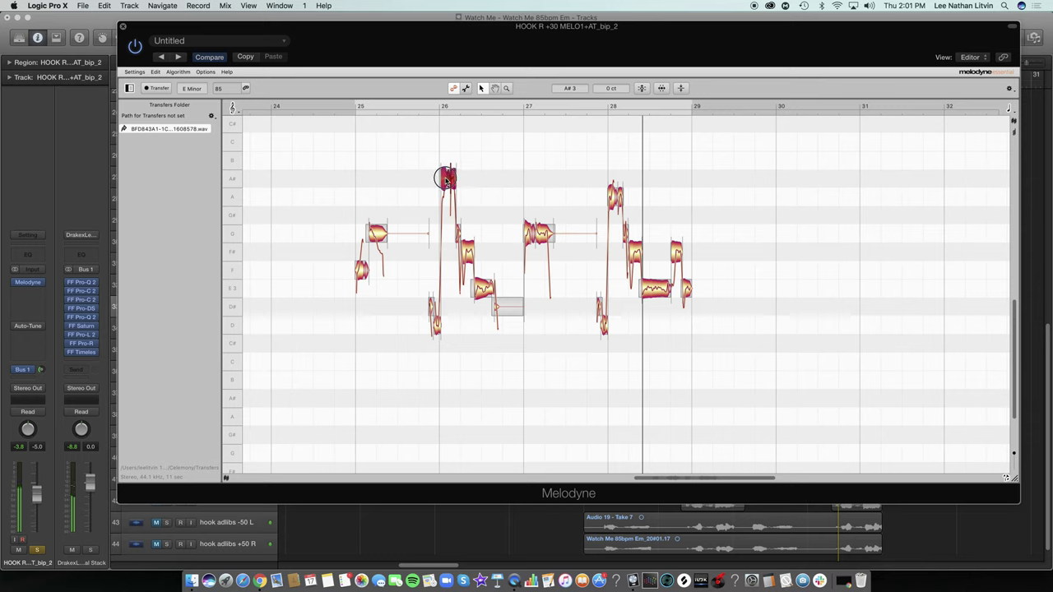
left_click(362, 116)
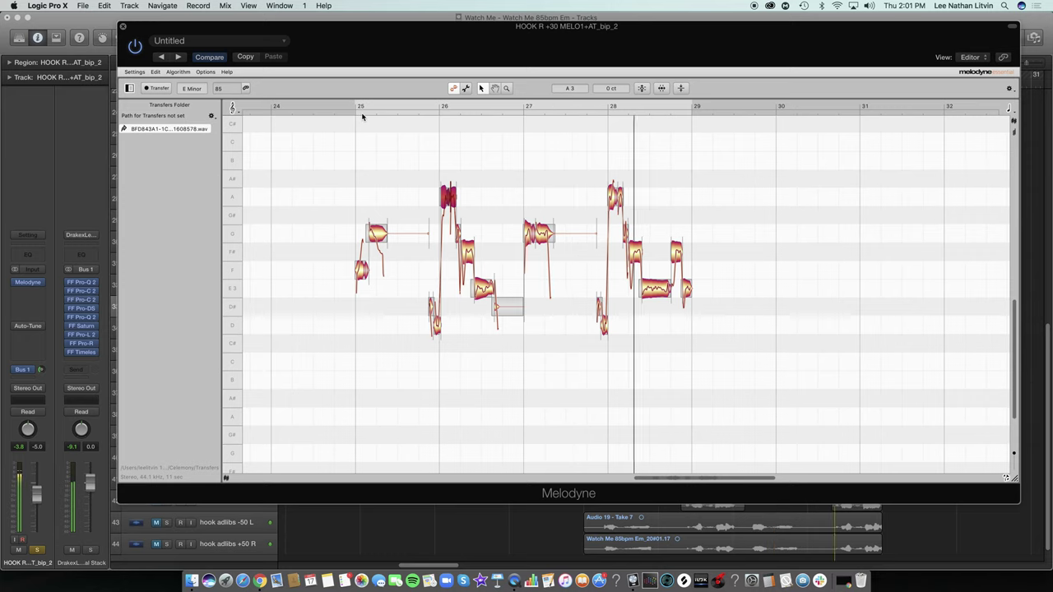
key("space")
left_click(123, 26)
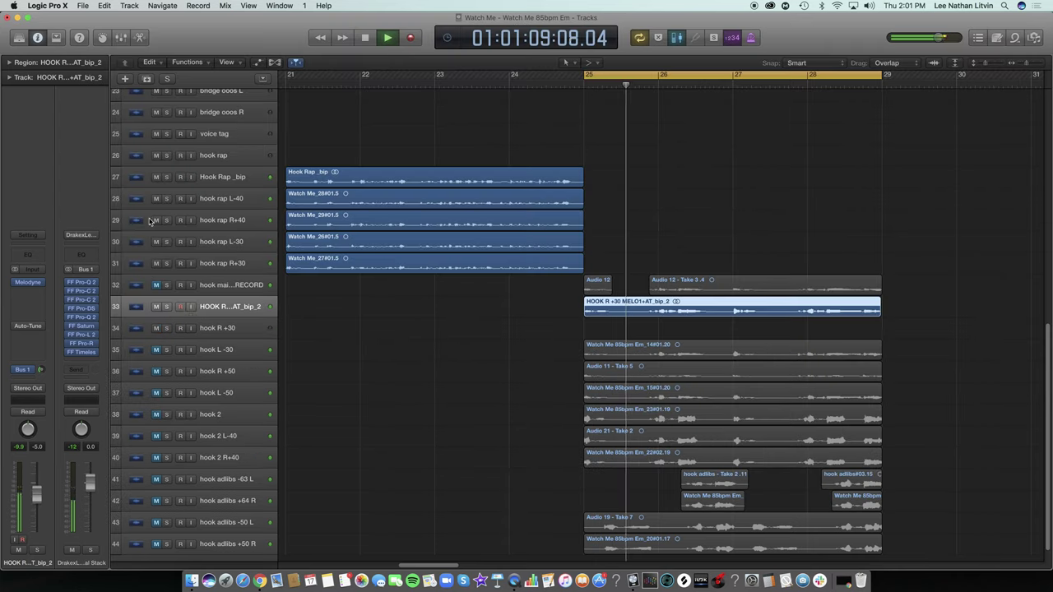
Remove Auto-Tune from the hook track, set its Bus 1 send to -9.0 dB and play the hook with the beat
mouse_move(43, 328)
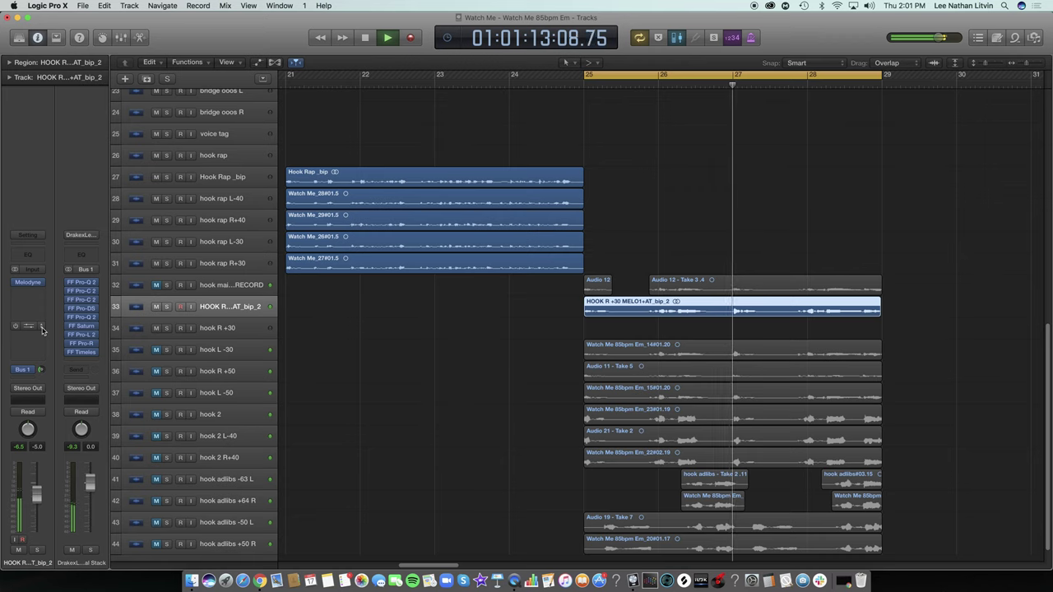
left_click(42, 329)
left_click(43, 343)
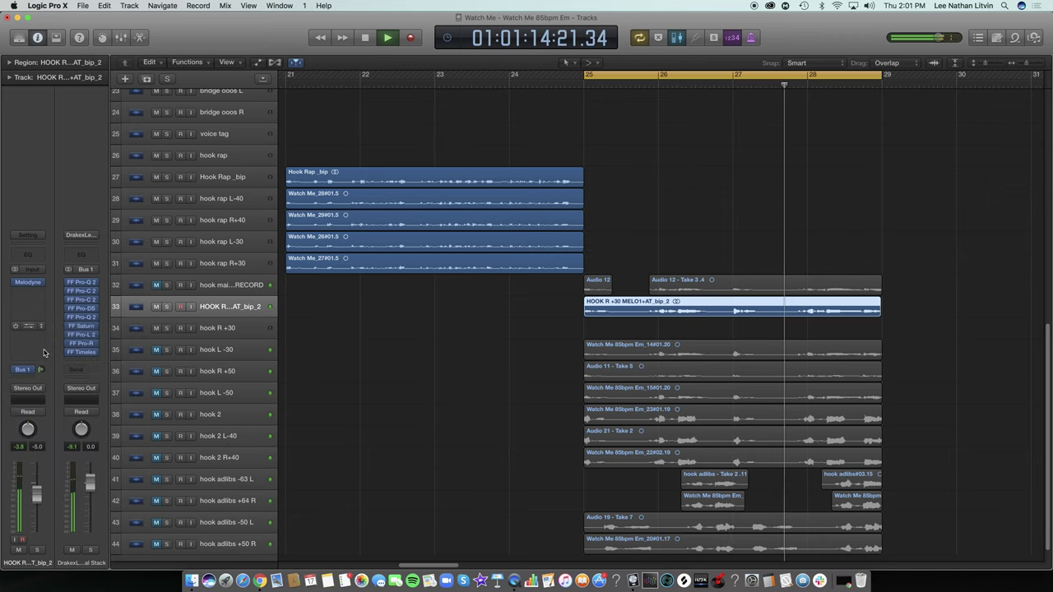
left_click_drag(40, 370, 39, 367)
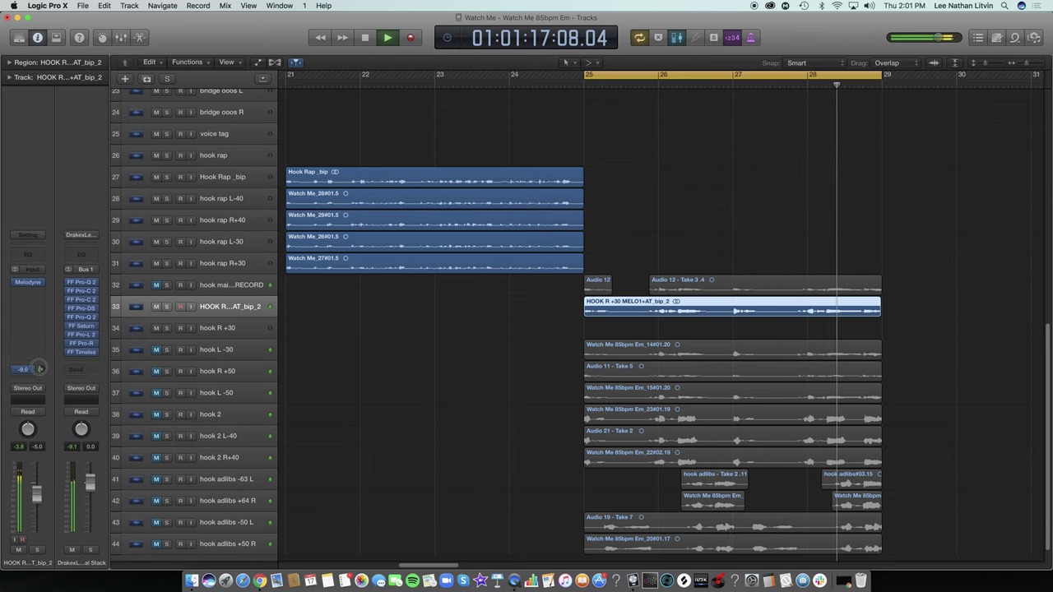
key("space")
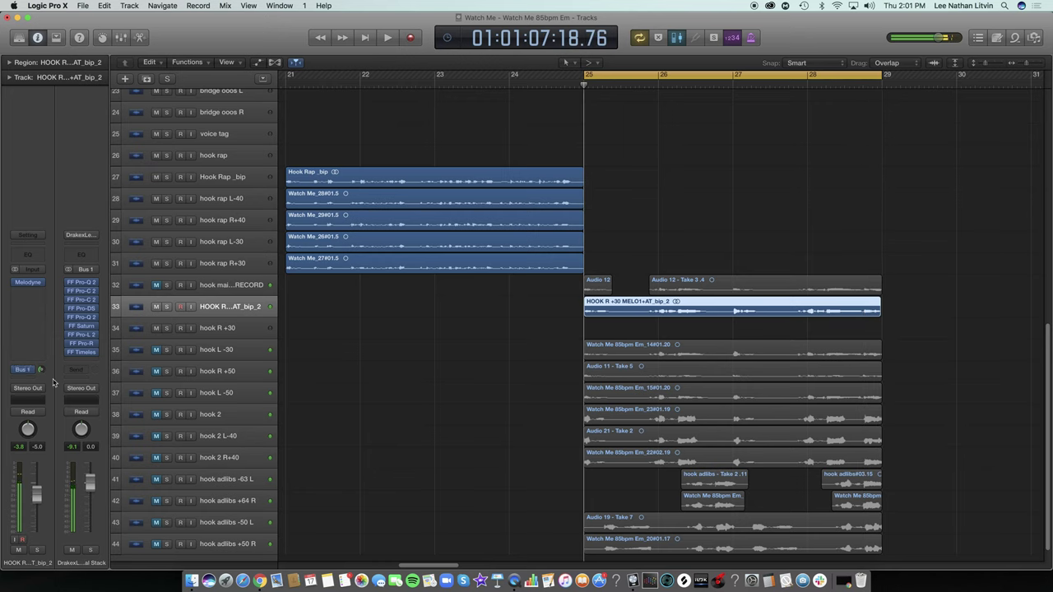
key("space")
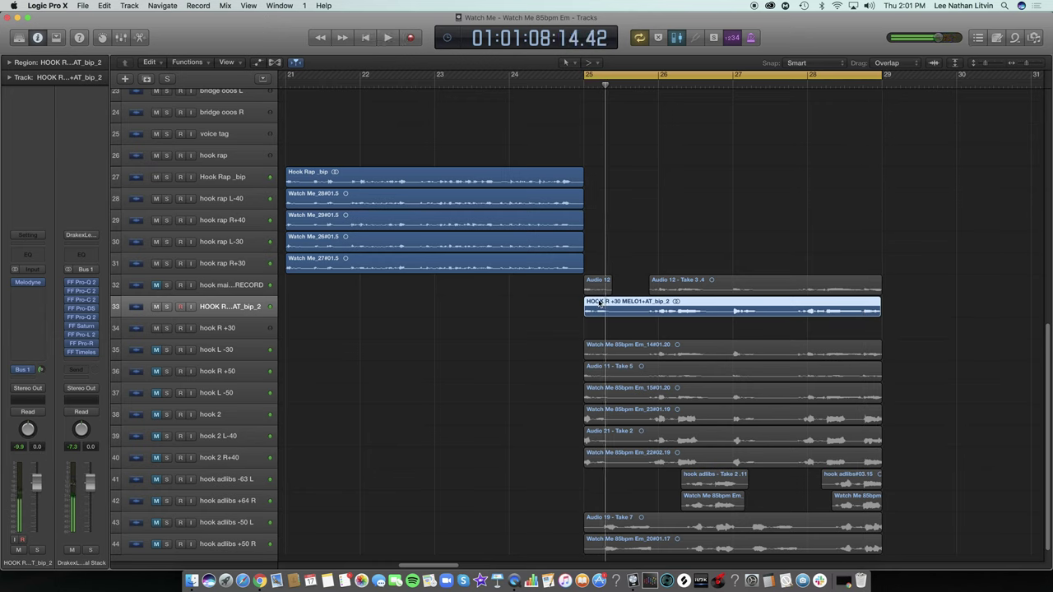
Bounce the hook region in place as HOOK R +30 MELO2+AT_bip_2_bip and delete the muted source region with its track
right_click(600, 302)
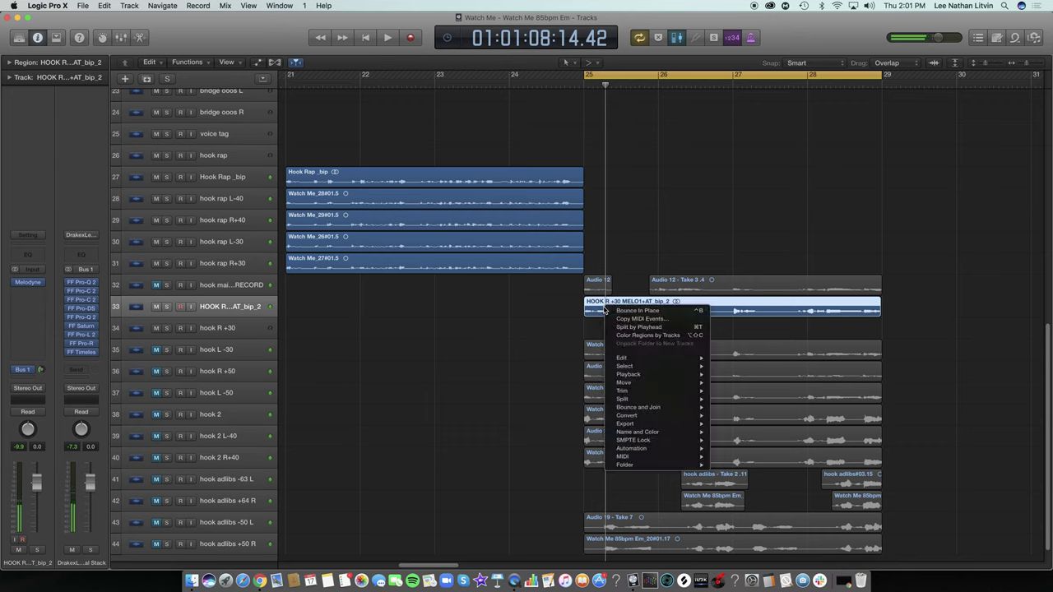
left_click(652, 310)
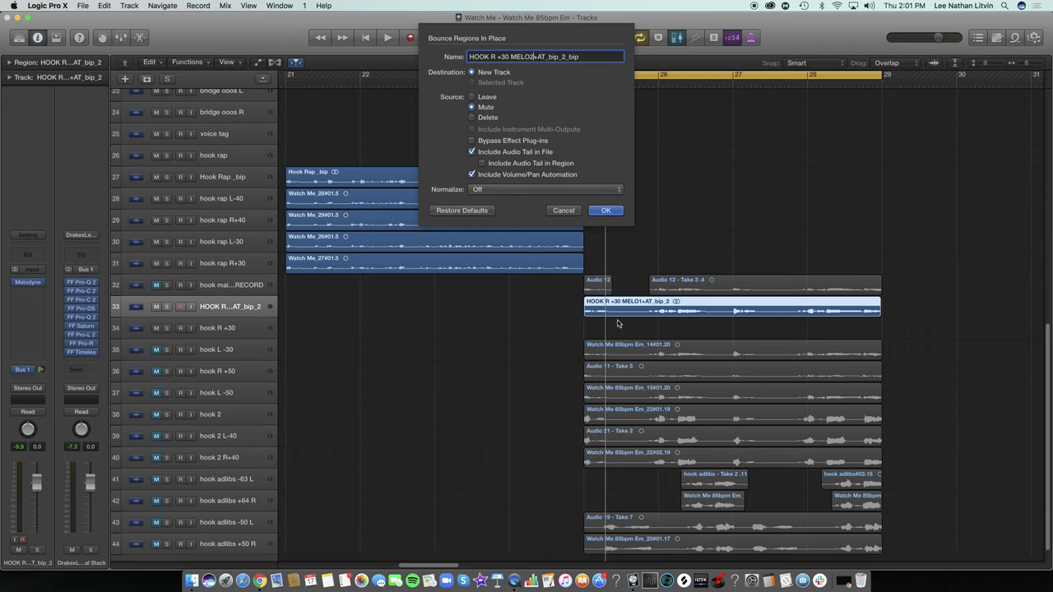
left_click(606, 217)
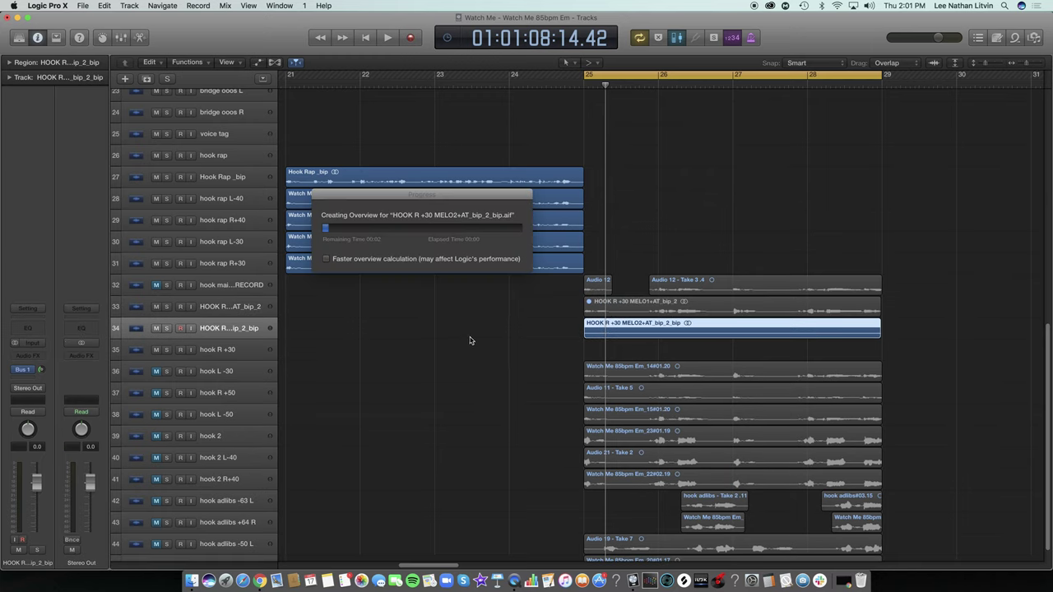
key("Delete")
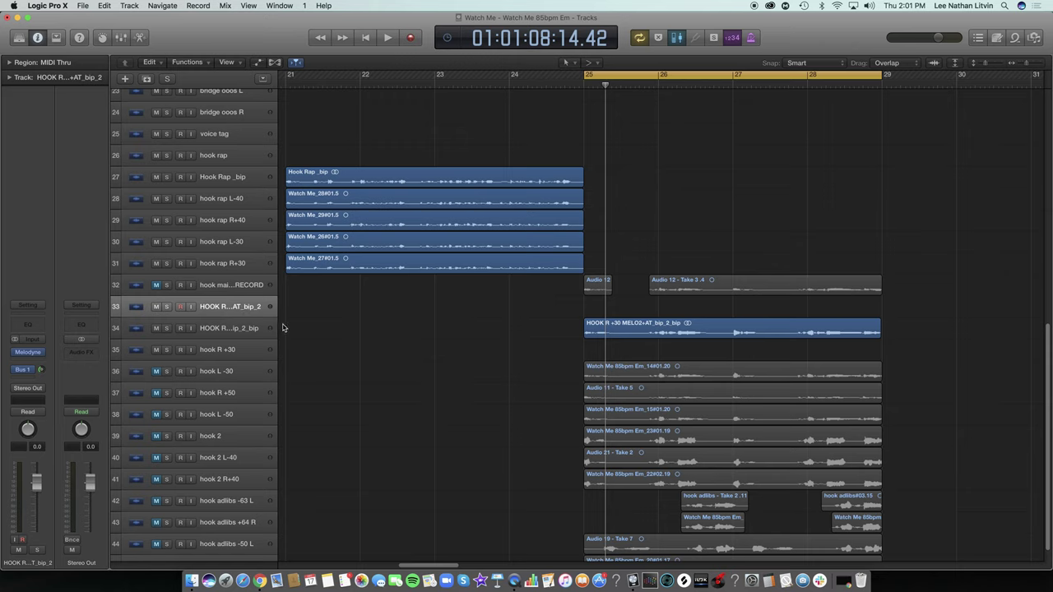
key("super+BackSpace")
During playback, set the bounced hook track's Bus 1 send to -9.0 dB and lower its volume to -10.0 dB
key("space")
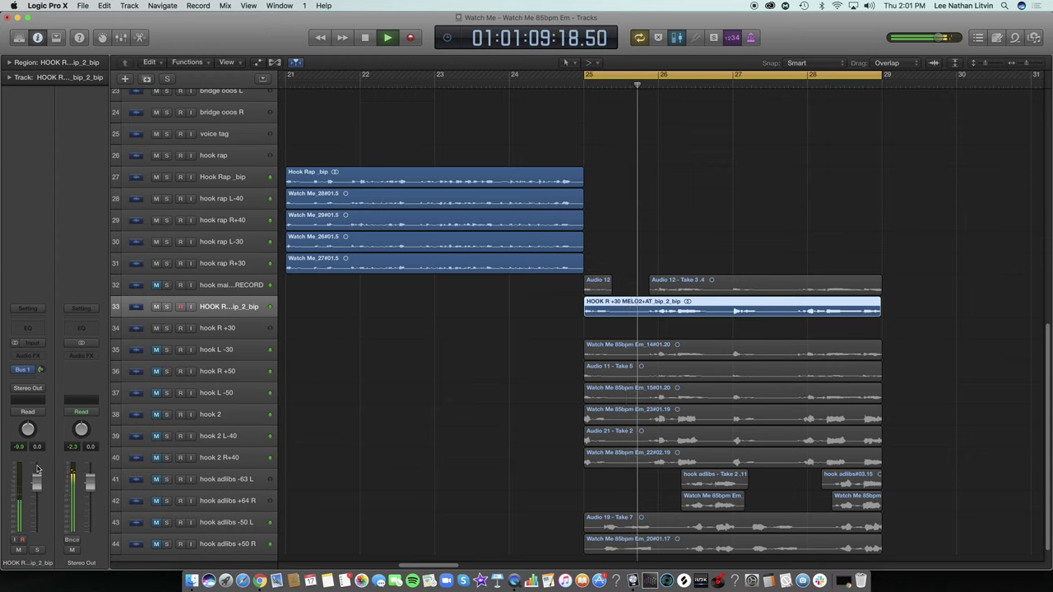
left_click(23, 372)
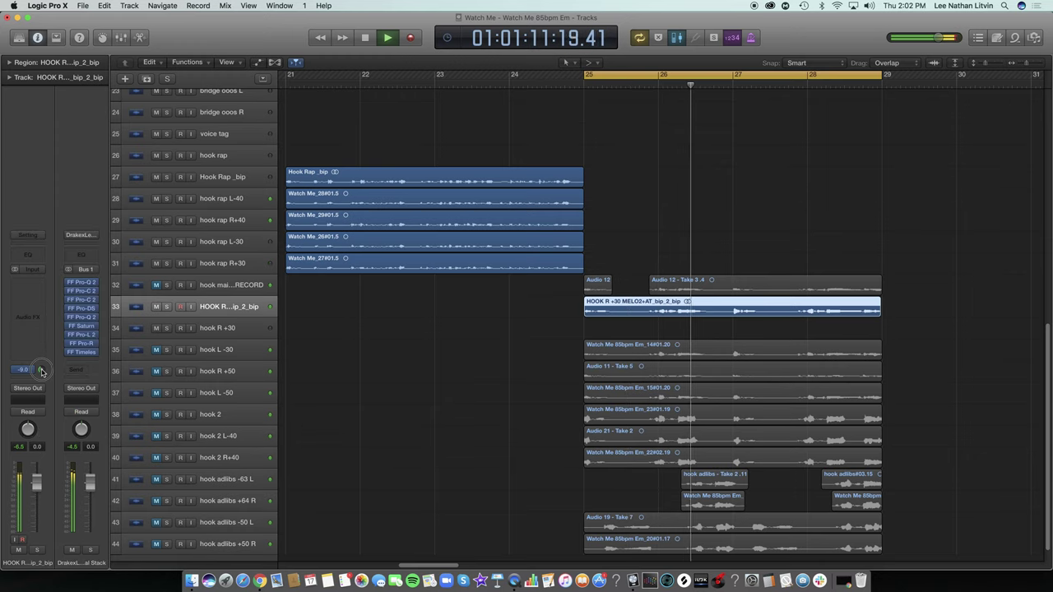
left_click_drag(36, 483, 36, 500)
Solo the bounced hook track and check the FF Saturn plug-in on the vocal stack bus
key("s")
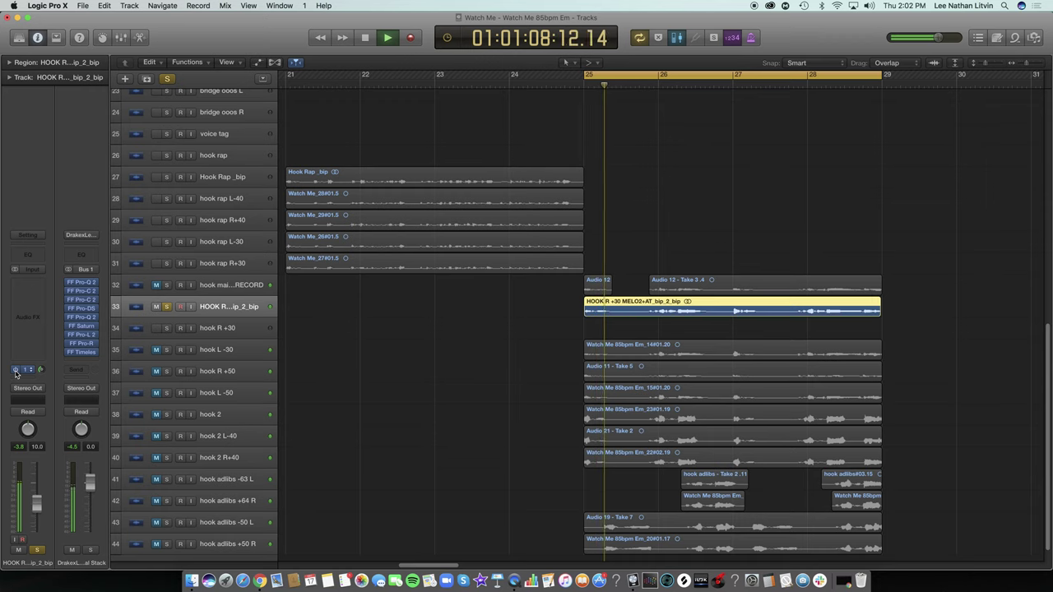
left_click(83, 327)
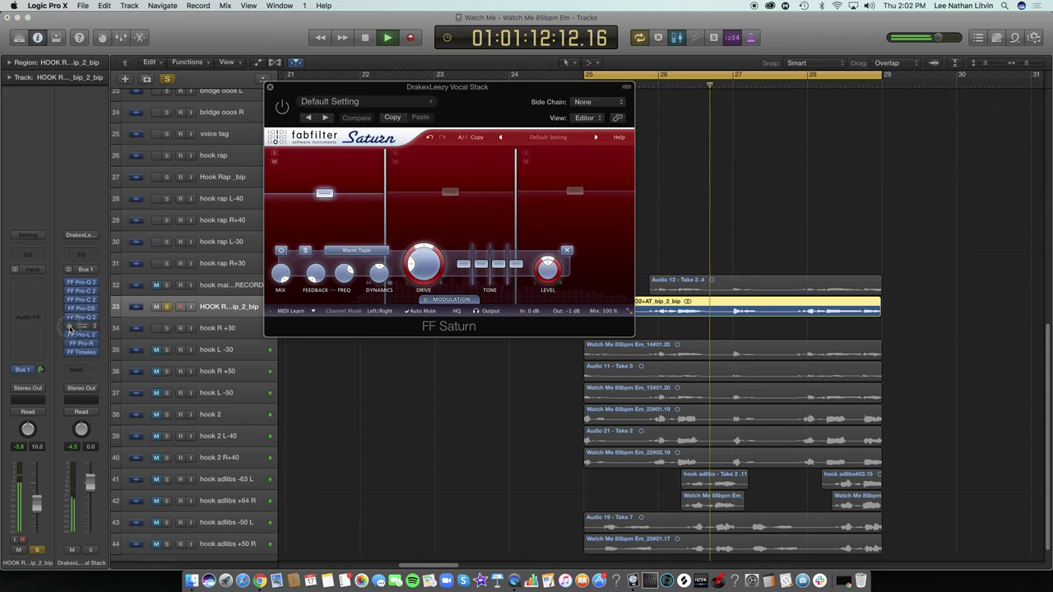
left_click(270, 86)
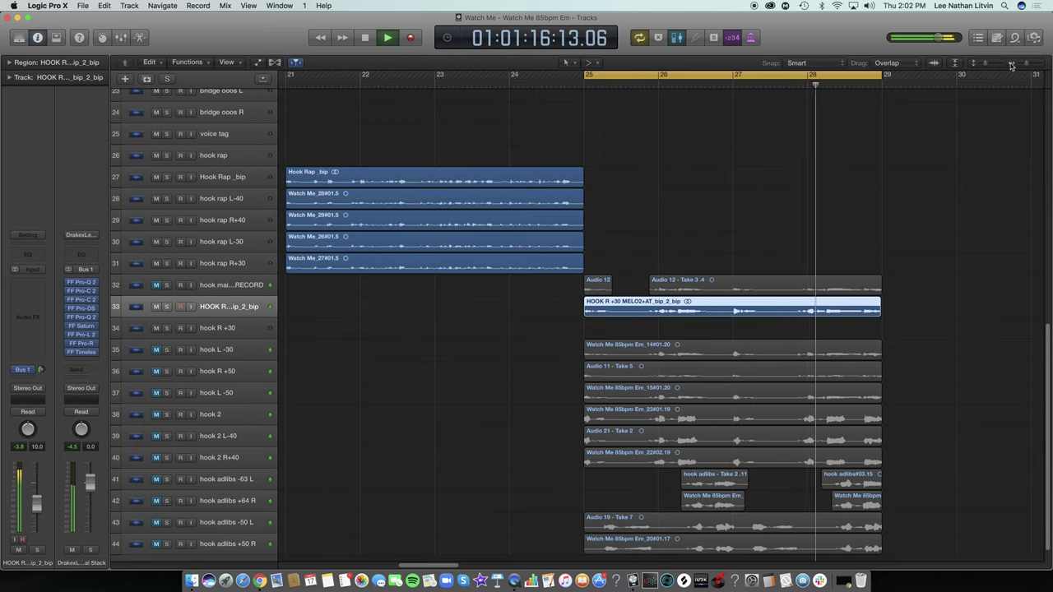
Stop playback and raise the bounced hook track's volume to -5.9 dB
left_click_drag(1028, 63, 1019, 65)
key("space")
left_click_drag(39, 482, 39, 475)
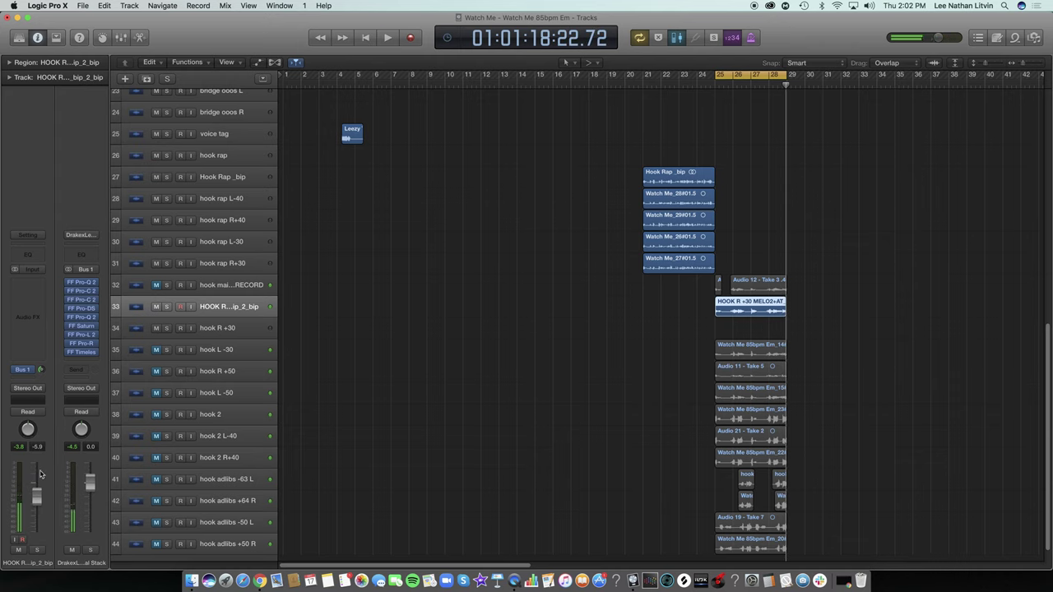
Select the four hook rap double regions on the L-40, R+40, L-30 and R+30 tracks, starting at bar 21
left_click_drag(985, 64, 975, 64)
left_click_drag(695, 337, 811, 433)
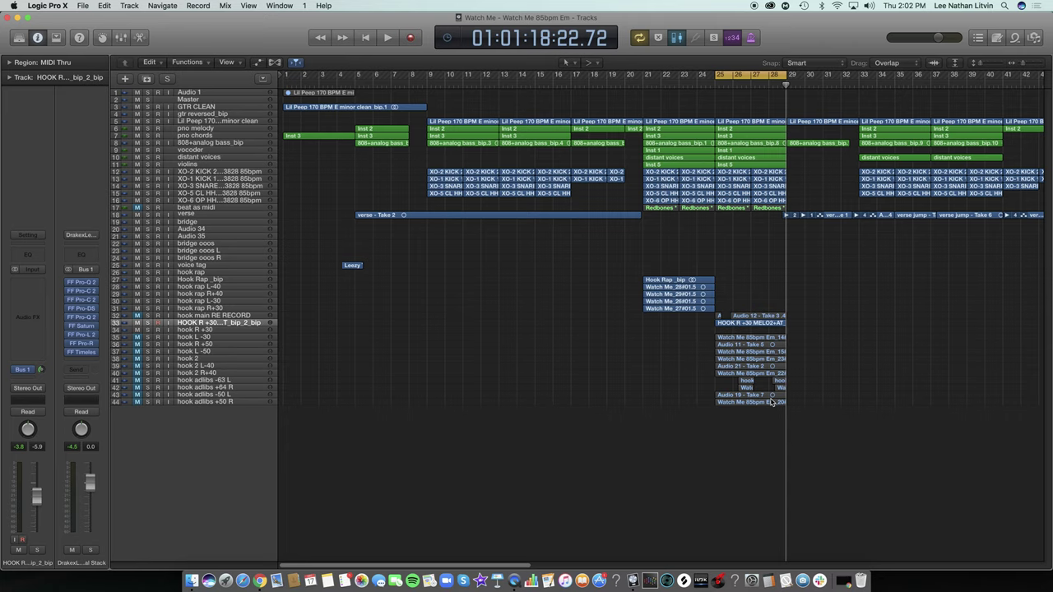
left_click(979, 65)
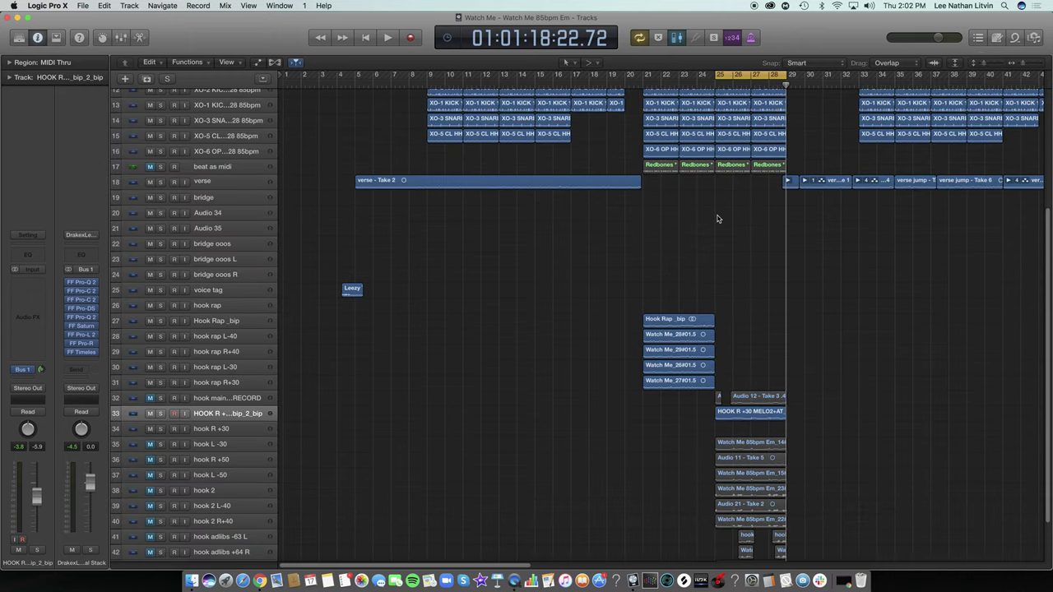
scroll(948, 284, "down", 3)
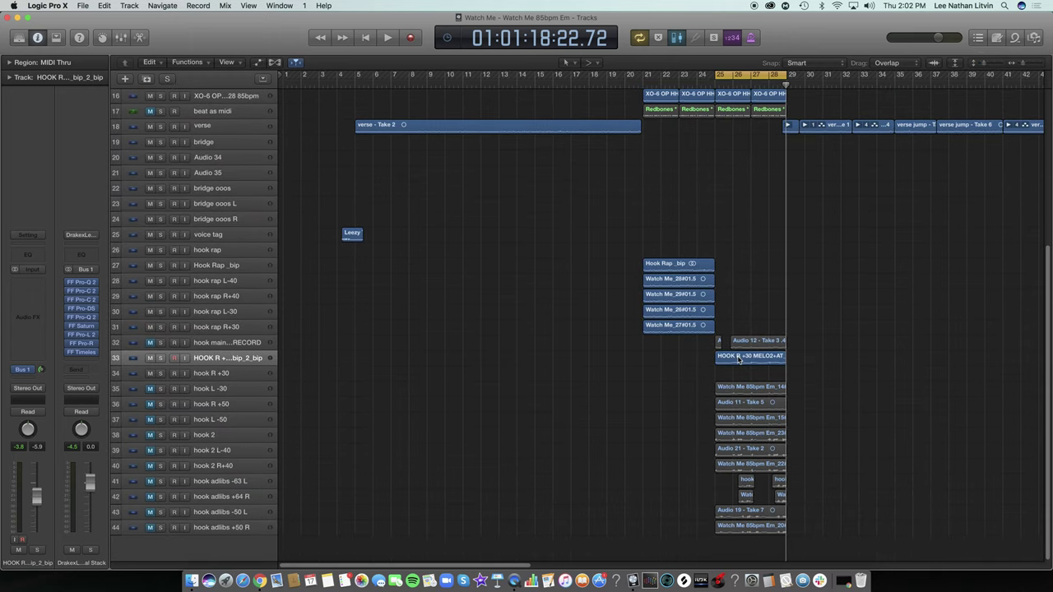
left_click(236, 268)
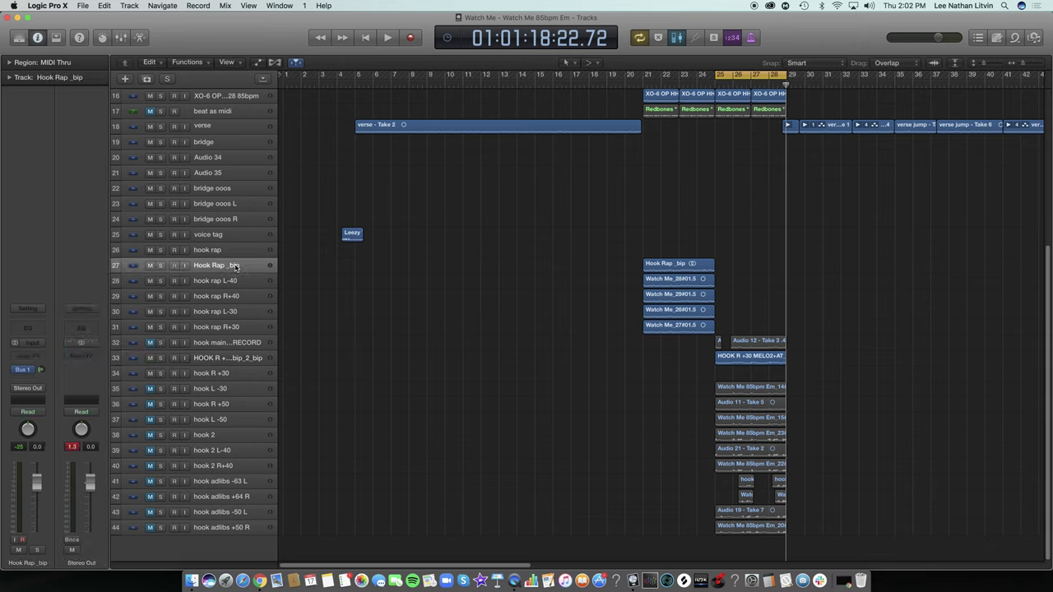
left_click_drag(604, 278, 712, 334)
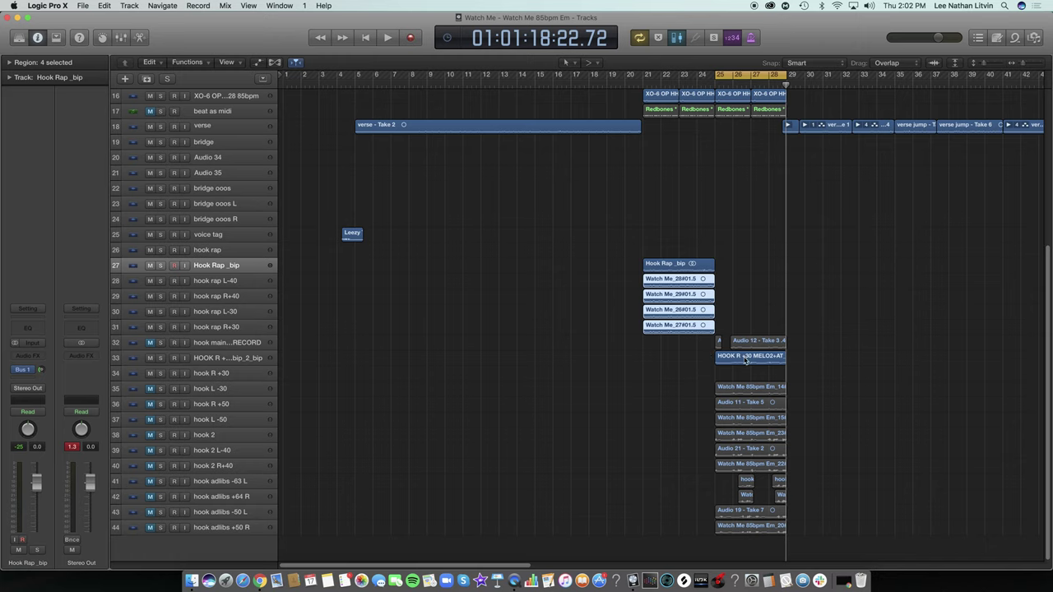